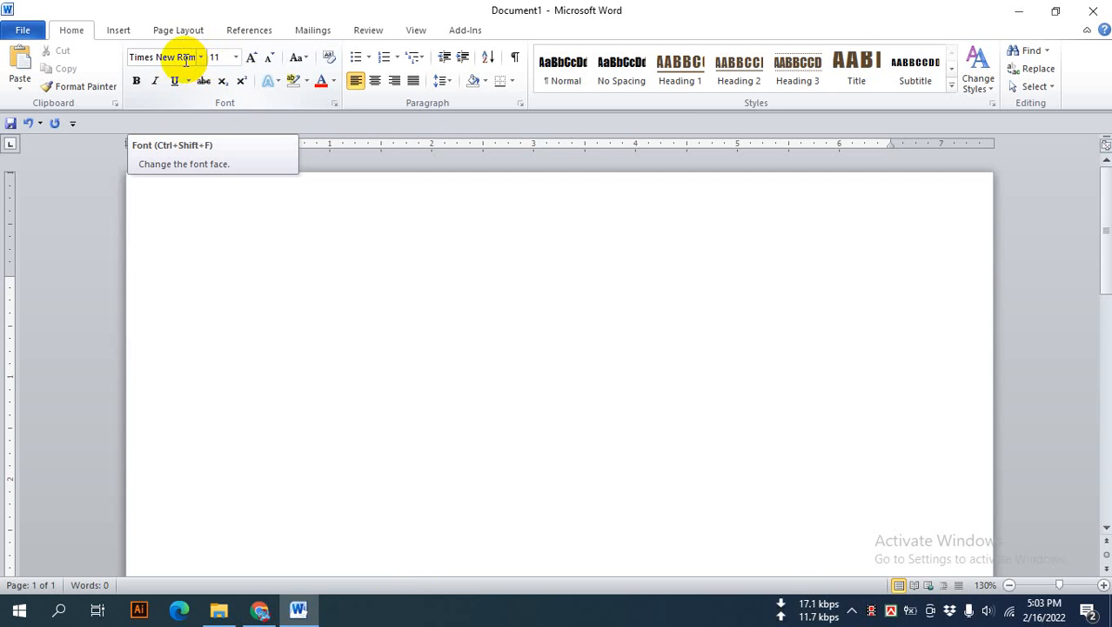
Step: Set the font of the blank document's first line to Calibri
{"action": "left_click", "coordinate": [200, 59]}
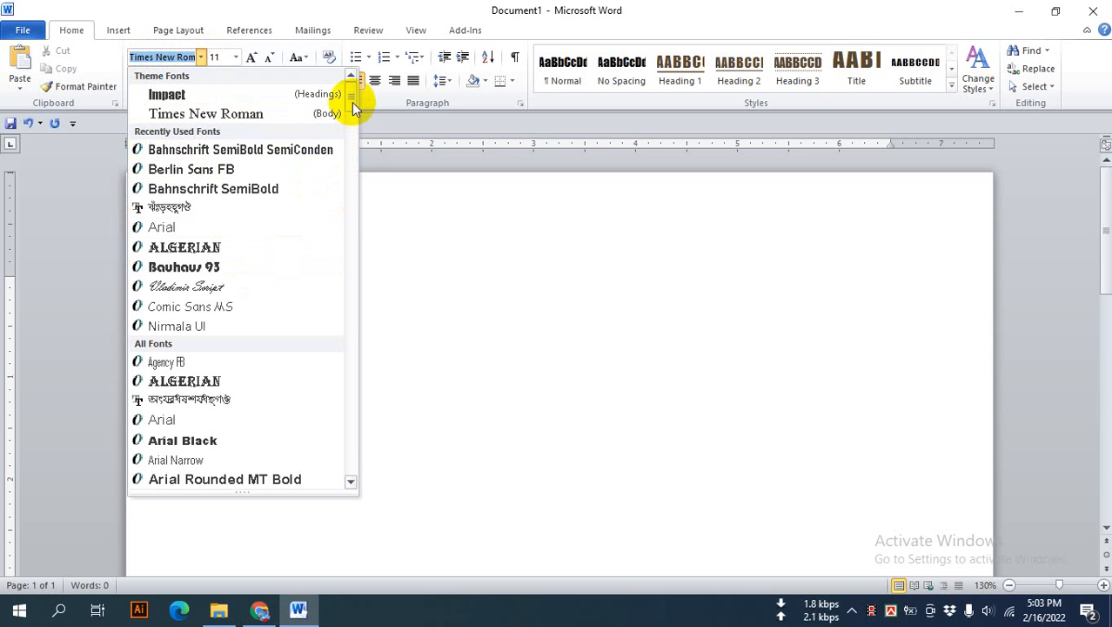
{"action": "mouse_move", "coordinate": [352, 101]}
{"action": "left_mouse_down"}
{"action": "mouse_move", "coordinate": [355, 163]}
{"action": "mouse_move", "coordinate": [347, 99]}
{"action": "left_mouse_up"}
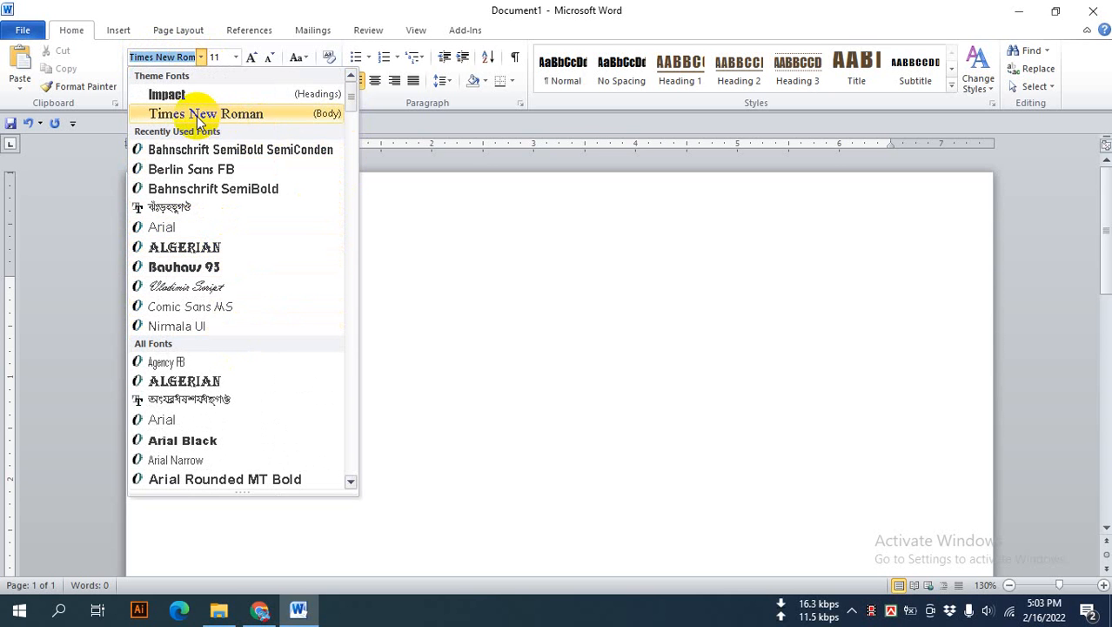
{"action": "type", "text": "Calibri"}
{"action": "key", "text": "Return"}
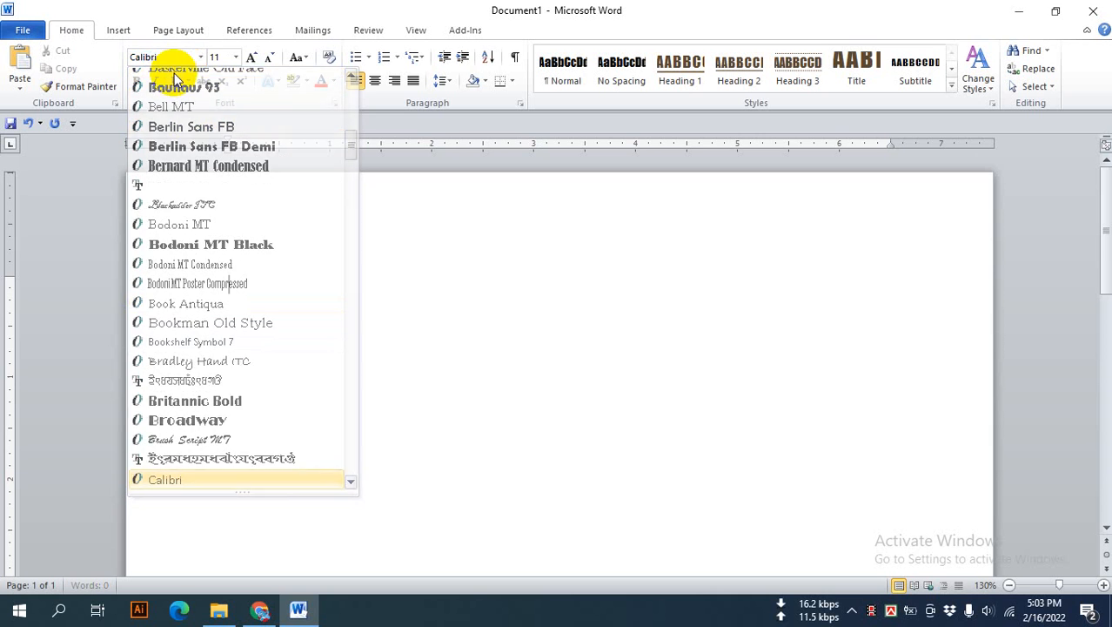
Step: Enter the sample word "Calibri" on the first line of the page
{"action": "left_click", "coordinate": [200, 56]}
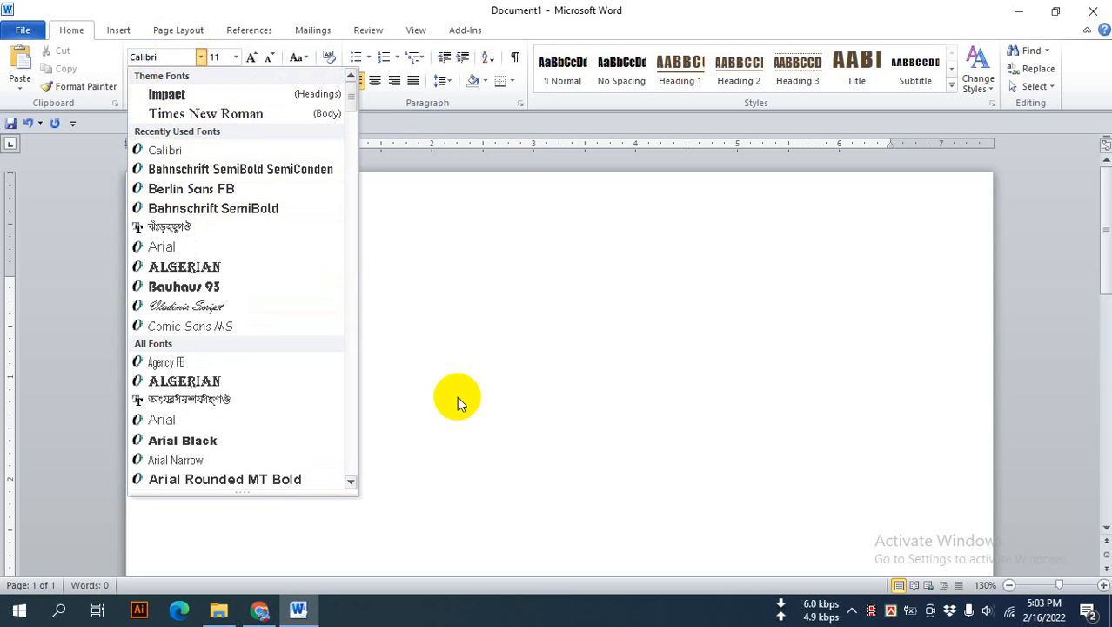
{"action": "left_click", "coordinate": [490, 322]}
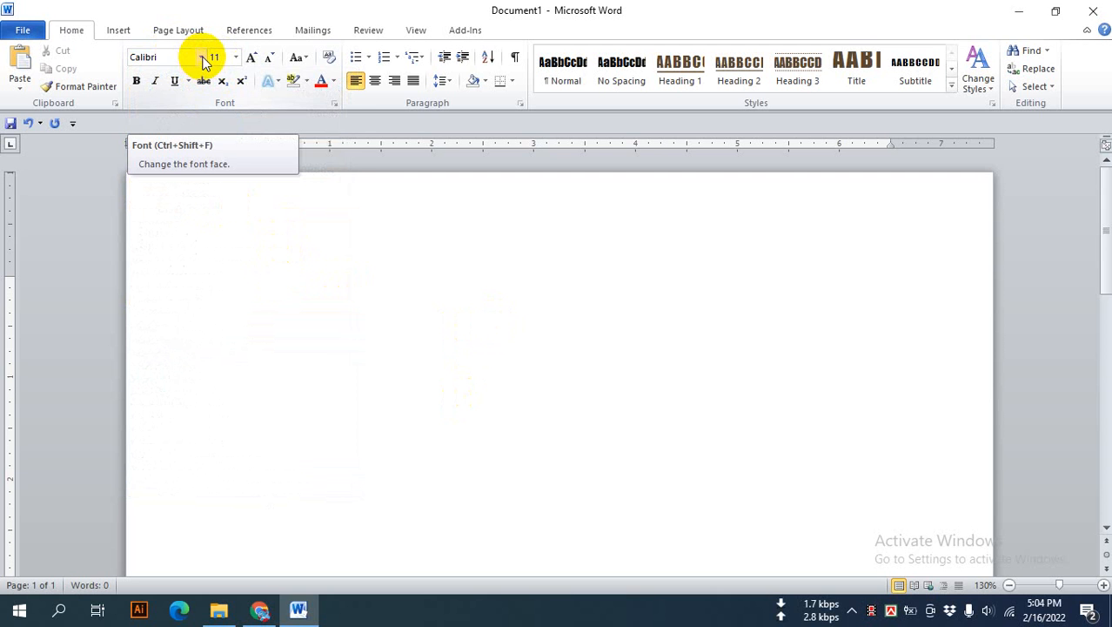
{"action": "left_click", "coordinate": [201, 58]}
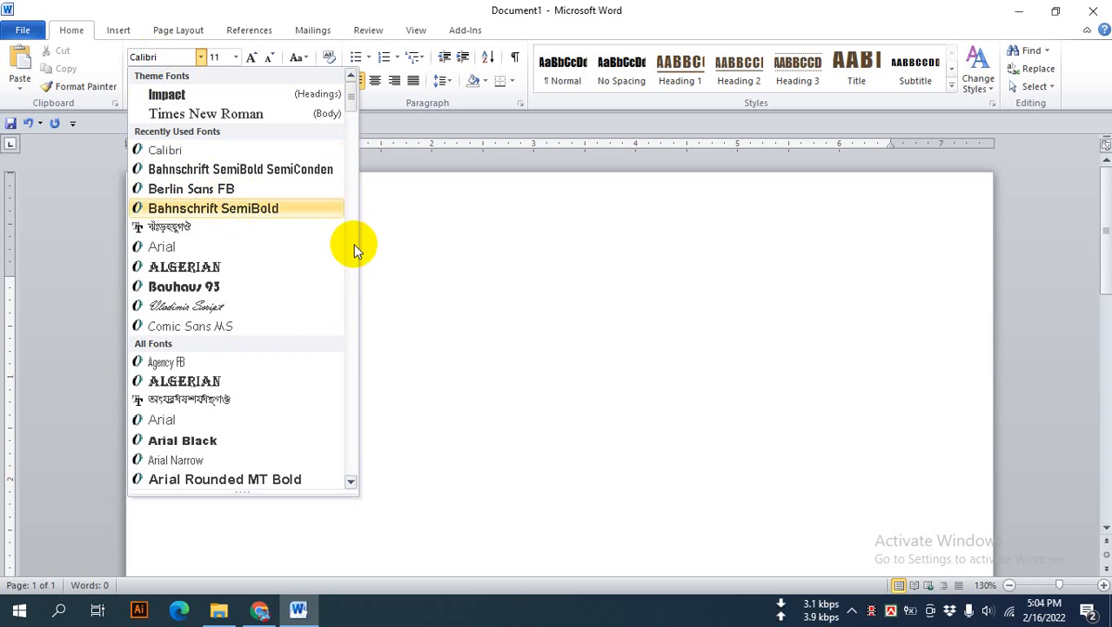
{"action": "left_click", "coordinate": [407, 266]}
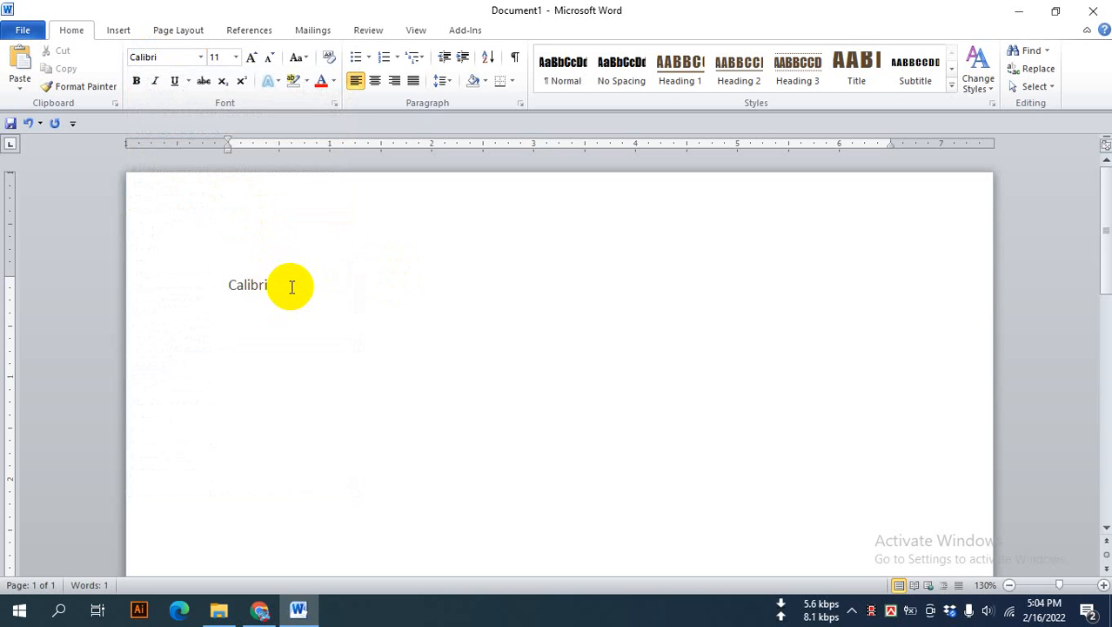
{"action": "left_click_drag", "start_coordinate": [292, 287], "coordinate": [194, 278]}
{"action": "left_click", "coordinate": [266, 286]}
Step: Write "Calibri" on the second line in Berlin Sans FB and on the third line in Algerian
{"action": "left_click", "coordinate": [200, 58]}
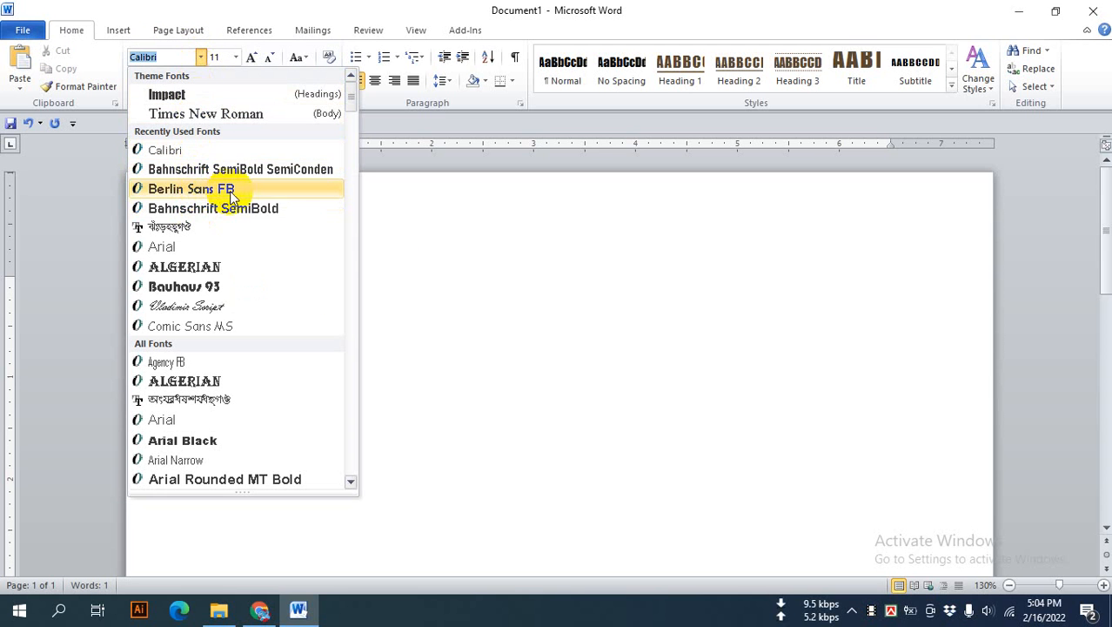
{"action": "left_click", "coordinate": [231, 193]}
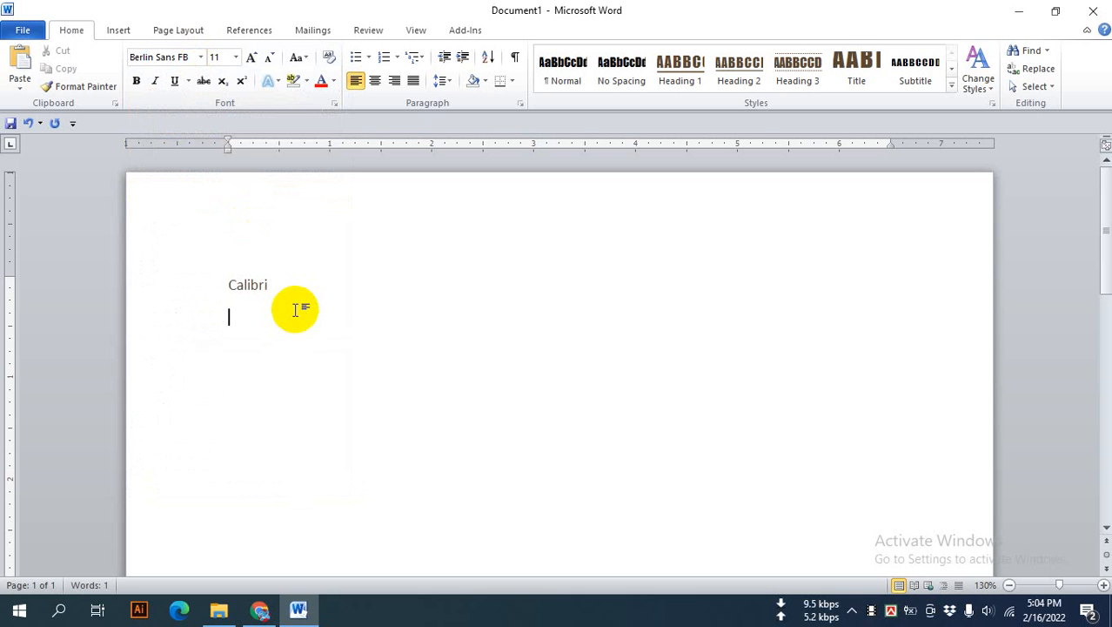
{"action": "type", "text": "Calib"}
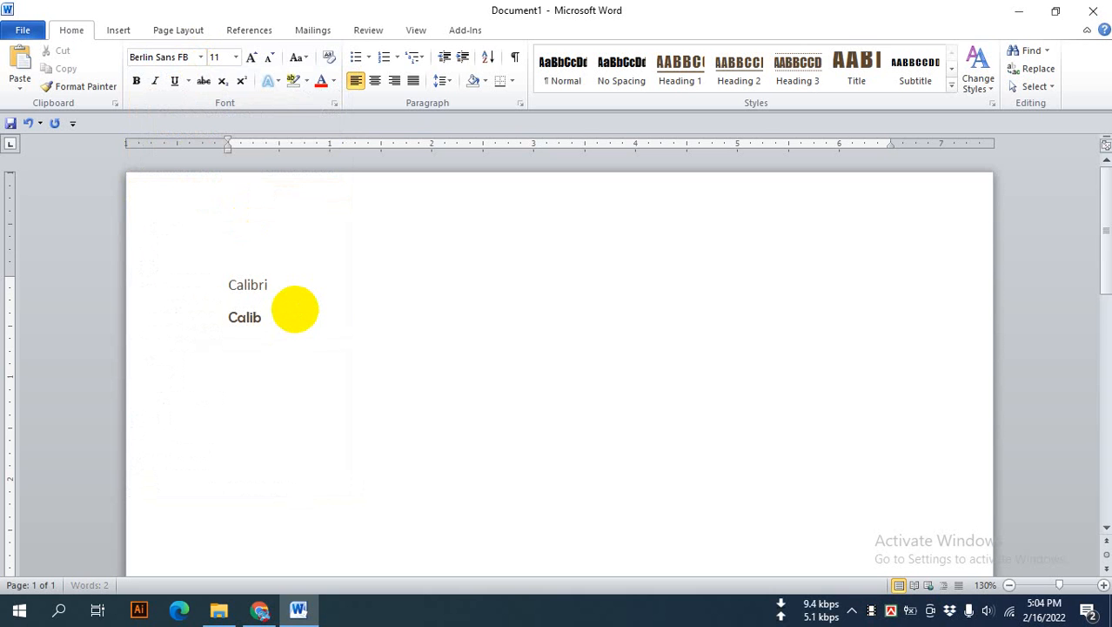
{"action": "type", "text": "ri"}
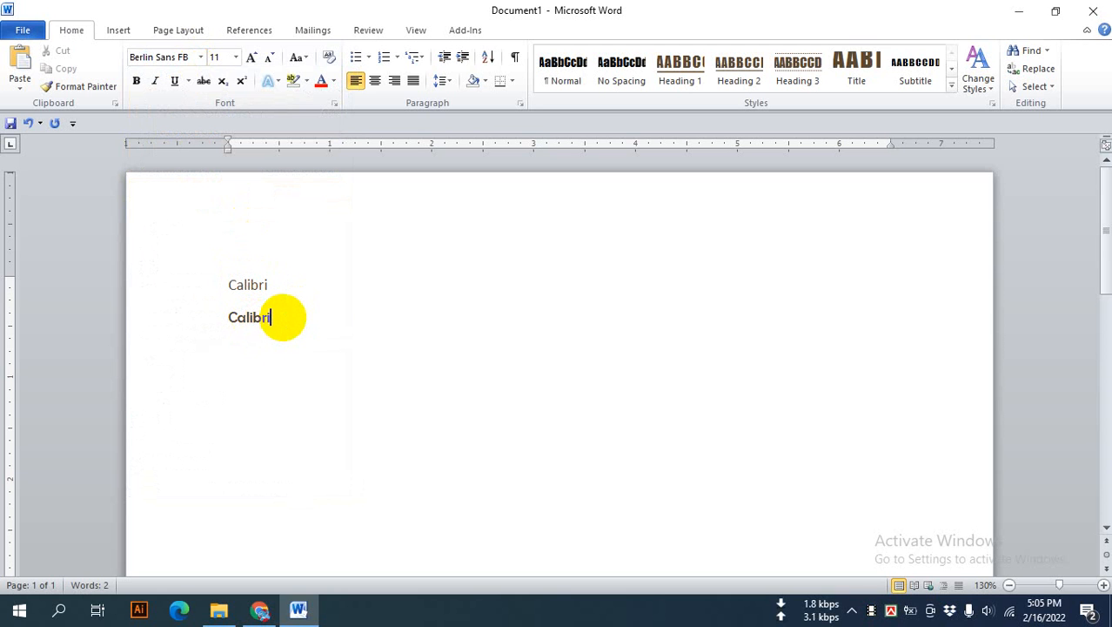
{"action": "left_click", "coordinate": [200, 57]}
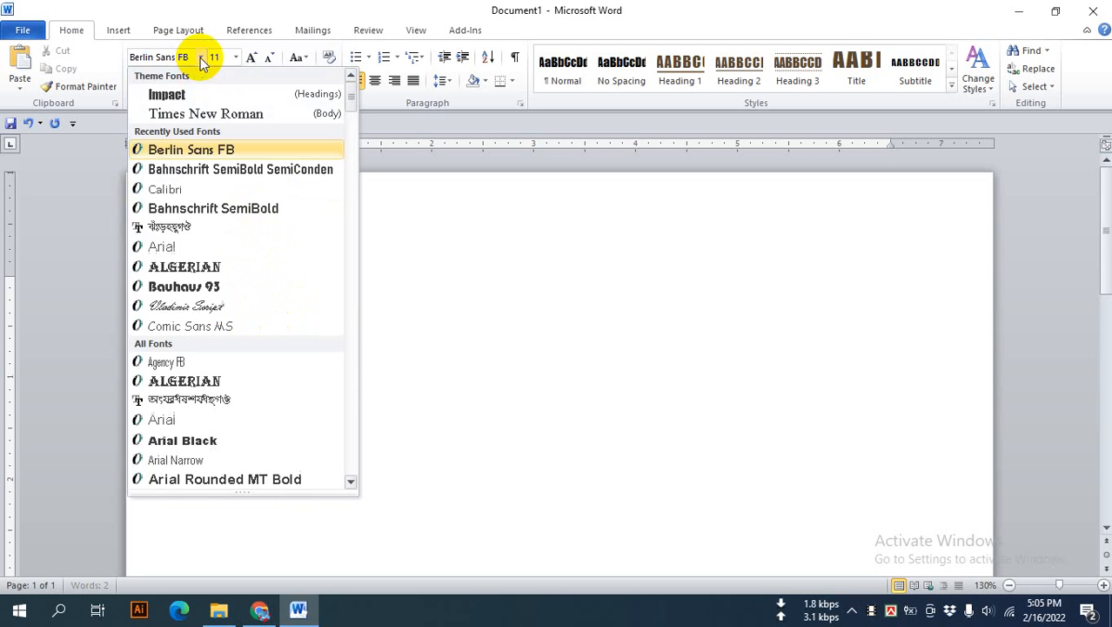
{"action": "left_click", "coordinate": [220, 380]}
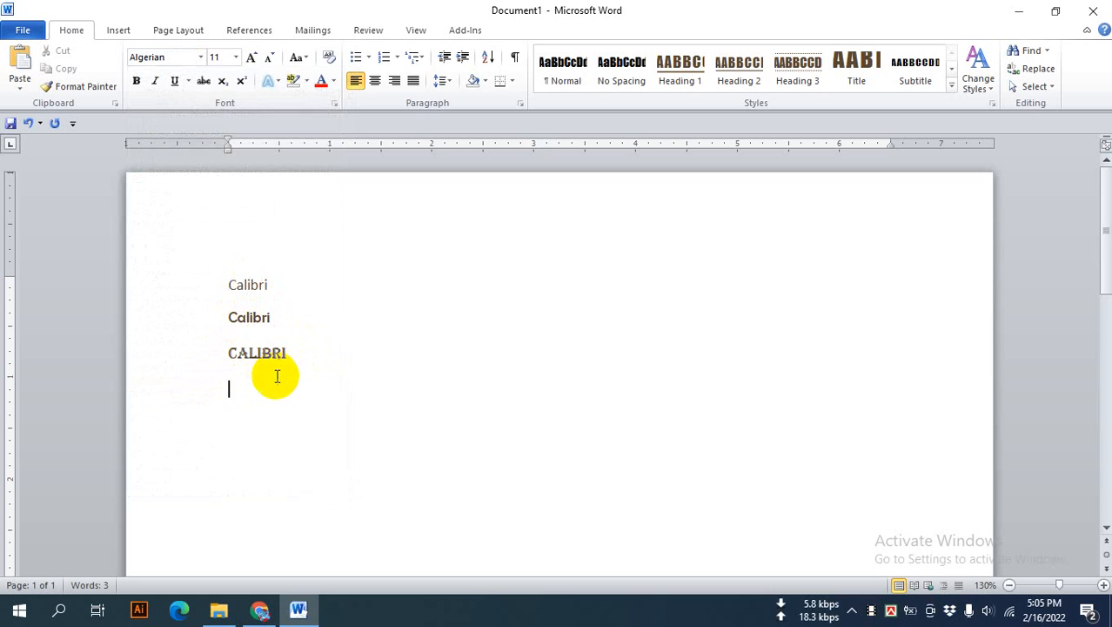
Step: Set the font of the empty fourth line to Calibri
{"action": "left_click", "coordinate": [200, 58]}
{"action": "scroll", "coordinate": [244, 343], "scroll_direction": "down", "scroll_amount": 5}
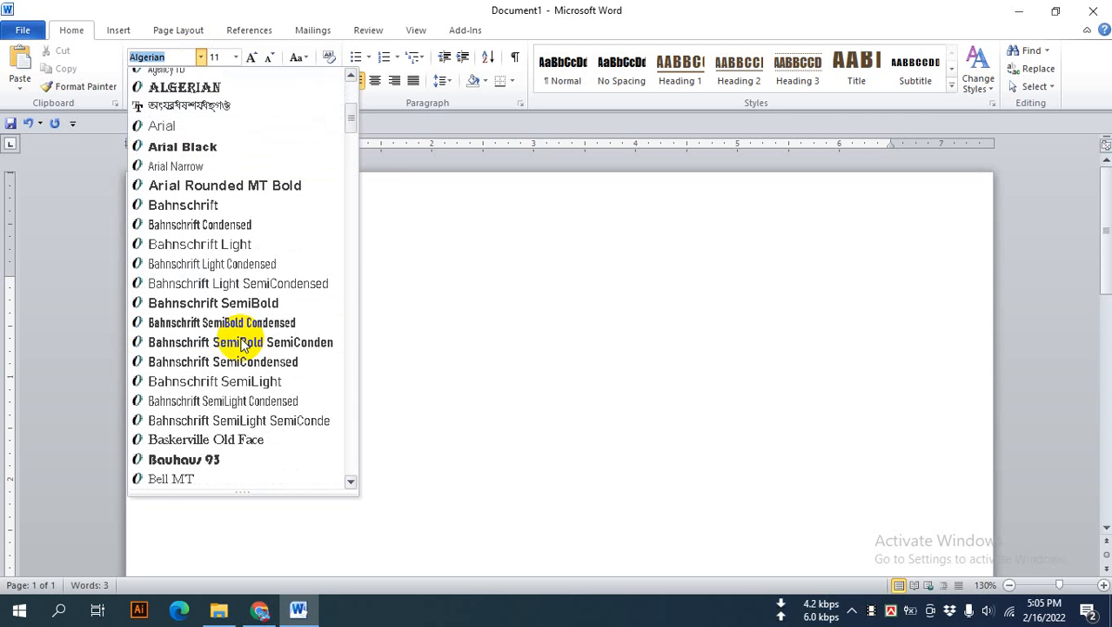
{"action": "scroll", "coordinate": [243, 344], "scroll_direction": "down", "scroll_amount": 6}
{"action": "scroll", "coordinate": [244, 343], "scroll_direction": "up", "scroll_amount": 10}
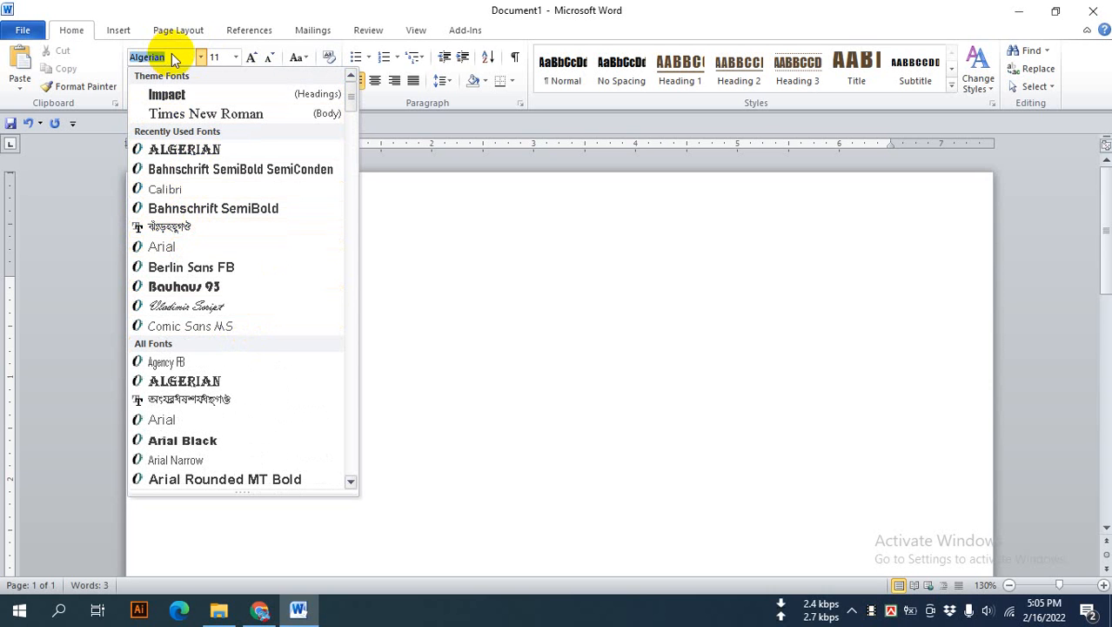
{"action": "type", "text": "S"}
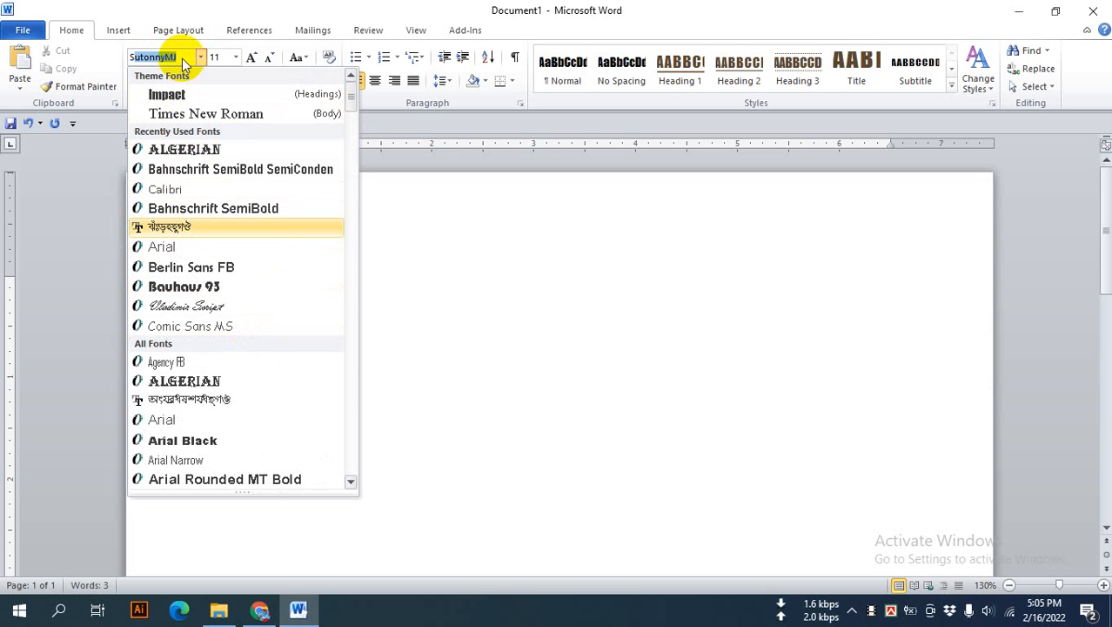
{"action": "type", "text": "utonnyMJ"}
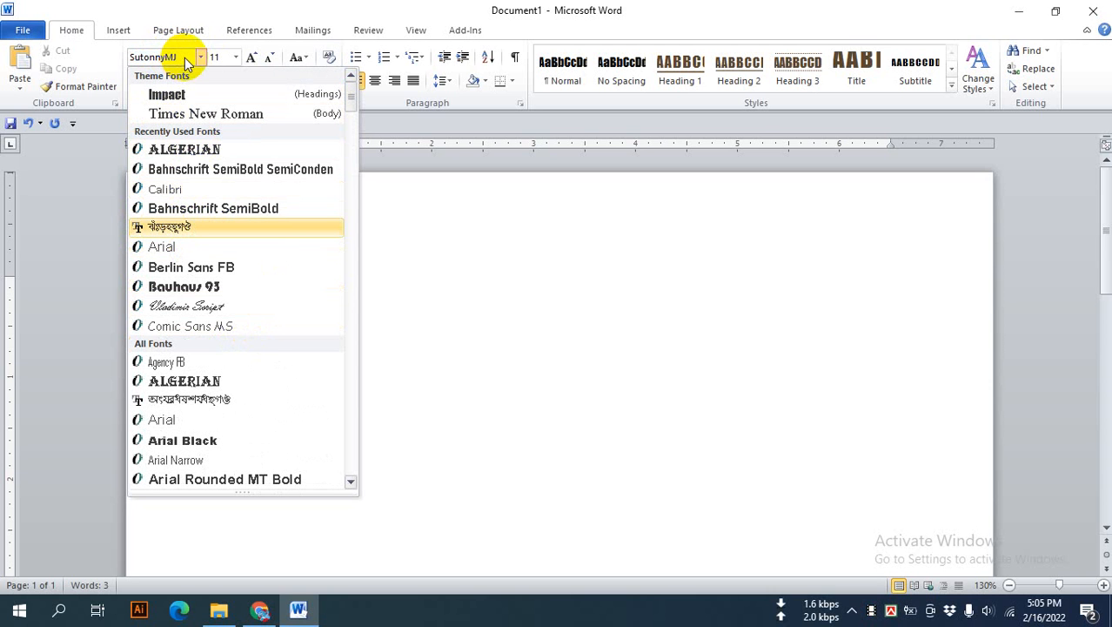
{"action": "left_click", "coordinate": [184, 189]}
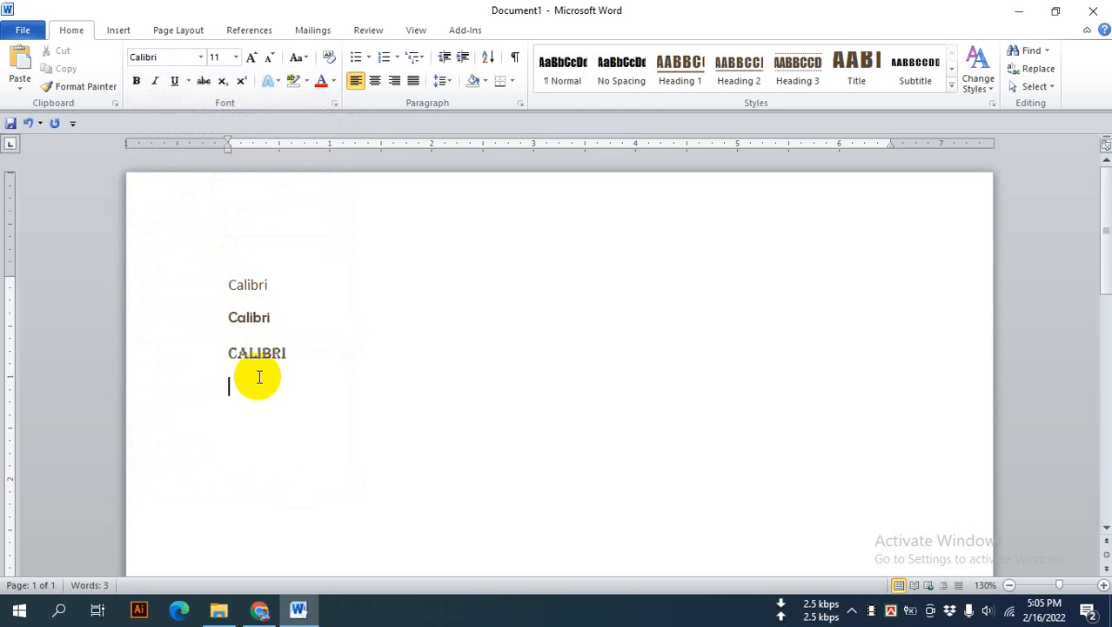
{"action": "left_click_drag", "start_coordinate": [258, 372], "coordinate": [253, 380]}
{"action": "left_click", "coordinate": [255, 394]}
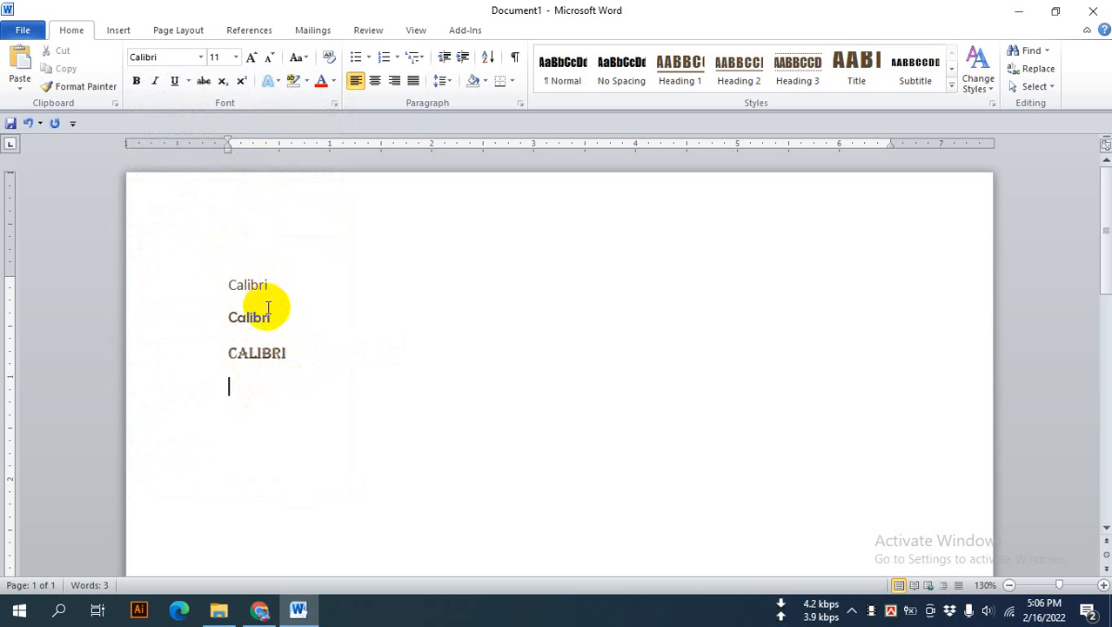
Step: Set the font size to 25 and write "Calibri" on the fourth line
{"action": "left_click", "coordinate": [222, 59]}
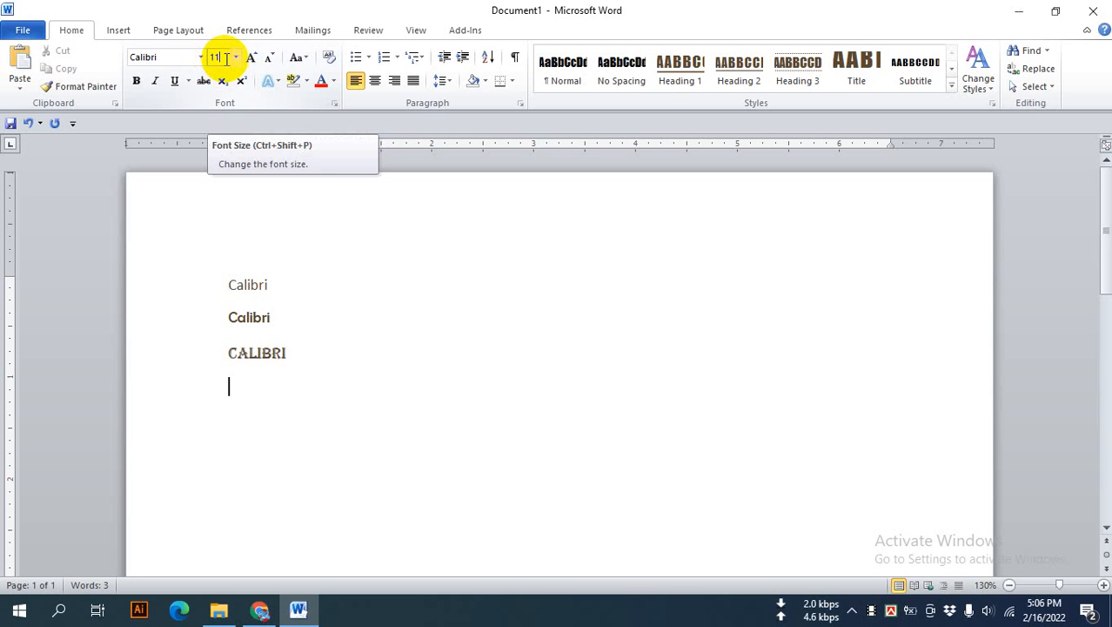
{"action": "left_click_drag", "start_coordinate": [224, 58], "coordinate": [205, 58]}
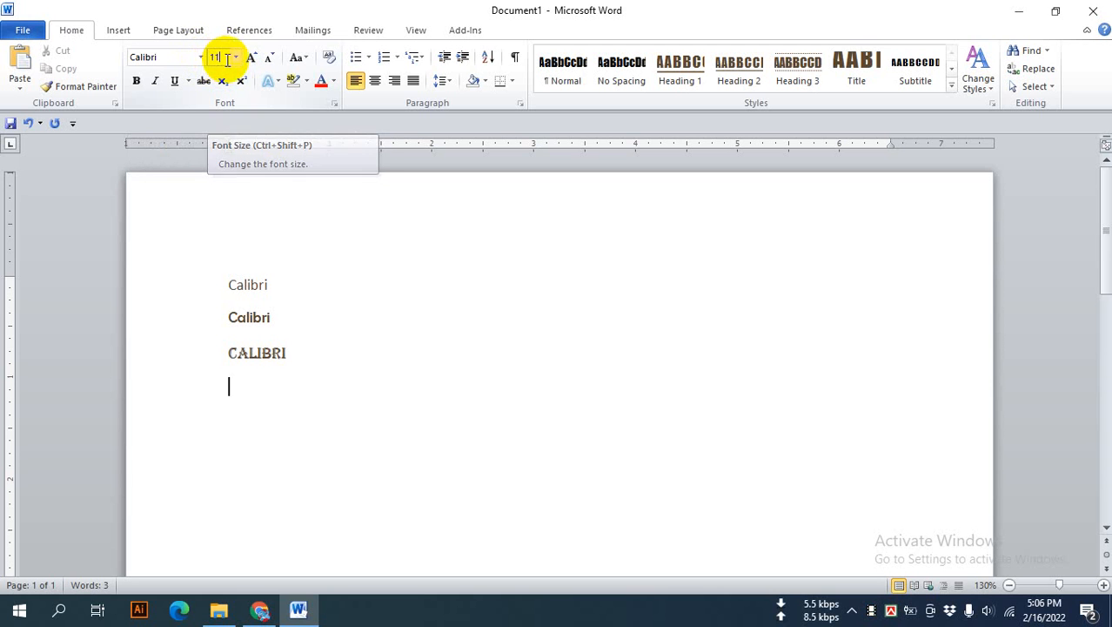
{"action": "left_click", "coordinate": [225, 57]}
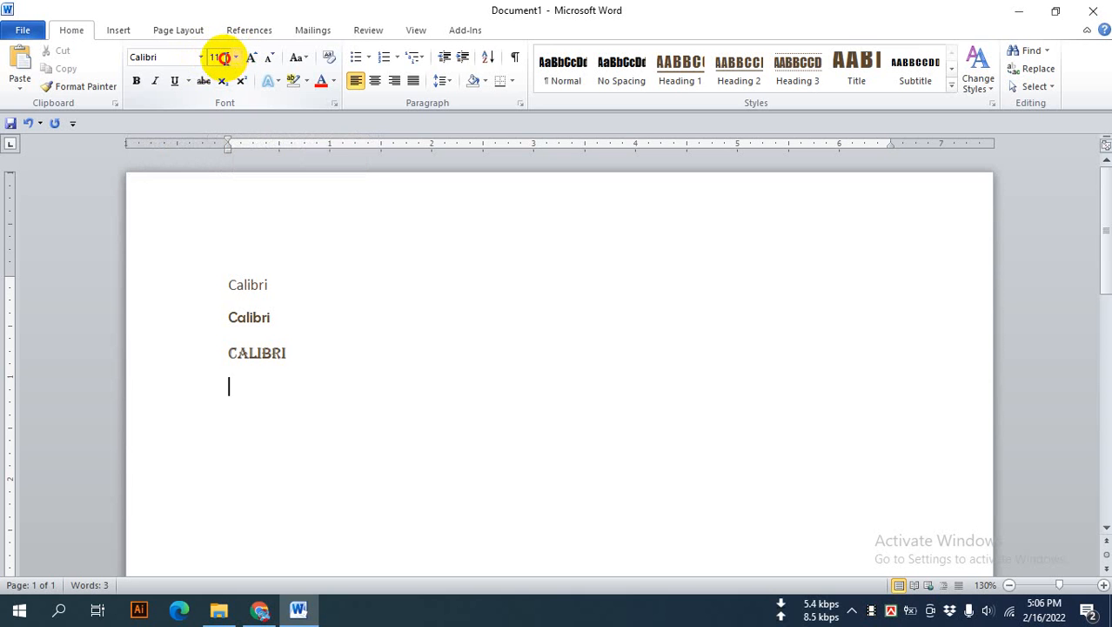
{"action": "left_click_drag", "start_coordinate": [223, 57], "coordinate": [205, 58]}
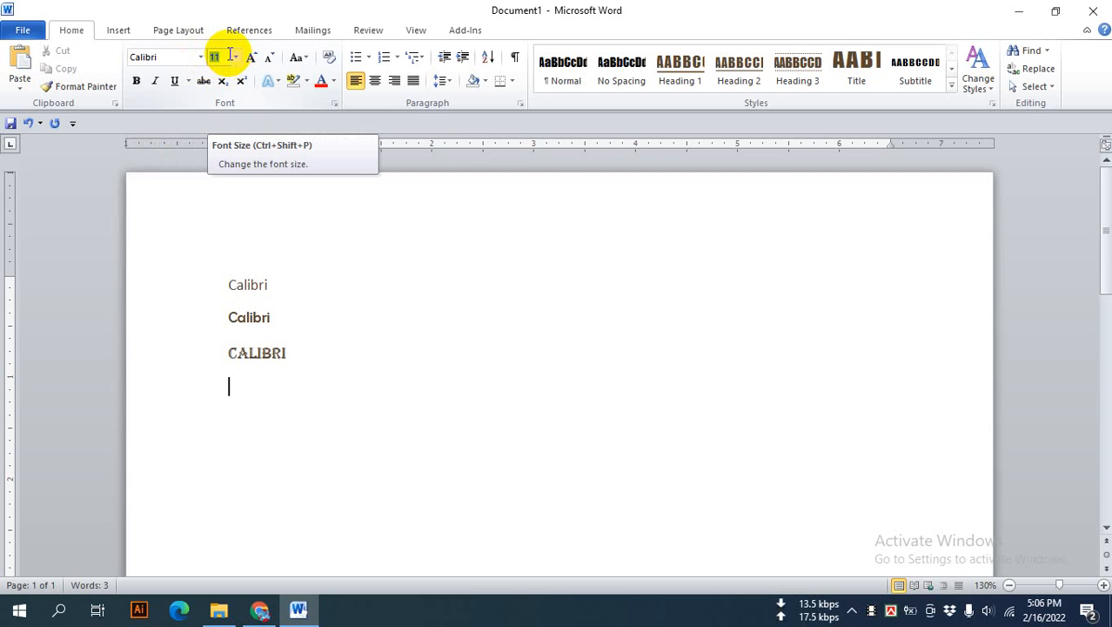
{"action": "type", "text": "25"}
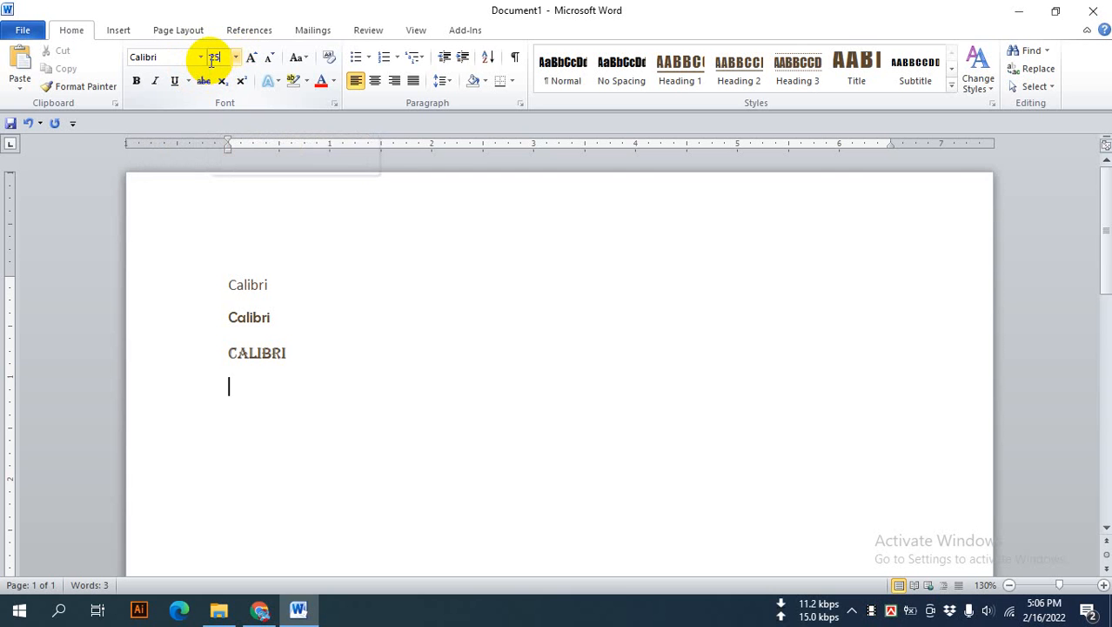
{"action": "key", "text": "Return"}
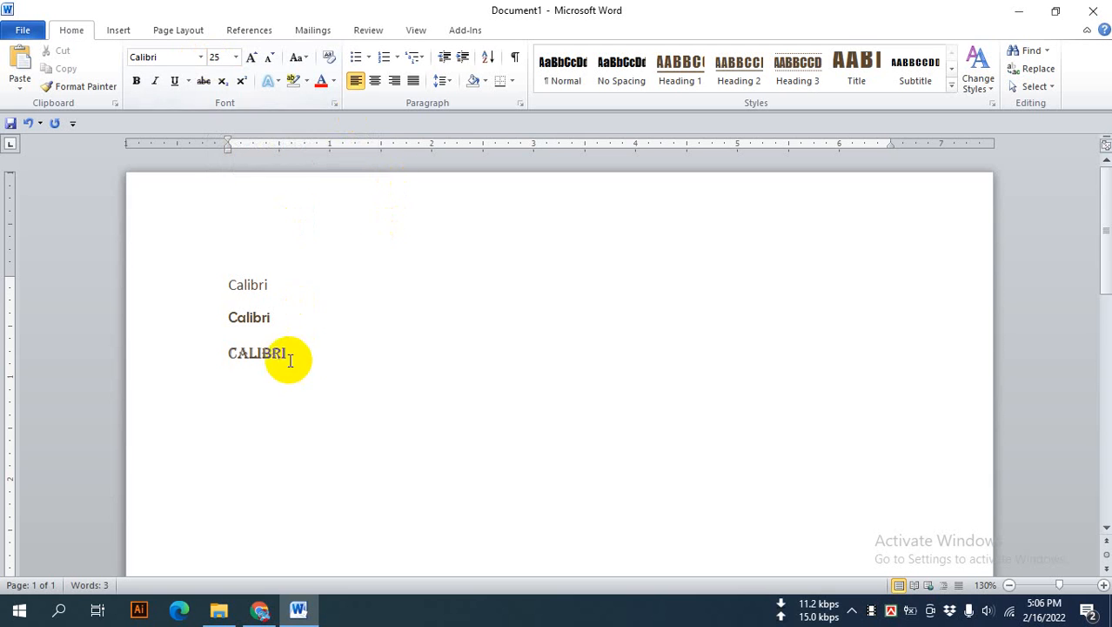
{"action": "type", "text": "C"}
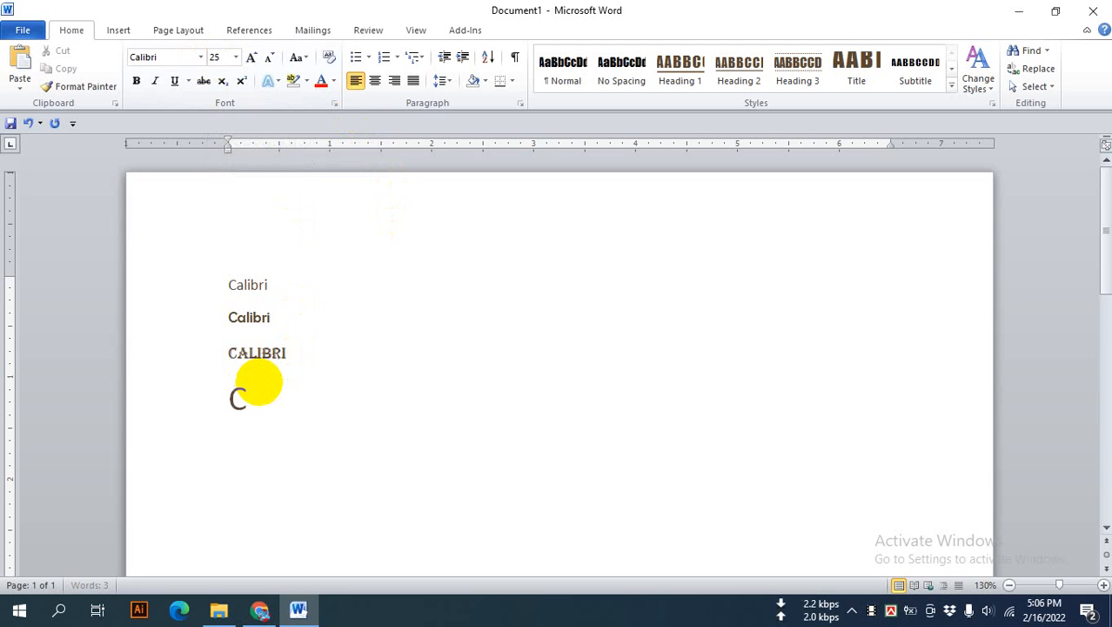
{"action": "type", "text": "alibri"}
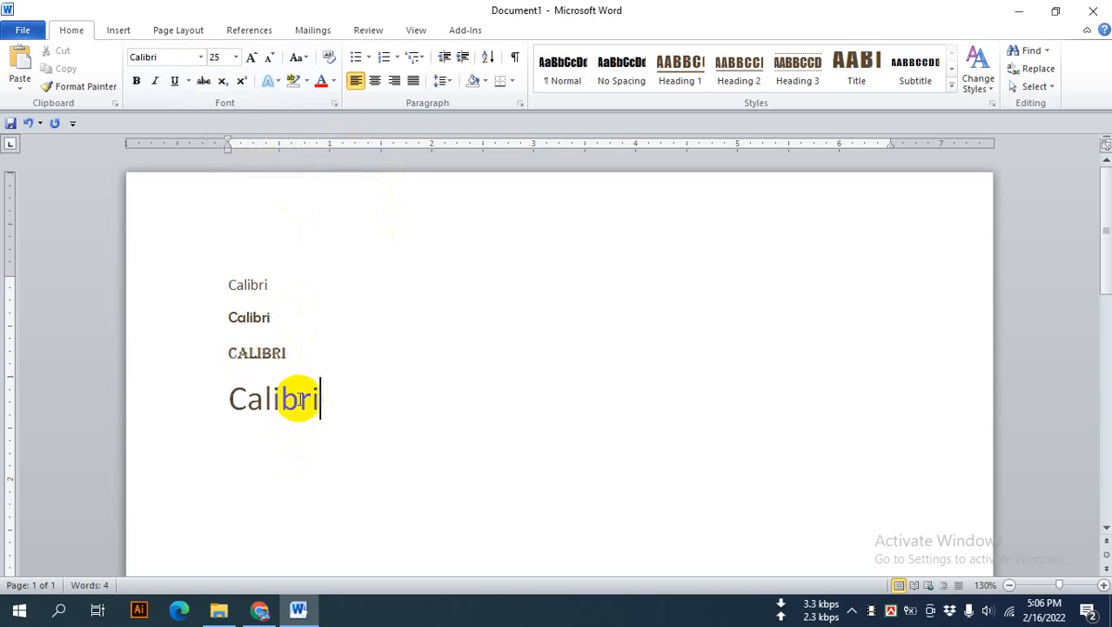
Step: Compare the font and size of the fourth line's word with those of the lines above
{"action": "left_click", "coordinate": [286, 403]}
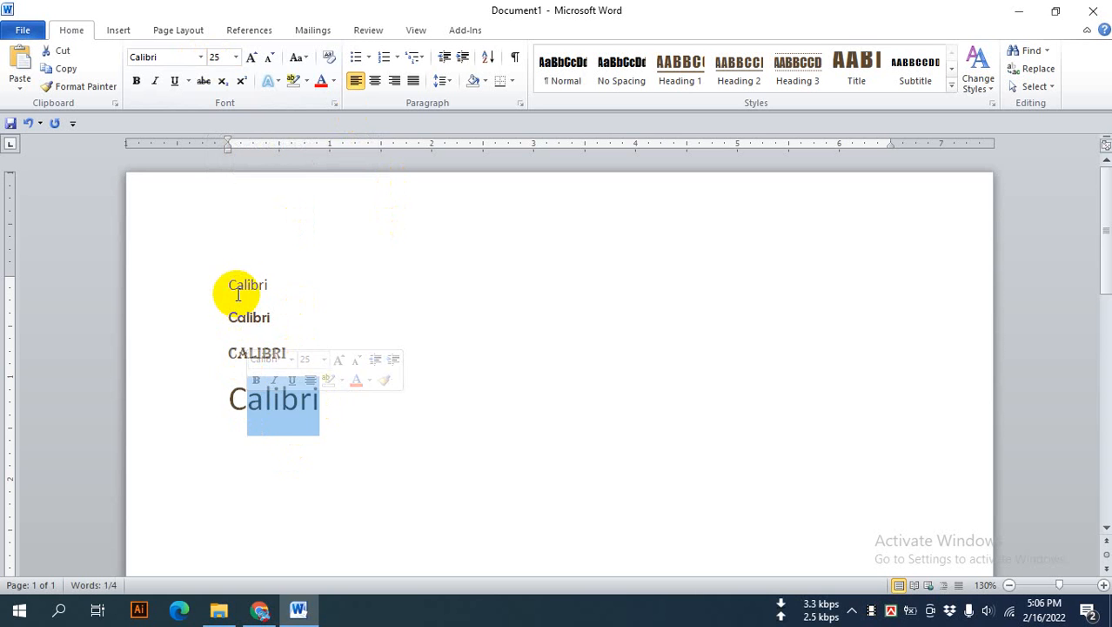
{"action": "left_click", "coordinate": [230, 285]}
{"action": "left_click", "coordinate": [271, 353]}
{"action": "left_click_drag", "start_coordinate": [326, 403], "coordinate": [225, 403]}
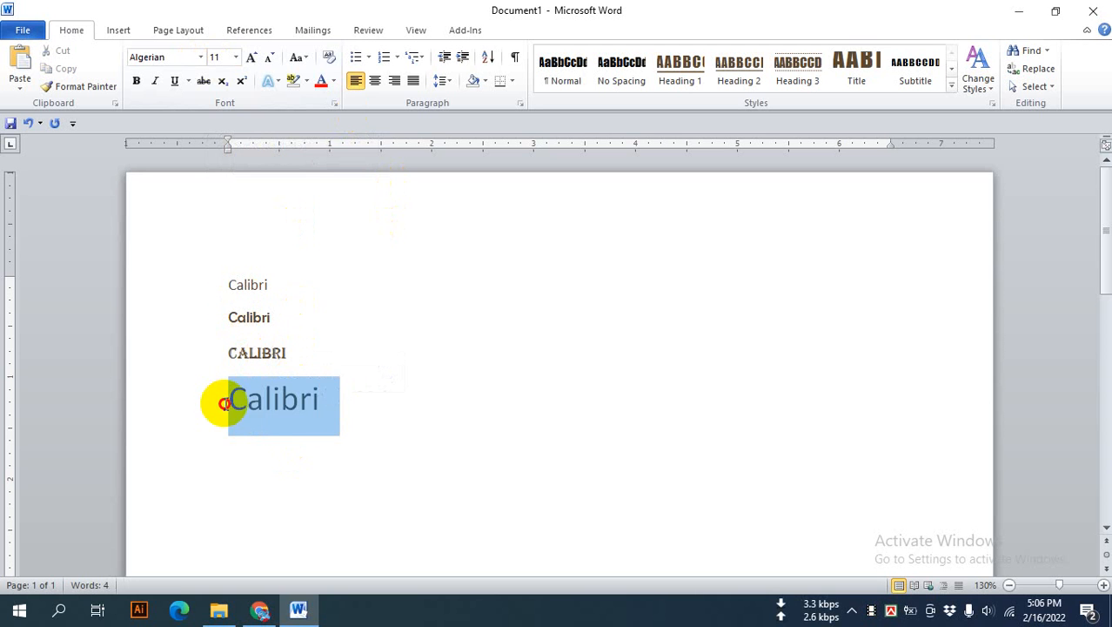
{"action": "left_click", "coordinate": [265, 401]}
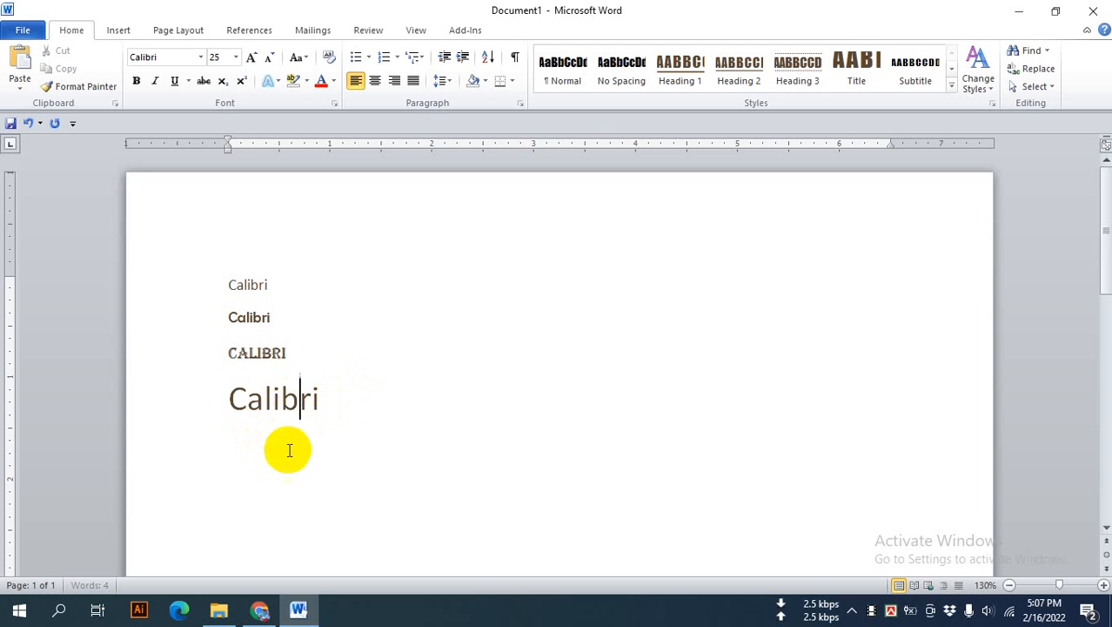
Step: Set the font size to 28 and write "Calibri" on a new fifth line
{"action": "left_click", "coordinate": [220, 62]}
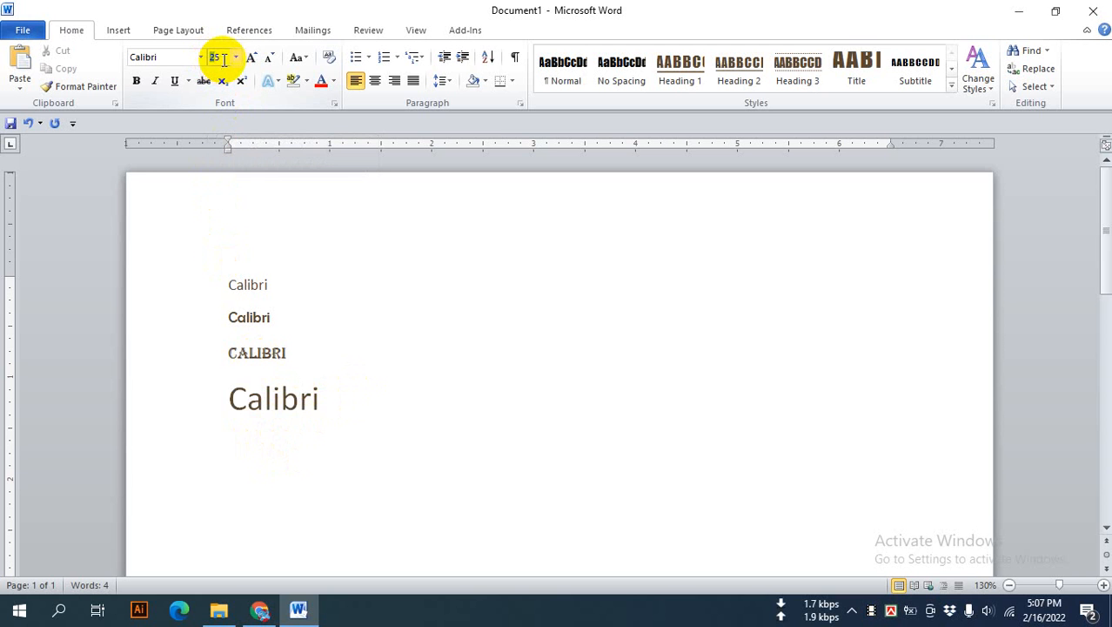
{"action": "left_click", "coordinate": [224, 60]}
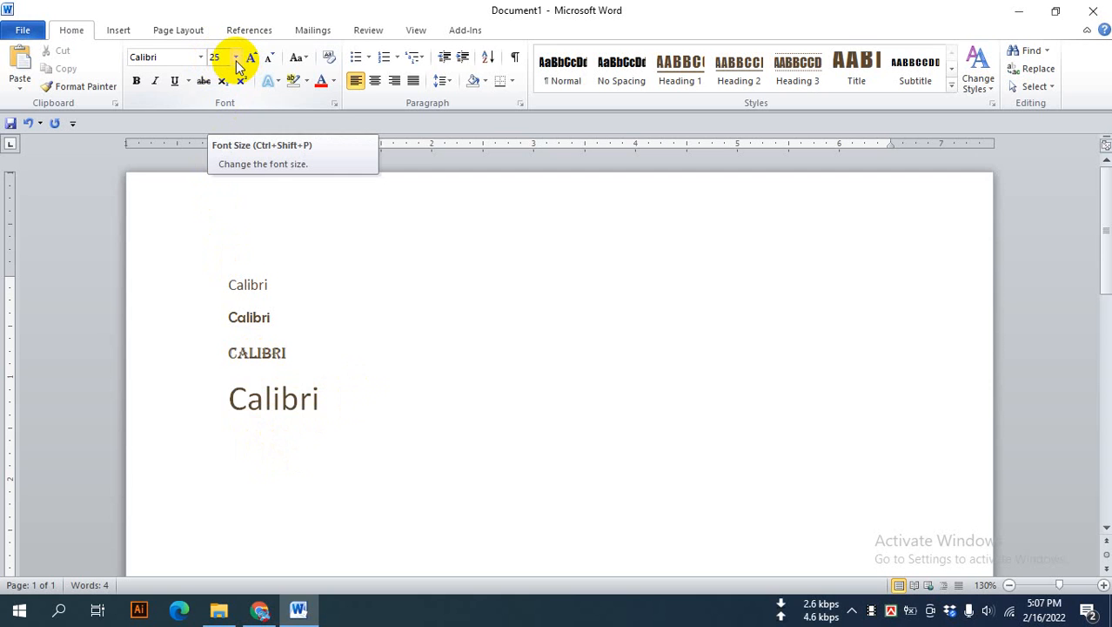
{"action": "left_click", "coordinate": [236, 58]}
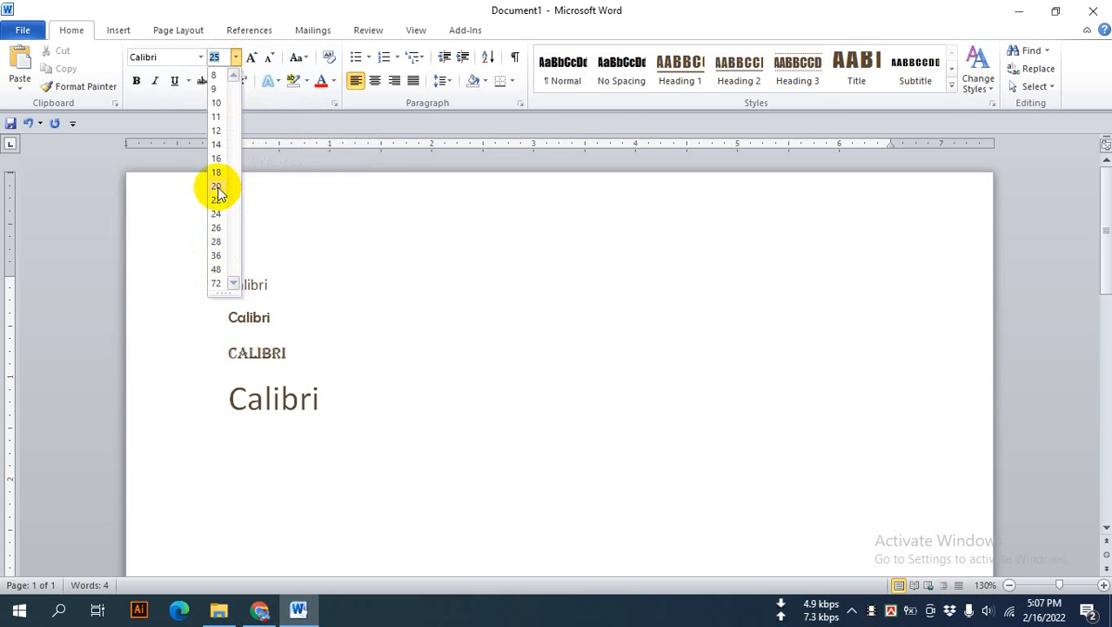
{"action": "left_click", "coordinate": [218, 242]}
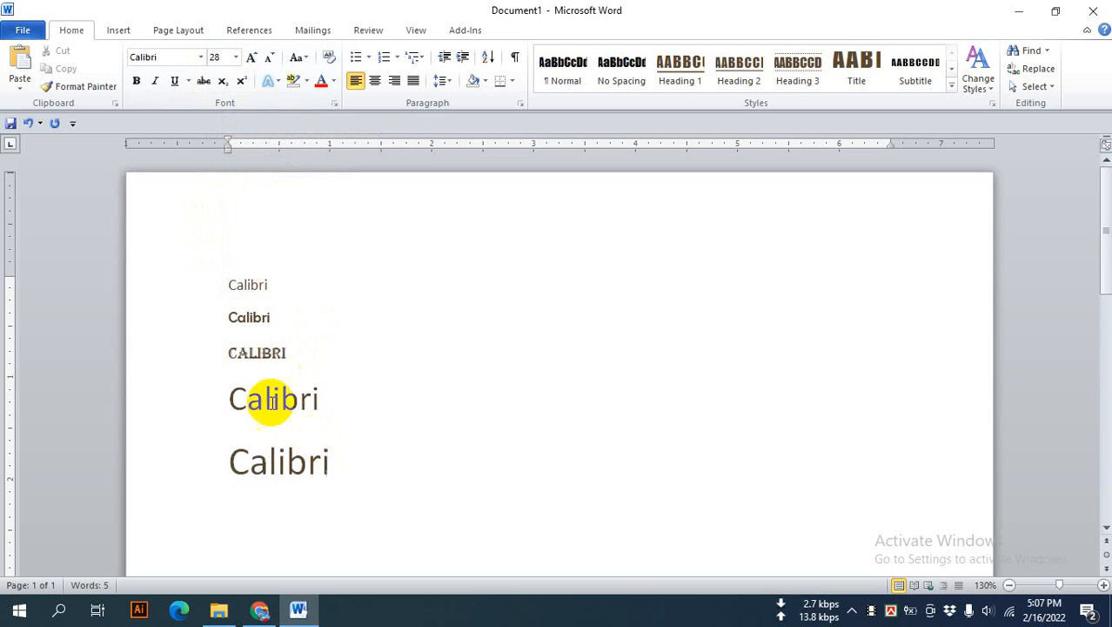
{"action": "left_click", "coordinate": [269, 463]}
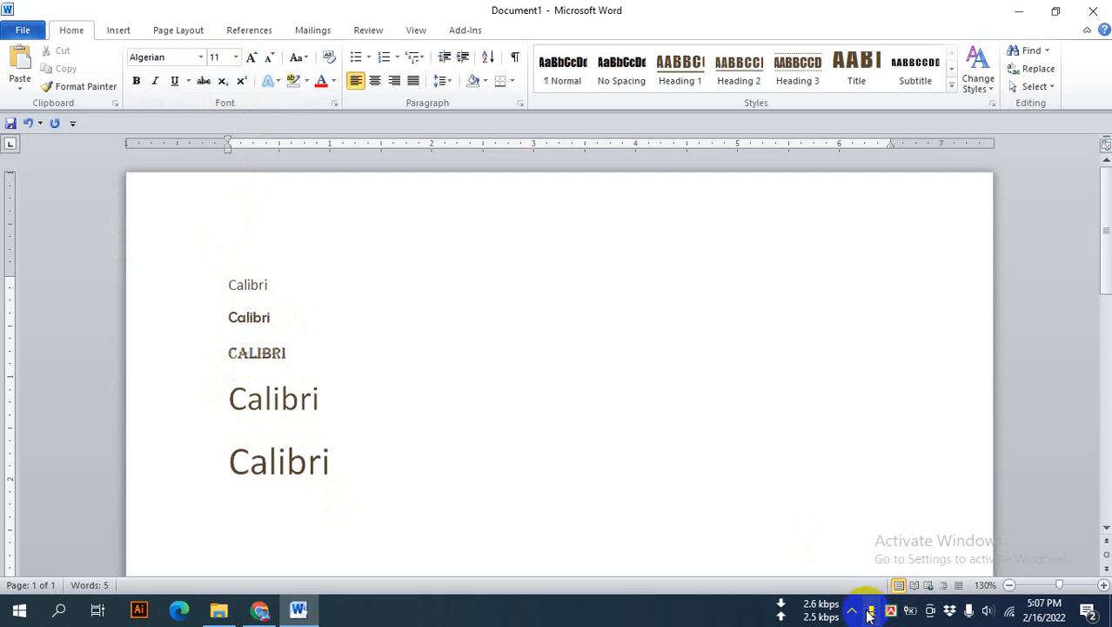
Step: Check the font and font size of the words on the first four lines one after another
{"action": "left_click", "coordinate": [269, 357]}
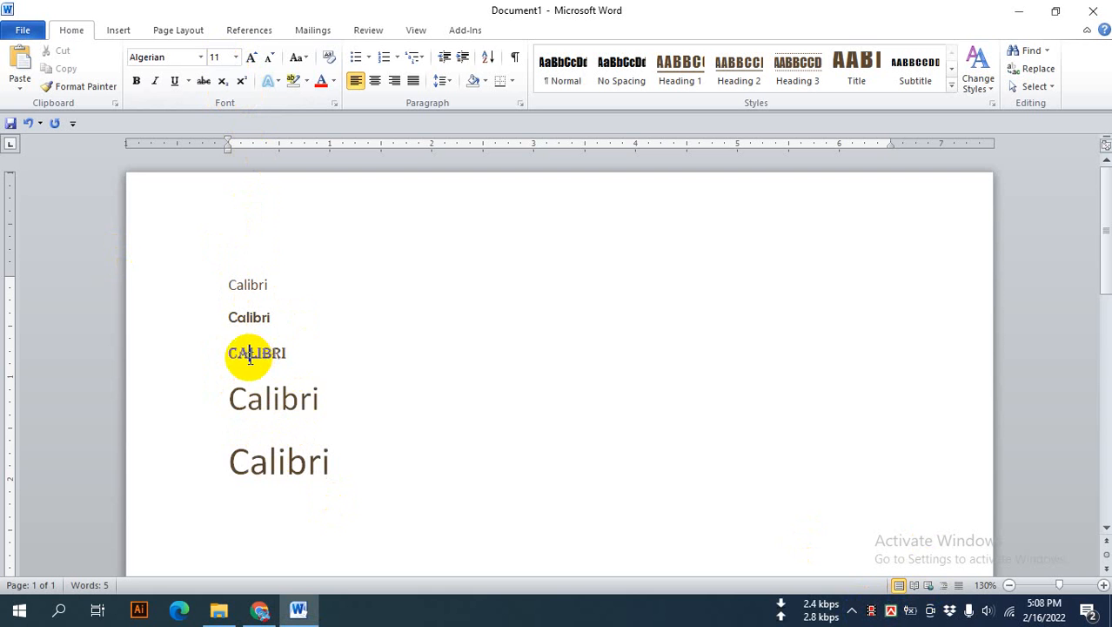
{"action": "left_click", "coordinate": [249, 354]}
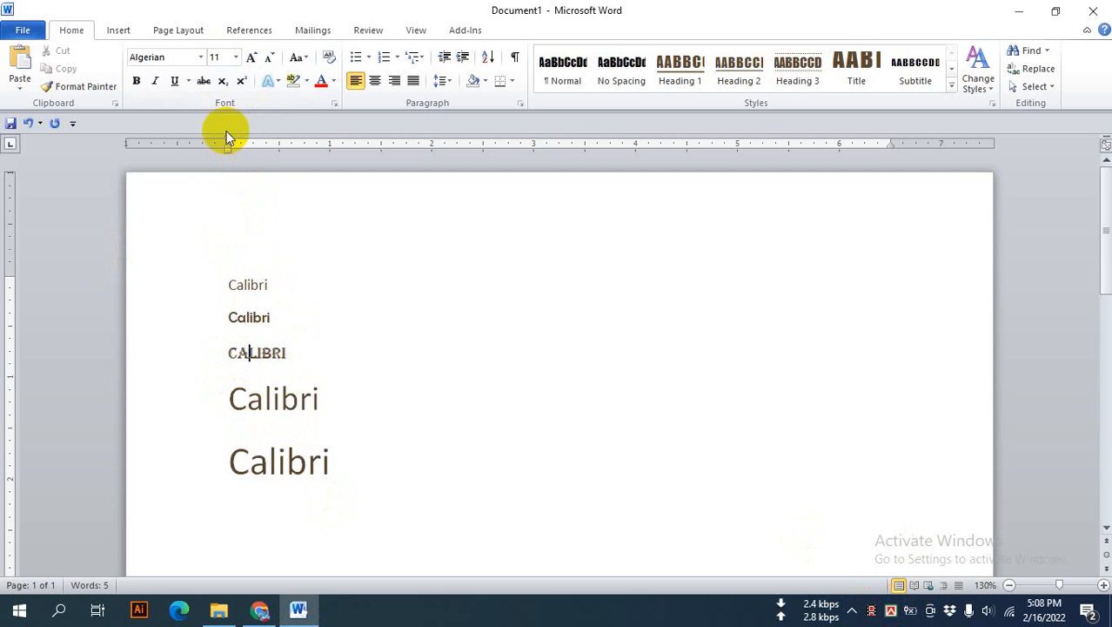
{"action": "left_click", "coordinate": [250, 317]}
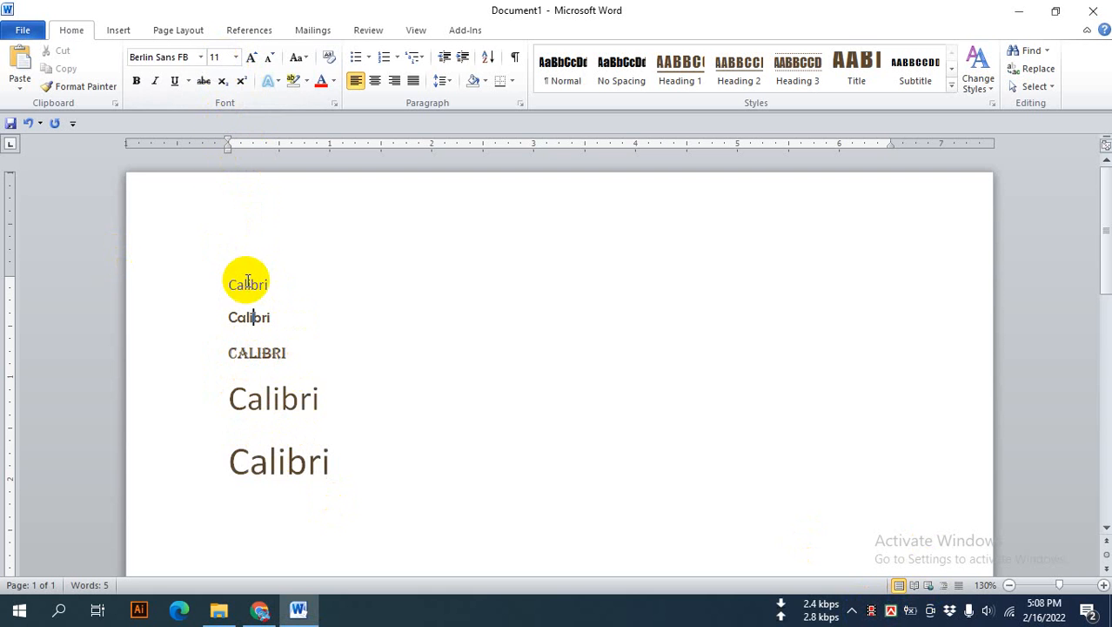
{"action": "left_click", "coordinate": [249, 283]}
{"action": "left_click", "coordinate": [264, 330]}
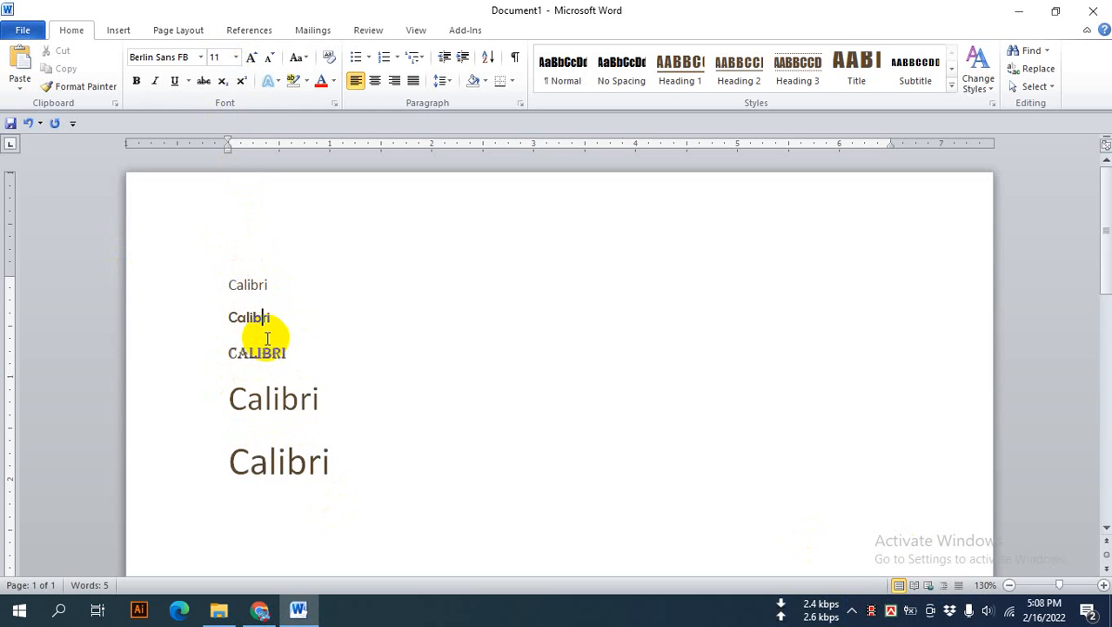
{"action": "left_click", "coordinate": [270, 349]}
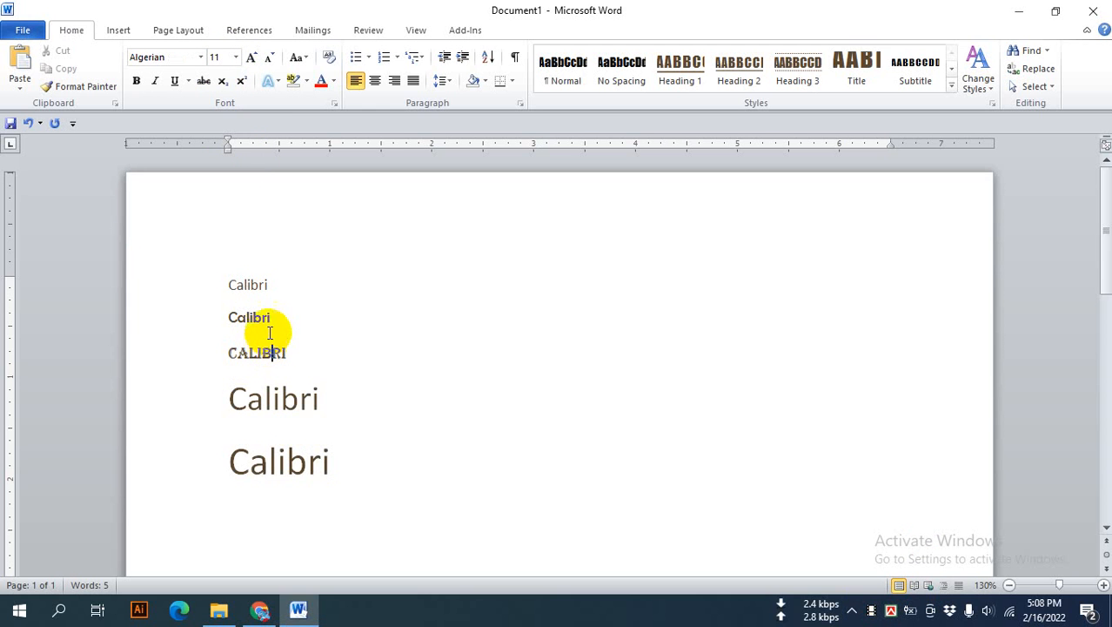
{"action": "left_click", "coordinate": [270, 284]}
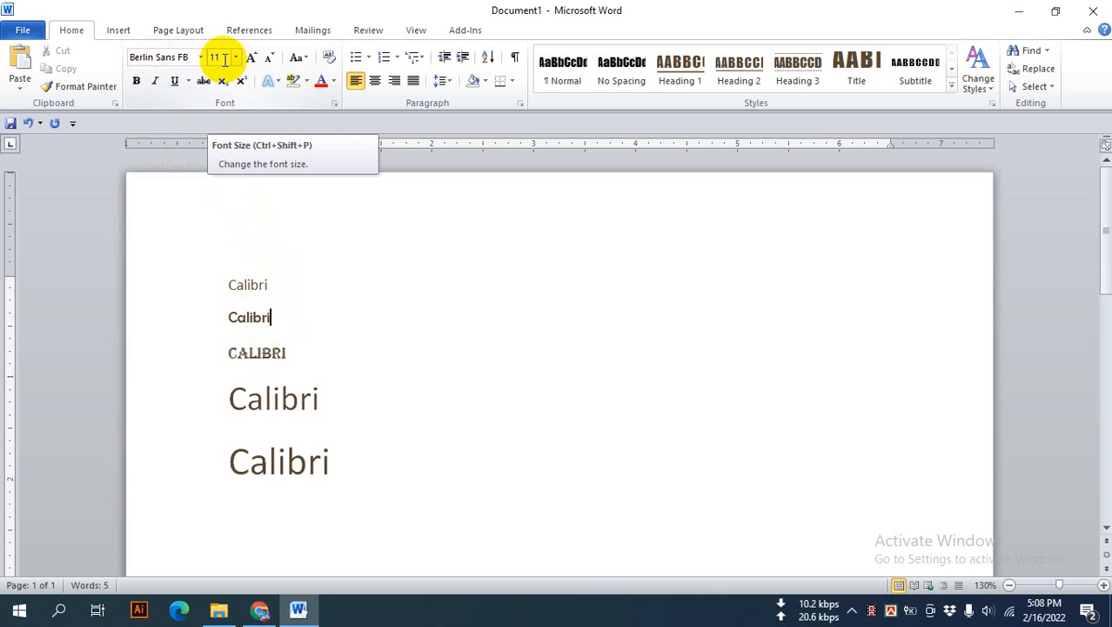
{"action": "left_click", "coordinate": [270, 354]}
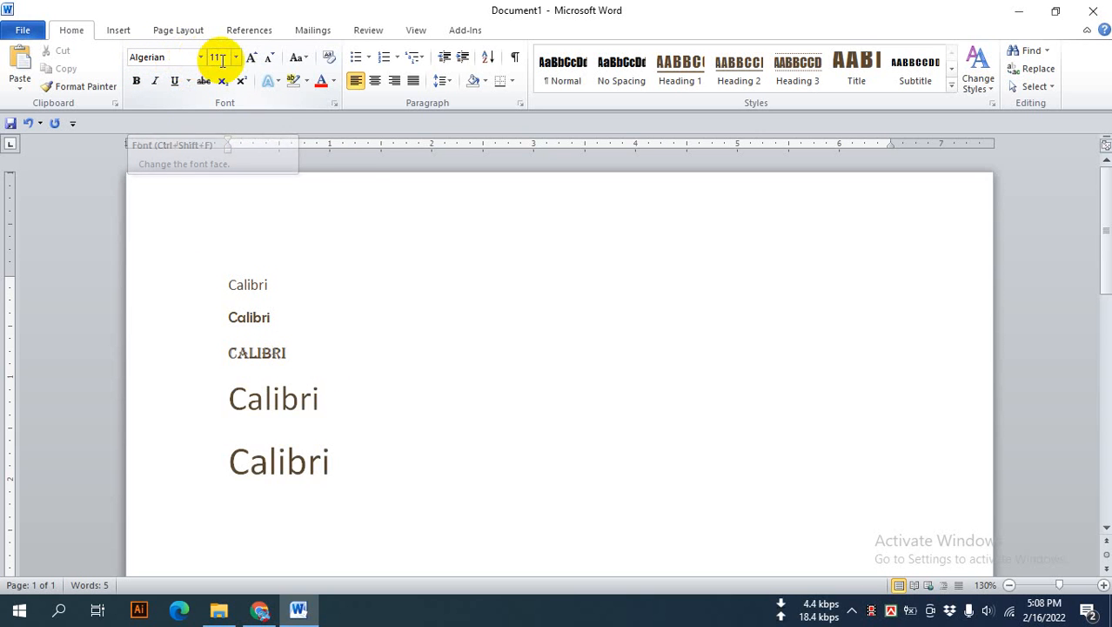
{"action": "left_click", "coordinate": [281, 398]}
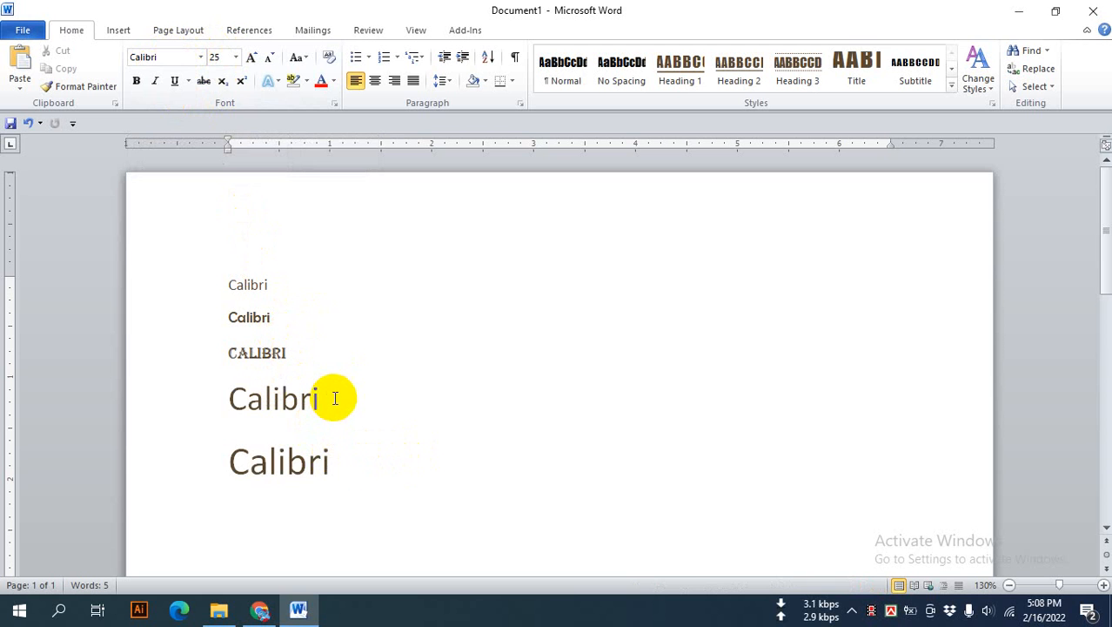
Step: Change the font of the word "Calibri" on the fourth line to Bodoni MT Black
{"action": "left_click_drag", "start_coordinate": [322, 391], "coordinate": [224, 393]}
{"action": "left_click", "coordinate": [200, 57]}
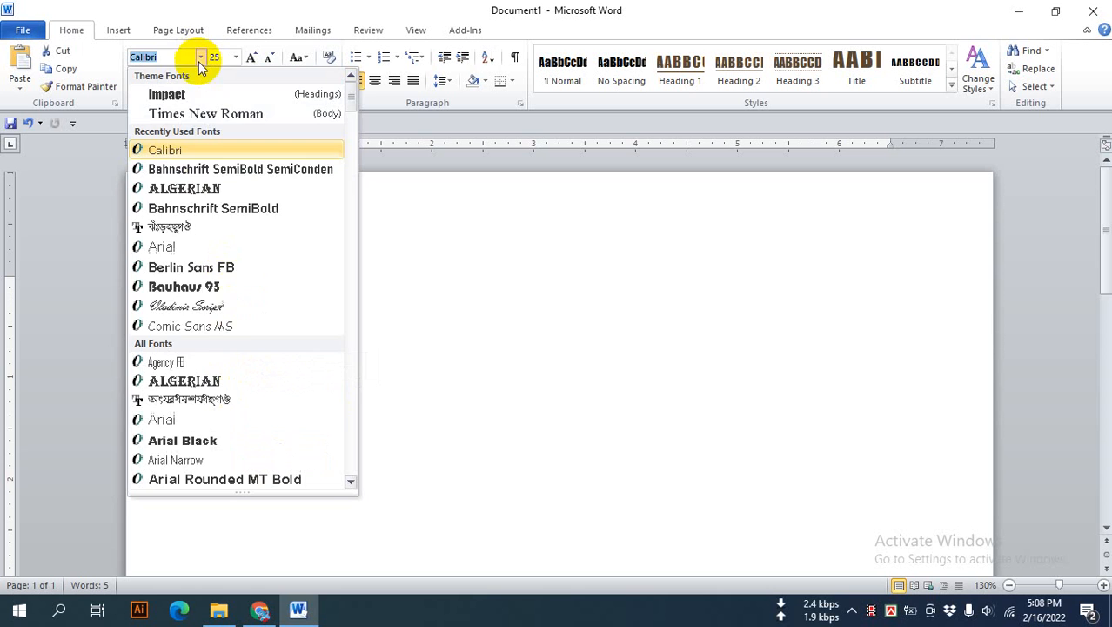
{"action": "scroll", "coordinate": [237, 322], "scroll_direction": "down", "scroll_amount": 2}
{"action": "scroll", "coordinate": [248, 374], "scroll_direction": "down", "scroll_amount": 5}
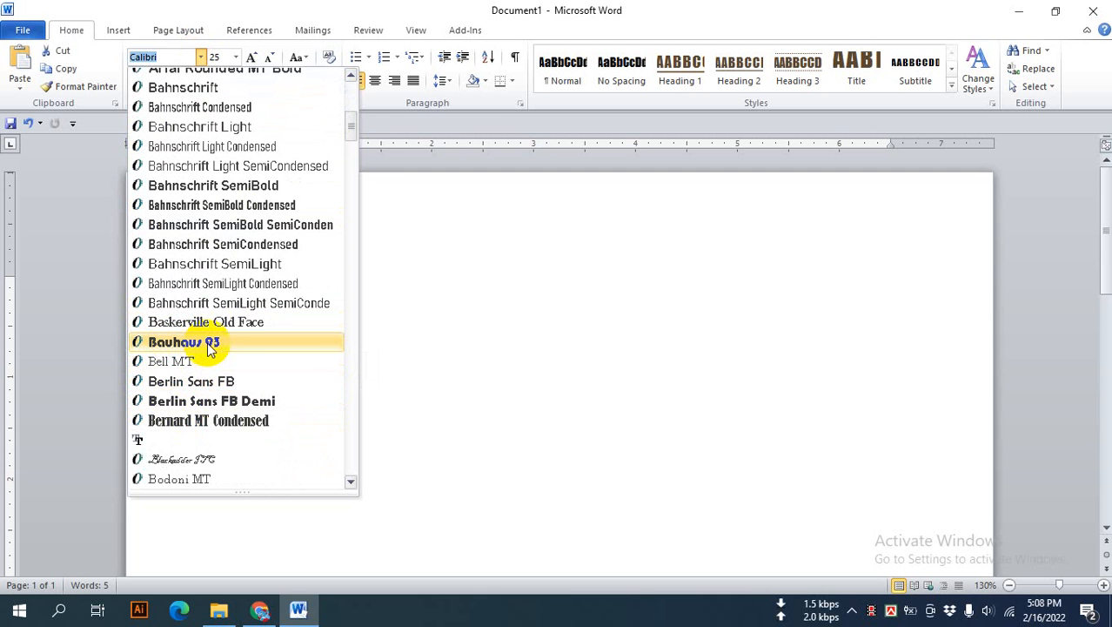
{"action": "scroll", "coordinate": [209, 349], "scroll_direction": "down", "scroll_amount": 3}
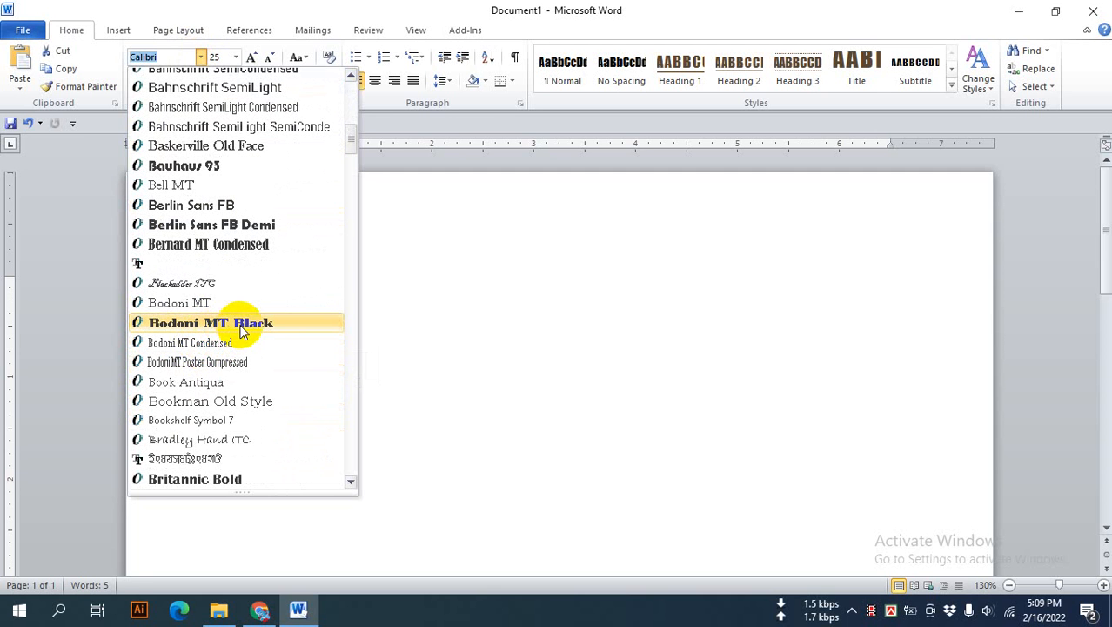
{"action": "left_click", "coordinate": [241, 326]}
{"action": "left_click", "coordinate": [287, 408]}
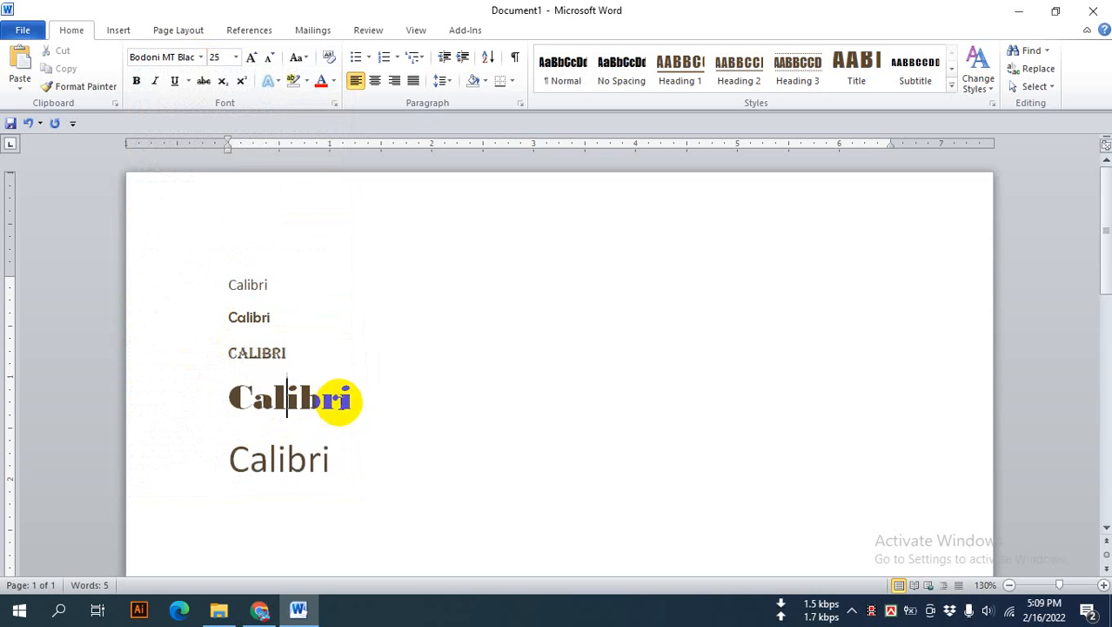
{"action": "left_click_drag", "start_coordinate": [352, 402], "coordinate": [218, 403]}
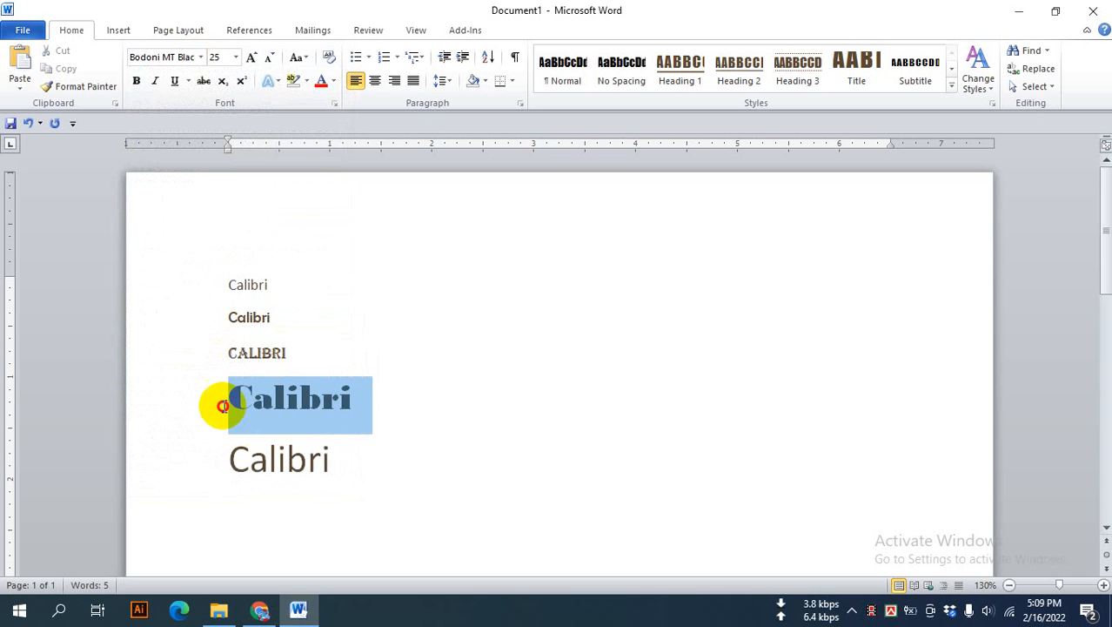
{"action": "left_click", "coordinate": [291, 397]}
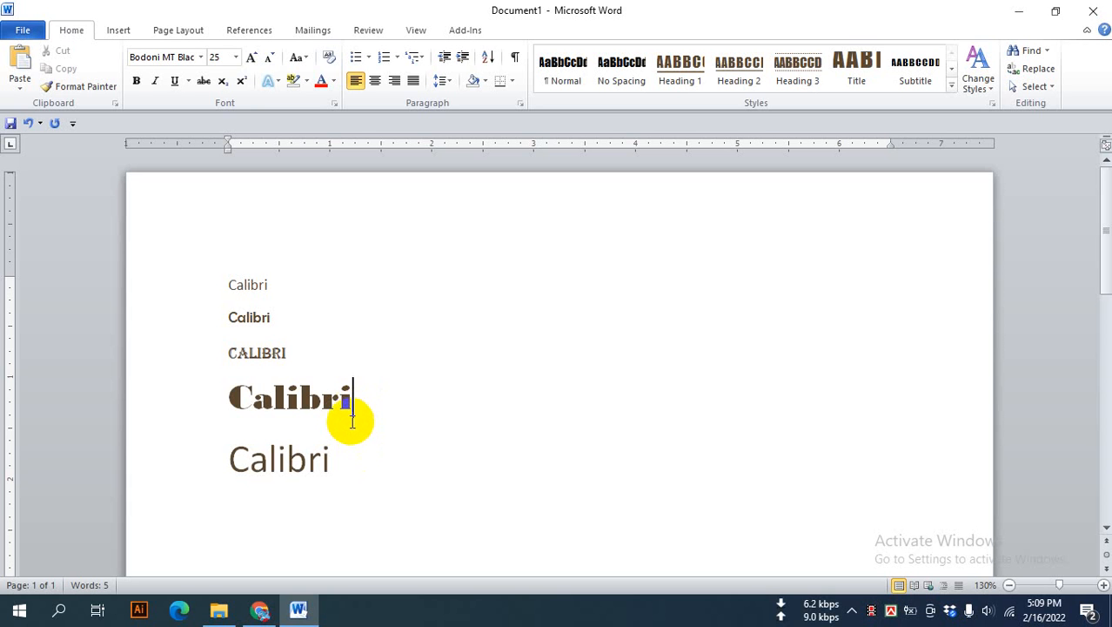
Step: Enlarge the fourth line's word with Grow Font until its size is 72
{"action": "left_click", "coordinate": [352, 421]}
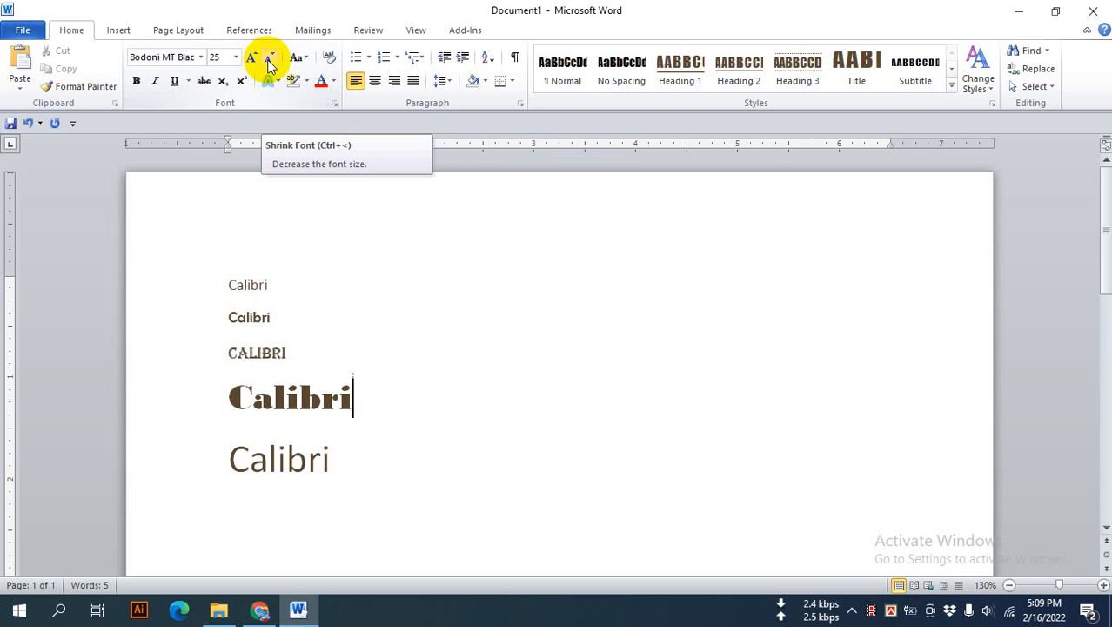
{"action": "left_click", "coordinate": [270, 60]}
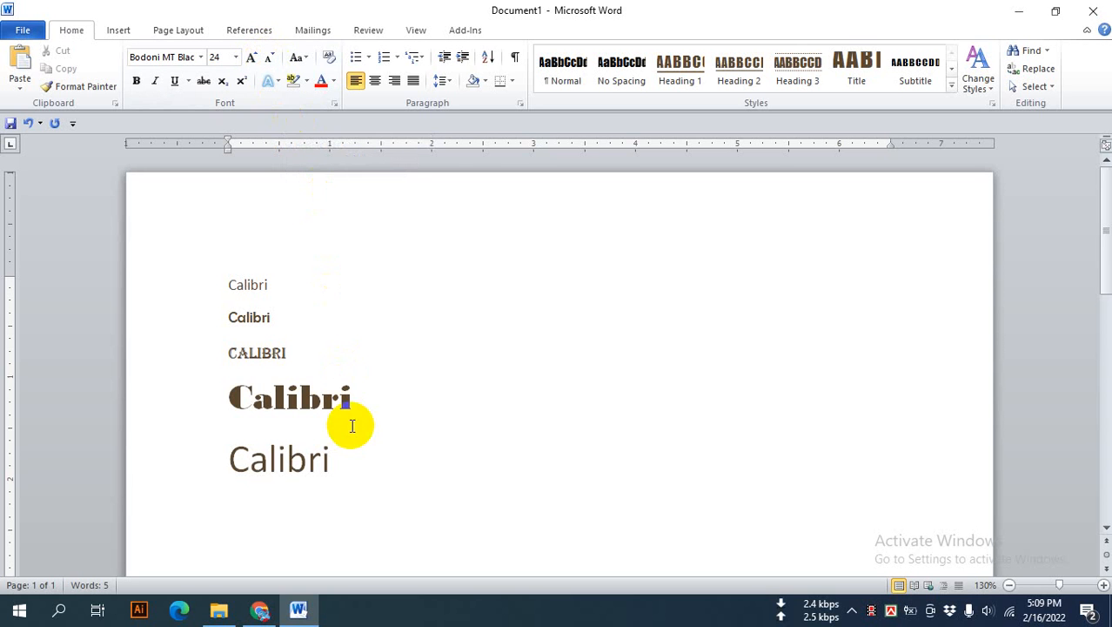
{"action": "left_click_drag", "start_coordinate": [226, 392], "coordinate": [338, 426]}
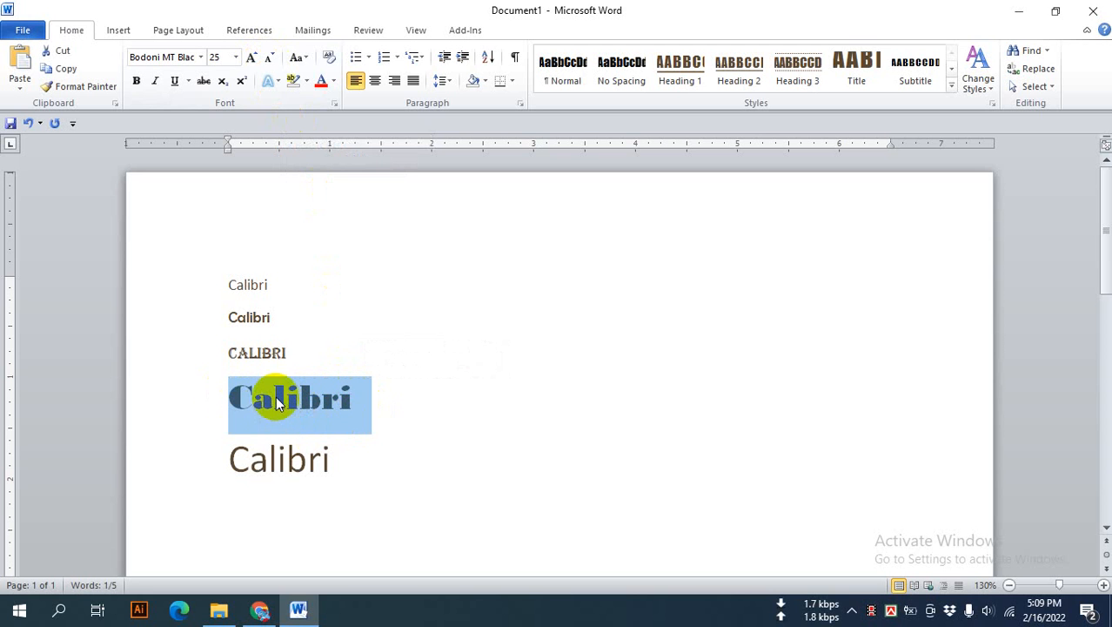
{"action": "left_click", "coordinate": [251, 57]}
{"action": "left_click", "coordinate": [250, 58]}
{"action": "left_click", "coordinate": [251, 58]}
{"action": "left_click", "coordinate": [251, 58]}
{"action": "left_click", "coordinate": [251, 58]}
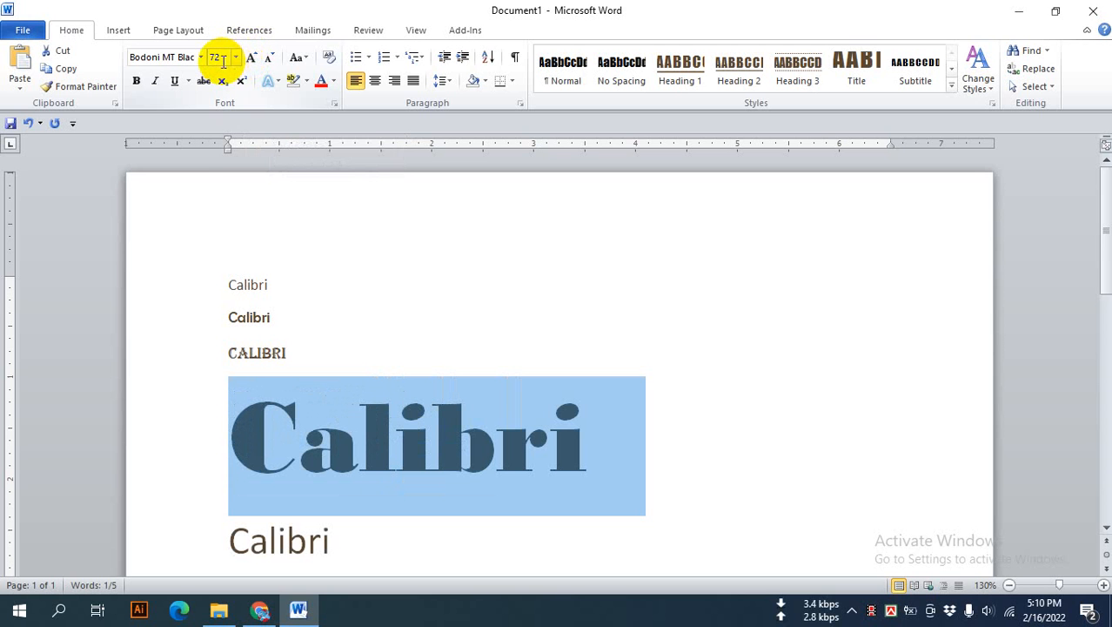
{"action": "left_click", "coordinate": [387, 461]}
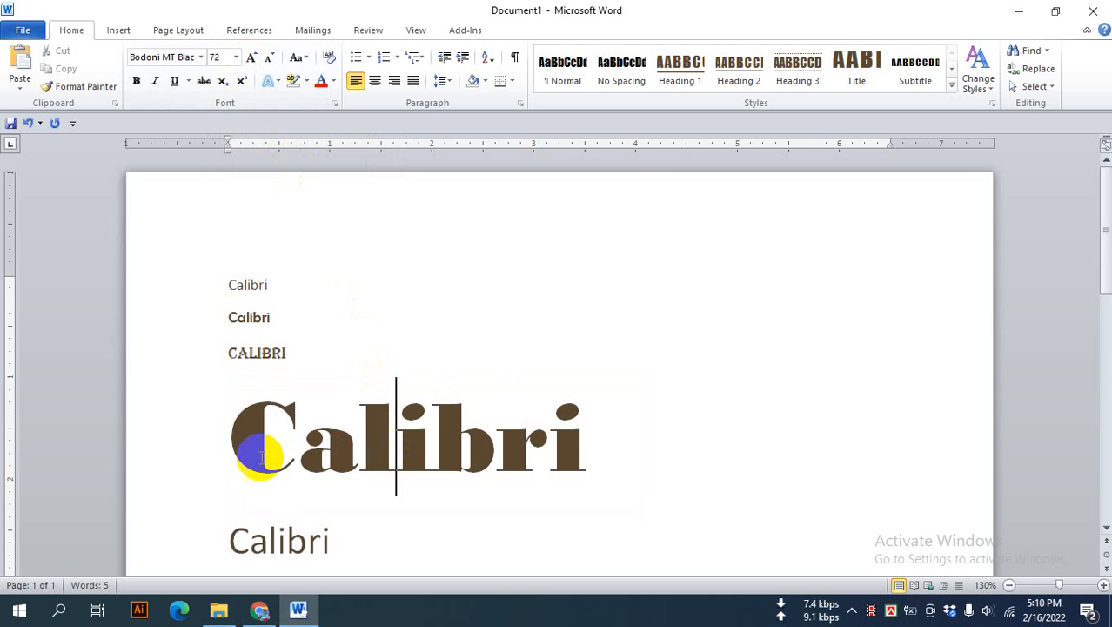
Step: Reduce the fourth line's word with Shrink Font until its size is 28
{"action": "left_click_drag", "start_coordinate": [596, 449], "coordinate": [224, 454]}
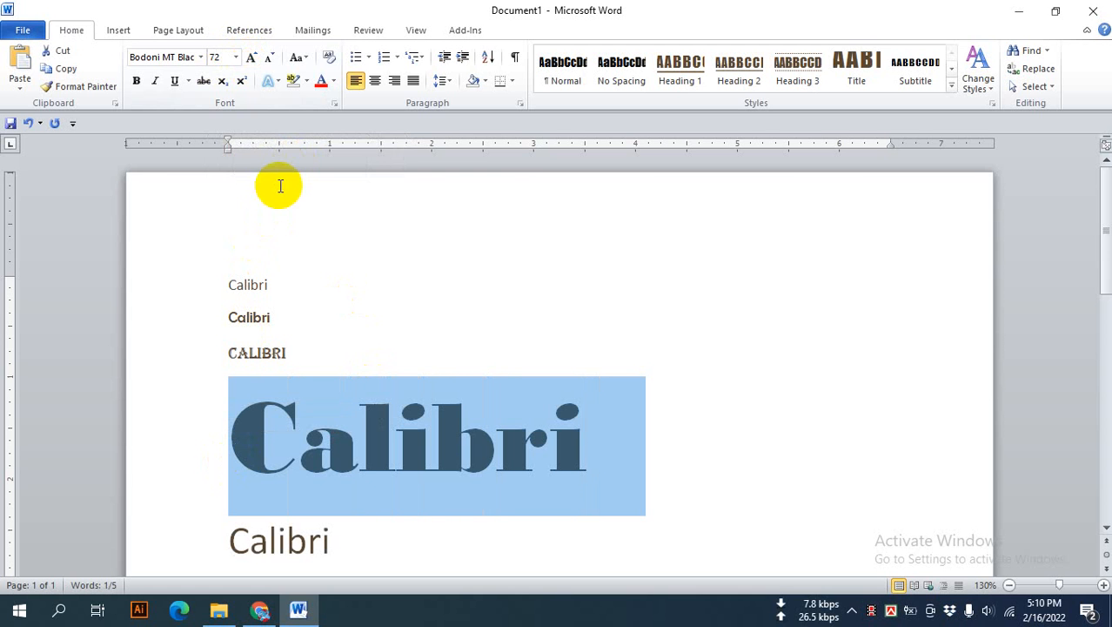
{"action": "left_click", "coordinate": [273, 61]}
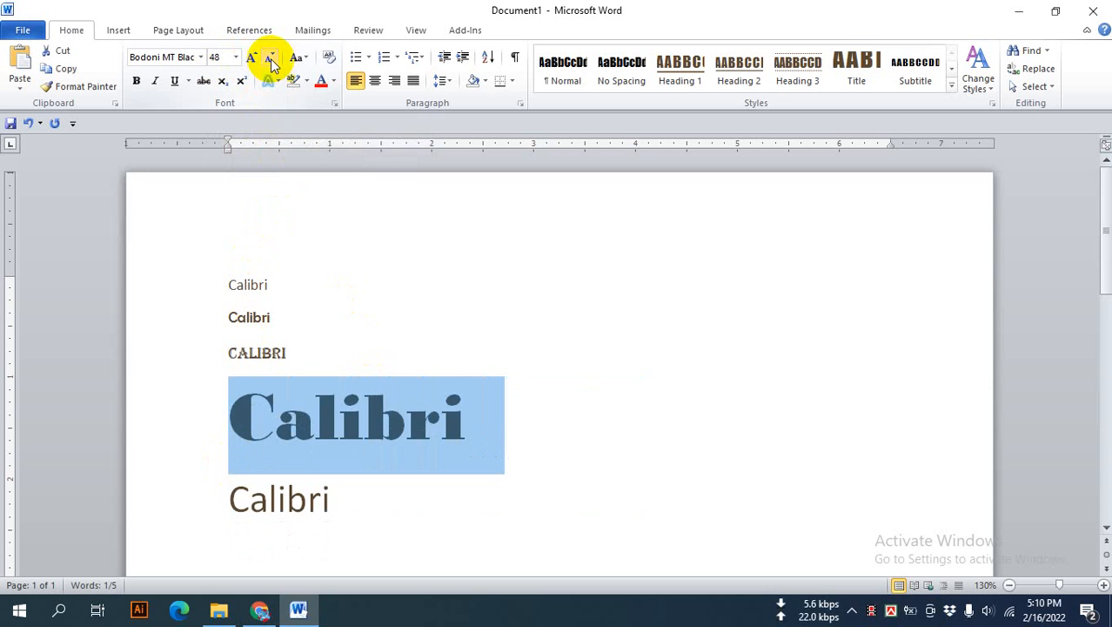
{"action": "left_click", "coordinate": [272, 61]}
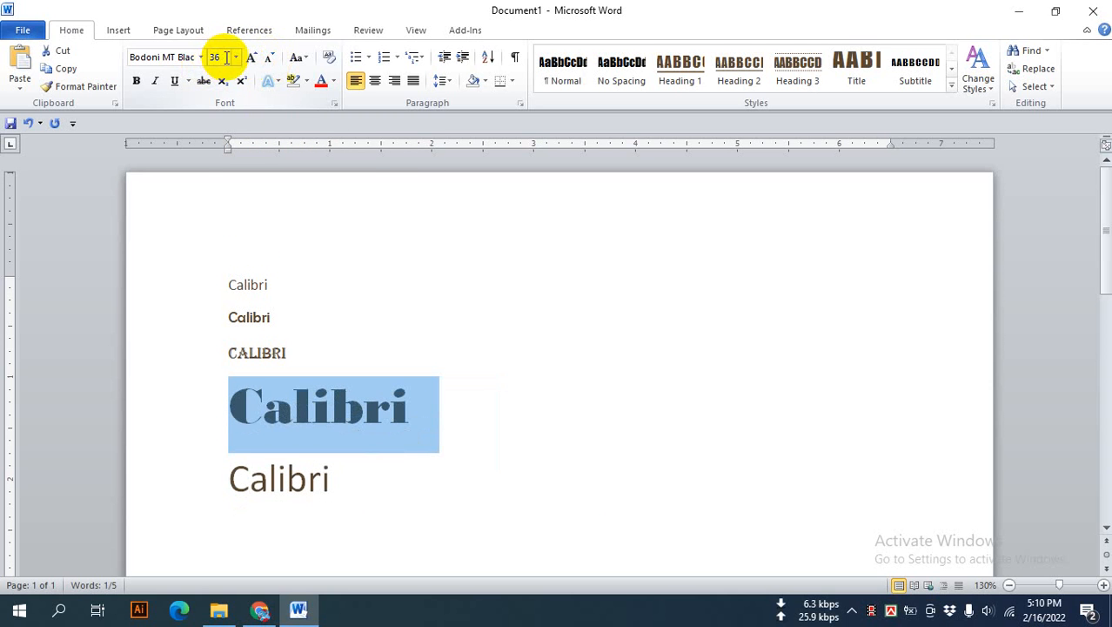
{"action": "left_click", "coordinate": [270, 63]}
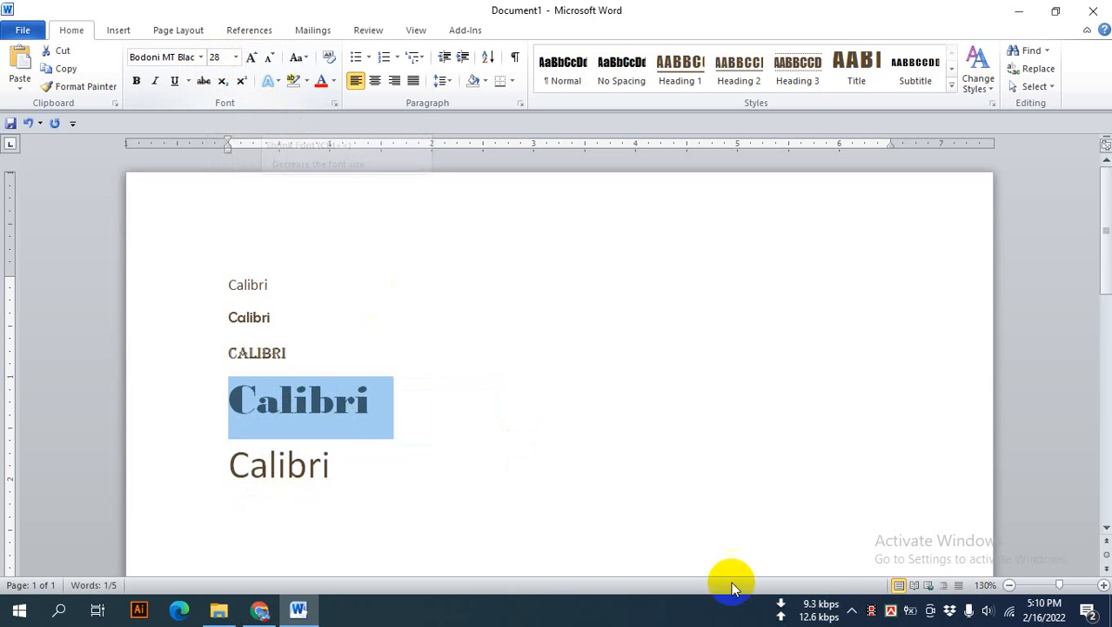
{"action": "left_click", "coordinate": [432, 406]}
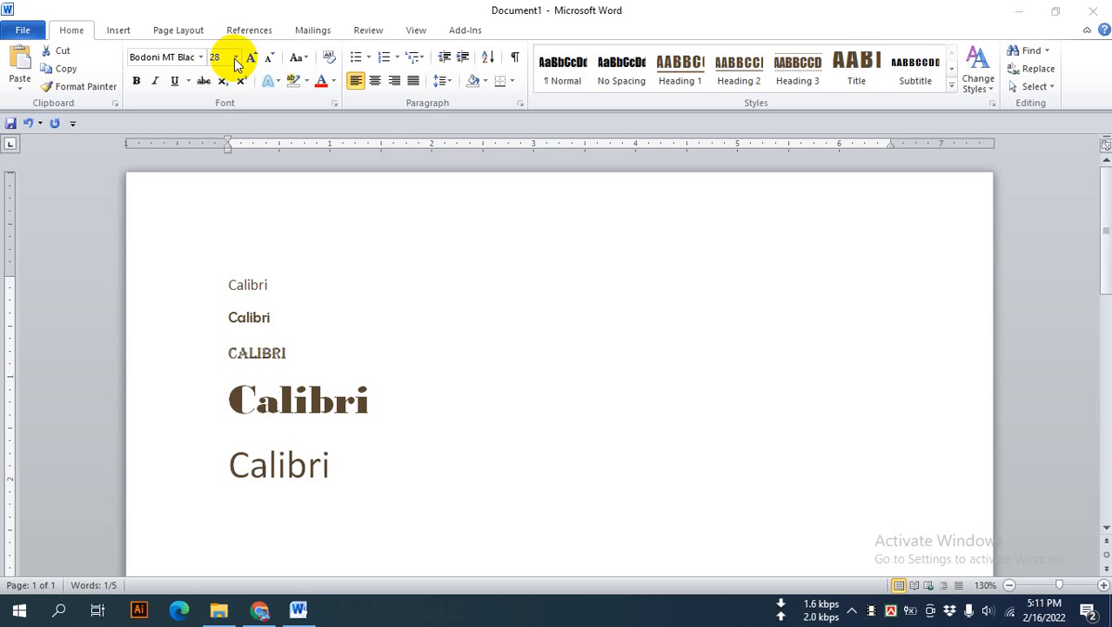
Step: Set the font size of the fourth line's word to 22 from the preset sizes
{"action": "left_click", "coordinate": [237, 64]}
{"action": "left_click", "coordinate": [236, 59]}
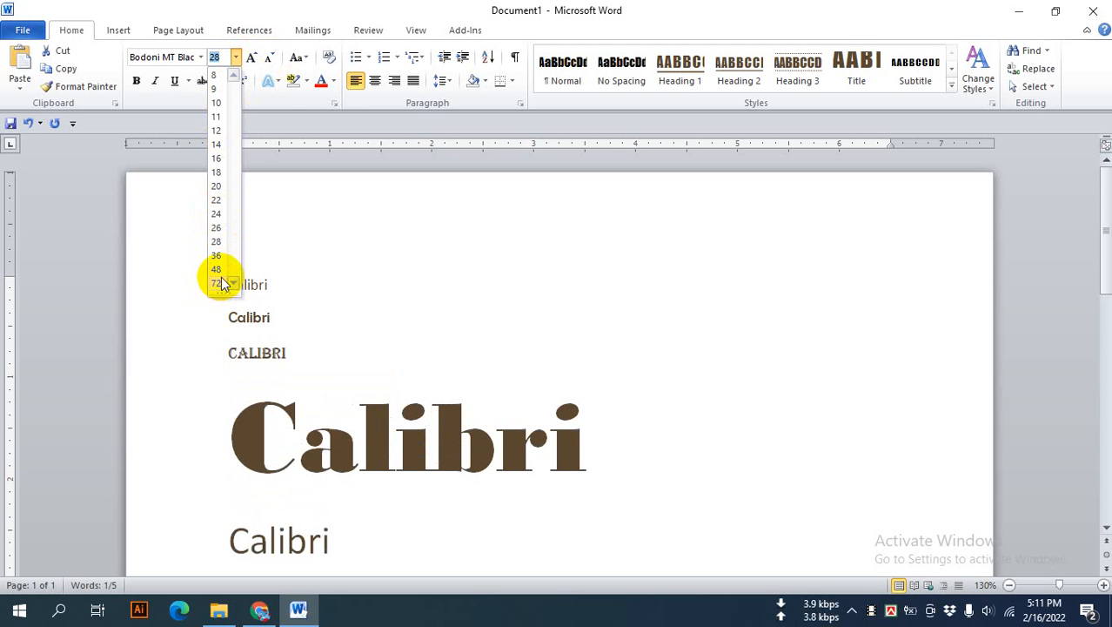
{"action": "left_click", "coordinate": [216, 199]}
Step: Give the fourth line's word the custom font size 80
{"action": "left_click", "coordinate": [223, 58]}
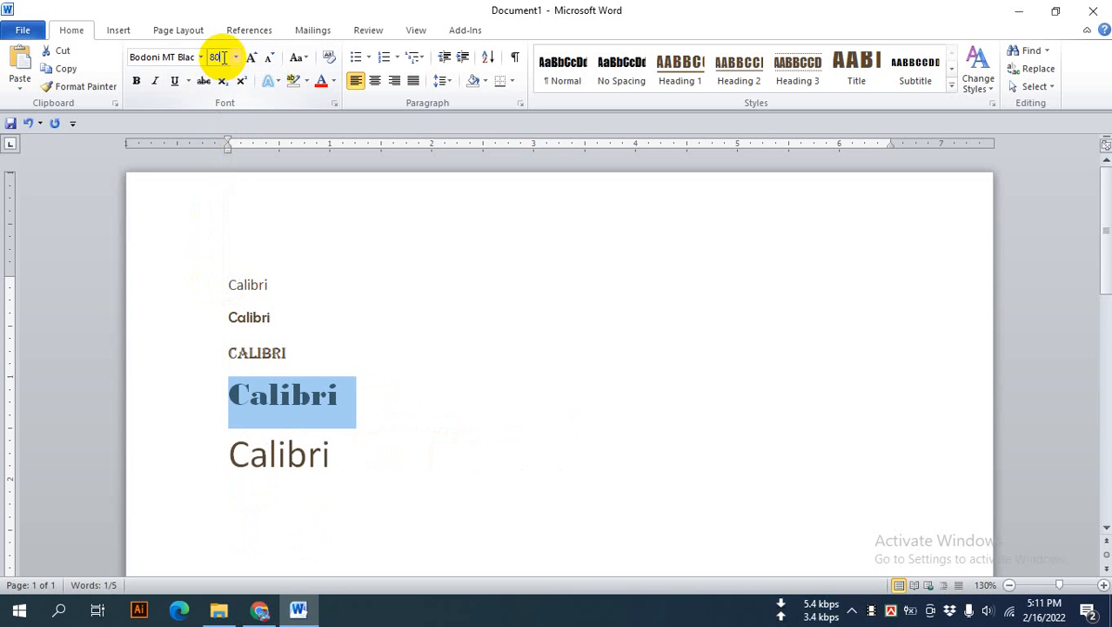
{"action": "type", "text": "80"}
{"action": "key", "text": "Return"}
{"action": "scroll", "coordinate": [399, 403], "scroll_direction": "down", "scroll_amount": 1}
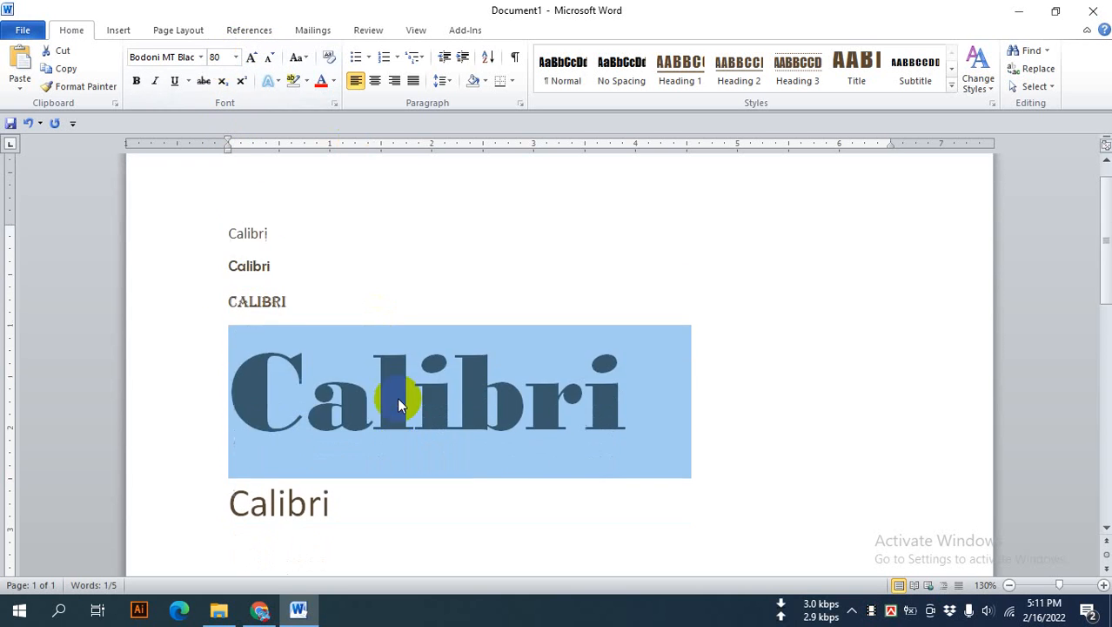
{"action": "scroll", "coordinate": [397, 403], "scroll_direction": "down", "scroll_amount": 1}
{"action": "left_click", "coordinate": [410, 367]}
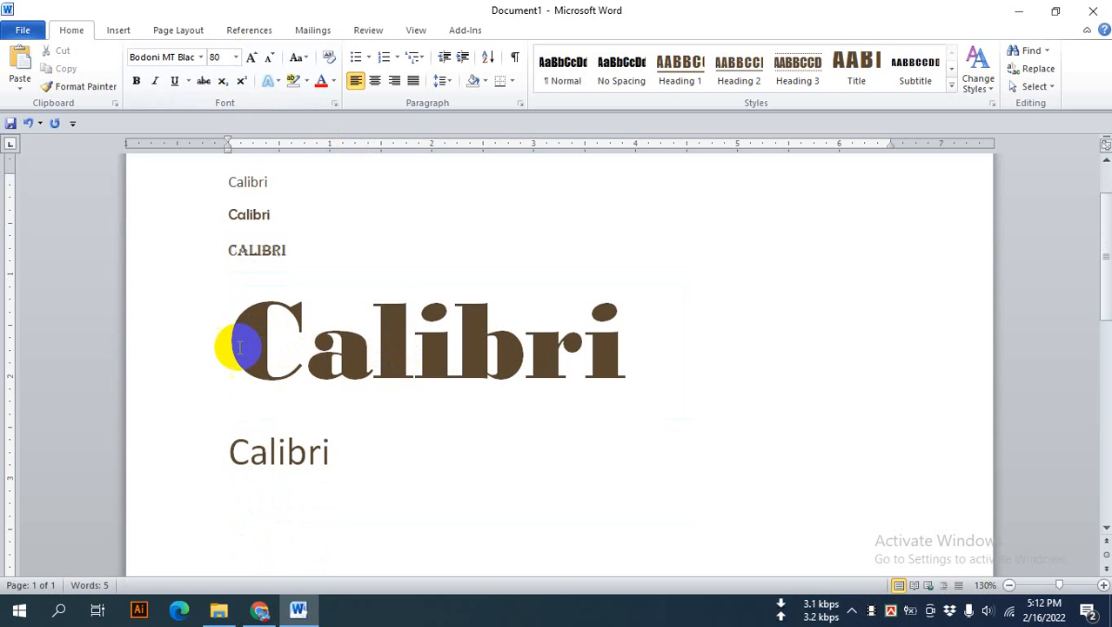
Step: Examine the enlarged fourth line's word and the available preset font sizes without choosing one
{"action": "left_click_drag", "start_coordinate": [239, 346], "coordinate": [583, 367]}
{"action": "left_click", "coordinate": [577, 389]}
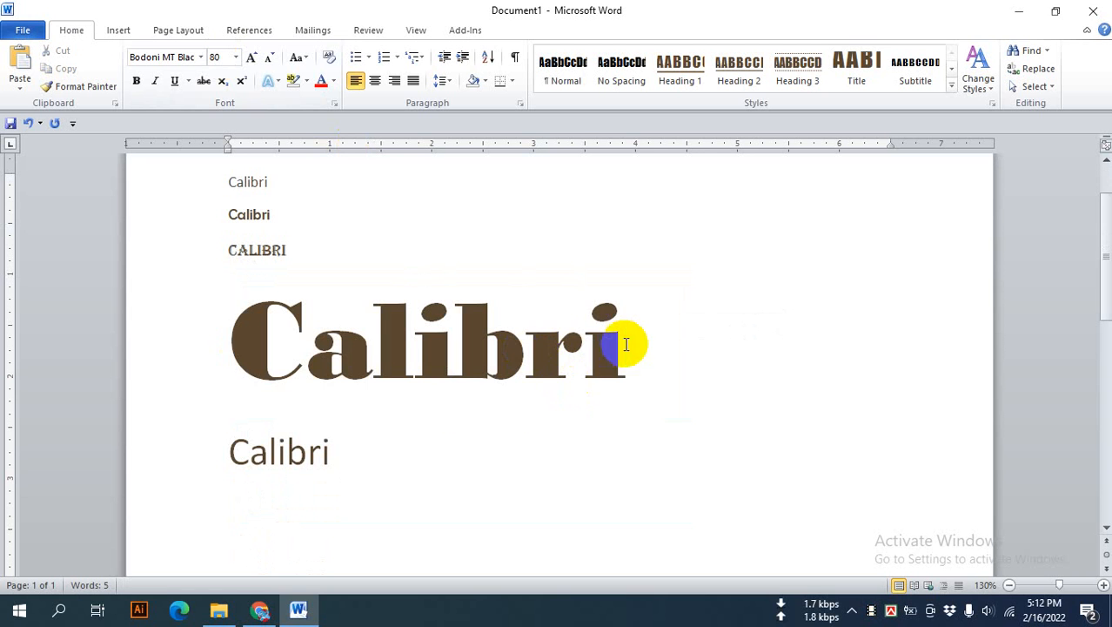
{"action": "left_click_drag", "start_coordinate": [626, 345], "coordinate": [265, 335]}
{"action": "left_click", "coordinate": [306, 329]}
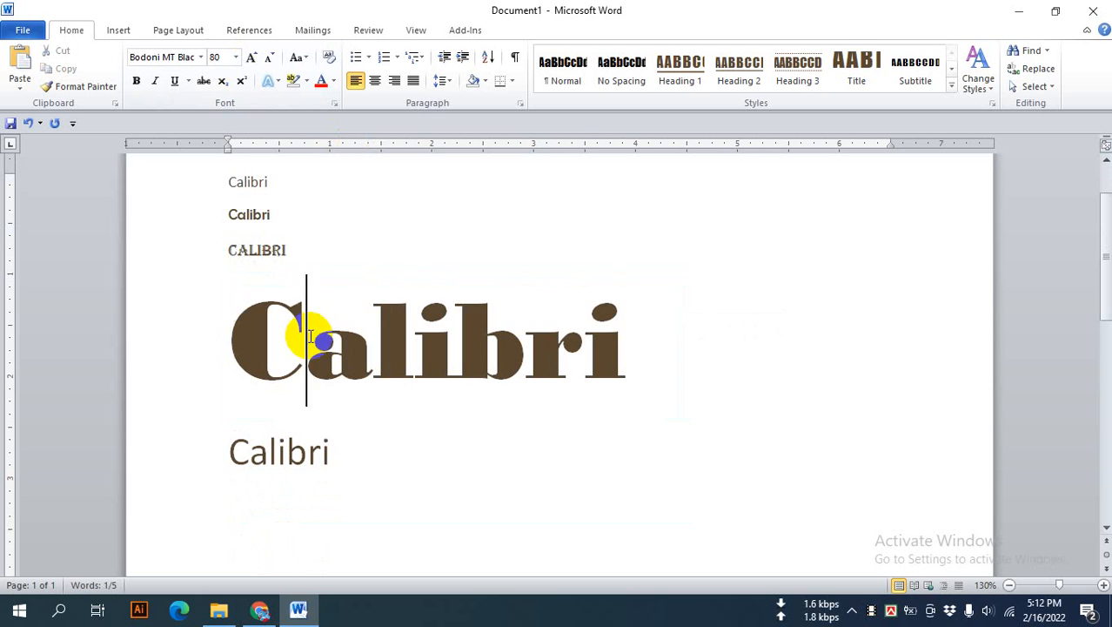
{"action": "left_click", "coordinate": [234, 57]}
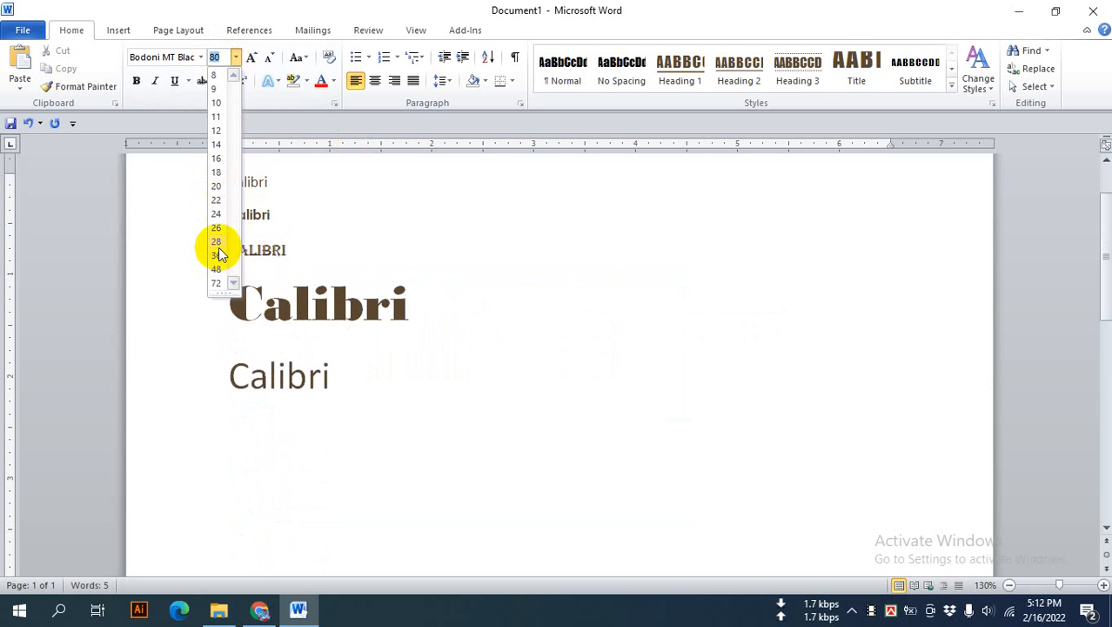
{"action": "left_click", "coordinate": [223, 55]}
{"action": "left_click_drag", "start_coordinate": [224, 57], "coordinate": [206, 58]}
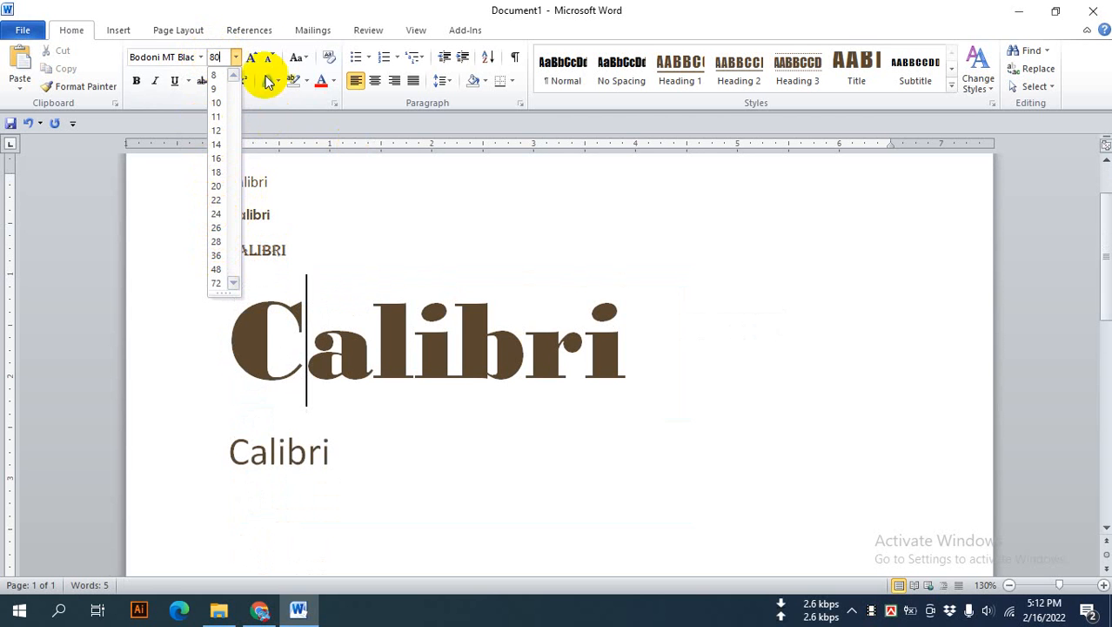
{"action": "left_click", "coordinate": [357, 273]}
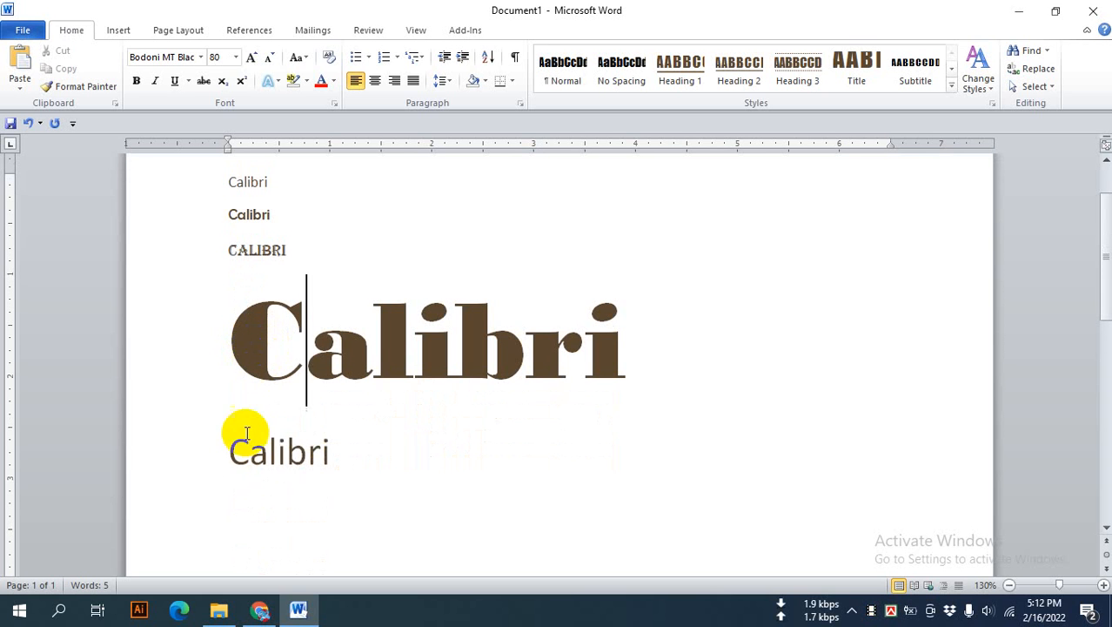
Step: Enlarge the fifth line's word one point at a time until its font size is 56
{"action": "left_click_drag", "start_coordinate": [233, 449], "coordinate": [335, 454]}
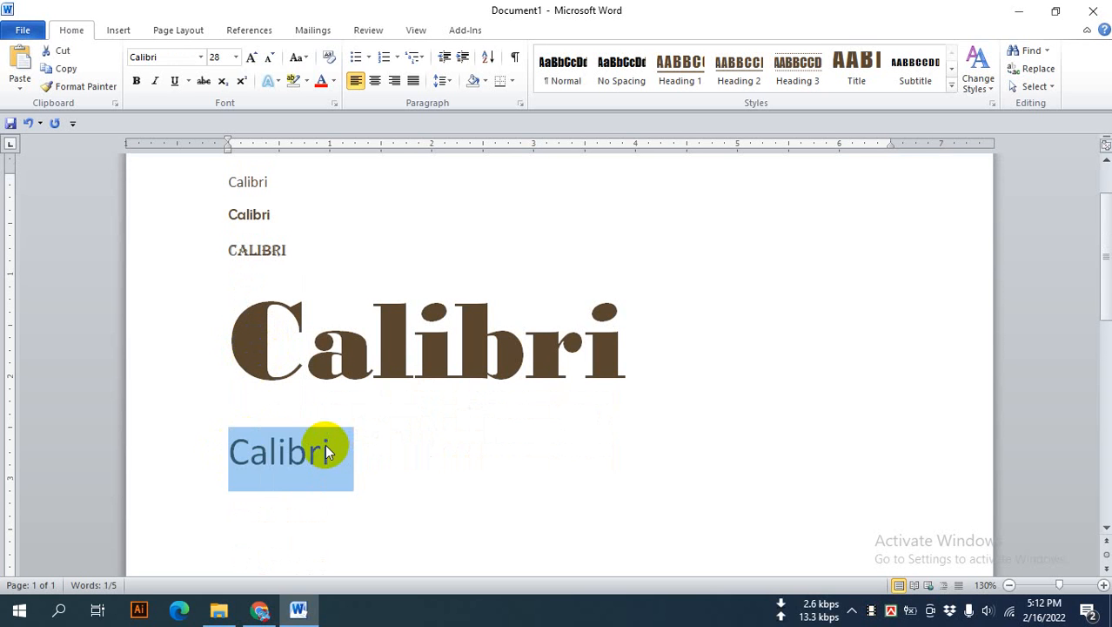
{"action": "scroll", "coordinate": [324, 444], "scroll_direction": "down", "scroll_amount": 2}
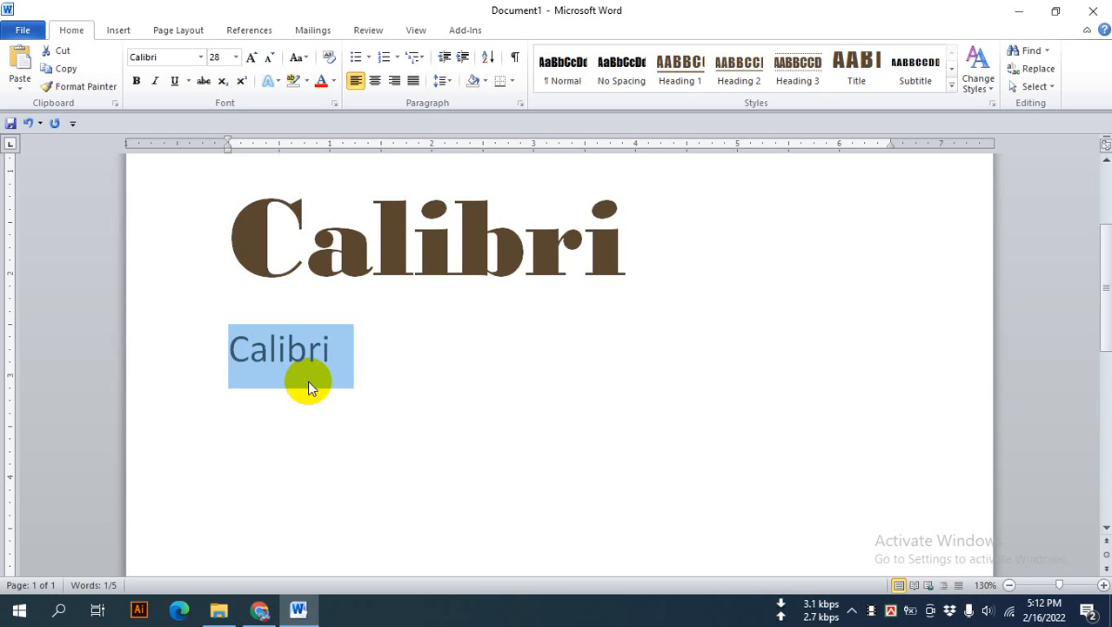
{"action": "key", "text": "ctrl+bracketright"}
{"action": "key", "text": "ctrl+bracketright"}
{"action": "key", "text": "ctrl+bracketright"}
{"action": "key", "text": "ctrl+bracketright"}
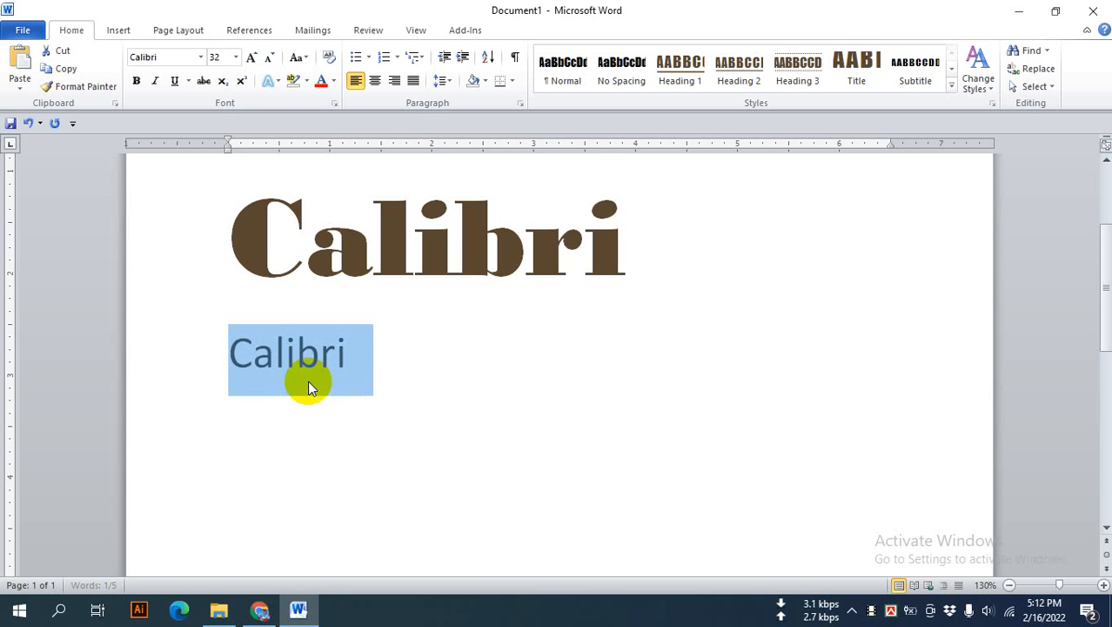
{"action": "key", "text": "ctrl+bracketright"}
{"action": "key", "text": "ctrl+bracketright"}
{"action": "key", "text": "ctrl+bracketright"}
{"action": "key", "text": "ctrl+bracketright"}
{"action": "key", "text": "ctrl+bracketright"}
{"action": "key", "text": "ctrl+bracketright"}
{"action": "key", "text": "ctrl+bracketright"}
{"action": "key", "text": "ctrl+bracketright"}
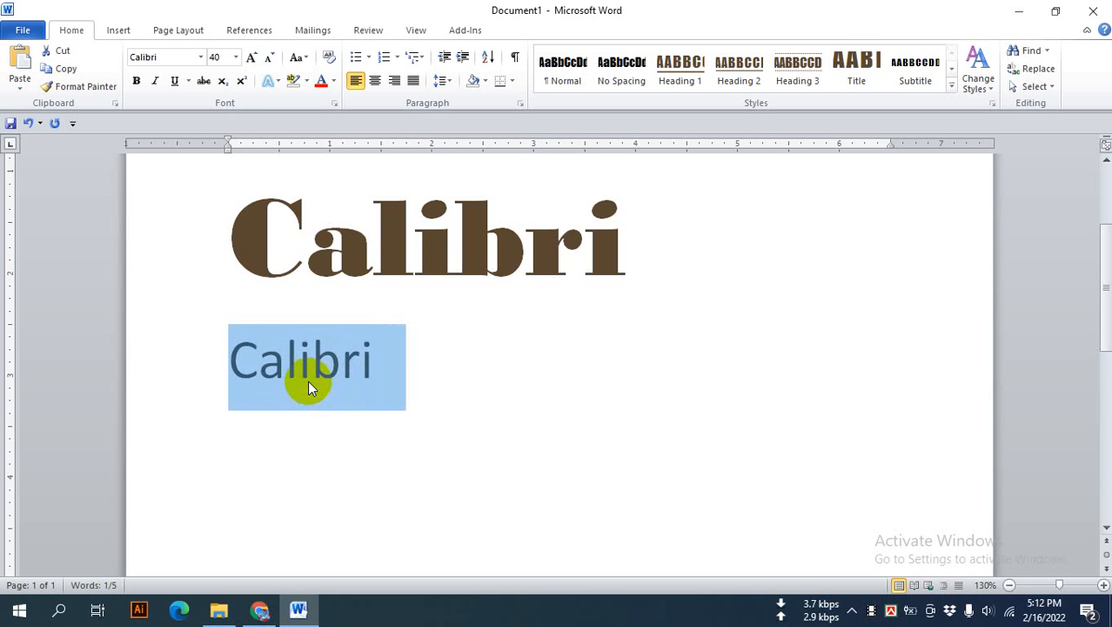
{"action": "key", "text": "ctrl+bracketright"}
{"action": "key", "text": "ctrl+bracketright"}
{"action": "key", "text": "ctrl+bracketright"}
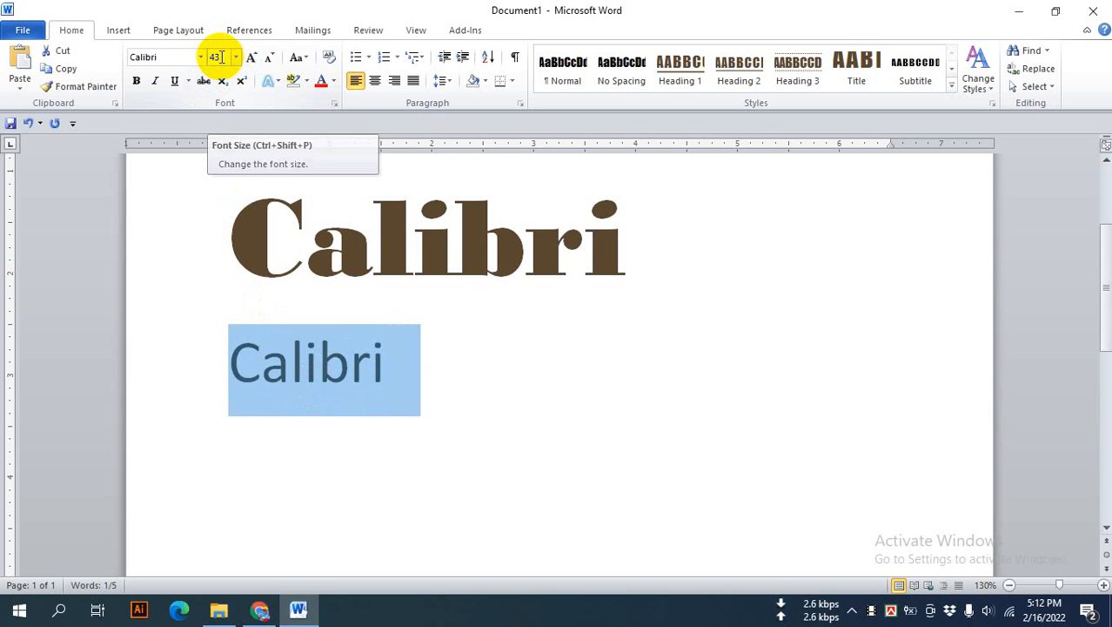
{"action": "key", "text": "ctrl+bracketright"}
{"action": "key", "text": "ctrl+bracketright"}
{"action": "key", "text": "ctrl+bracketright"}
{"action": "key", "text": "ctrl+bracketright"}
{"action": "key", "text": "ctrl+bracketright"}
{"action": "key", "text": "ctrl+bracketright"}
{"action": "key", "text": "ctrl+bracketright"}
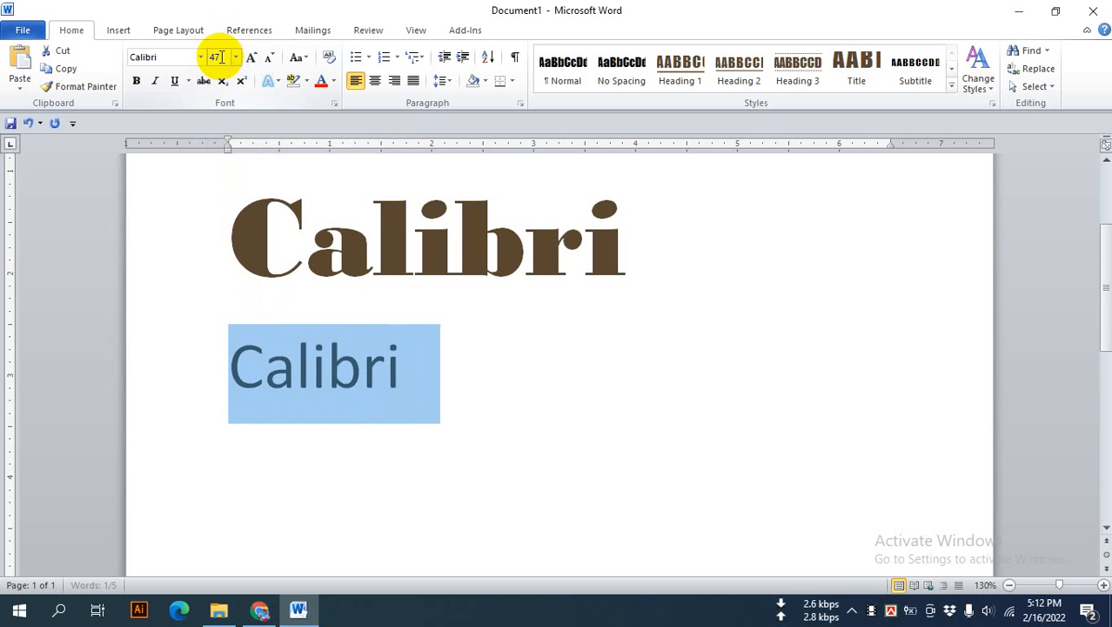
{"action": "key", "text": "ctrl+bracketright"}
{"action": "key", "text": "ctrl+bracketright"}
{"action": "key", "text": "ctrl+bracketright"}
{"action": "key", "text": "ctrl+bracketright"}
{"action": "key", "text": "ctrl+bracketright"}
{"action": "key", "text": "ctrl+bracketright"}
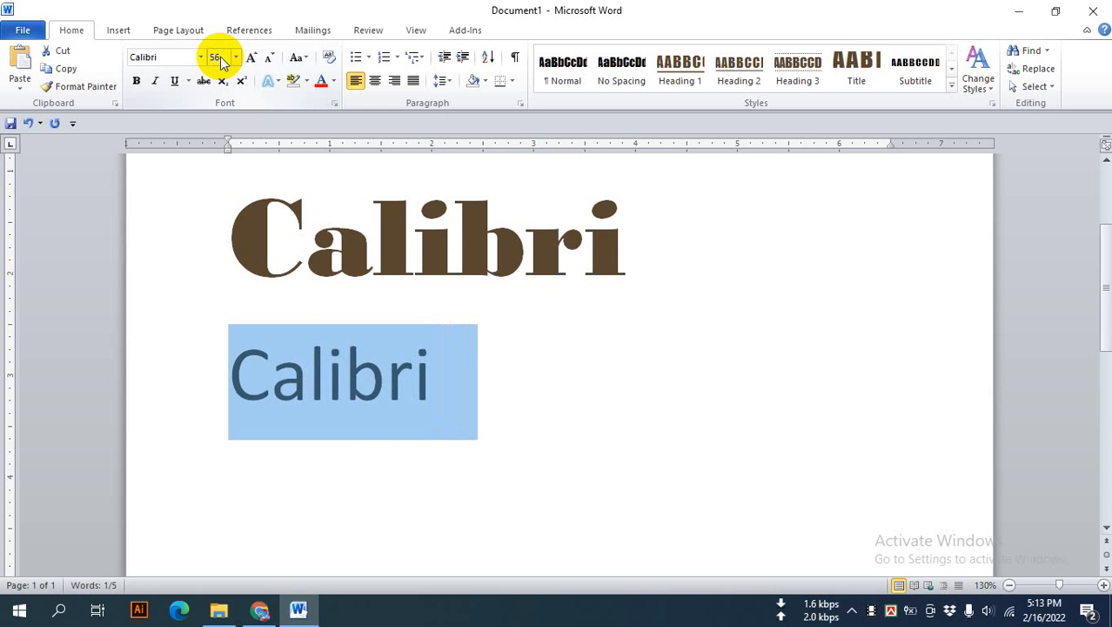
Step: Reduce the fifth line's word one point at a time until its font size is 41
{"action": "key", "text": "ctrl+["}
{"action": "key", "text": "ctrl+["}
{"action": "key", "text": "ctrl+["}
{"action": "key", "text": "ctrl+["}
{"action": "key", "text": "ctrl+["}
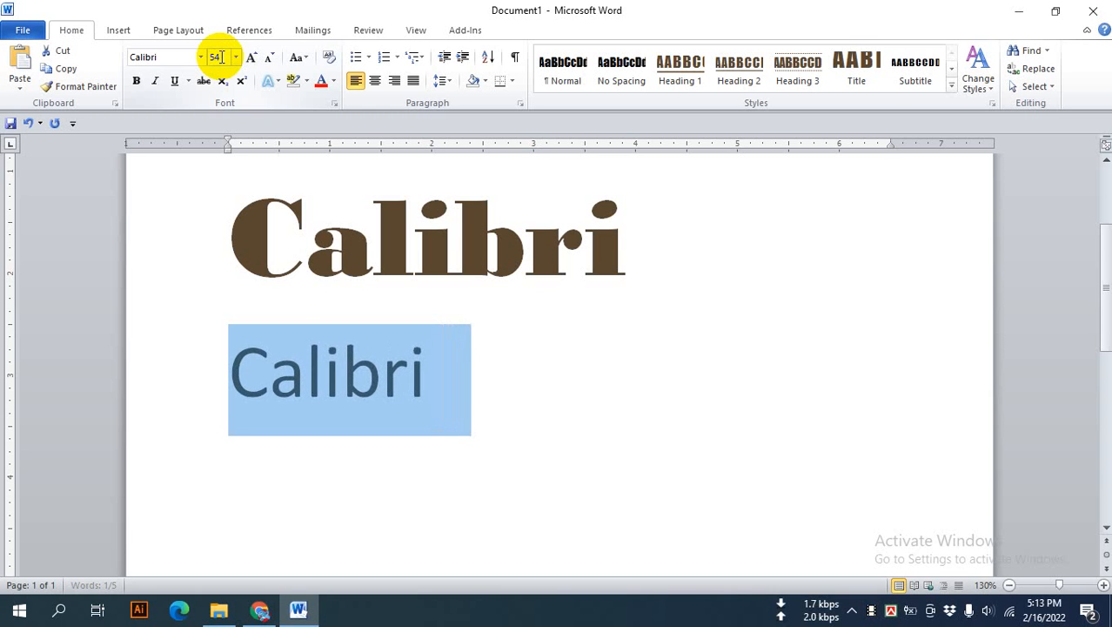
{"action": "key", "text": "ctrl+["}
{"action": "key", "text": "ctrl+["}
{"action": "key", "text": "ctrl+["}
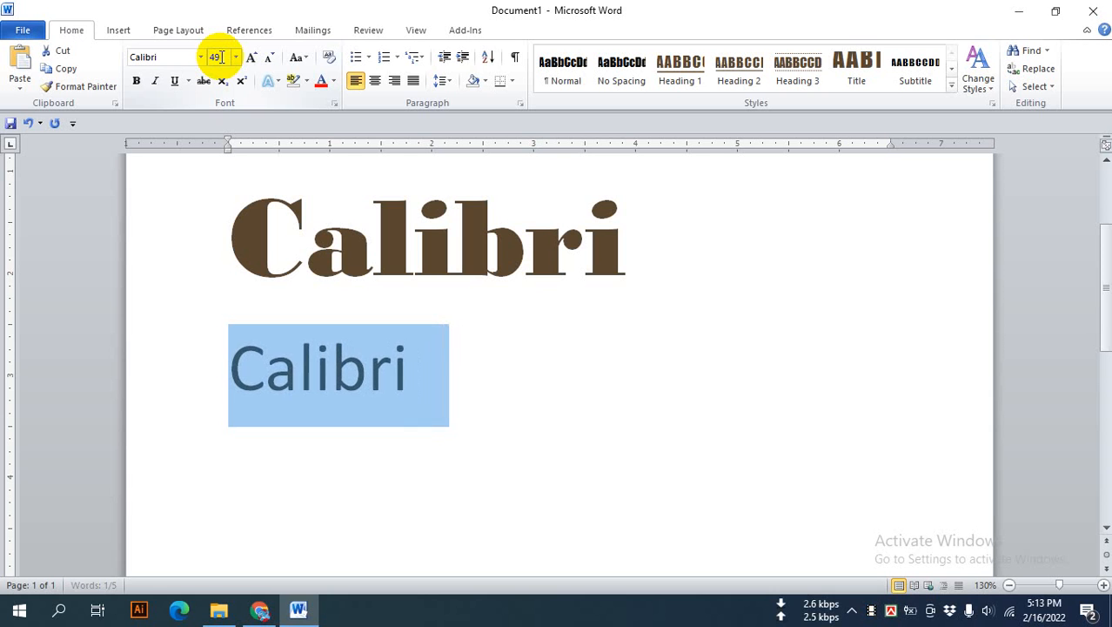
{"action": "key", "text": "ctrl+["}
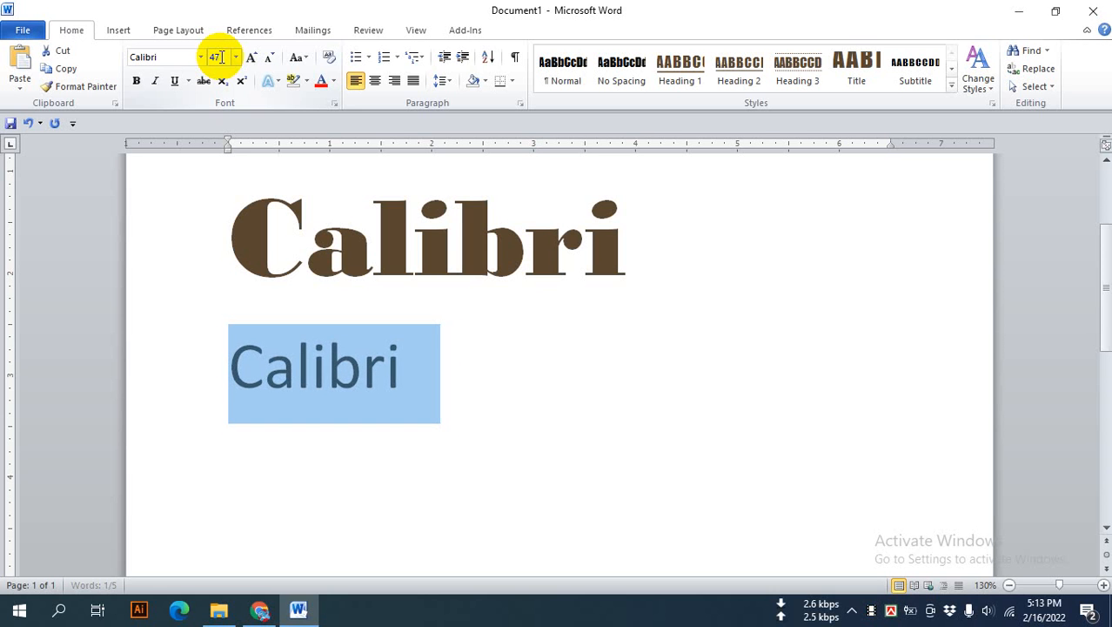
{"action": "key", "text": "ctrl+["}
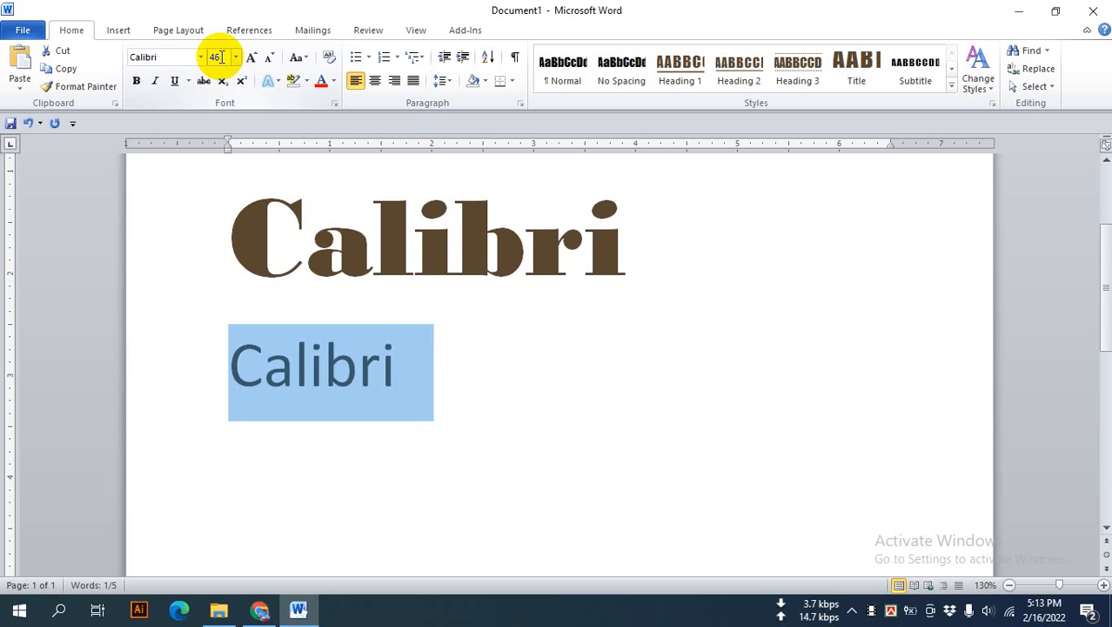
{"action": "key", "text": "ctrl+["}
{"action": "key", "text": "ctrl+["}
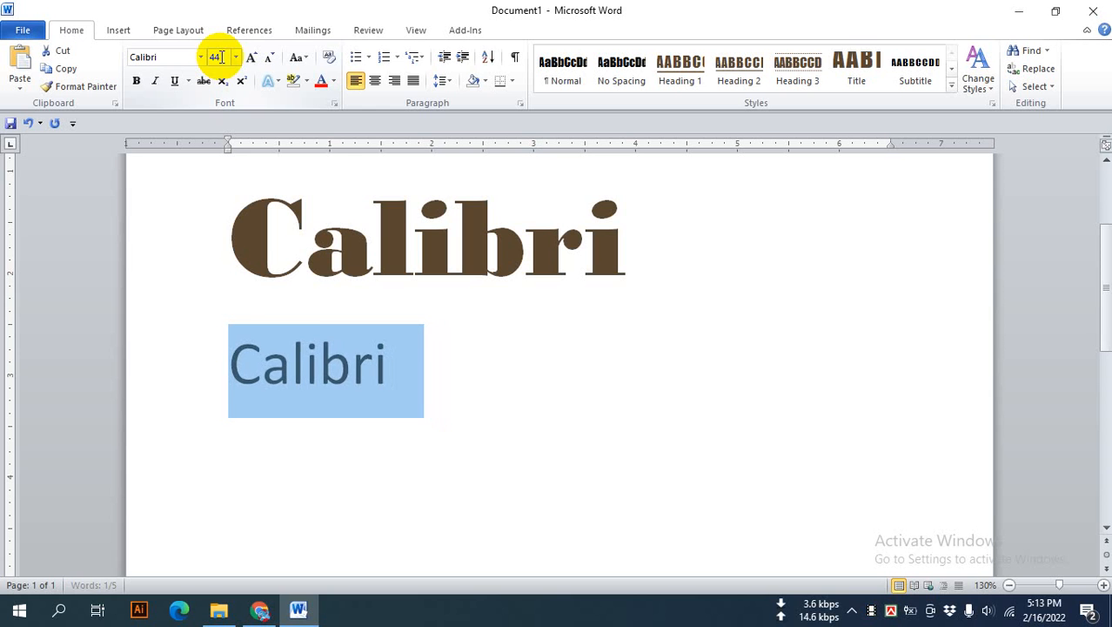
{"action": "key", "text": "ctrl+["}
{"action": "key", "text": "ctrl+["}
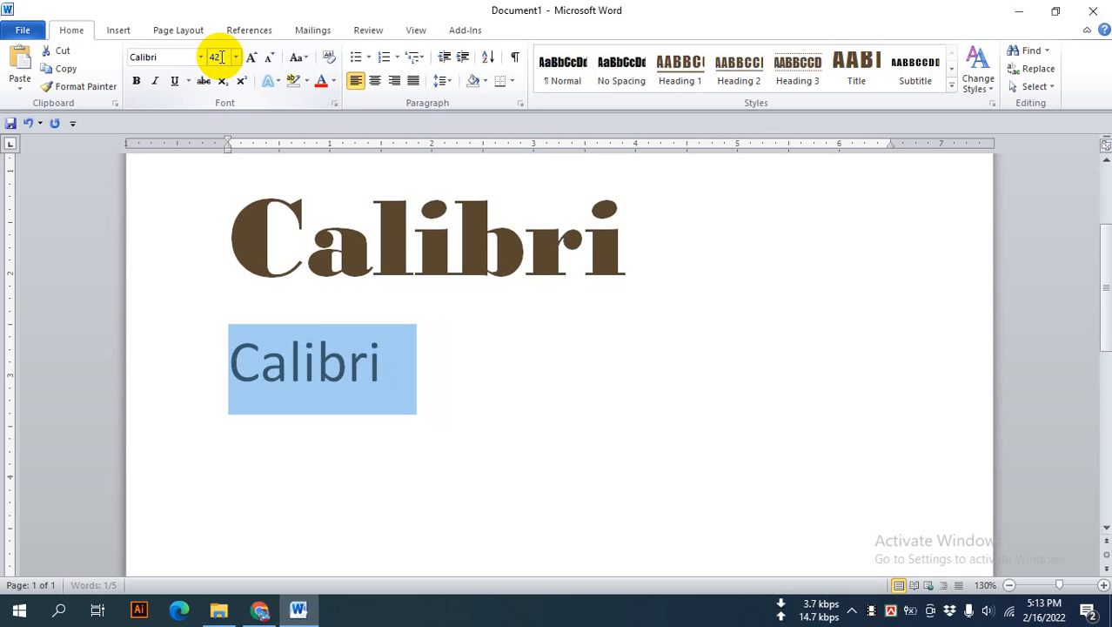
{"action": "key", "text": "ctrl+["}
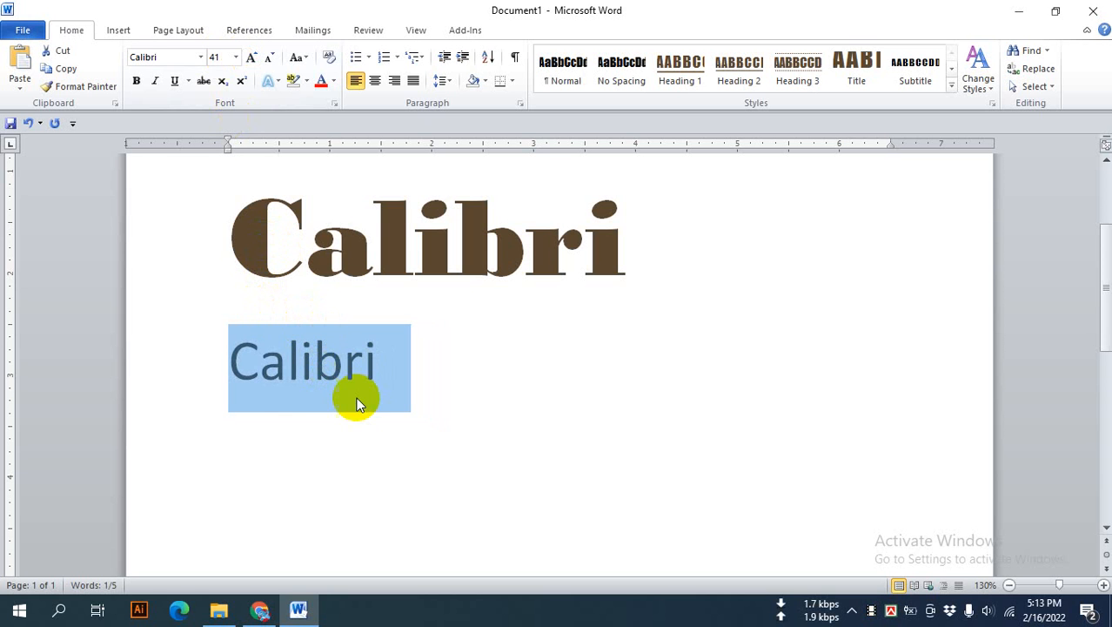
{"action": "left_click", "coordinate": [391, 367]}
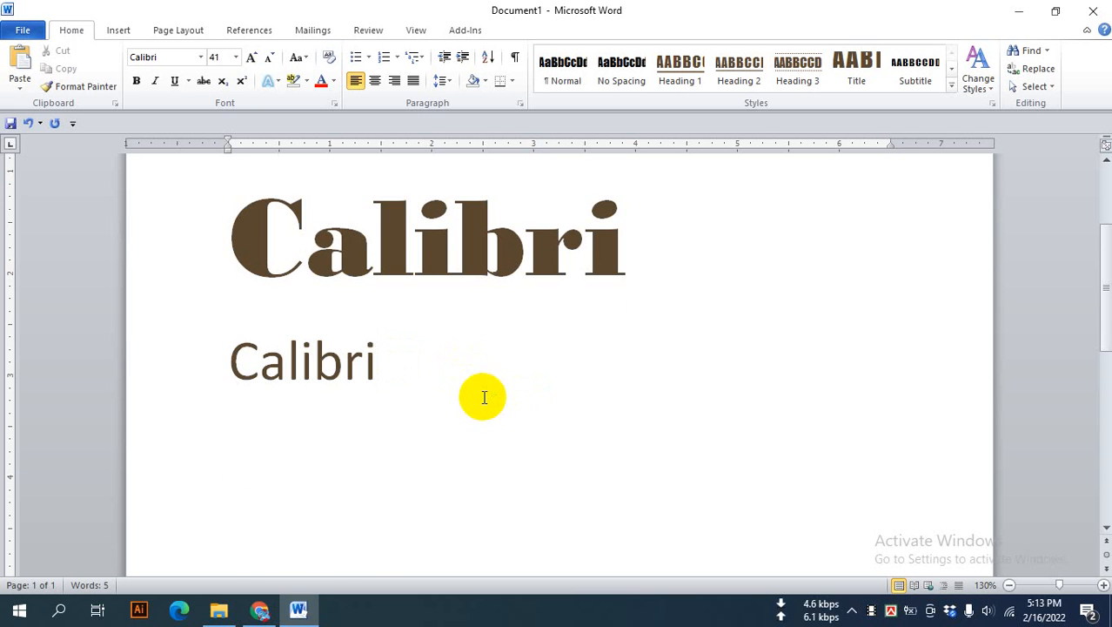
Step: Copy the fifth line's word and paste the copy on a new line below it
{"action": "scroll", "coordinate": [476, 389], "scroll_direction": "up", "scroll_amount": 3}
{"action": "scroll", "coordinate": [486, 444], "scroll_direction": "down", "scroll_amount": 2}
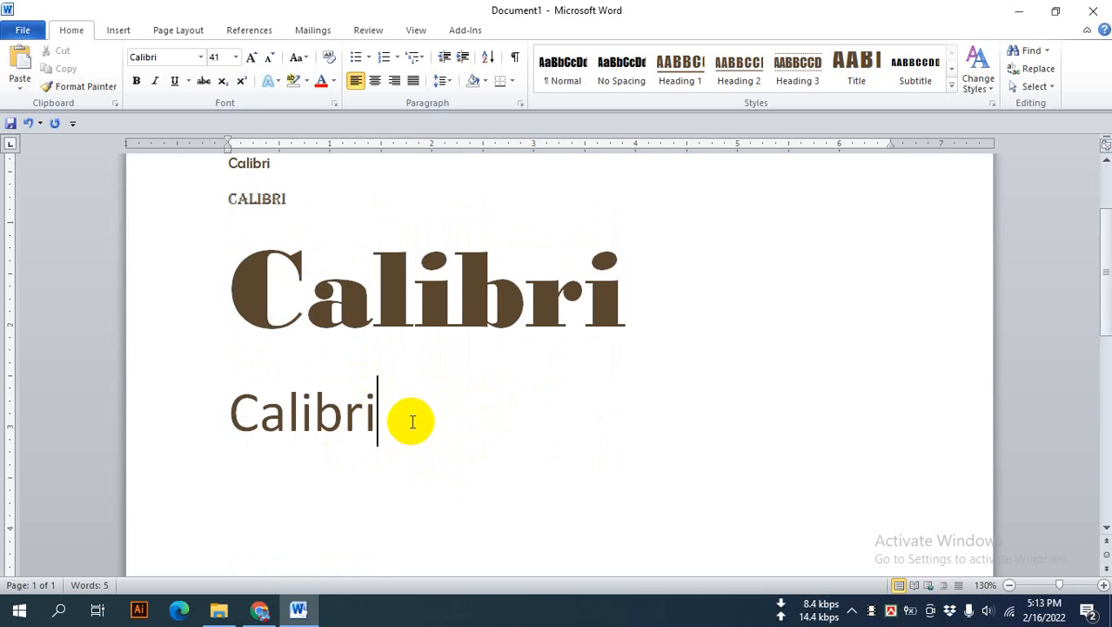
{"action": "left_click", "coordinate": [179, 415]}
{"action": "key", "text": "ctrl+c"}
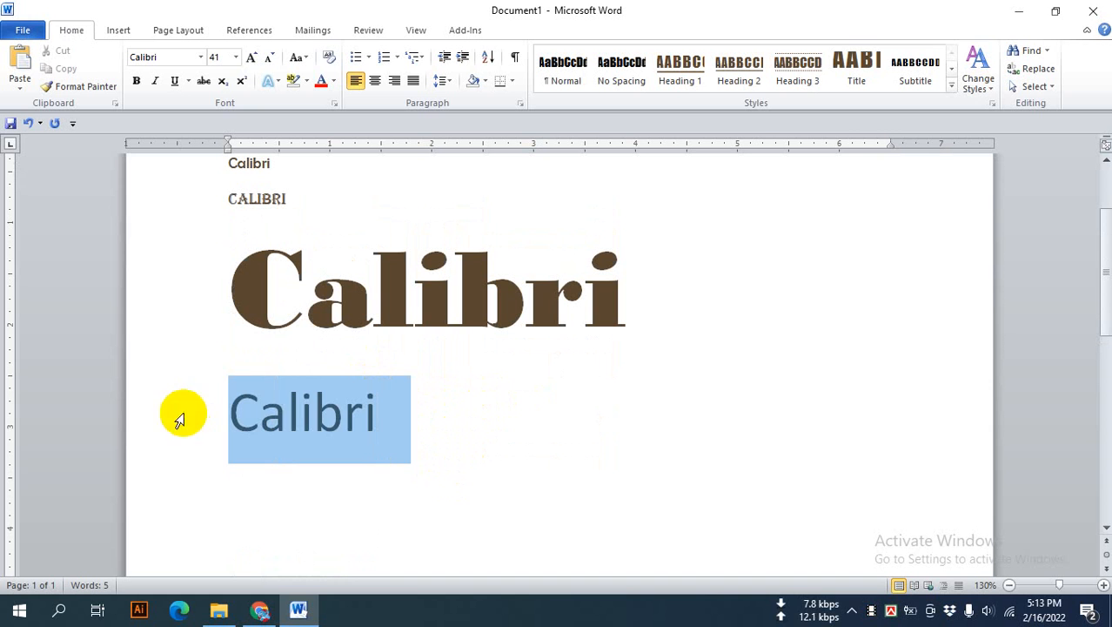
{"action": "left_click", "coordinate": [453, 429]}
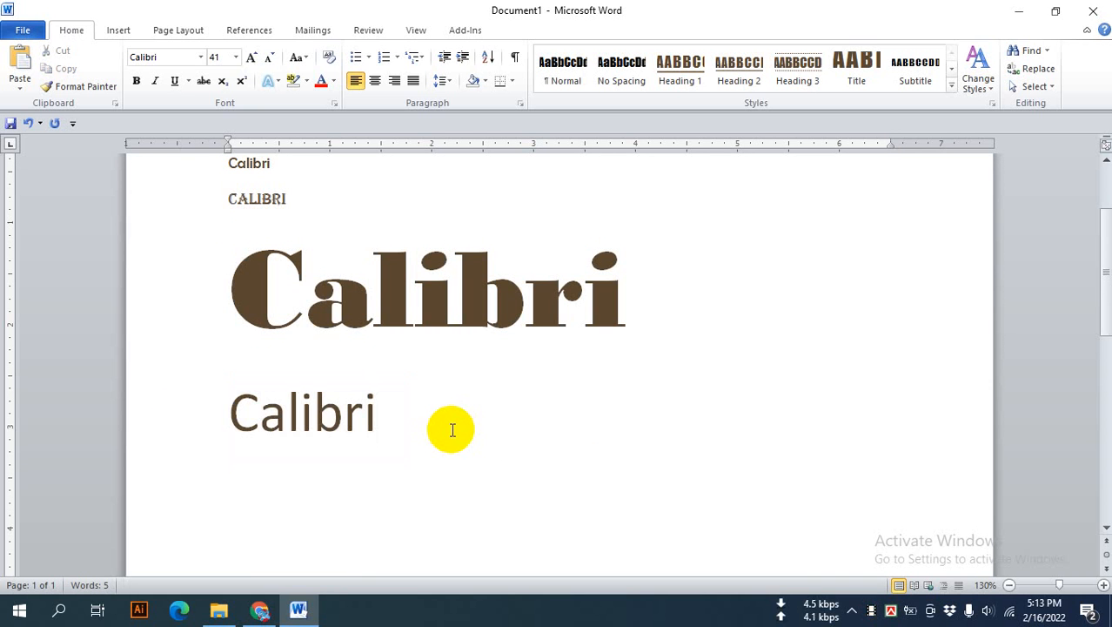
{"action": "key", "text": "ctrl+v"}
Step: Format the pasted word through the Font dialog with the Blackadder ITC font, Italic style and size 75
{"action": "left_click_drag", "start_coordinate": [226, 315], "coordinate": [355, 324]}
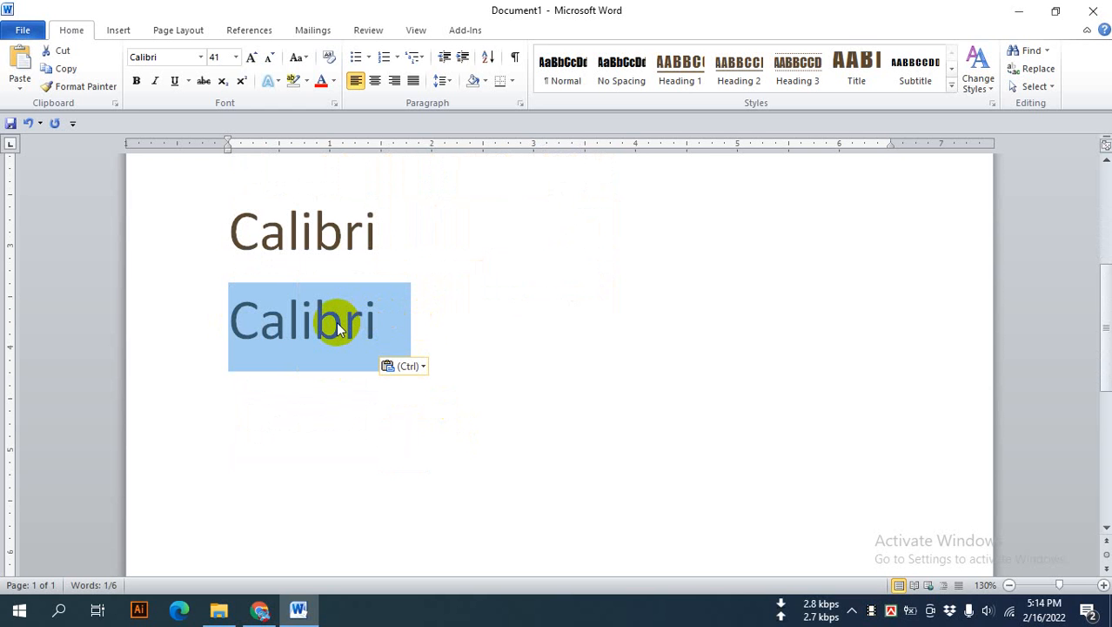
{"action": "key", "text": "ctrl+d"}
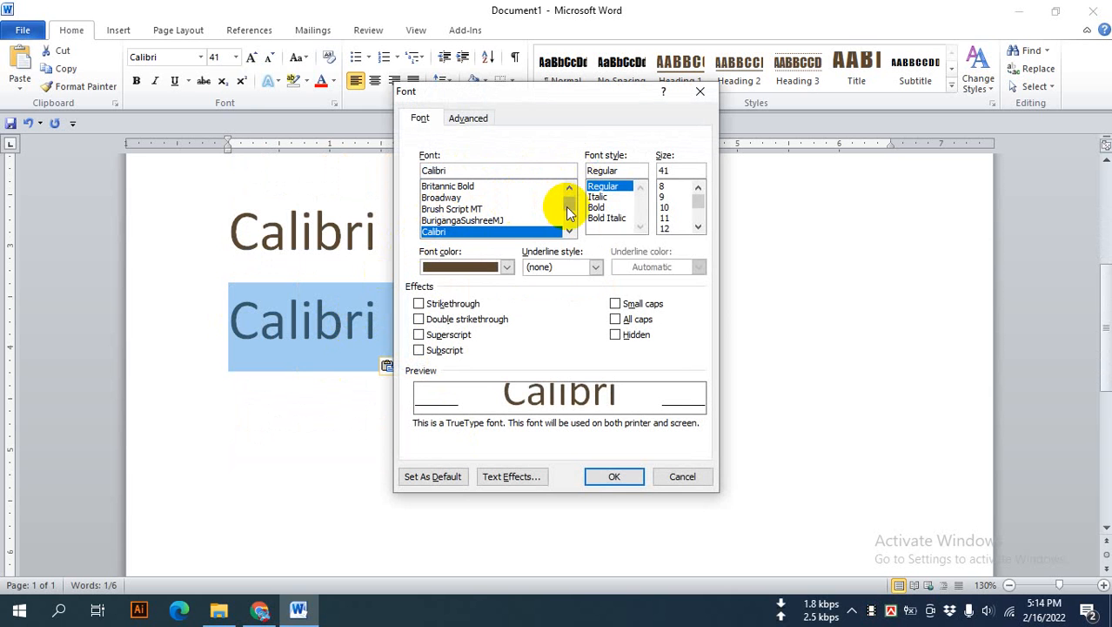
{"action": "mouse_move", "coordinate": [568, 203]}
{"action": "left_mouse_down"}
{"action": "mouse_move", "coordinate": [572, 225]}
{"action": "mouse_move", "coordinate": [572, 206]}
{"action": "left_mouse_up"}
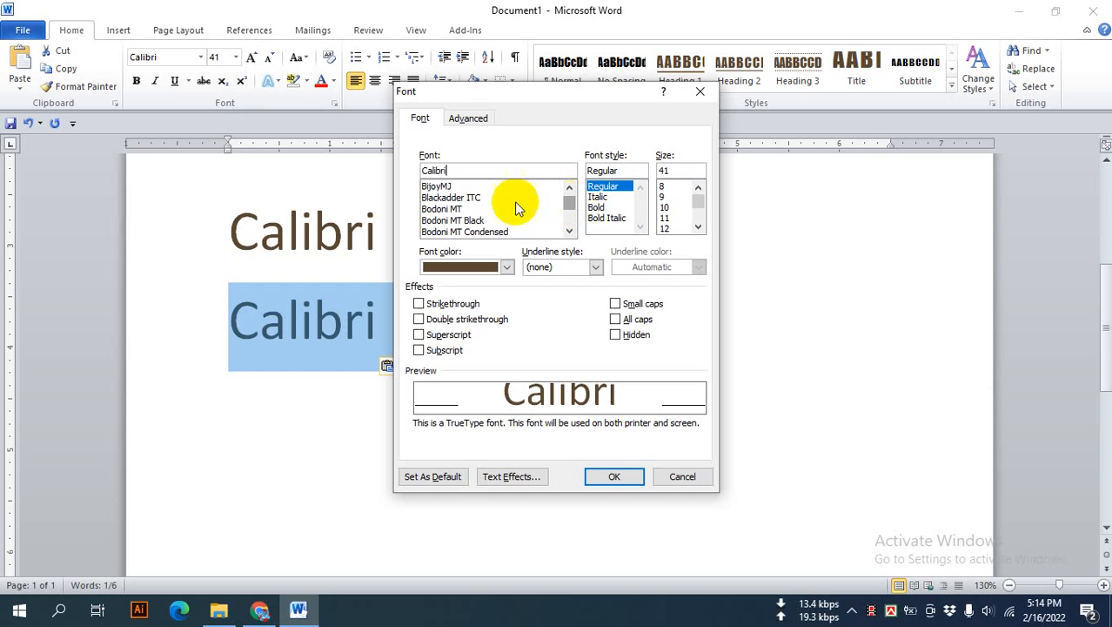
{"action": "left_click", "coordinate": [467, 198]}
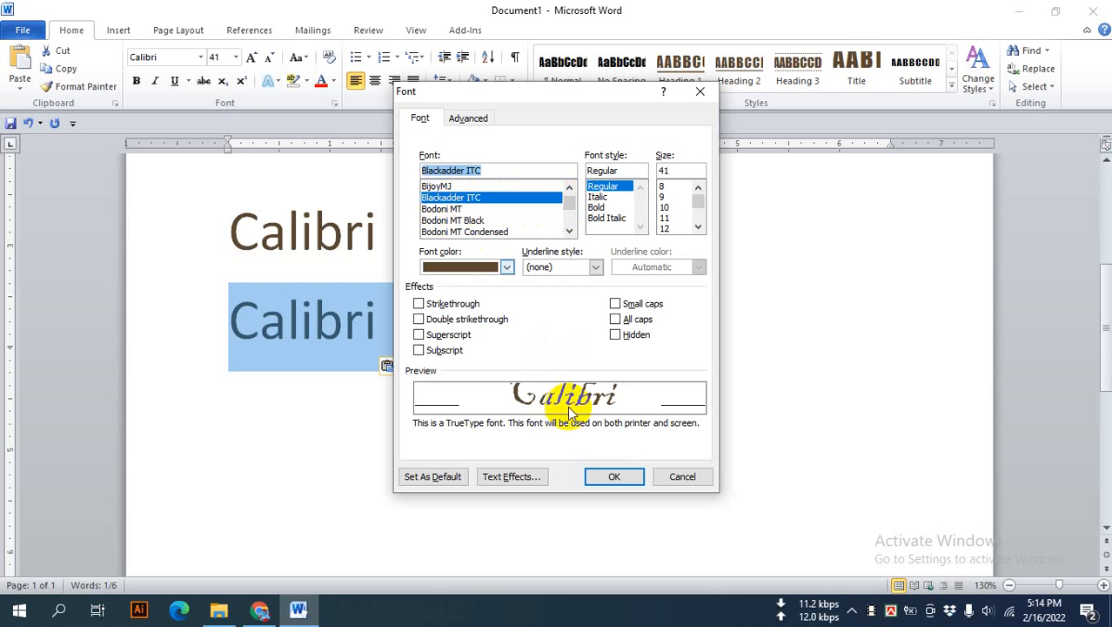
{"action": "left_click", "coordinate": [597, 198]}
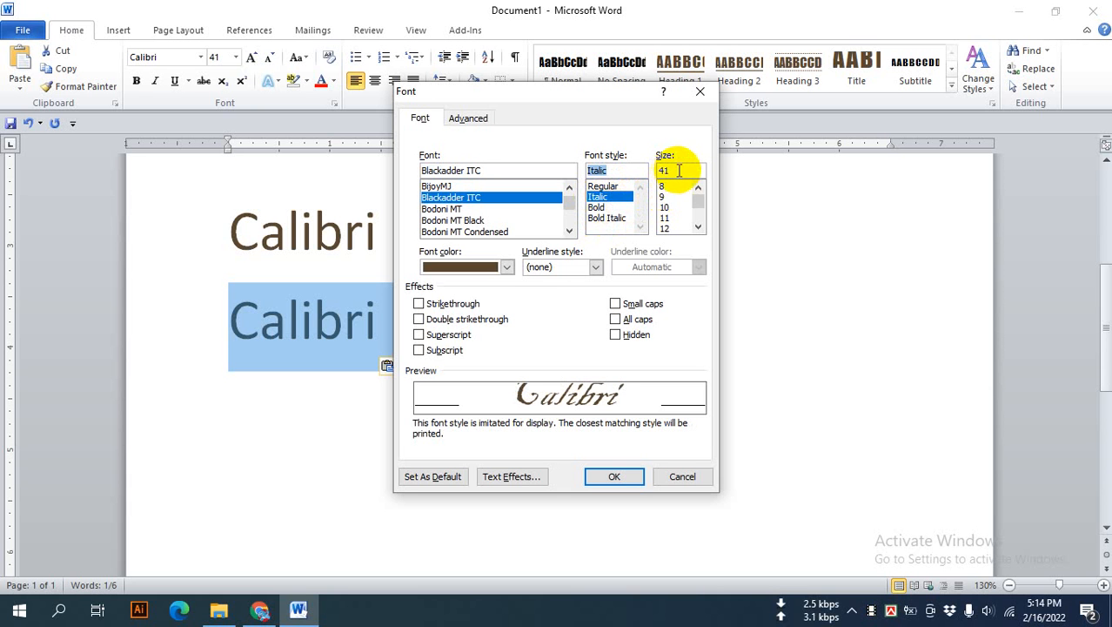
{"action": "left_click_drag", "start_coordinate": [700, 196], "coordinate": [698, 217]}
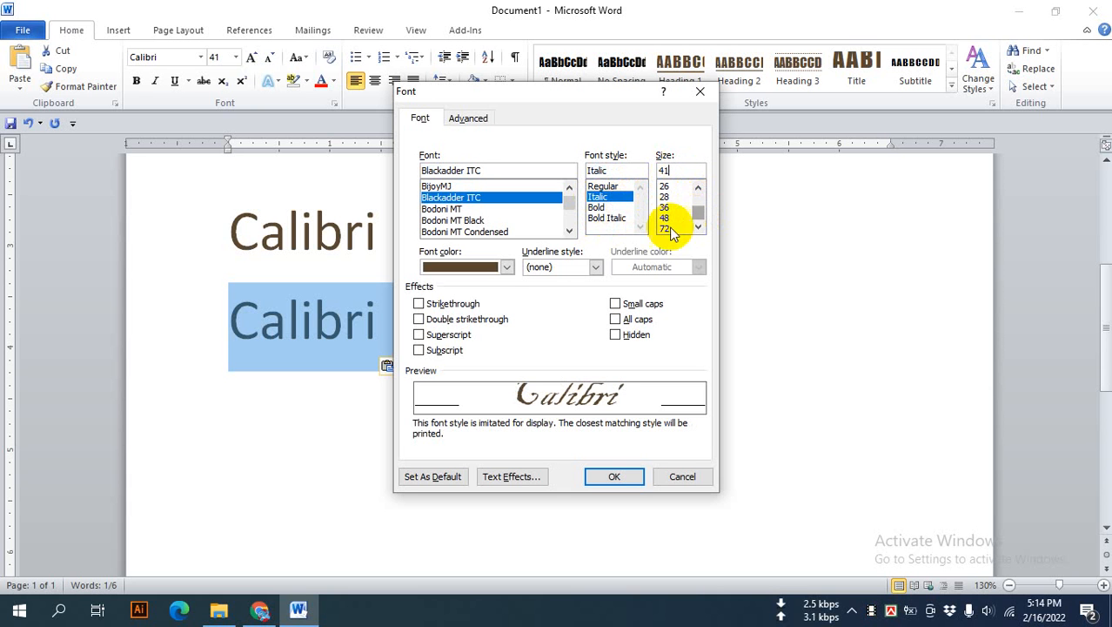
{"action": "left_click_drag", "start_coordinate": [673, 171], "coordinate": [630, 171]}
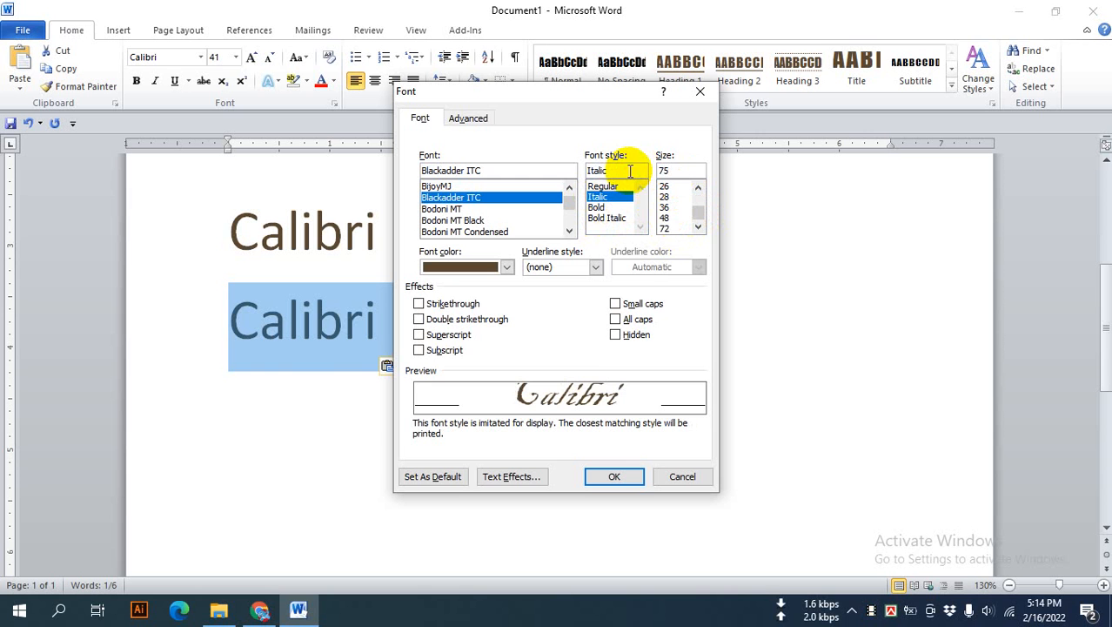
{"action": "left_click", "coordinate": [613, 476]}
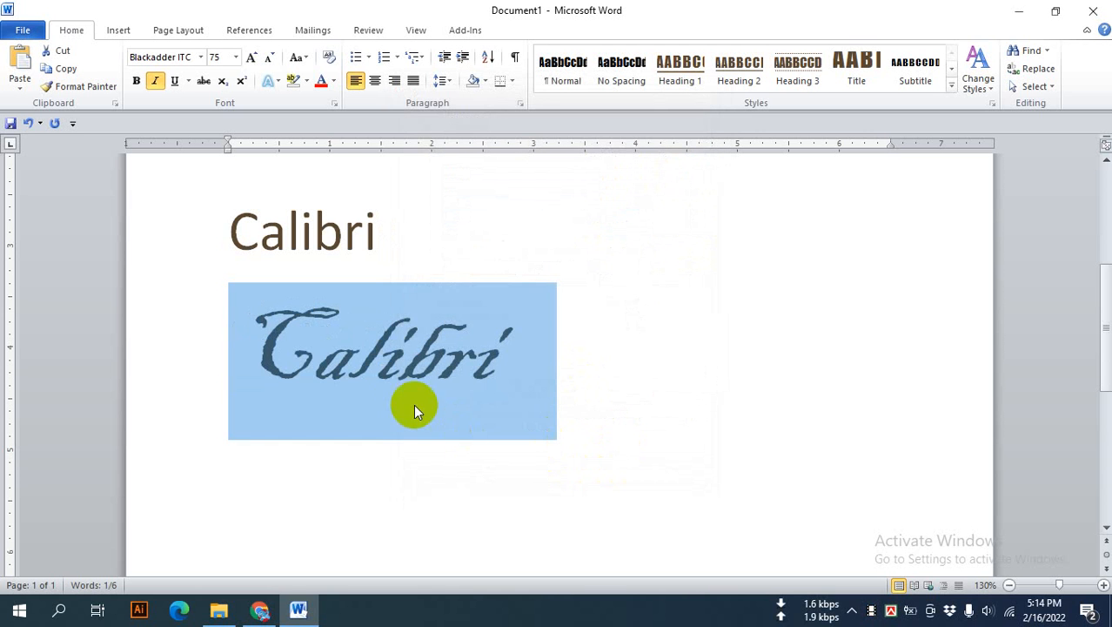
Step: Remove the italic style from the Blackadder ITC word and place the cursor at its end
{"action": "left_click", "coordinate": [414, 403]}
{"action": "mouse_move", "coordinate": [266, 360]}
{"action": "left_mouse_down"}
{"action": "mouse_move", "coordinate": [514, 361]}
{"action": "mouse_move", "coordinate": [266, 361]}
{"action": "left_mouse_up"}
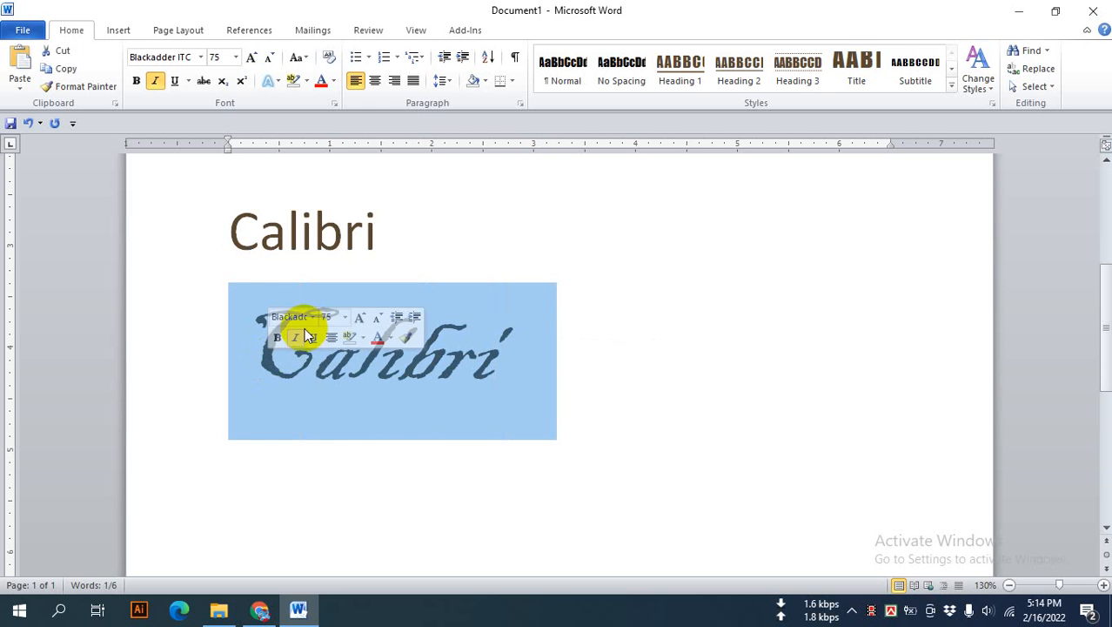
{"action": "left_click", "coordinate": [156, 83]}
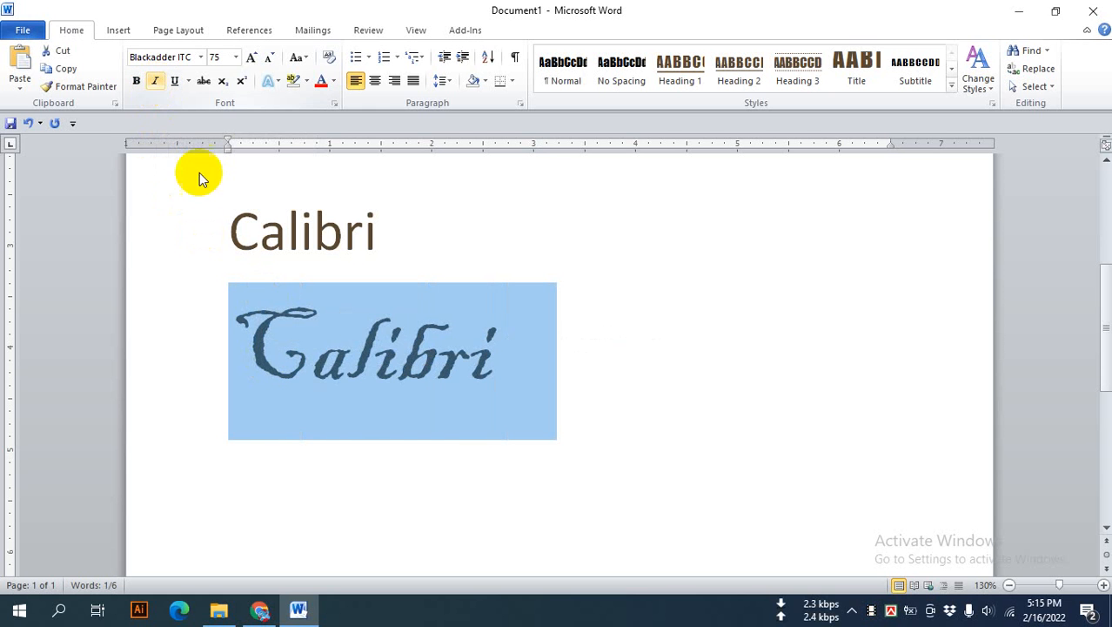
{"action": "left_click", "coordinate": [444, 374]}
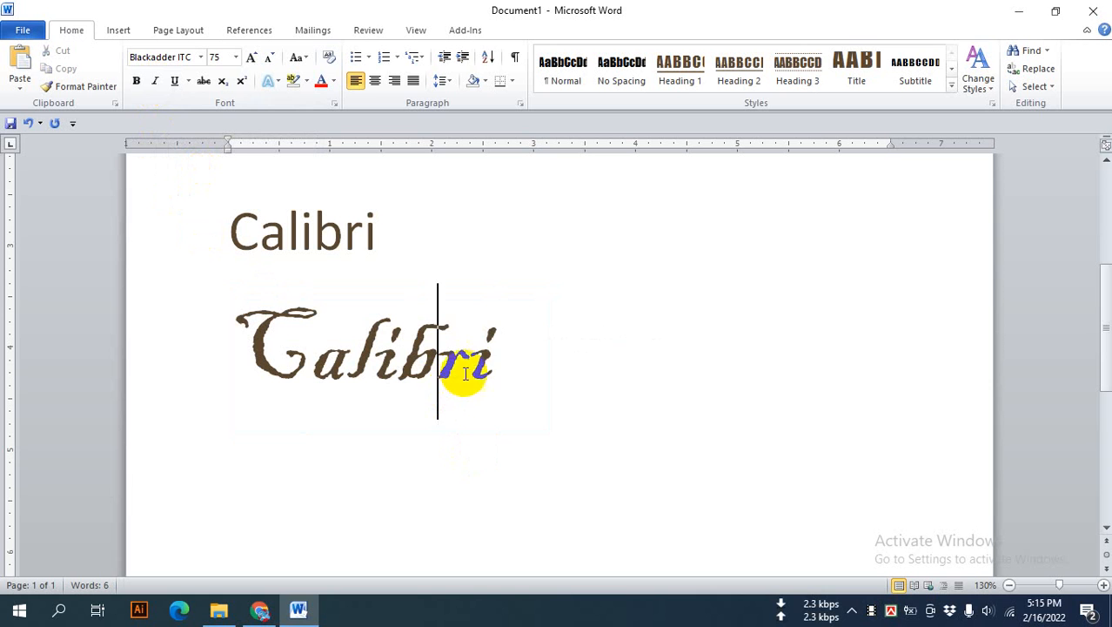
{"action": "left_click", "coordinate": [503, 370]}
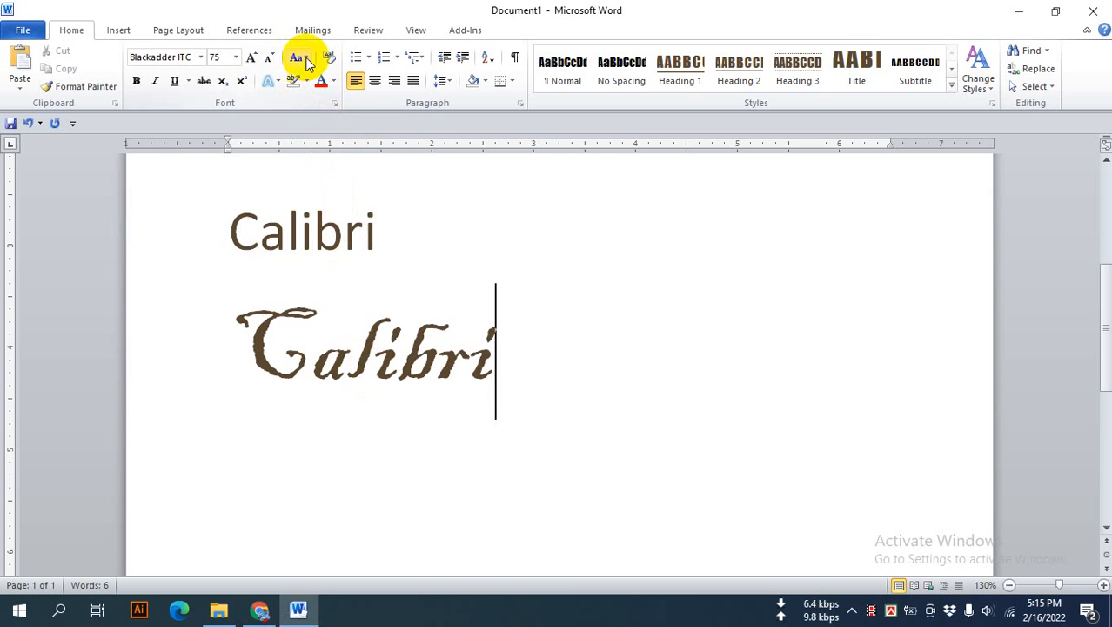
Step: Examine the Change Case options and the document's numbered list of case types
{"action": "left_click", "coordinate": [307, 61]}
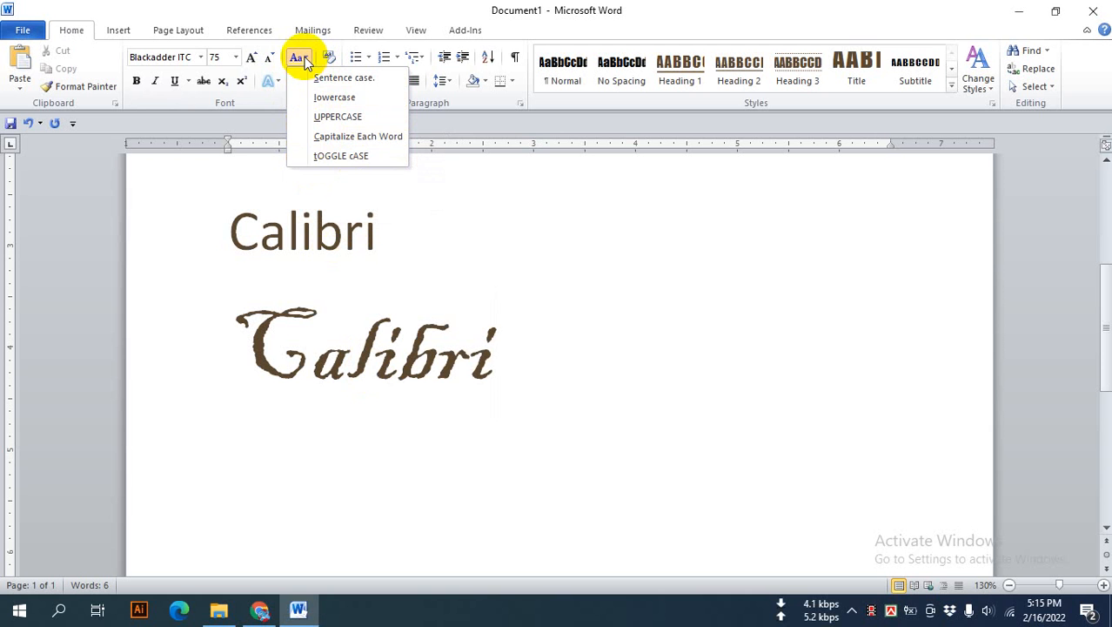
{"action": "left_click", "coordinate": [529, 446]}
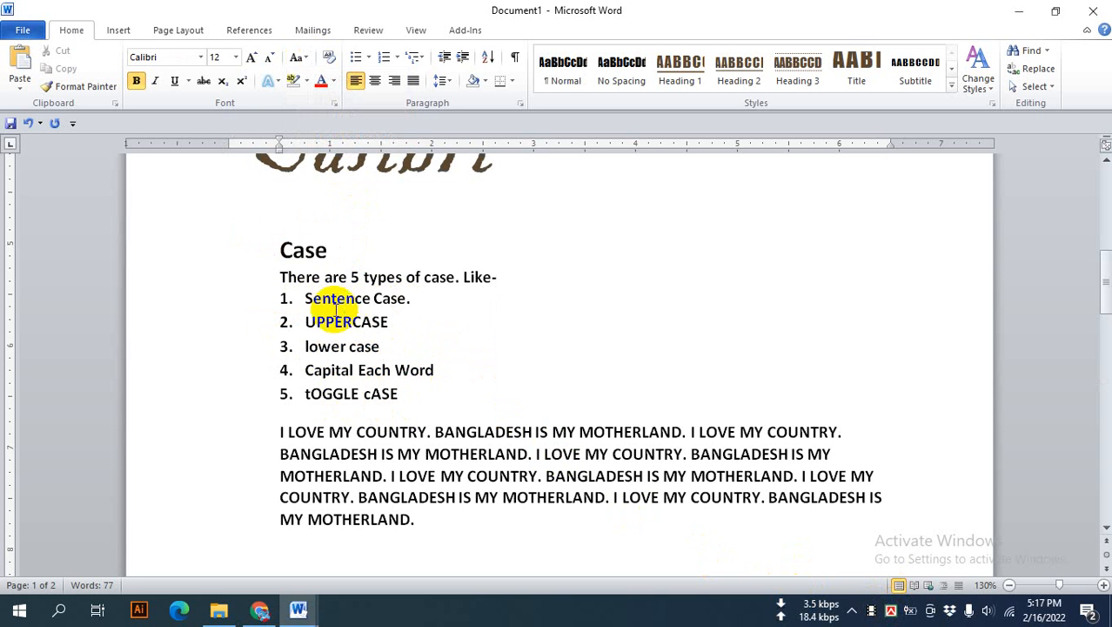
{"action": "left_click_drag", "start_coordinate": [305, 299], "coordinate": [405, 393]}
{"action": "left_click", "coordinate": [402, 393]}
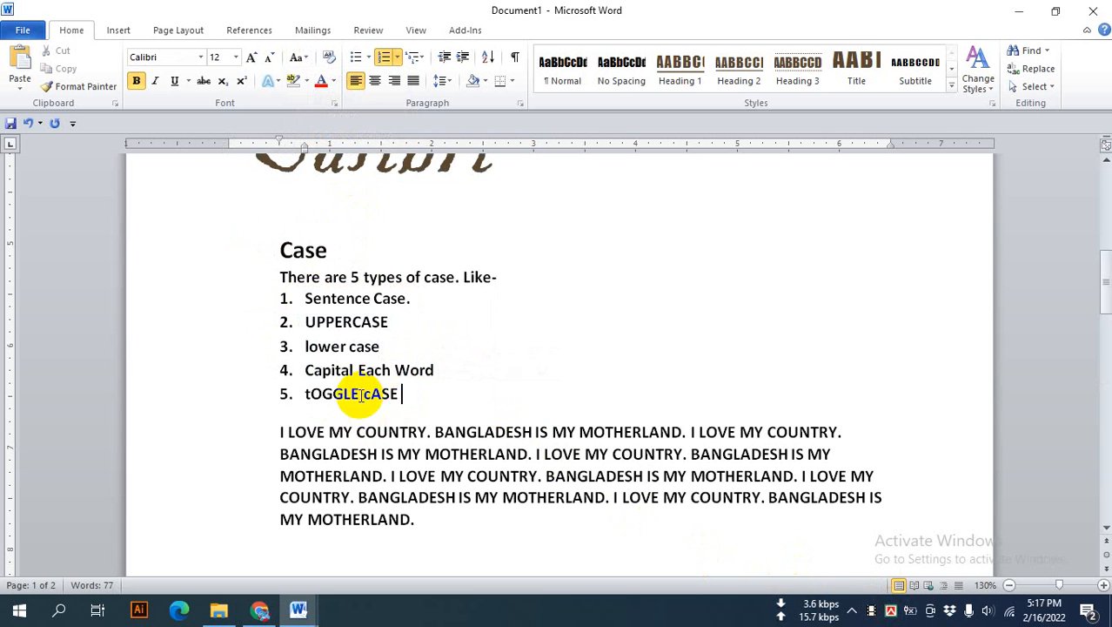
Step: Examine the uppercase sample paragraph, the Change Case options and the numbered list of case types
{"action": "scroll", "coordinate": [330, 383], "scroll_direction": "down", "scroll_amount": 1}
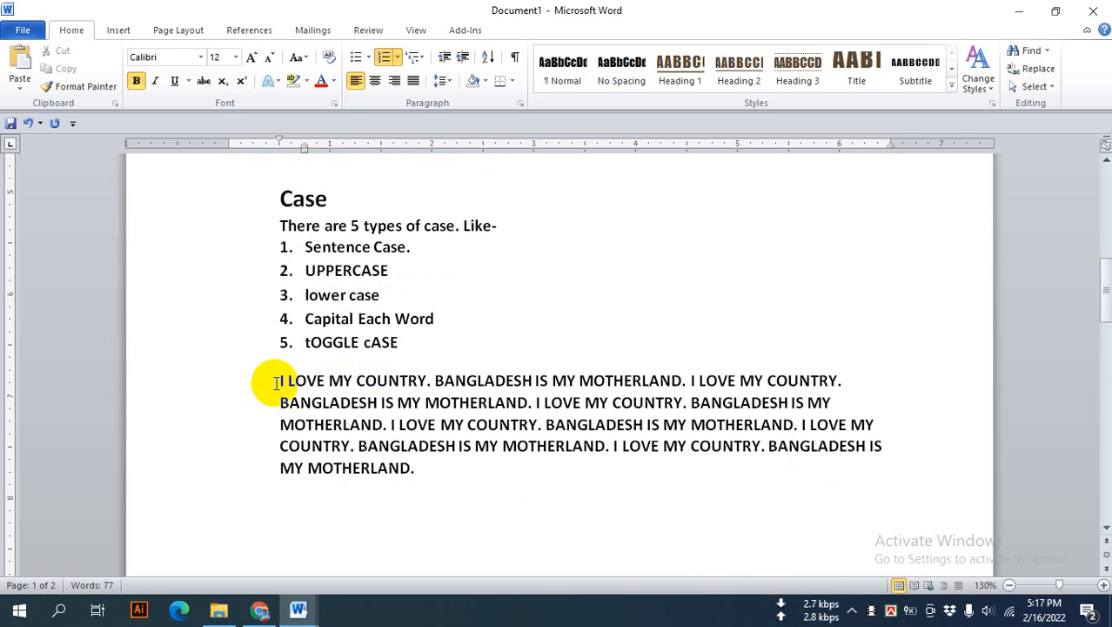
{"action": "left_click_drag", "start_coordinate": [263, 381], "coordinate": [428, 471]}
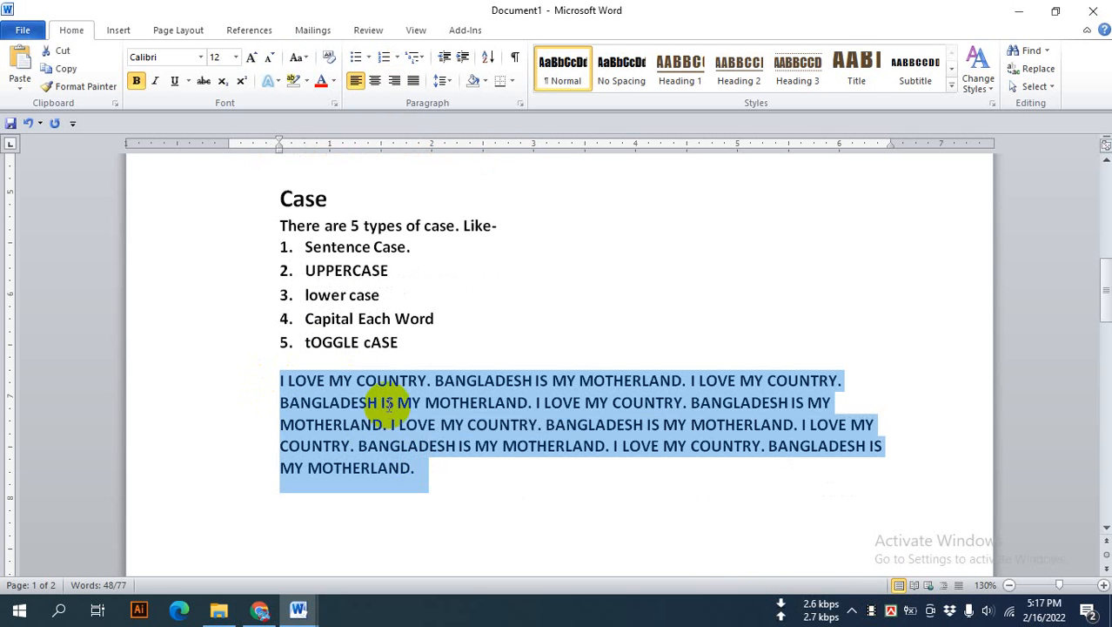
{"action": "left_click", "coordinate": [386, 402]}
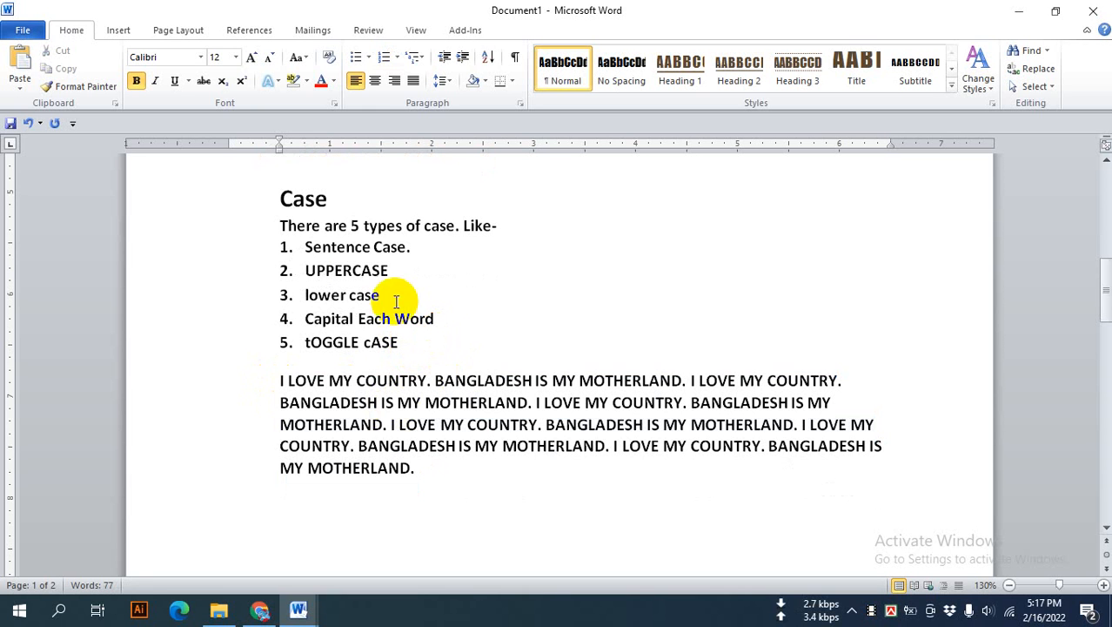
{"action": "left_click", "coordinate": [361, 271]}
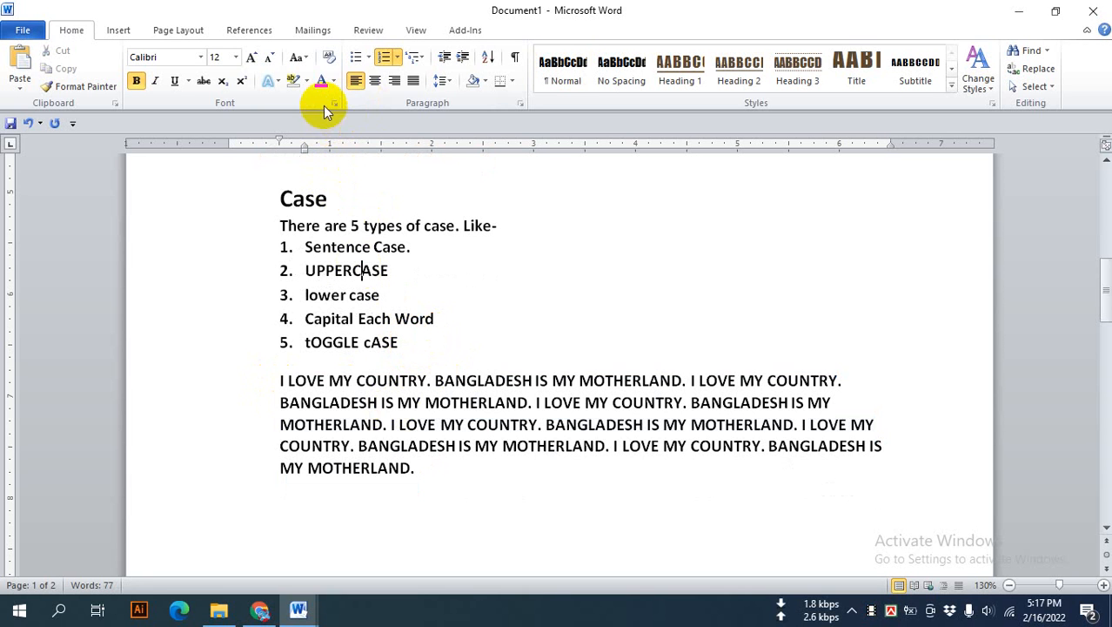
{"action": "left_click", "coordinate": [305, 60]}
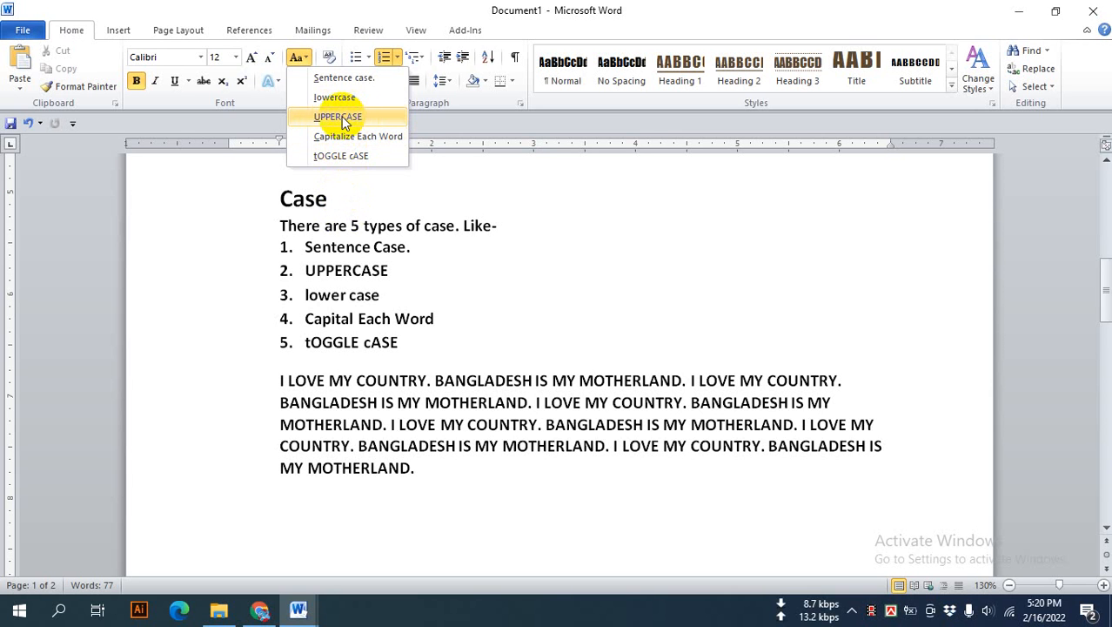
{"action": "left_click", "coordinate": [366, 335]}
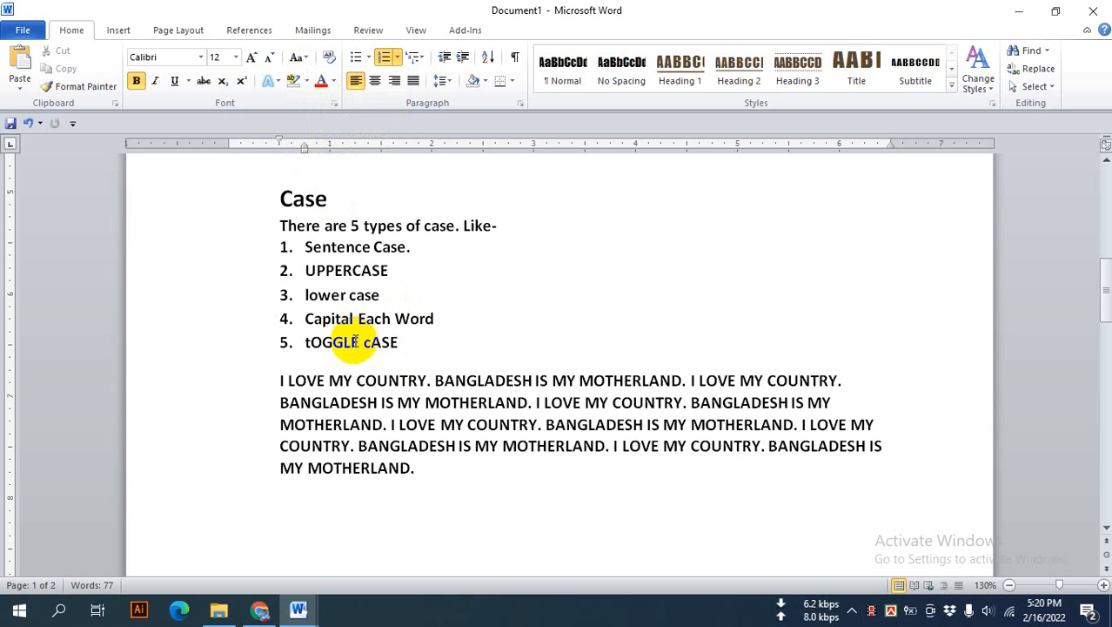
{"action": "left_click_drag", "start_coordinate": [280, 225], "coordinate": [418, 334]}
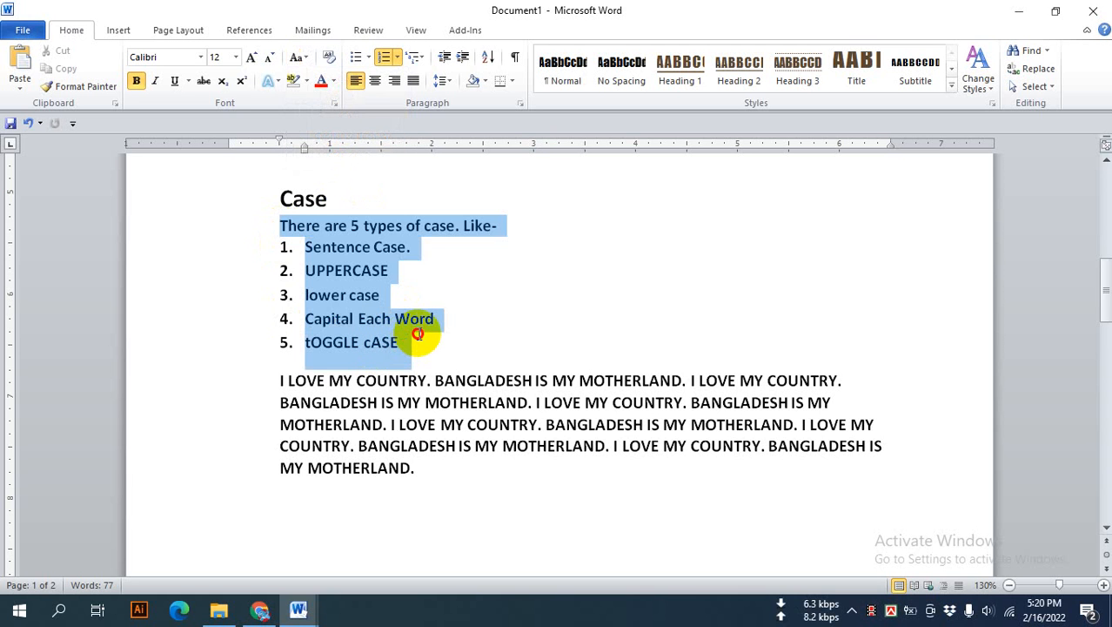
{"action": "left_click", "coordinate": [352, 361]}
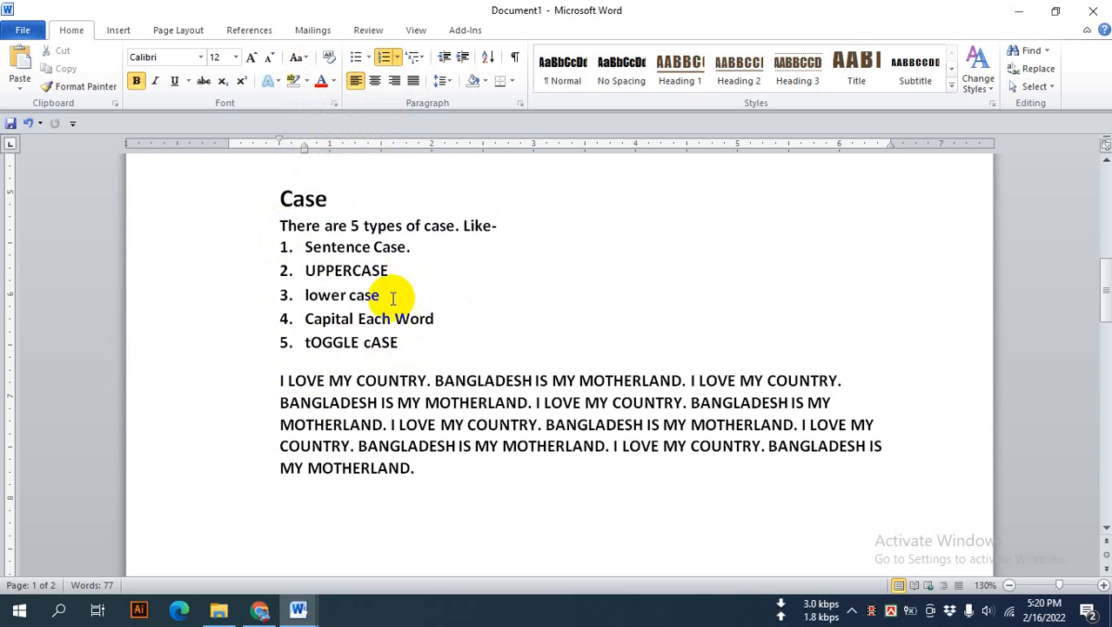
Step: Copy the uppercase paragraph beneath the case list and paste it below, leaving blank space between the two
{"action": "scroll", "coordinate": [409, 343], "scroll_direction": "down", "scroll_amount": 1}
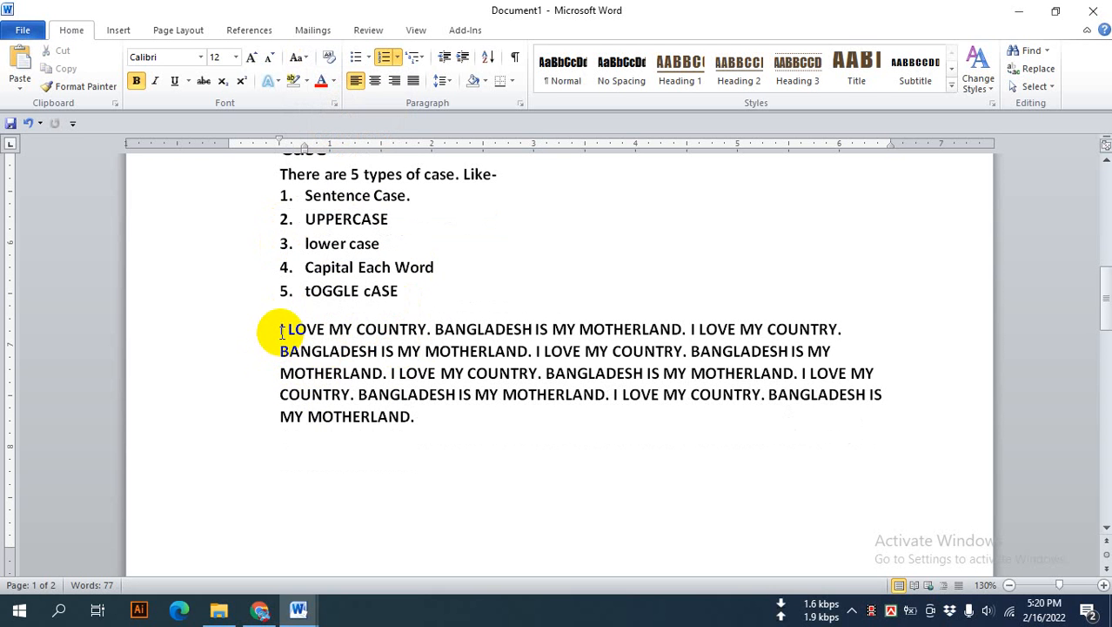
{"action": "left_click_drag", "start_coordinate": [280, 331], "coordinate": [426, 423]}
{"action": "key", "text": "ctrl+c"}
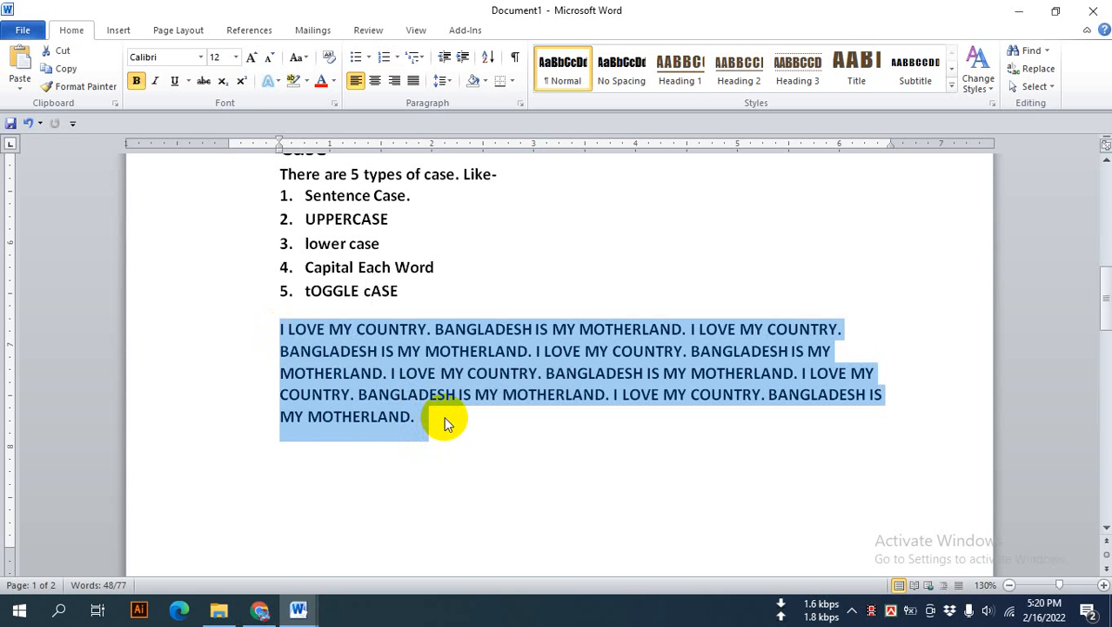
{"action": "left_click", "coordinate": [443, 421]}
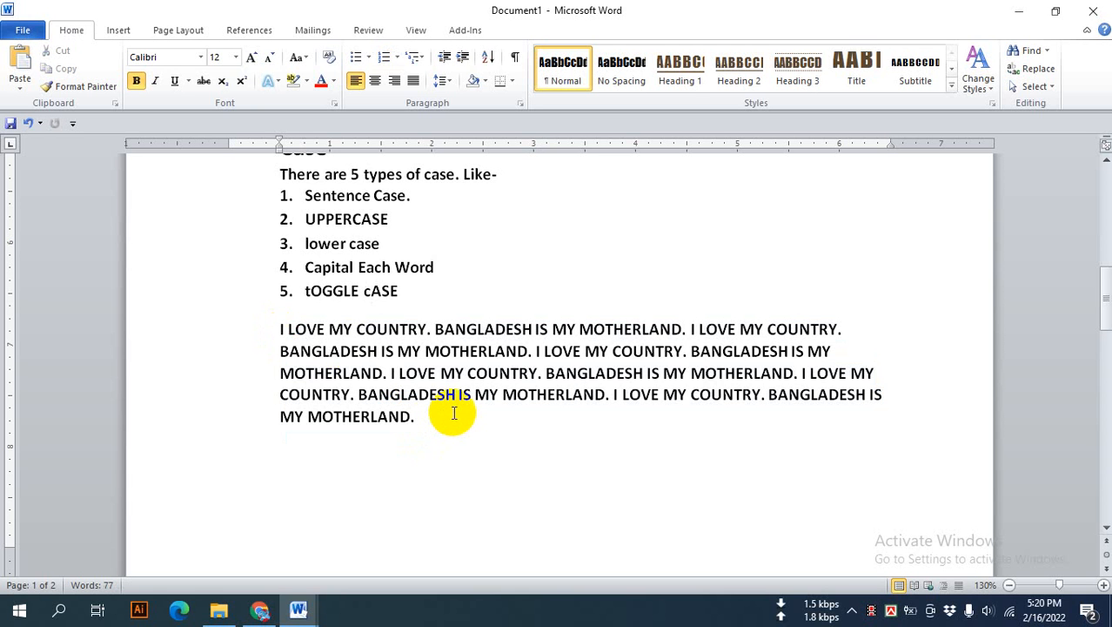
{"action": "key", "text": "Return"}
{"action": "key", "text": "Return"}
{"action": "key", "text": "ctrl+v"}
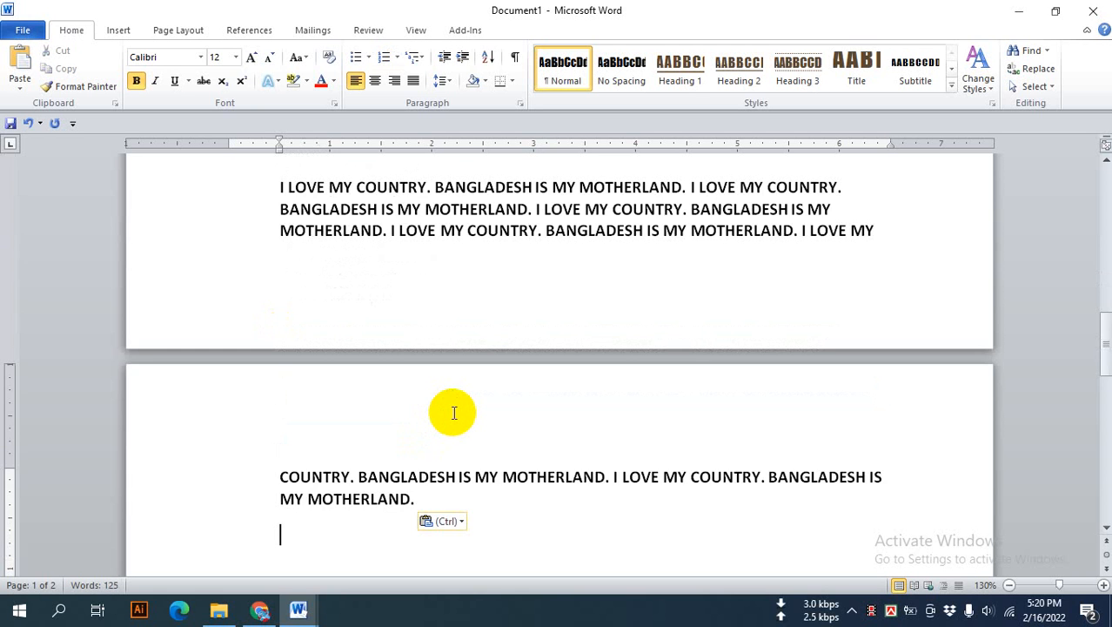
Step: Delete the last two lines of the pasted paragraph that run onto the second page
{"action": "left_click_drag", "start_coordinate": [415, 498], "coordinate": [290, 478]}
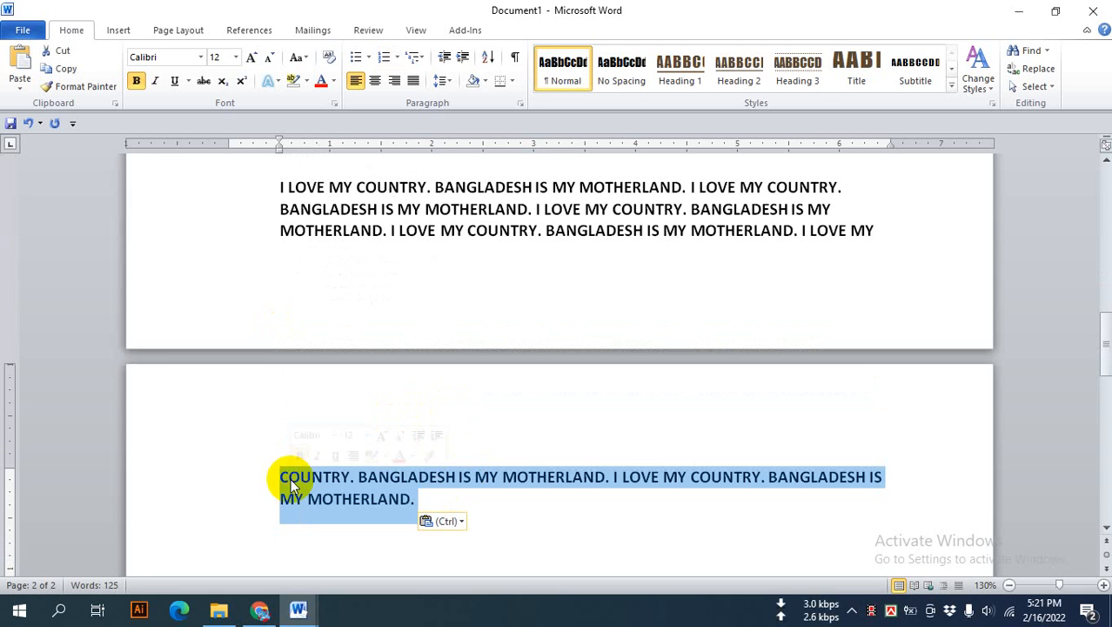
{"action": "key", "text": "BackSpace"}
{"action": "left_click", "coordinate": [351, 476]}
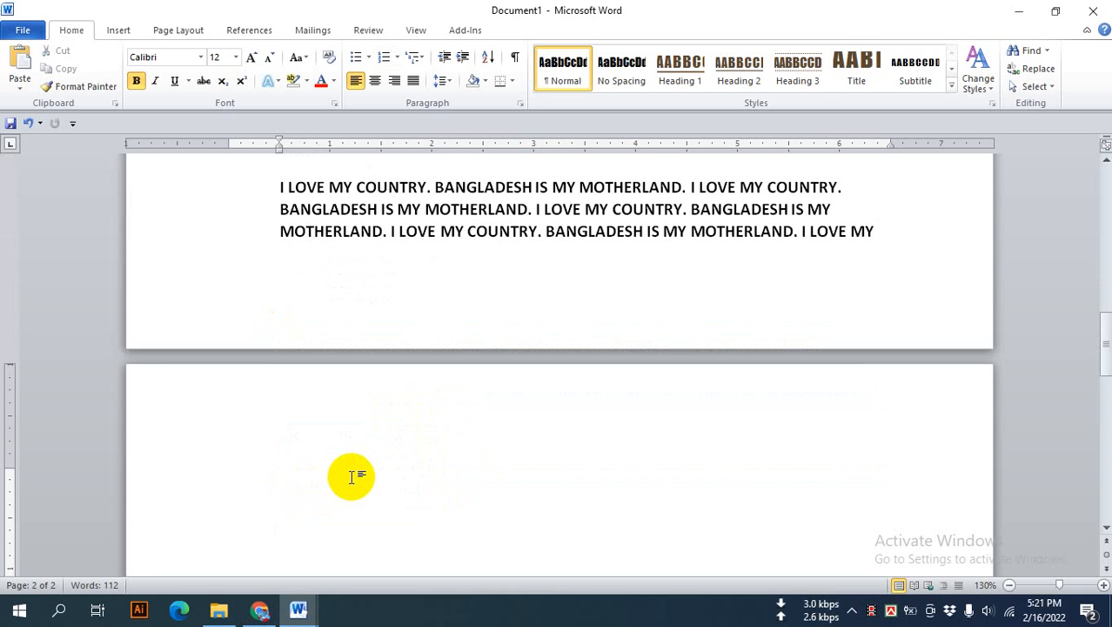
Step: Paste three more copies of the uppercase paragraph on the second page and return to the Case section
{"action": "key", "text": "ctrl+v"}
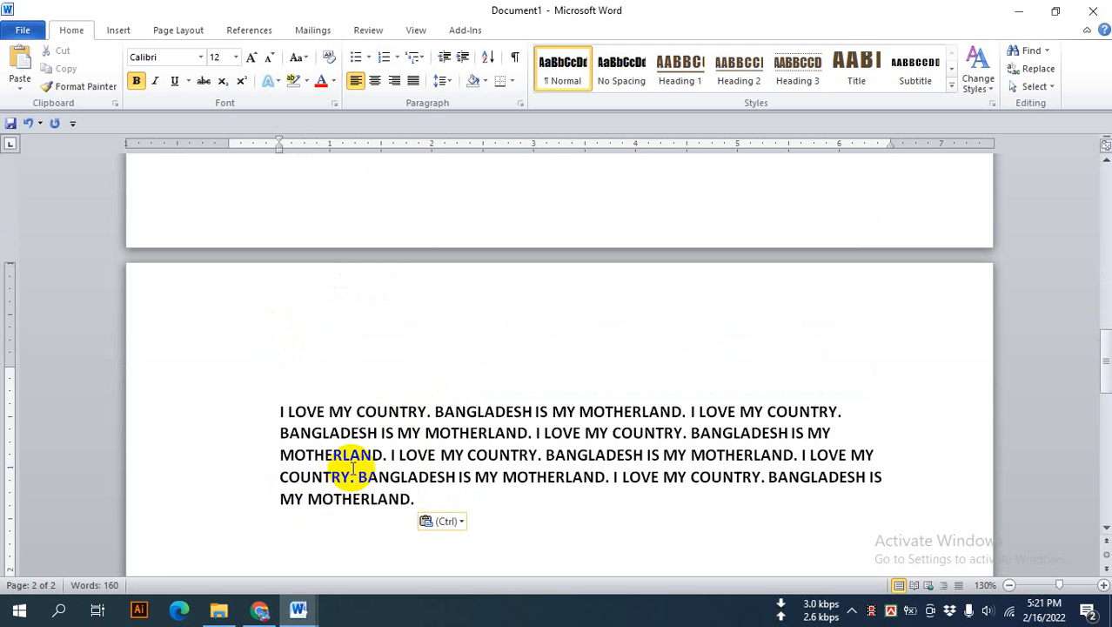
{"action": "key", "text": "ctrl+v"}
{"action": "scroll", "coordinate": [351, 467], "scroll_direction": "up", "scroll_amount": 5}
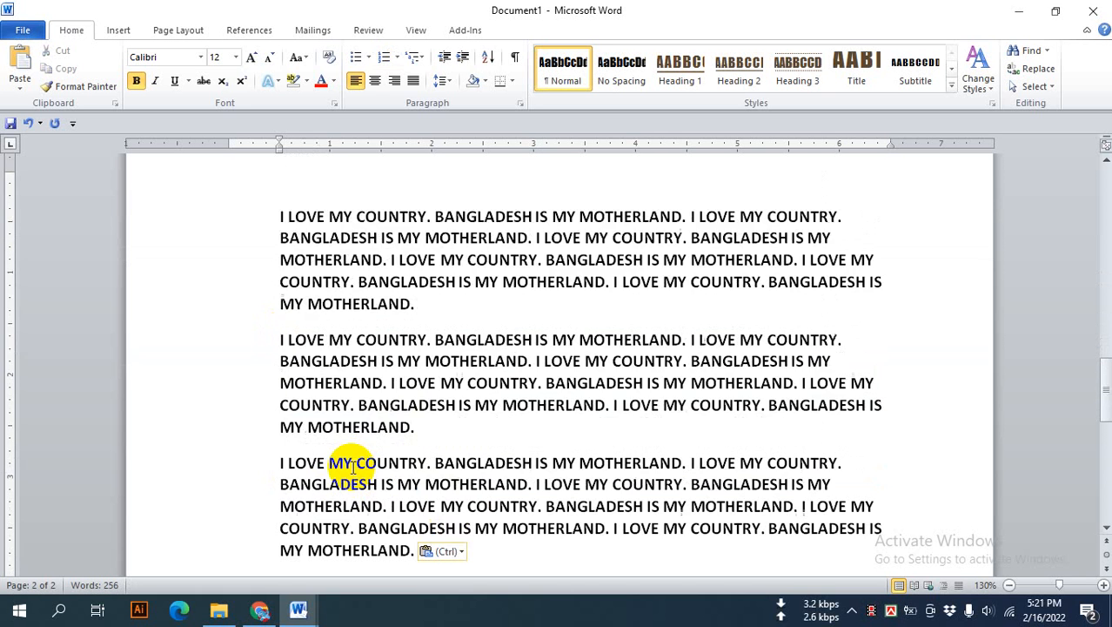
{"action": "scroll", "coordinate": [352, 467], "scroll_direction": "up", "scroll_amount": 3}
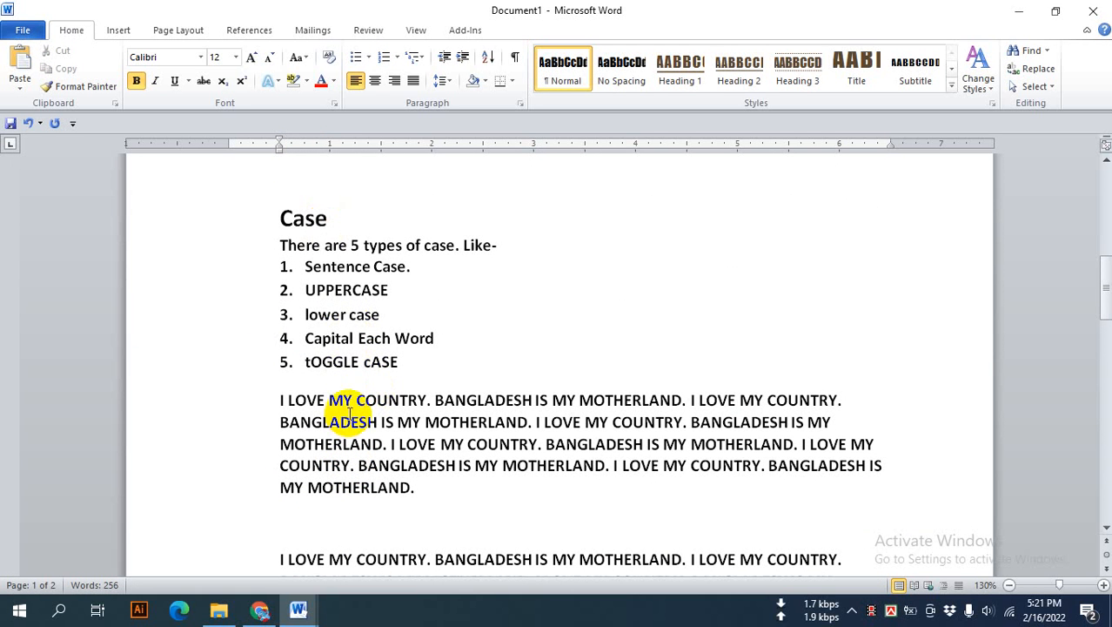
Step: Zoom the document to 140% and convert the first uppercase paragraph beneath the case list to Sentence case
{"action": "scroll", "coordinate": [350, 405], "scroll_direction": "down", "scroll_amount": 1}
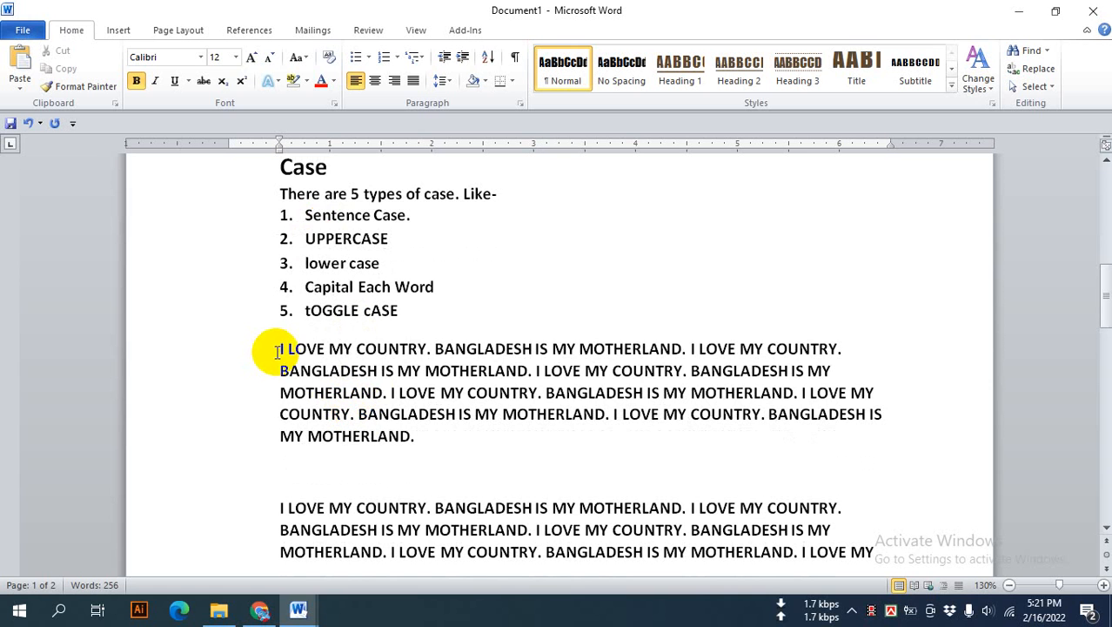
{"action": "left_click_drag", "start_coordinate": [280, 349], "coordinate": [417, 433]}
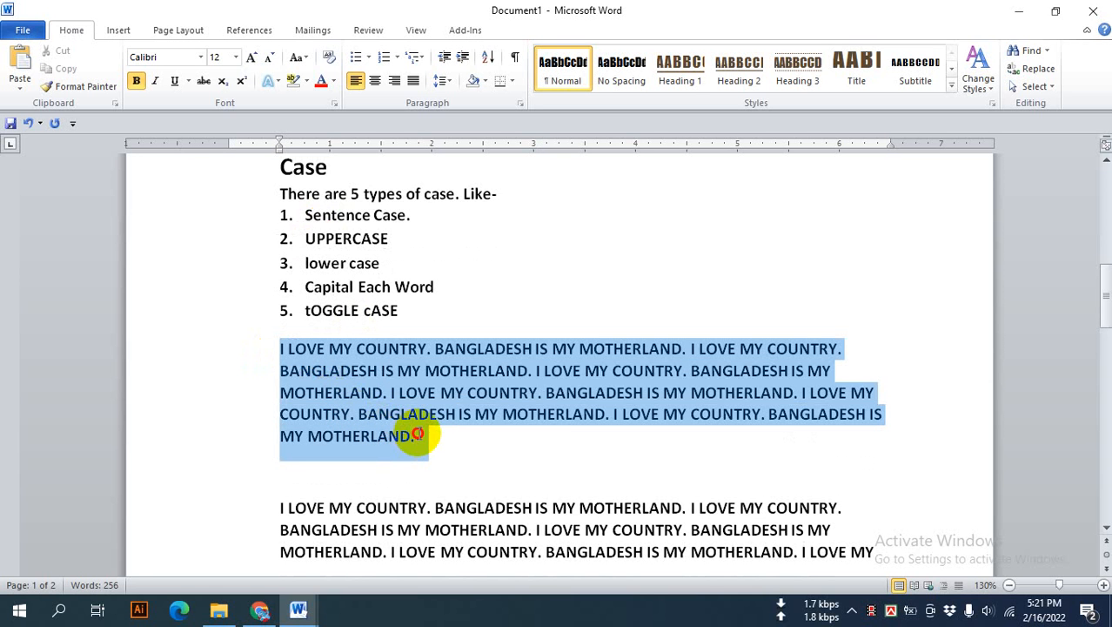
{"action": "left_click", "coordinate": [373, 398]}
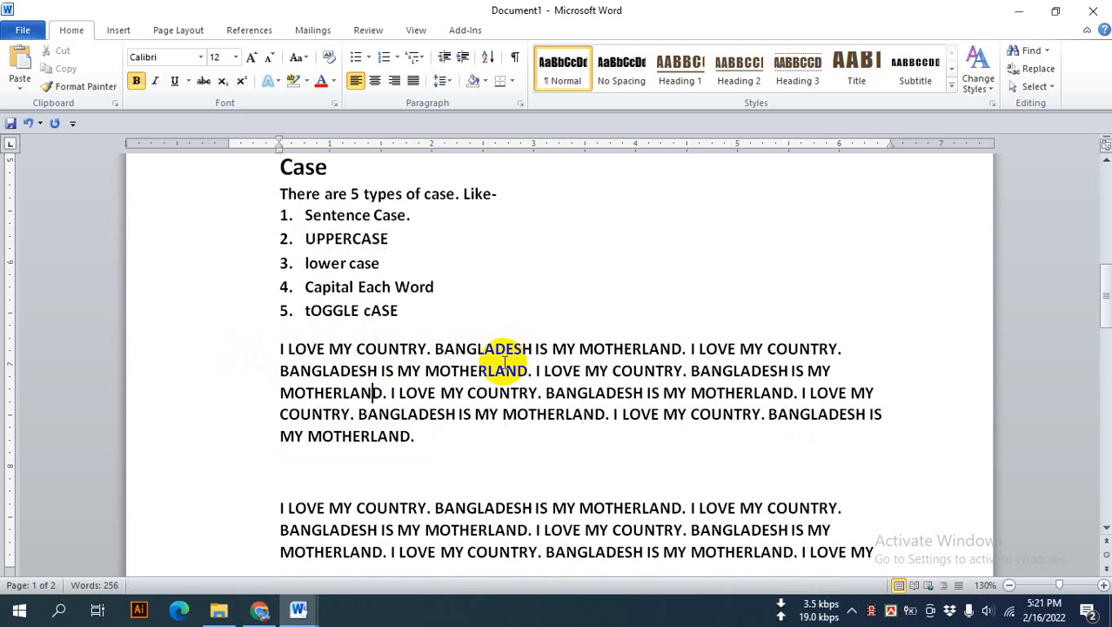
{"action": "scroll", "coordinate": [502, 363], "scroll_direction": "up", "scroll_amount": 1, "text": "ctrl"}
{"action": "scroll", "coordinate": [502, 362], "scroll_direction": "up", "scroll_amount": 2}
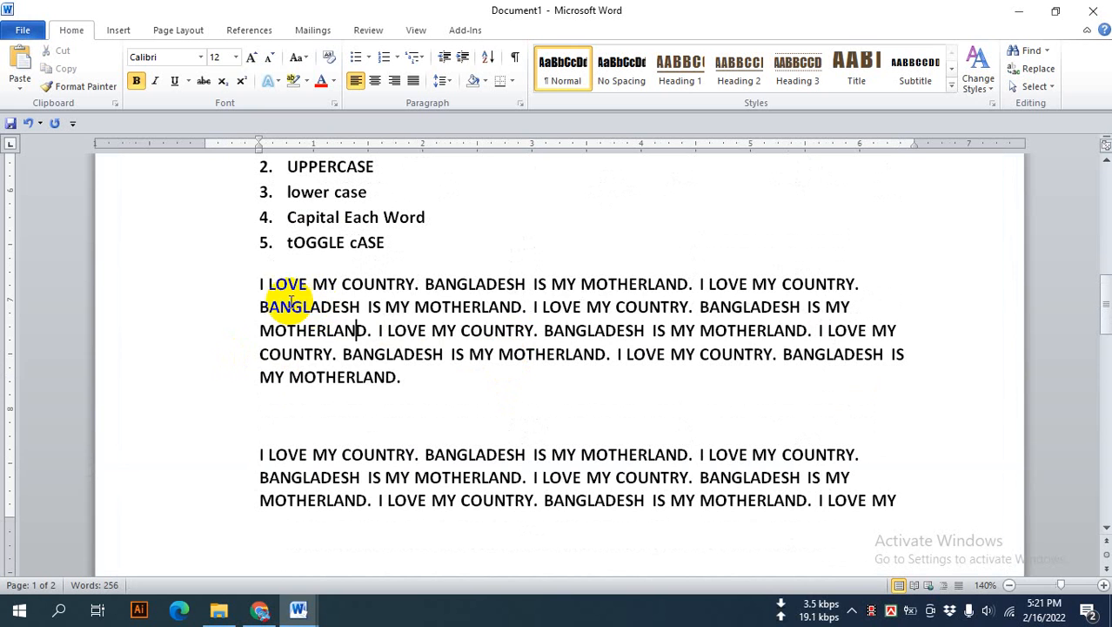
{"action": "left_click_drag", "start_coordinate": [241, 288], "coordinate": [397, 372]}
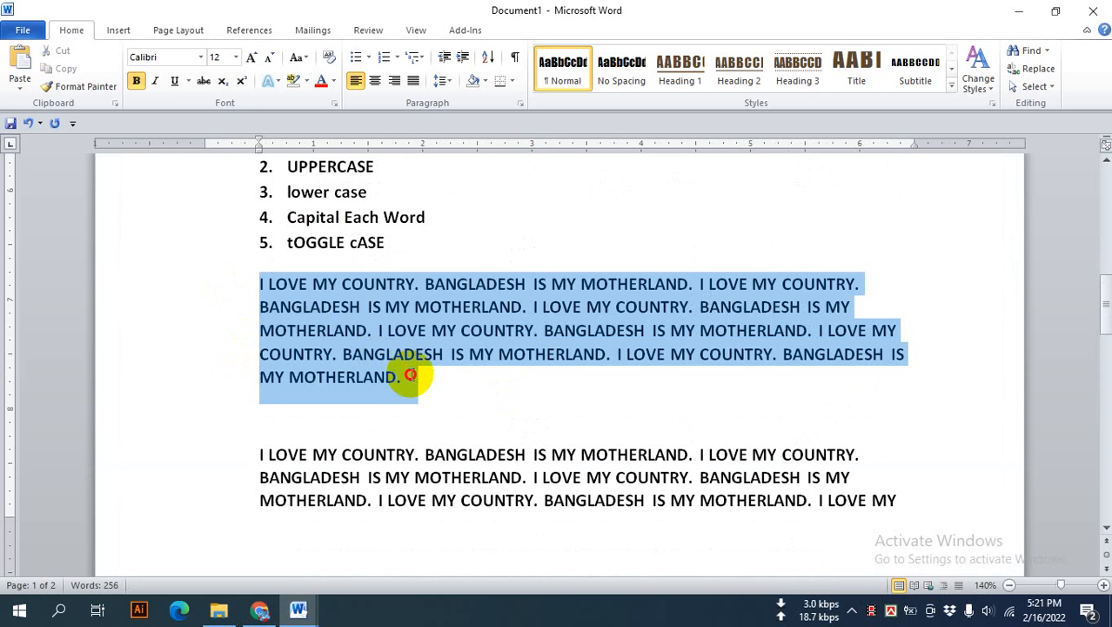
{"action": "left_click", "coordinate": [392, 356]}
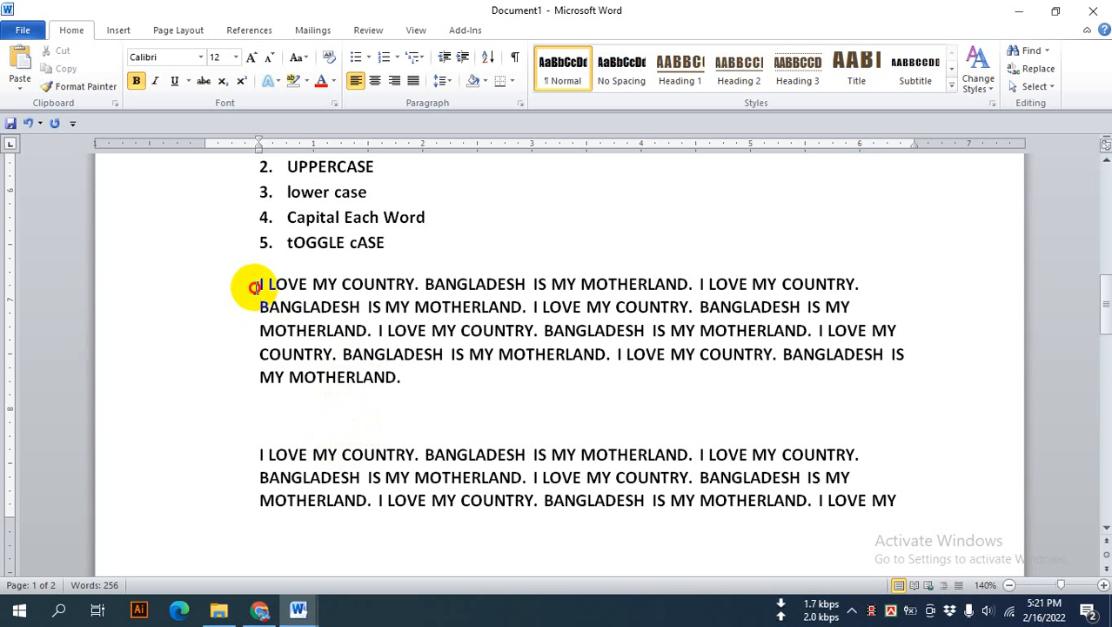
{"action": "left_click_drag", "start_coordinate": [260, 287], "coordinate": [403, 397]}
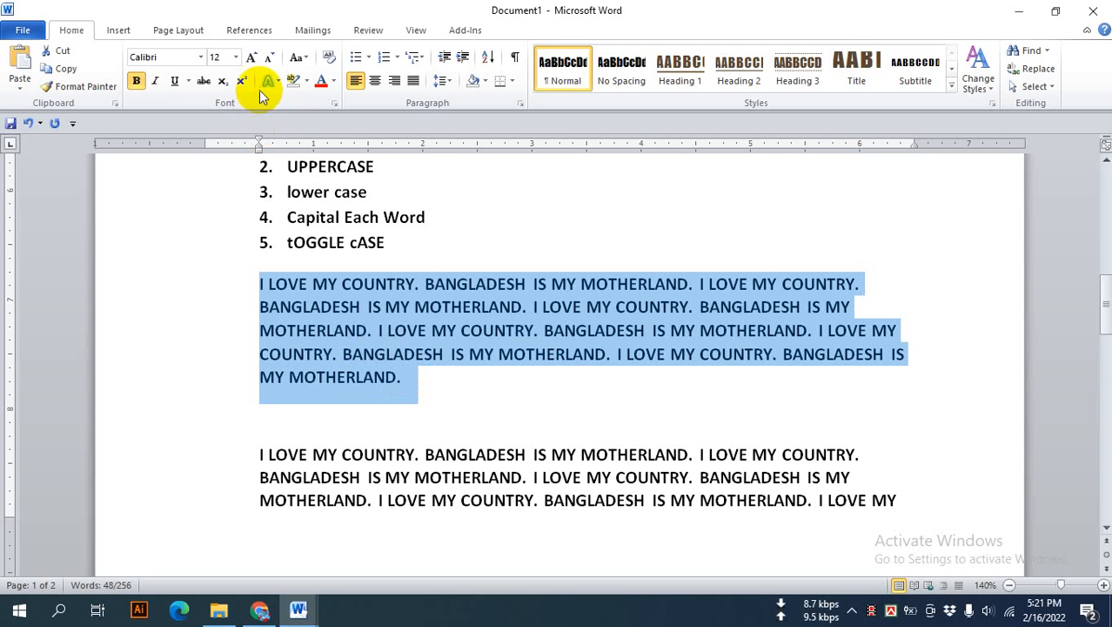
{"action": "left_click", "coordinate": [306, 63]}
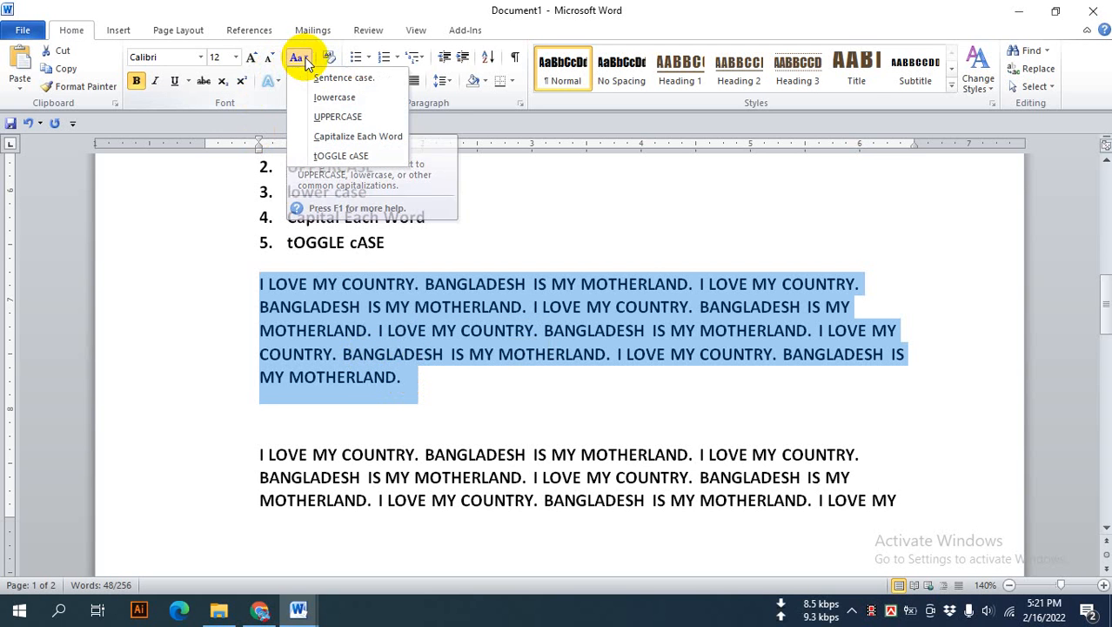
{"action": "left_click", "coordinate": [350, 80]}
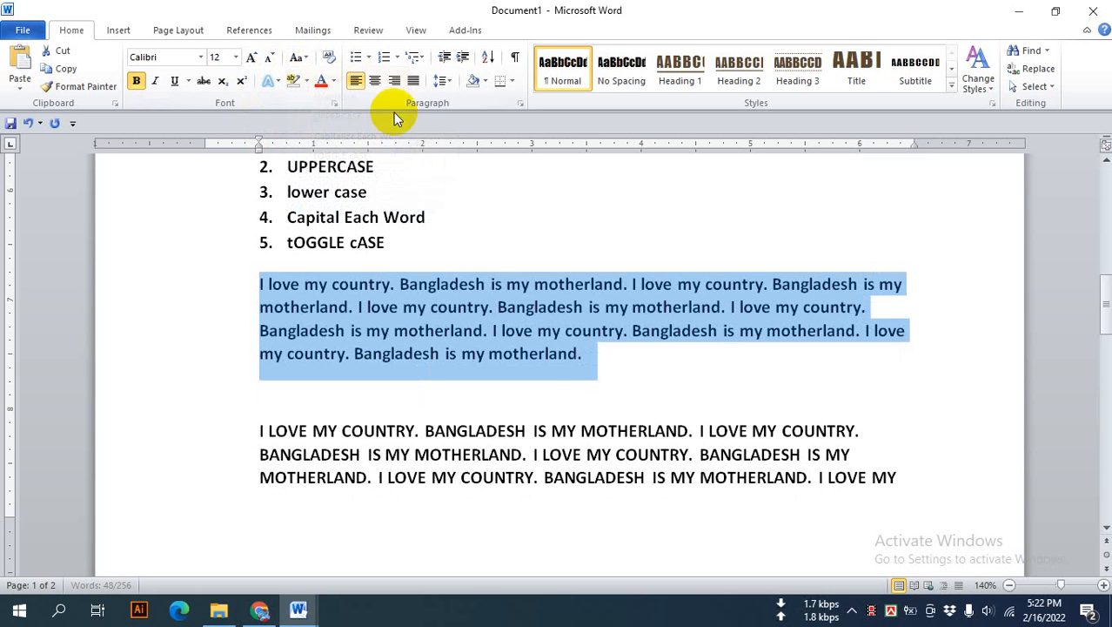
Step: Examine the capital letters at the start of each sentence in the converted paragraph
{"action": "left_click", "coordinate": [292, 305]}
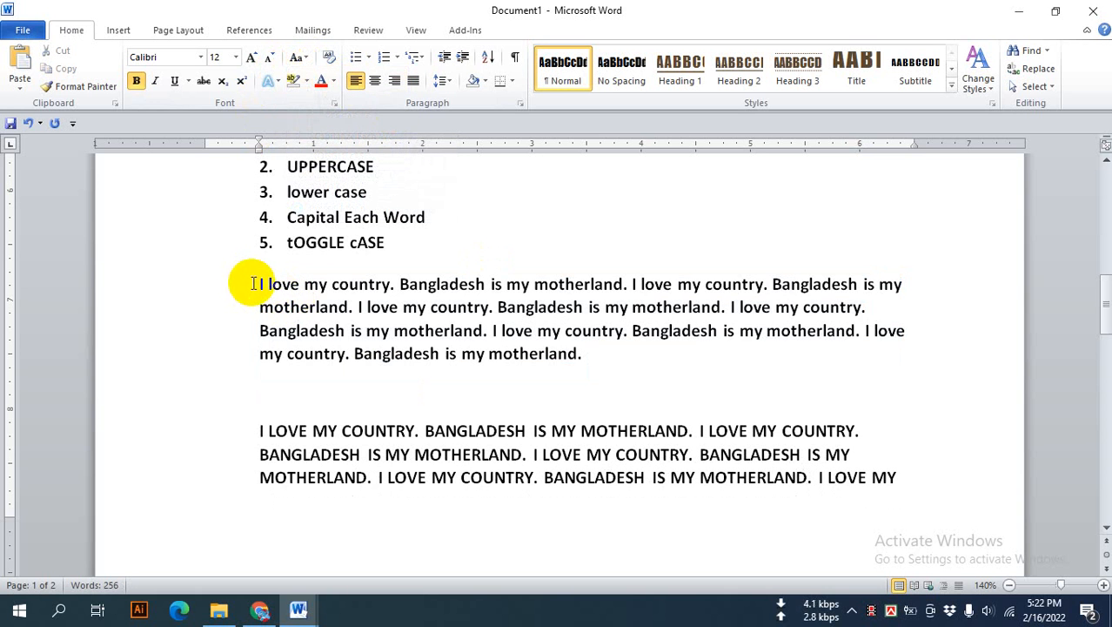
{"action": "mouse_move", "coordinate": [253, 283]}
{"action": "left_mouse_down"}
{"action": "mouse_move", "coordinate": [287, 284]}
{"action": "mouse_move", "coordinate": [266, 287]}
{"action": "left_mouse_up"}
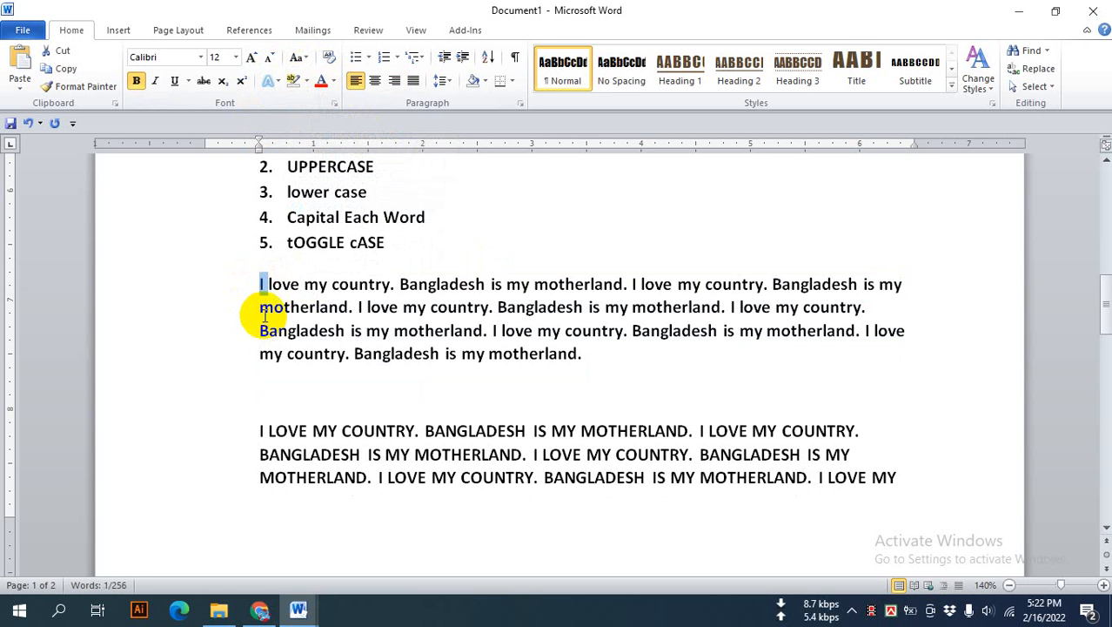
{"action": "left_click", "coordinate": [282, 284]}
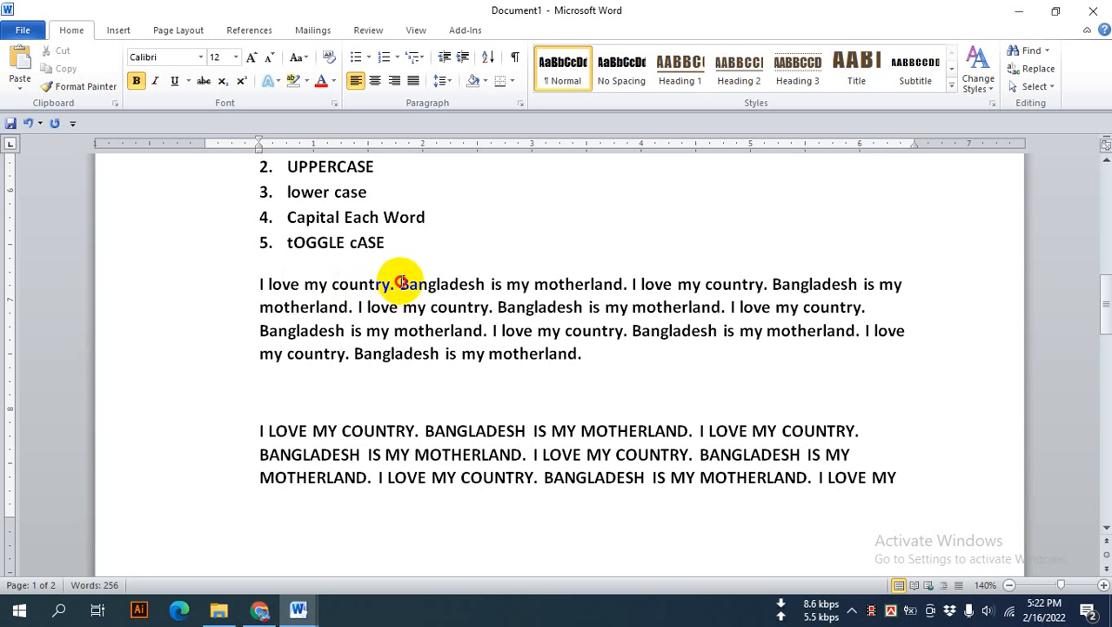
{"action": "left_click_drag", "start_coordinate": [400, 286], "coordinate": [410, 285]}
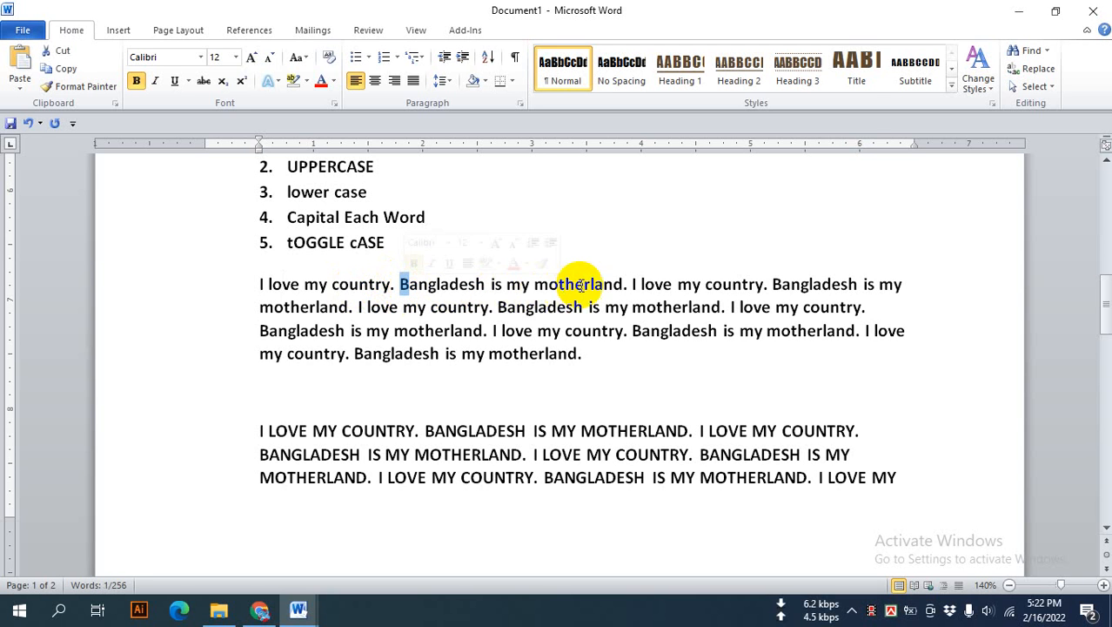
{"action": "left_click", "coordinate": [630, 288]}
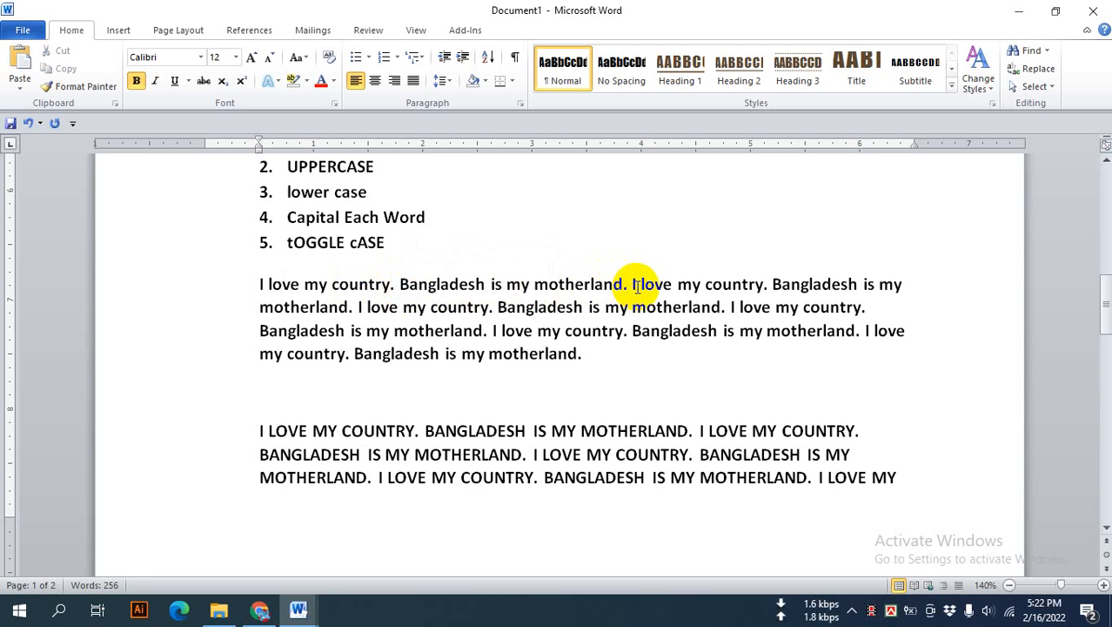
{"action": "left_click", "coordinate": [700, 285]}
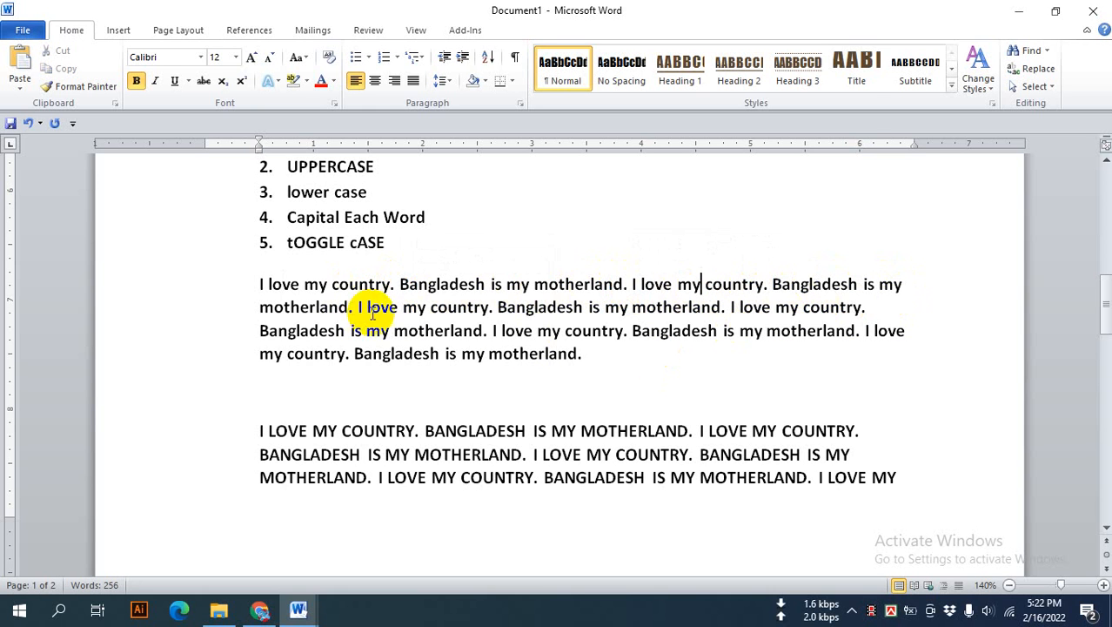
{"action": "left_click", "coordinate": [589, 357]}
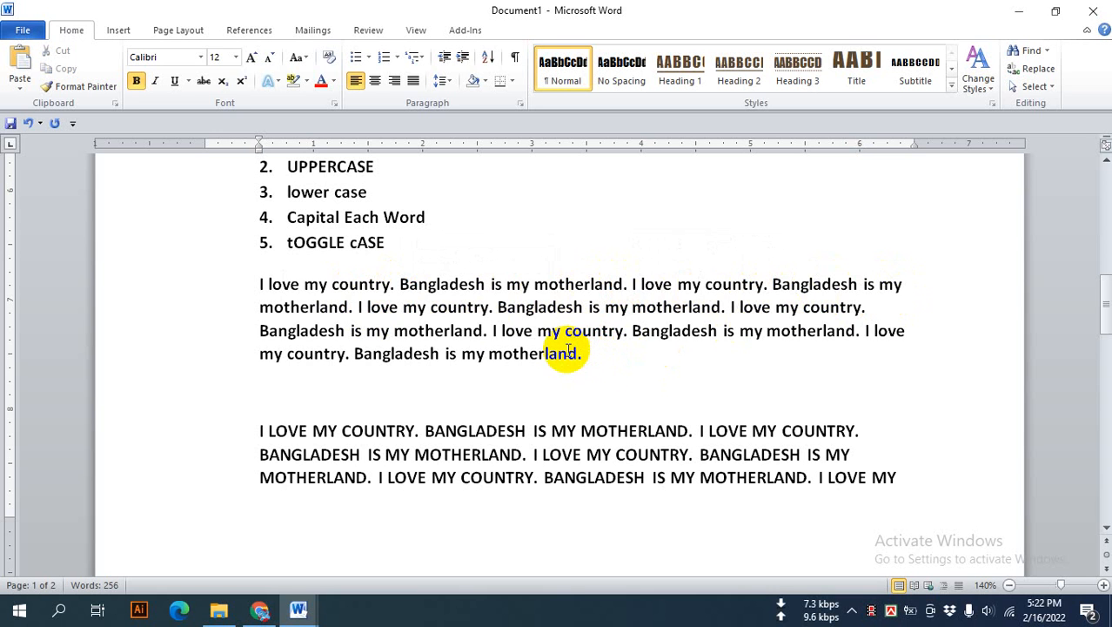
{"action": "left_click", "coordinate": [475, 328]}
Step: Convert the uppercase paragraph at the end of the first page to lowercase
{"action": "scroll", "coordinate": [342, 324], "scroll_direction": "down", "scroll_amount": 1}
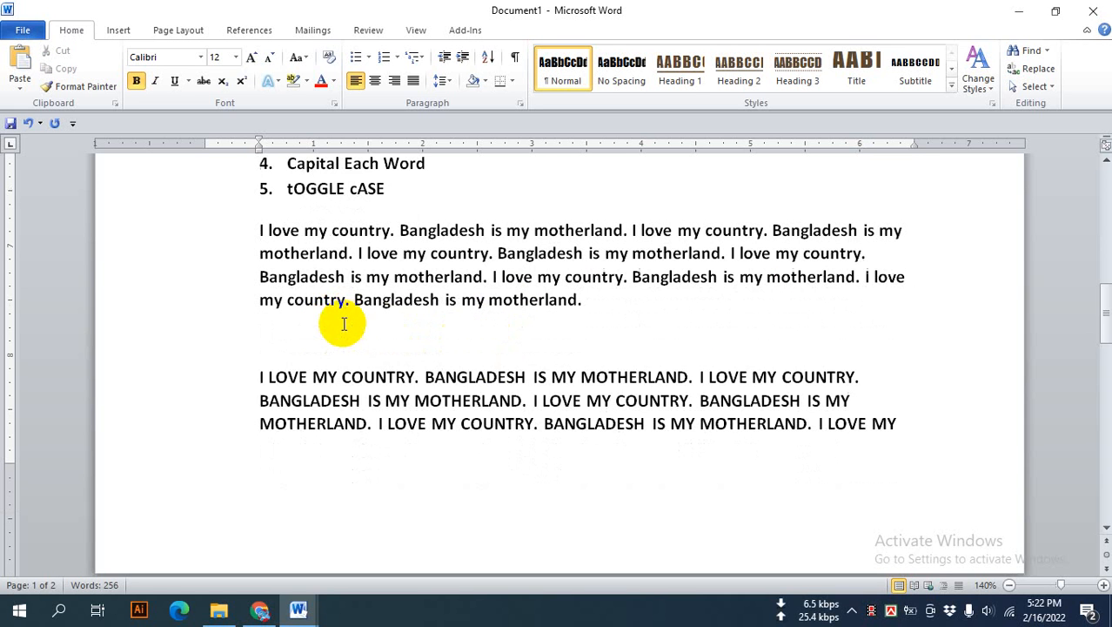
{"action": "left_click_drag", "start_coordinate": [252, 378], "coordinate": [888, 418]}
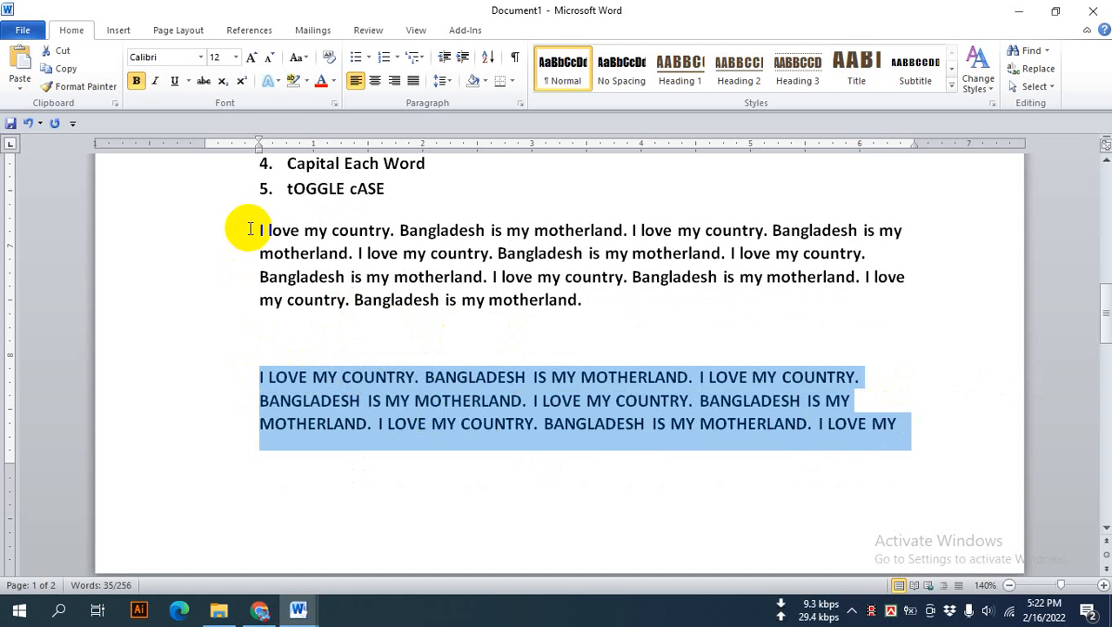
{"action": "left_click", "coordinate": [301, 58]}
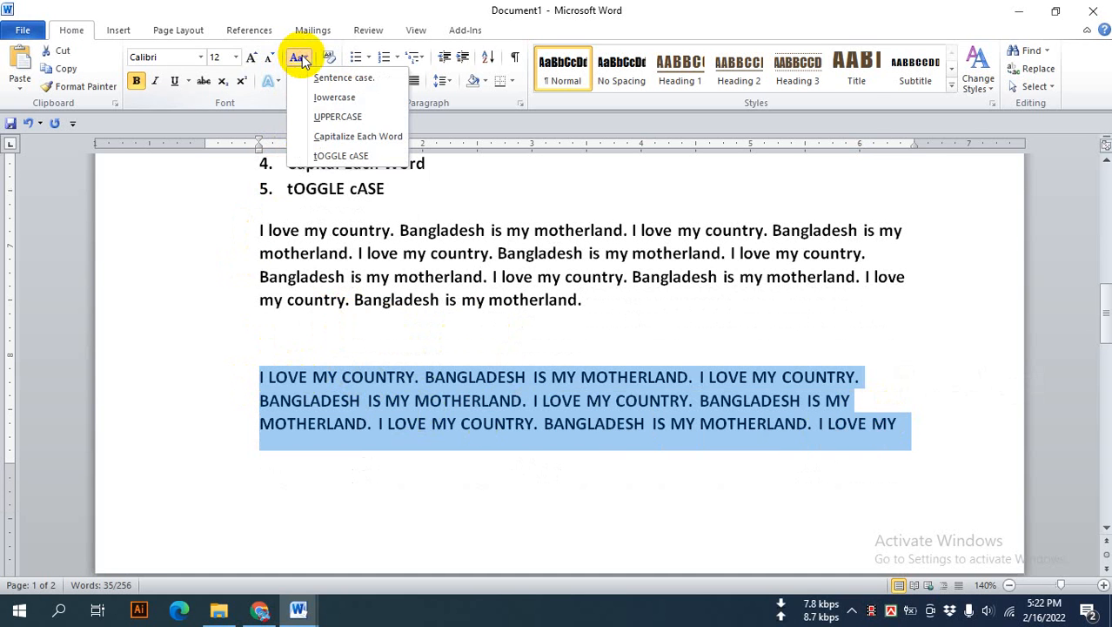
{"action": "left_click", "coordinate": [352, 101]}
{"action": "left_click", "coordinate": [373, 422]}
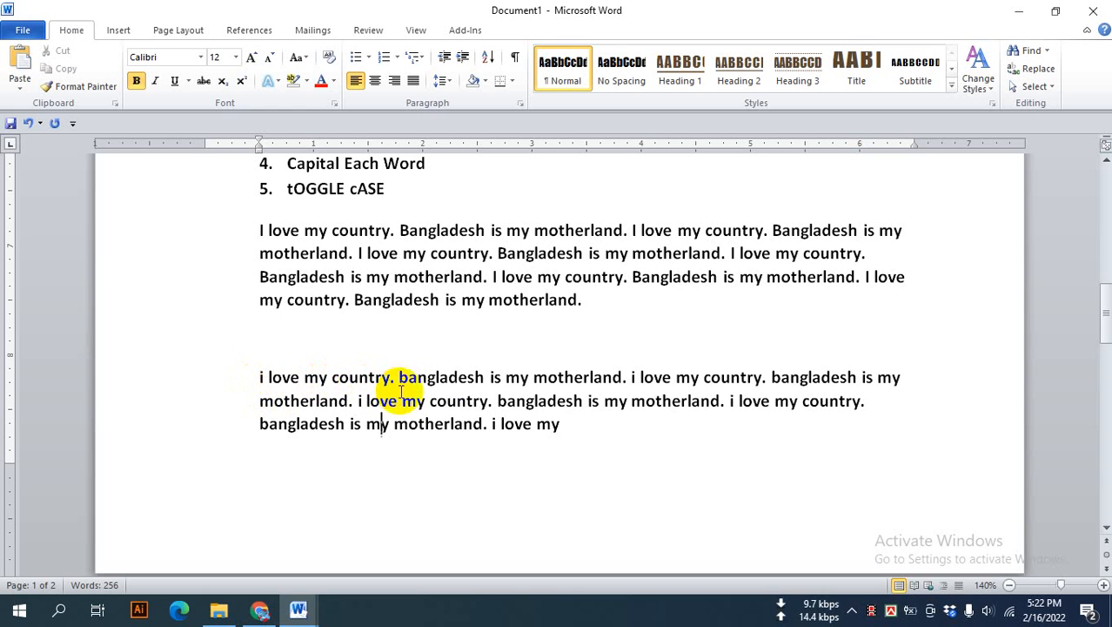
Step: Add a period after the final "i love my" of the lowercase paragraph
{"action": "left_click", "coordinate": [560, 423]}
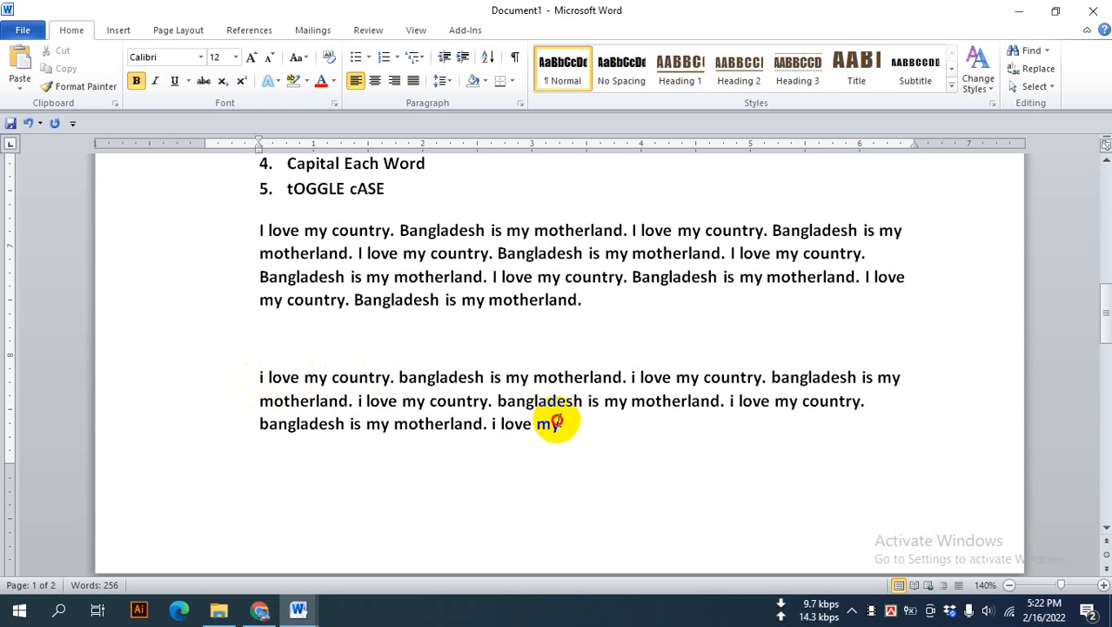
{"action": "scroll", "coordinate": [525, 415], "scroll_direction": "down", "scroll_amount": 1}
{"action": "double_click", "coordinate": [550, 370]}
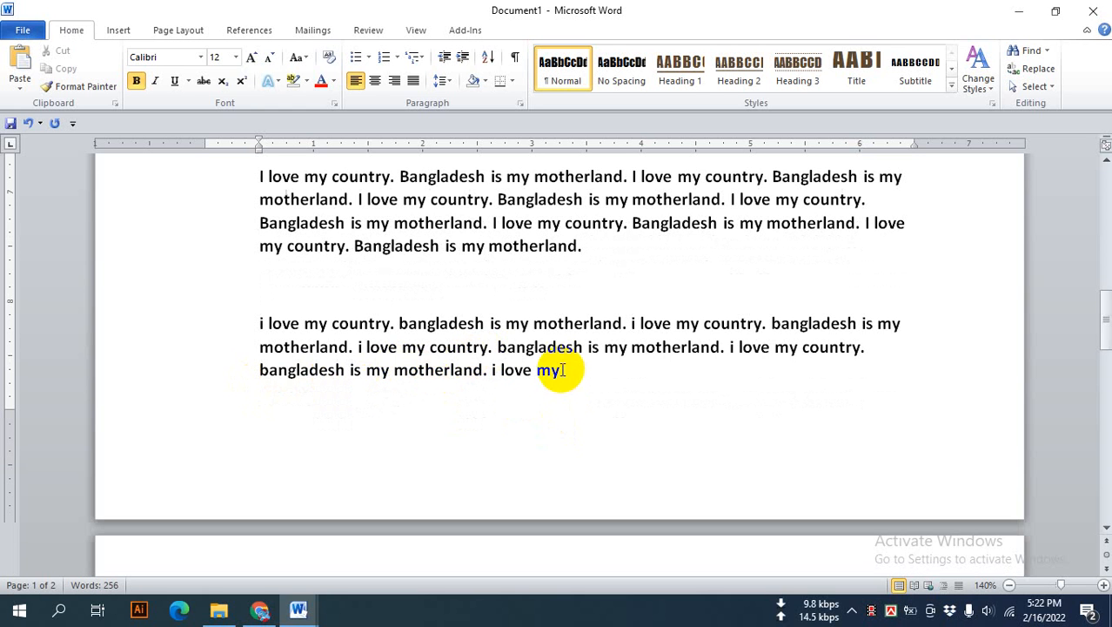
Step: Copy the lowercase paragraph and paste it above the uppercase paragraphs at the start of the second page
{"action": "left_click_drag", "start_coordinate": [570, 368], "coordinate": [261, 322]}
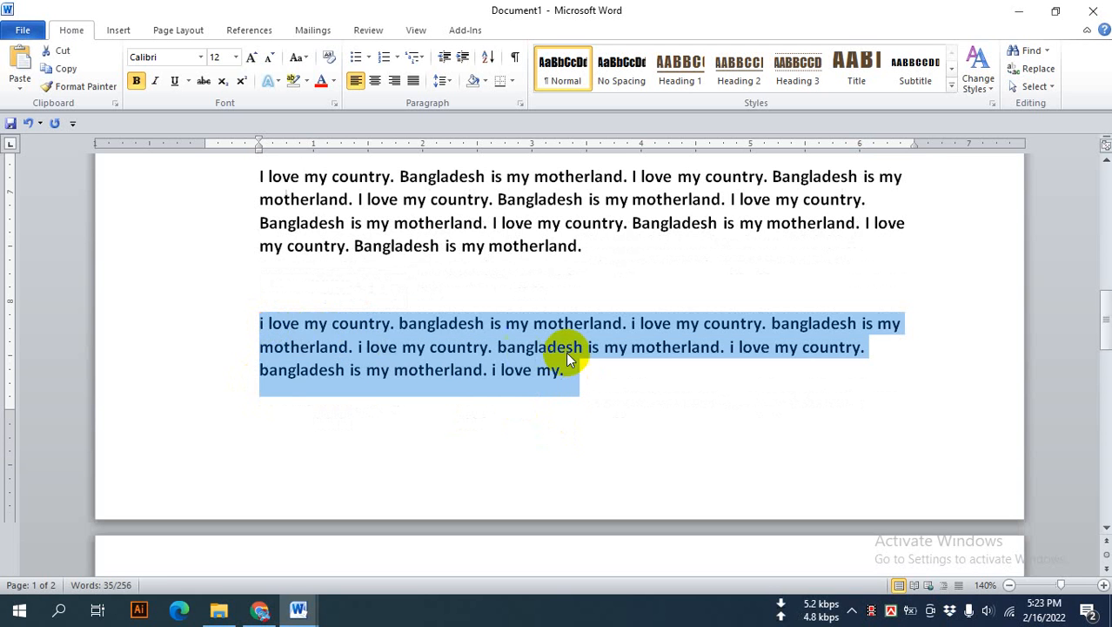
{"action": "left_click", "coordinate": [600, 370]}
{"action": "scroll", "coordinate": [602, 368], "scroll_direction": "down", "scroll_amount": 3}
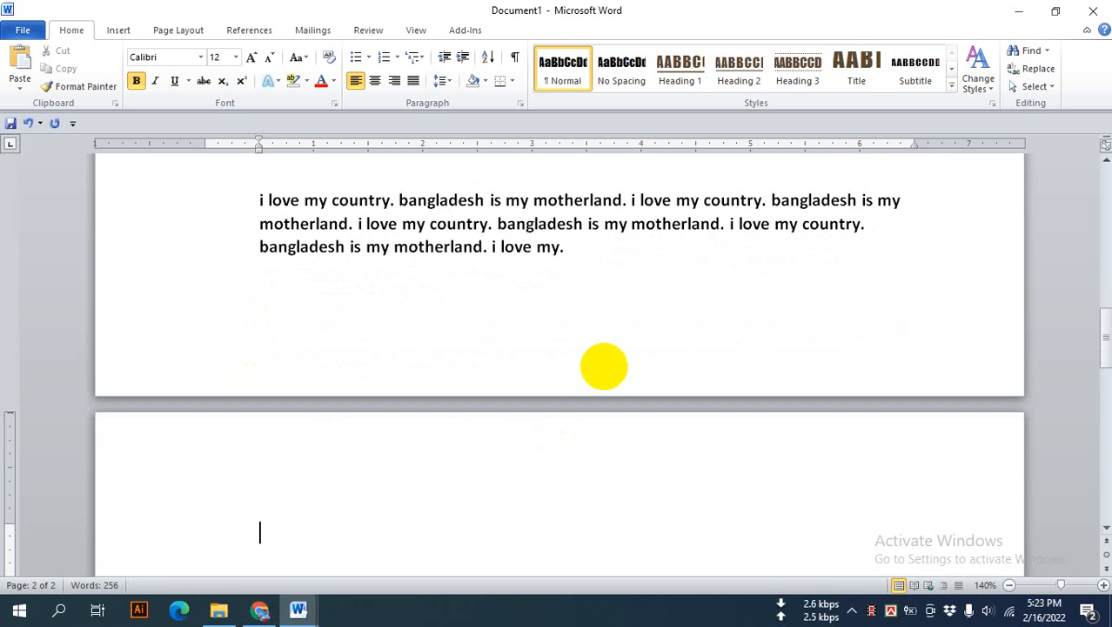
{"action": "scroll", "coordinate": [603, 365], "scroll_direction": "down", "scroll_amount": 1}
{"action": "type", "text": "i love my country. bangladesh is my motherland. i love my country. bangladesh is my motherland. i love my country. bangladesh is my motherland. i love my country. bangladesh is my motherland. i love my."}
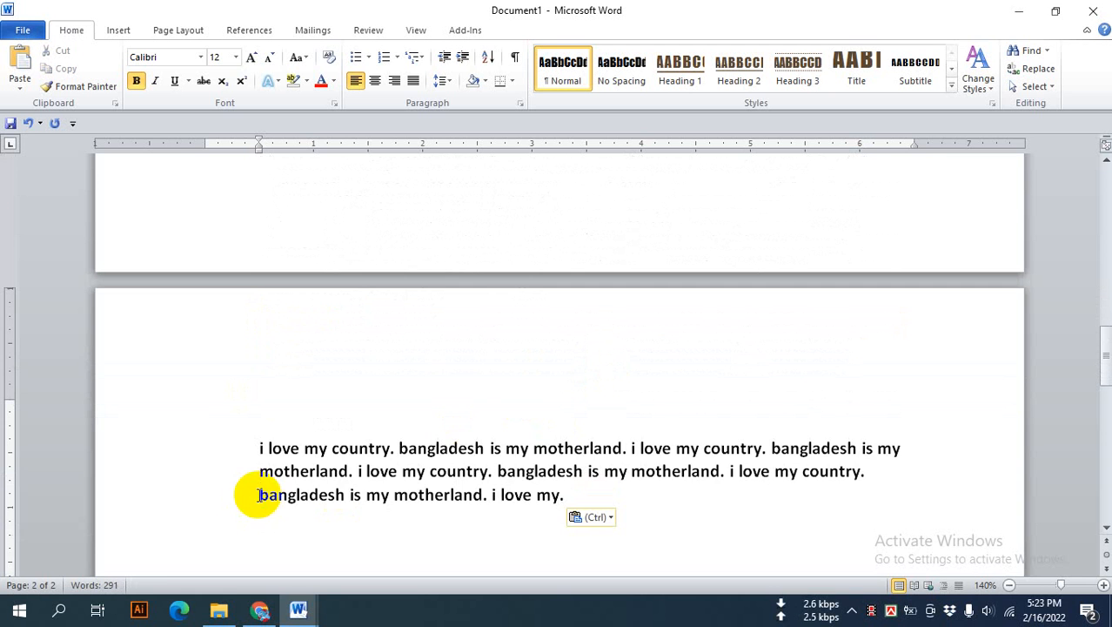
Step: Convert the pasted lowercase paragraph on the second page to UPPERCASE
{"action": "left_click_drag", "start_coordinate": [258, 450], "coordinate": [565, 492]}
{"action": "left_click", "coordinate": [566, 492]}
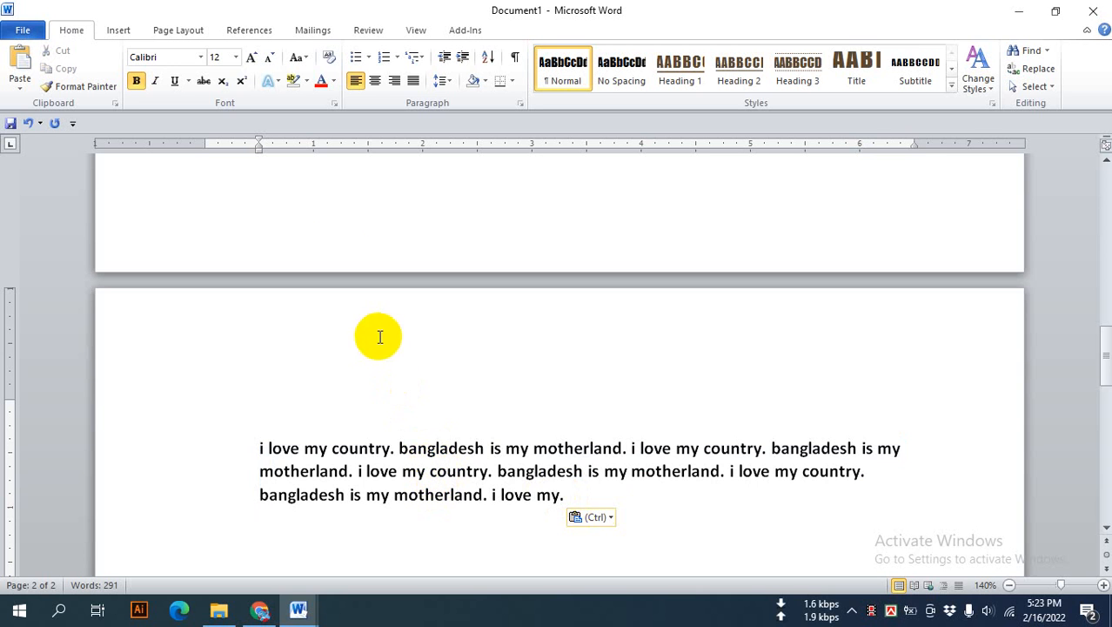
{"action": "left_click_drag", "start_coordinate": [257, 447], "coordinate": [565, 493]}
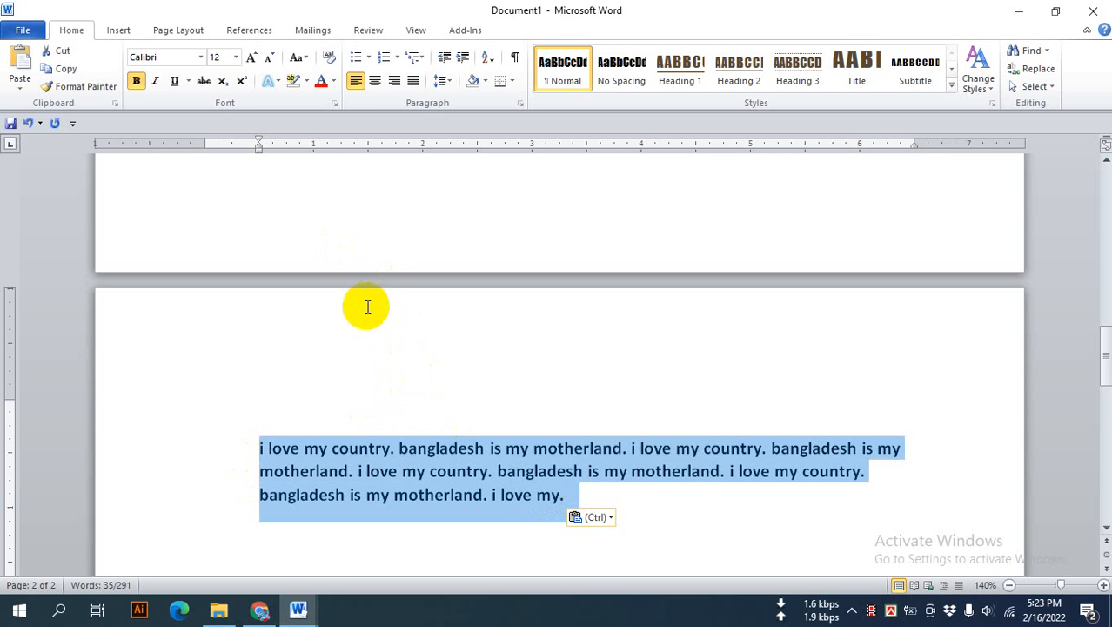
{"action": "left_click", "coordinate": [300, 57]}
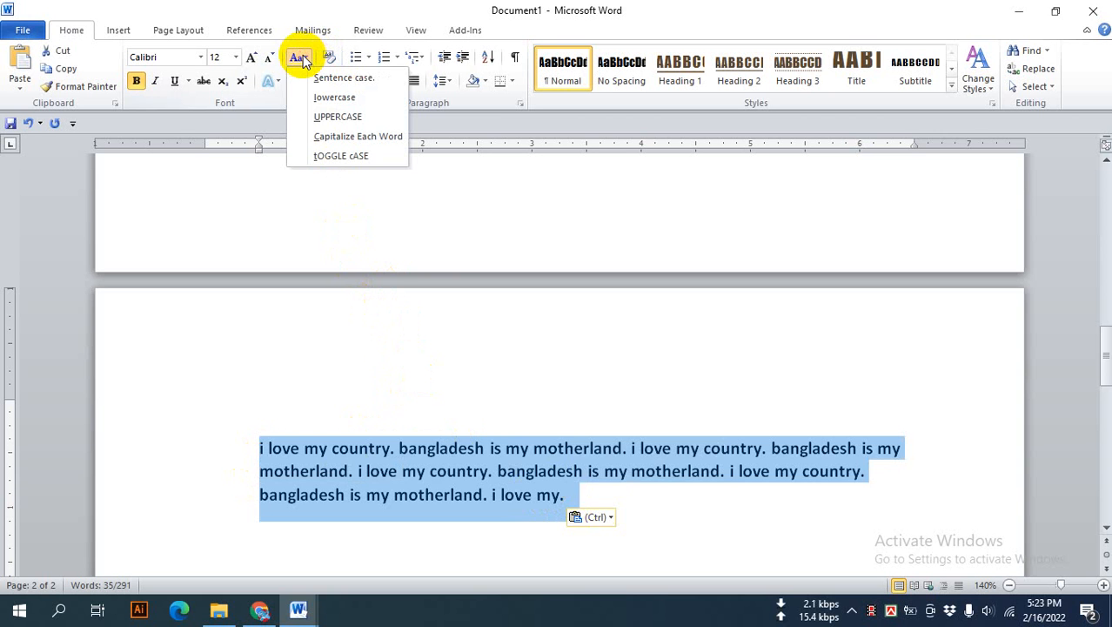
{"action": "left_click", "coordinate": [326, 117]}
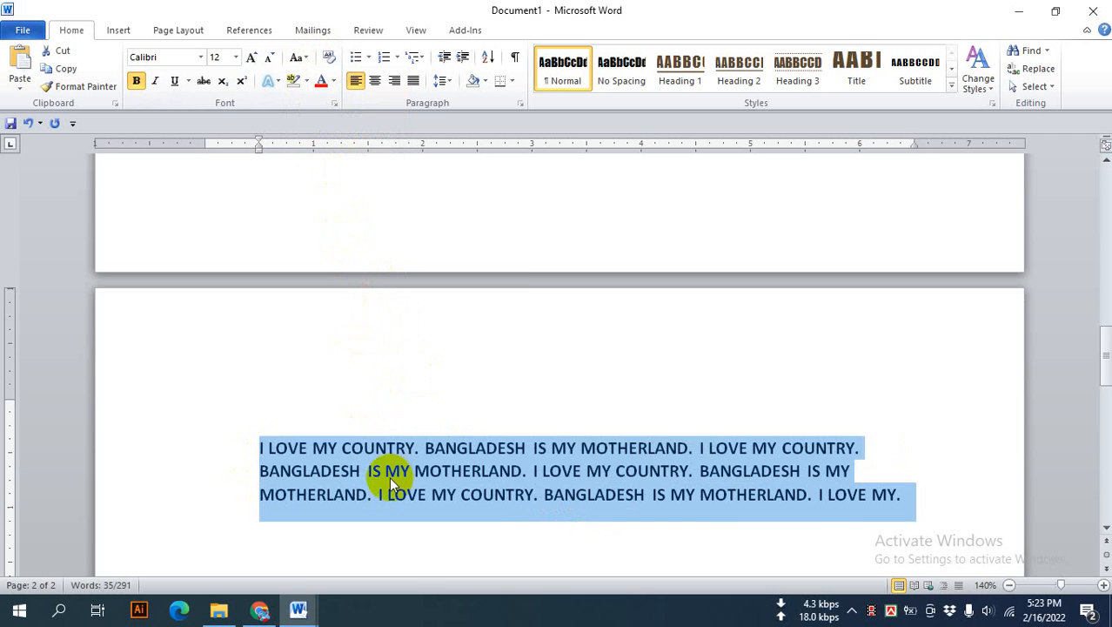
{"action": "scroll", "coordinate": [385, 466], "scroll_direction": "down", "scroll_amount": 1}
{"action": "scroll", "coordinate": [371, 459], "scroll_direction": "down", "scroll_amount": 1}
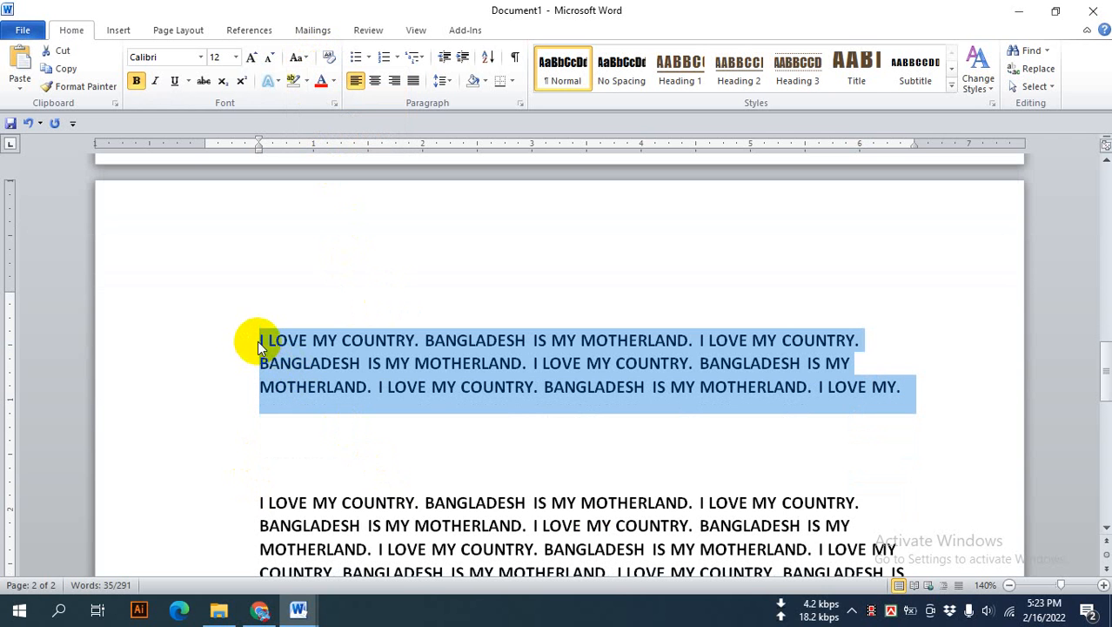
{"action": "left_click", "coordinate": [476, 365]}
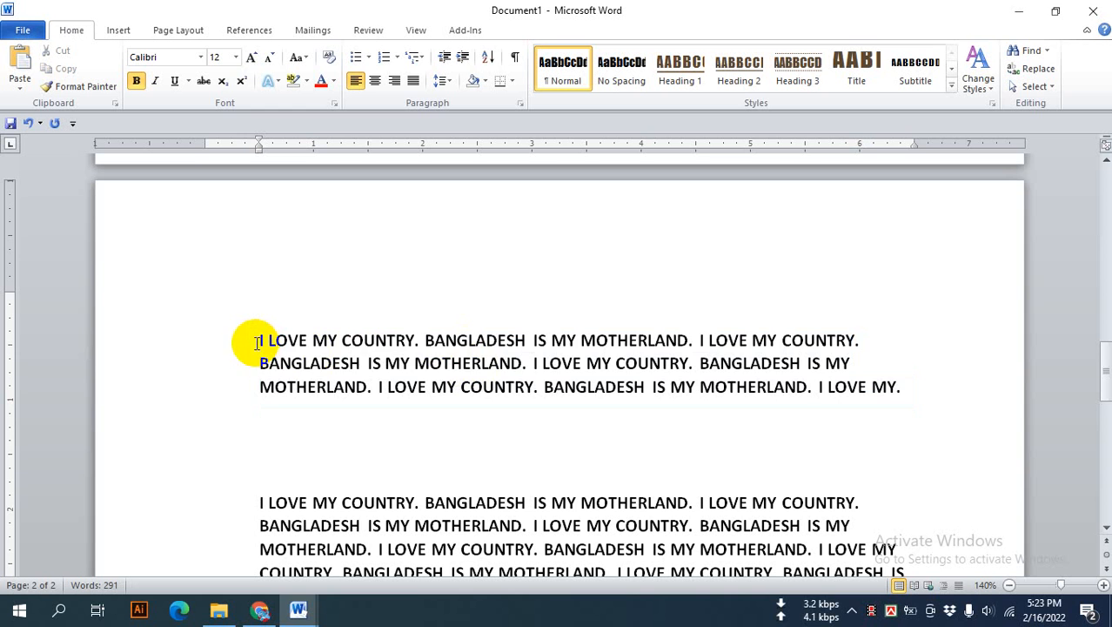
{"action": "left_click_drag", "start_coordinate": [260, 341], "coordinate": [888, 380]}
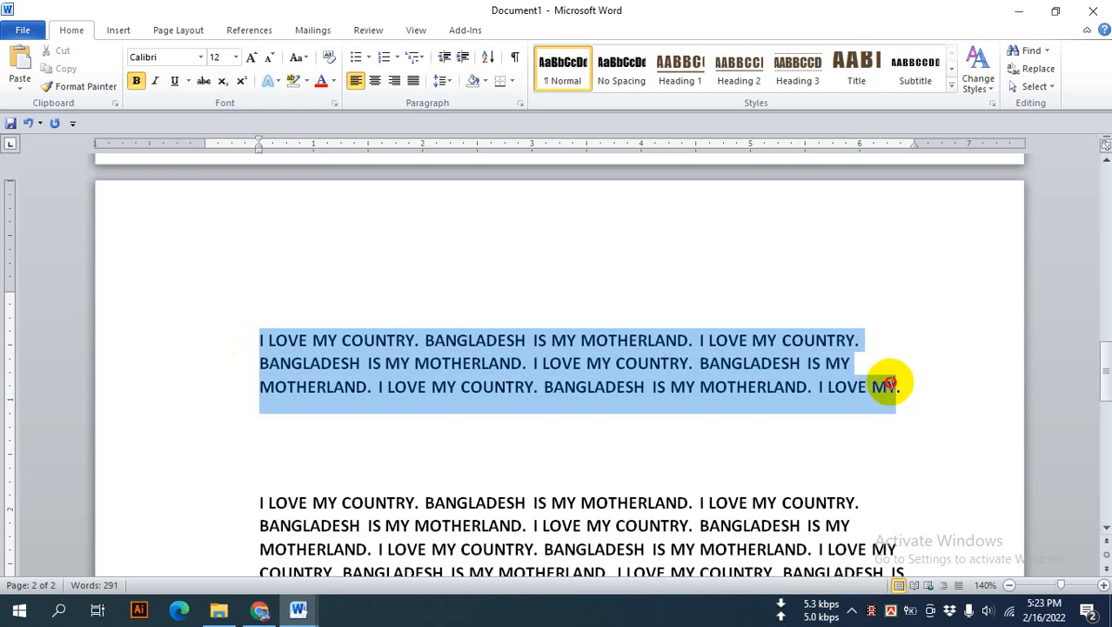
{"action": "left_click", "coordinate": [701, 390]}
Step: Apply Capitalize Each Word to the second paragraph on the second page
{"action": "scroll", "coordinate": [479, 413], "scroll_direction": "down", "scroll_amount": 1}
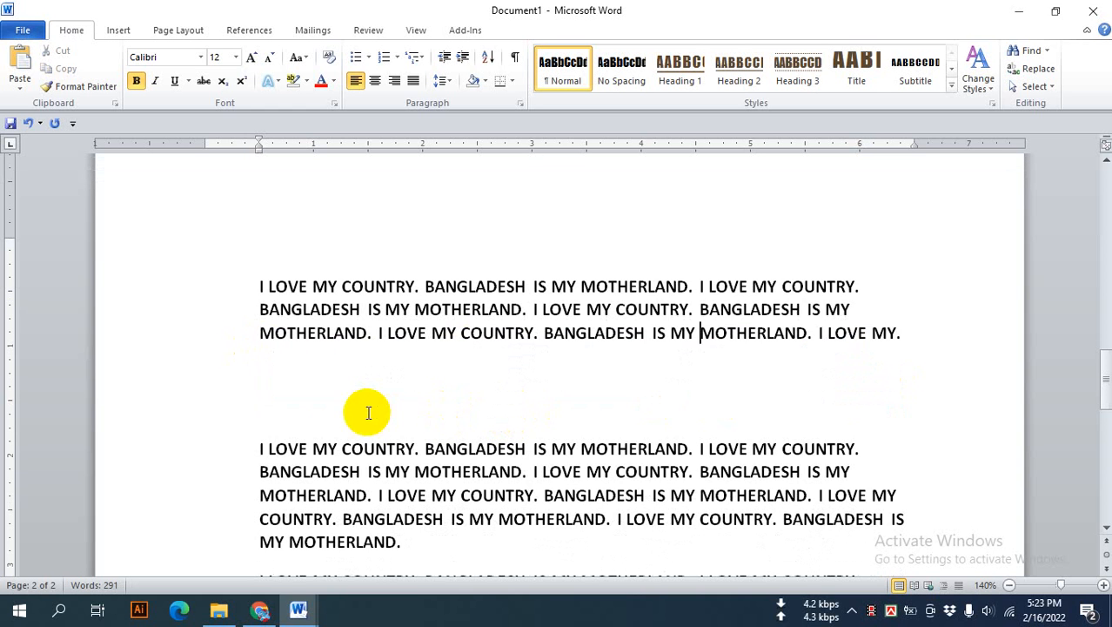
{"action": "scroll", "coordinate": [348, 402], "scroll_direction": "down", "scroll_amount": 1}
{"action": "left_click_drag", "start_coordinate": [260, 395], "coordinate": [403, 478]}
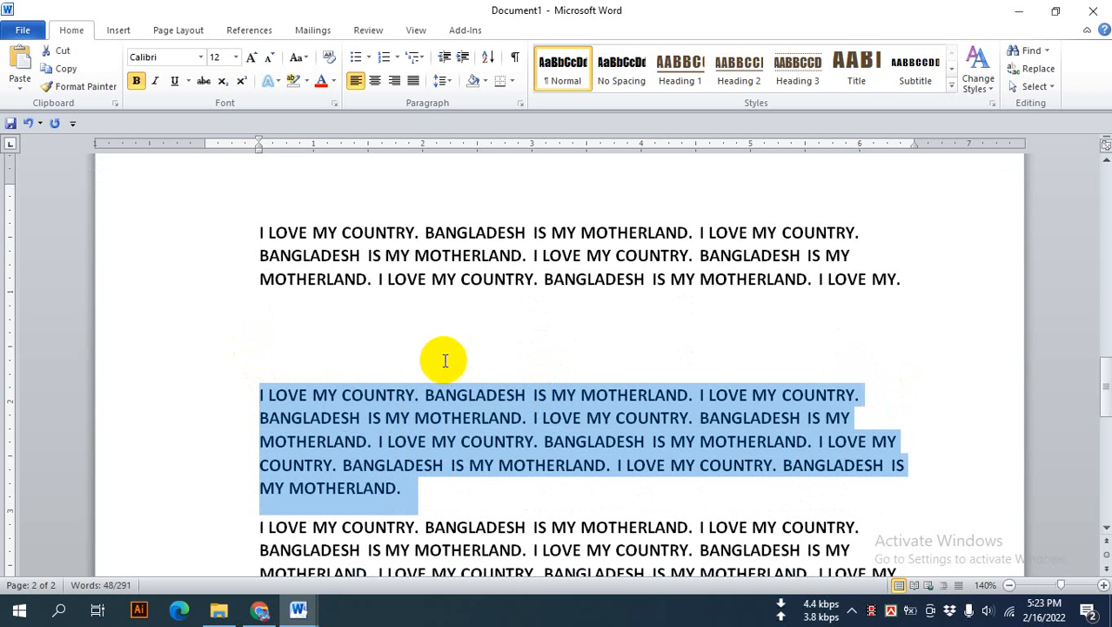
{"action": "mouse_move", "coordinate": [427, 425]}
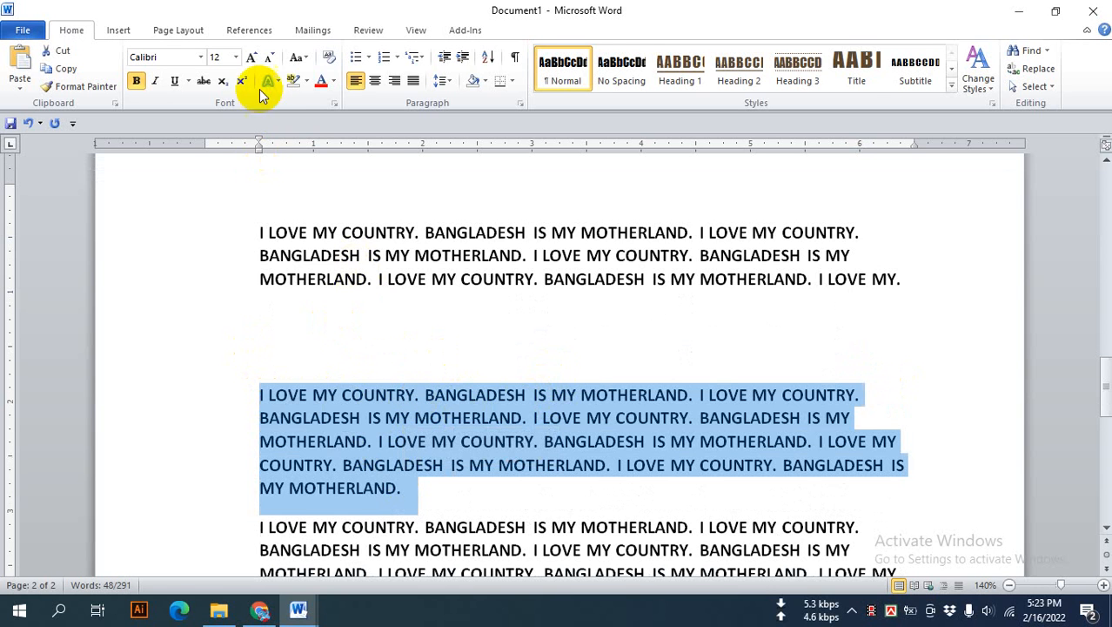
{"action": "left_click", "coordinate": [295, 57]}
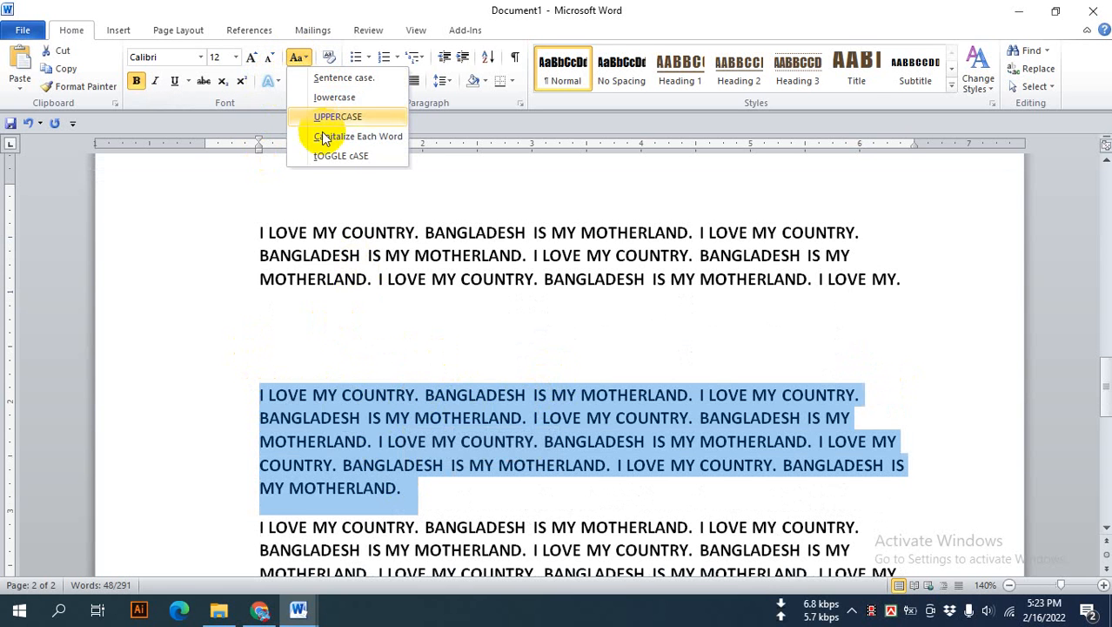
{"action": "left_click", "coordinate": [379, 136]}
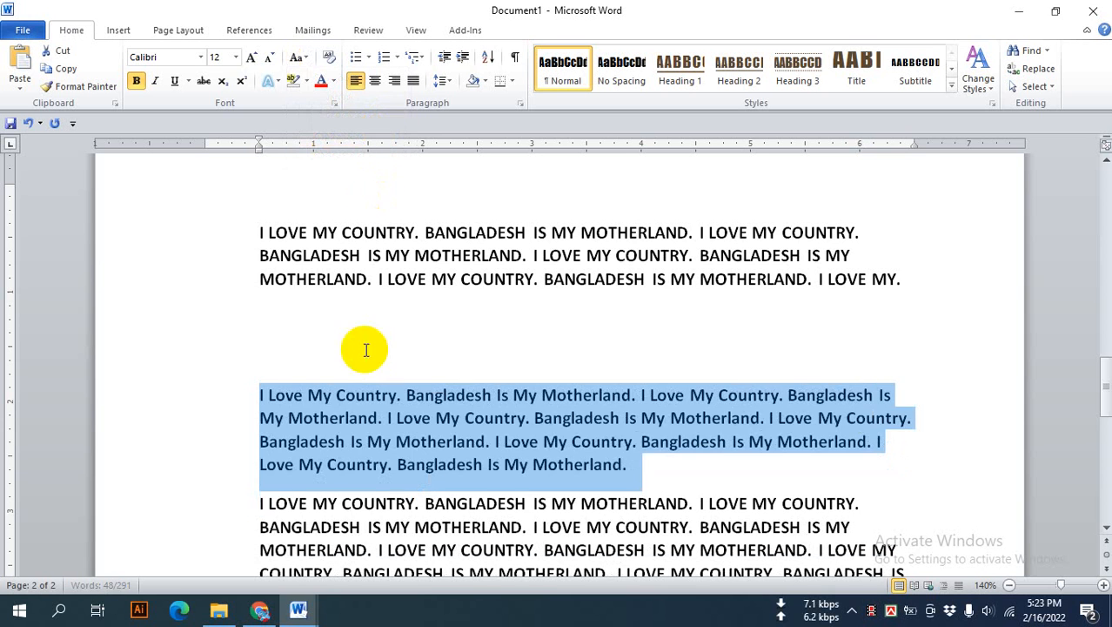
Step: Insert a blank line after the paragraph with each word capitalized
{"action": "left_click", "coordinate": [334, 396]}
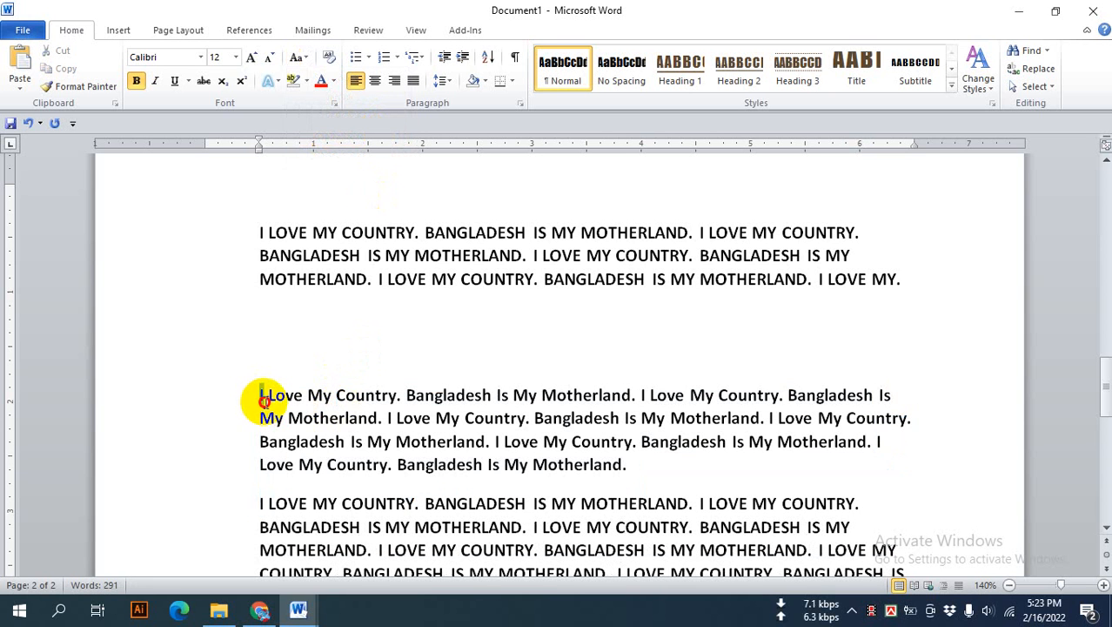
{"action": "left_click_drag", "start_coordinate": [268, 397], "coordinate": [361, 406]}
{"action": "left_click", "coordinate": [308, 396]}
{"action": "left_click", "coordinate": [339, 401]}
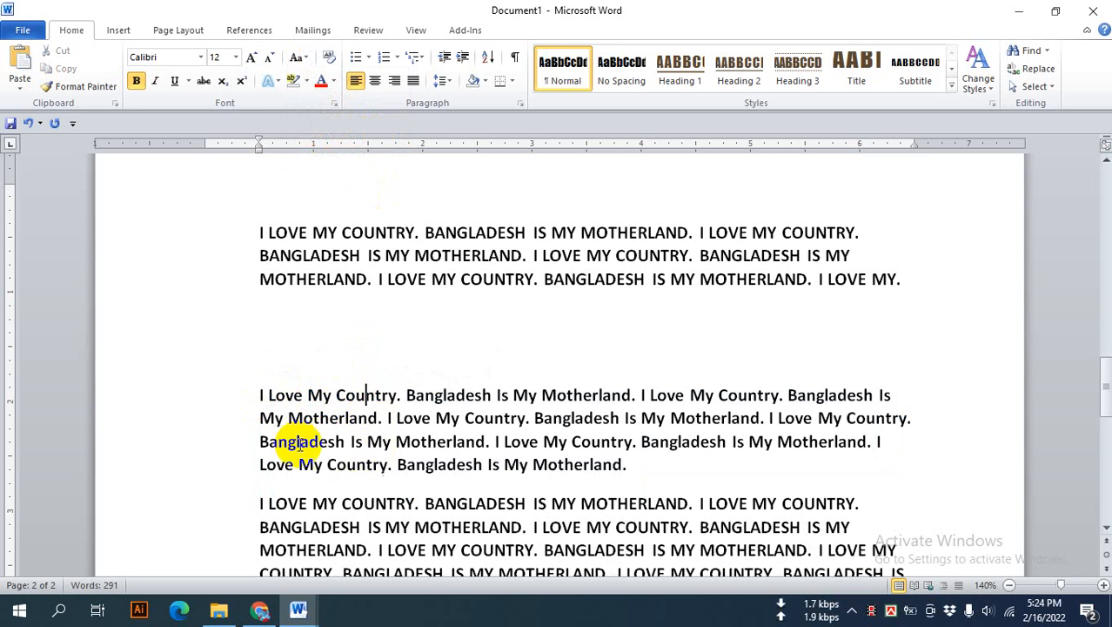
{"action": "left_click_drag", "start_coordinate": [258, 397], "coordinate": [630, 462]}
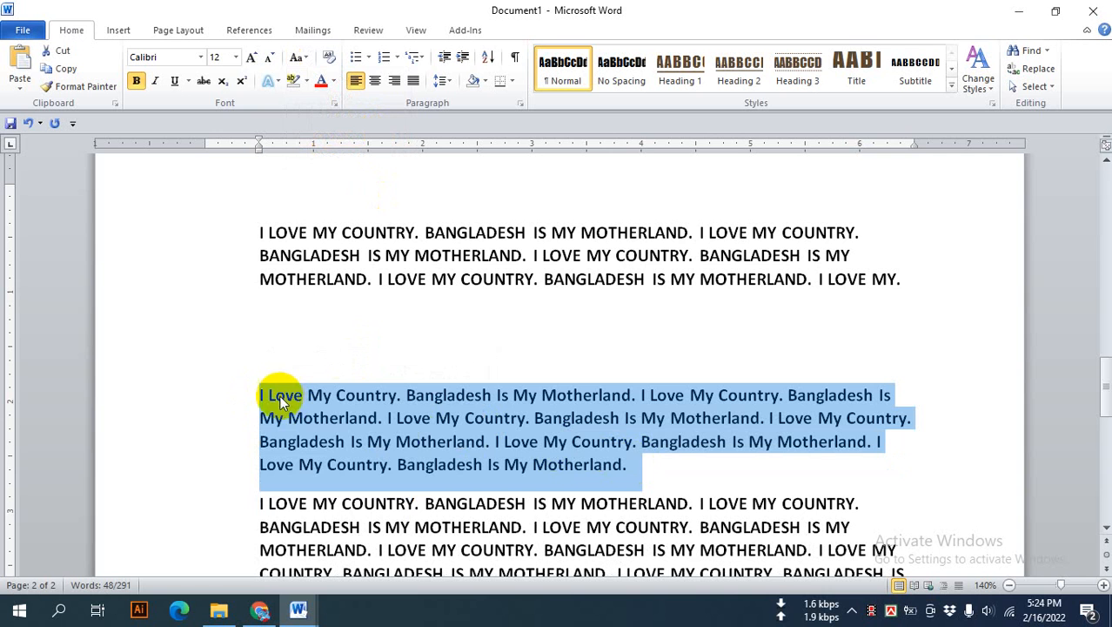
{"action": "left_click", "coordinate": [345, 417]}
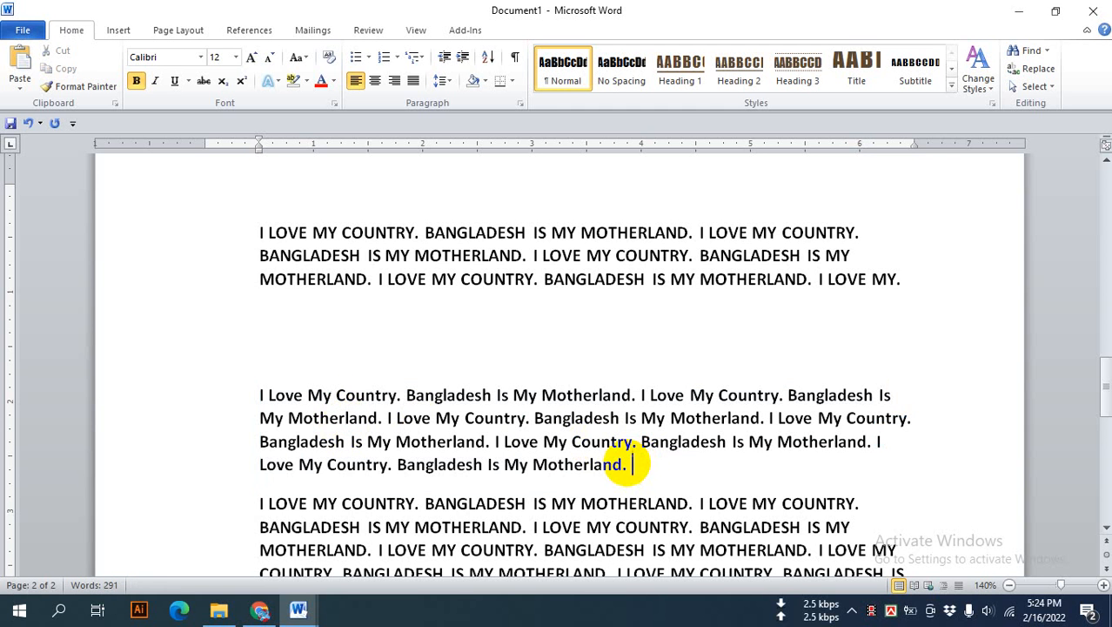
{"action": "key", "text": "Return"}
Step: Apply tOGGLE cASE to the uppercase paragraph directly below the Capitalize Each Word paragraph
{"action": "scroll", "coordinate": [574, 435], "scroll_direction": "down", "scroll_amount": 2}
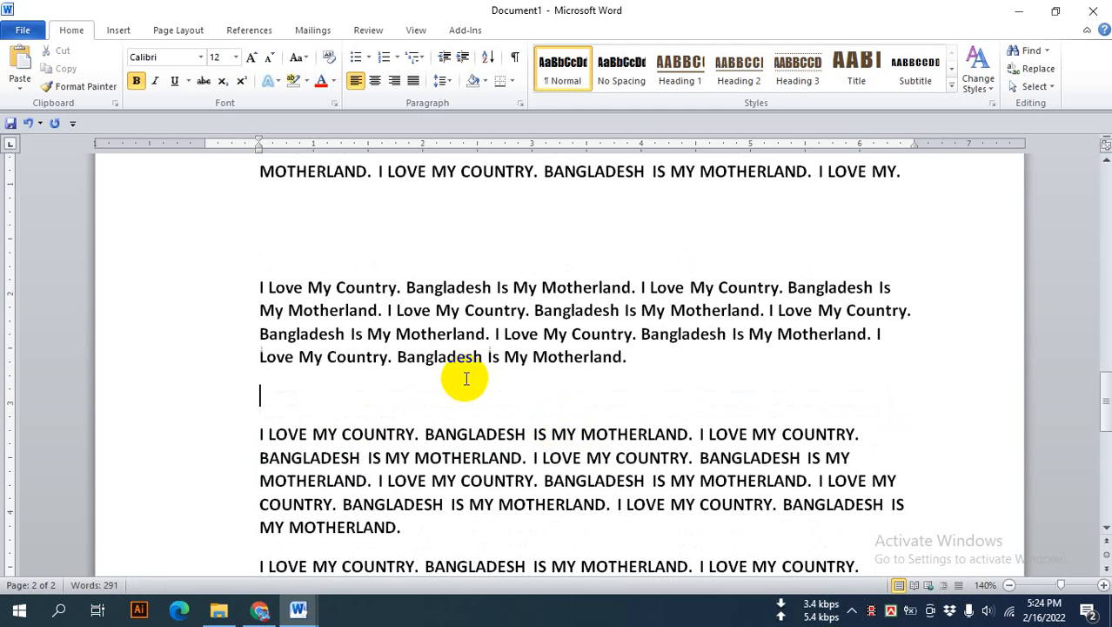
{"action": "scroll", "coordinate": [466, 379], "scroll_direction": "down", "scroll_amount": 1}
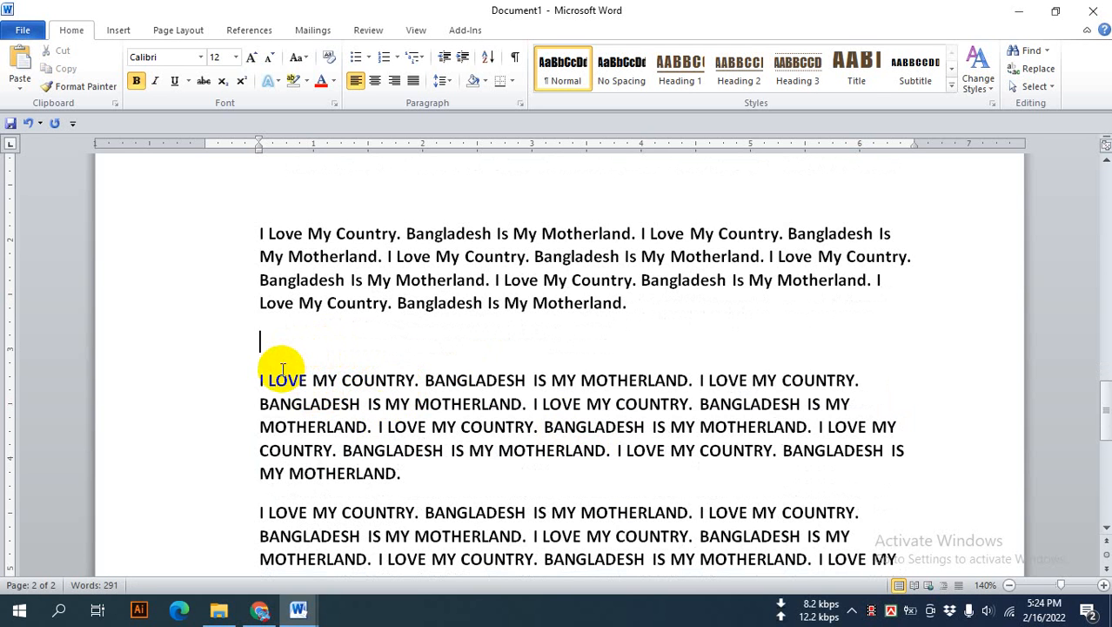
{"action": "scroll", "coordinate": [277, 370], "scroll_direction": "down", "scroll_amount": 1}
{"action": "left_click_drag", "start_coordinate": [259, 326], "coordinate": [403, 419]}
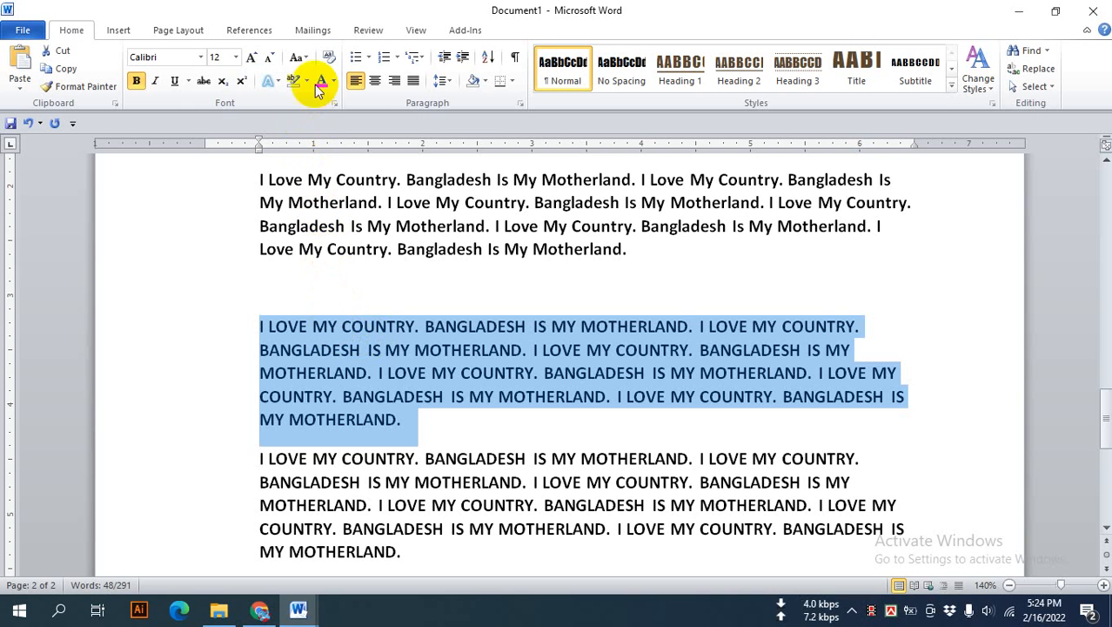
{"action": "left_click", "coordinate": [301, 57]}
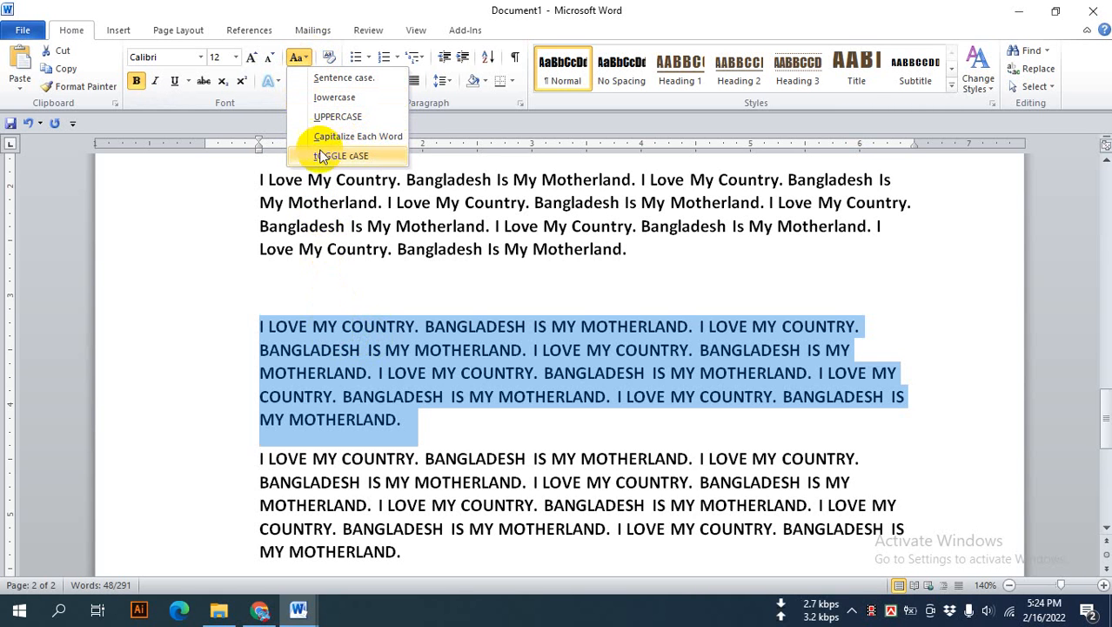
{"action": "left_click", "coordinate": [346, 161]}
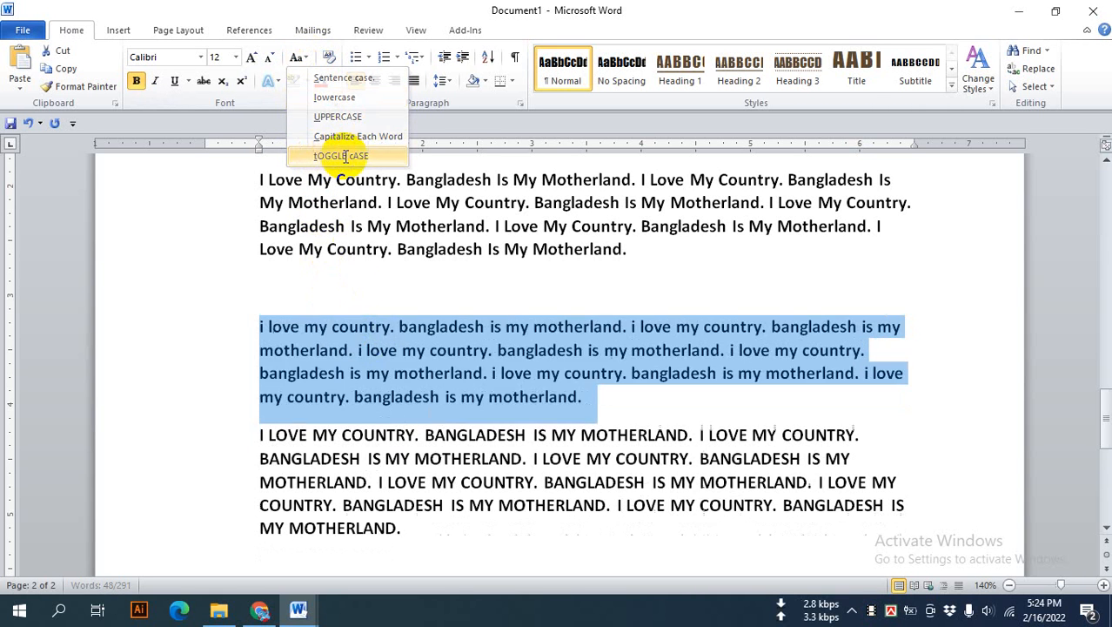
{"action": "left_click", "coordinate": [345, 372]}
{"action": "left_click_drag", "start_coordinate": [258, 332], "coordinate": [417, 336]}
{"action": "left_click", "coordinate": [320, 339]}
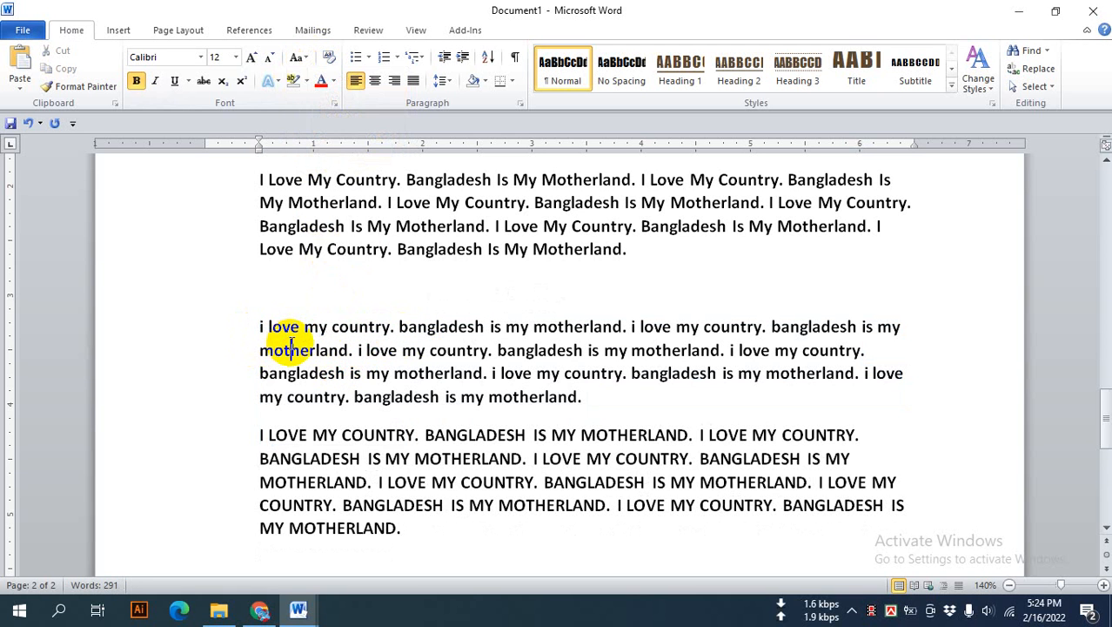
Step: Reapply tOGGLE cASE to the same paragraph so each sentence starts with a lowercase letter followed by capitals, and select it
{"action": "left_click_drag", "start_coordinate": [257, 327], "coordinate": [614, 402]}
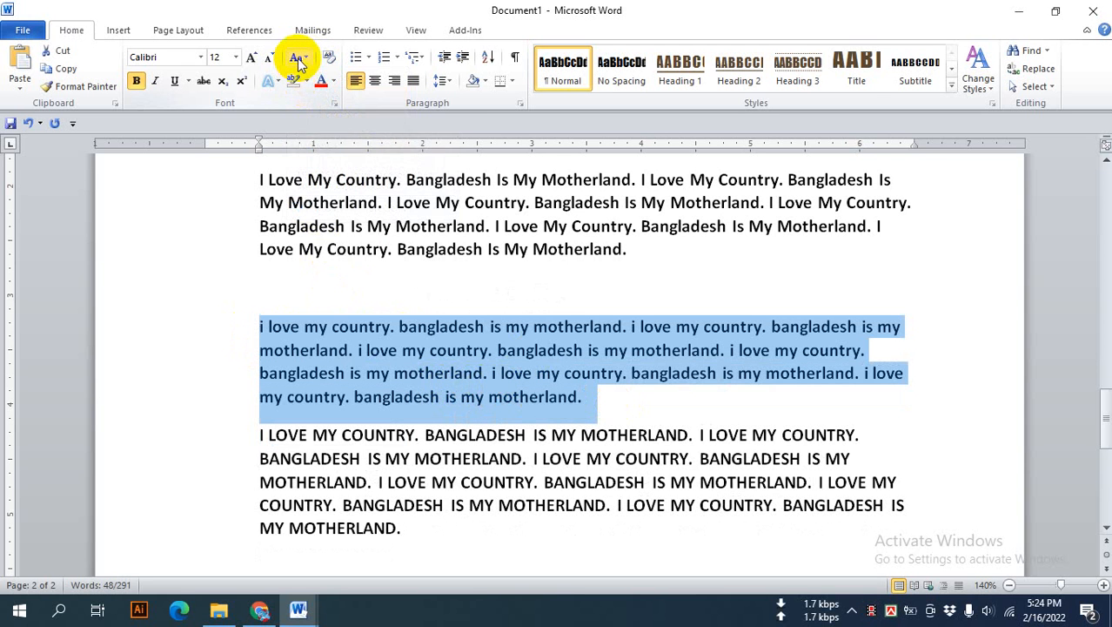
{"action": "left_click", "coordinate": [297, 58]}
{"action": "left_click", "coordinate": [338, 157]}
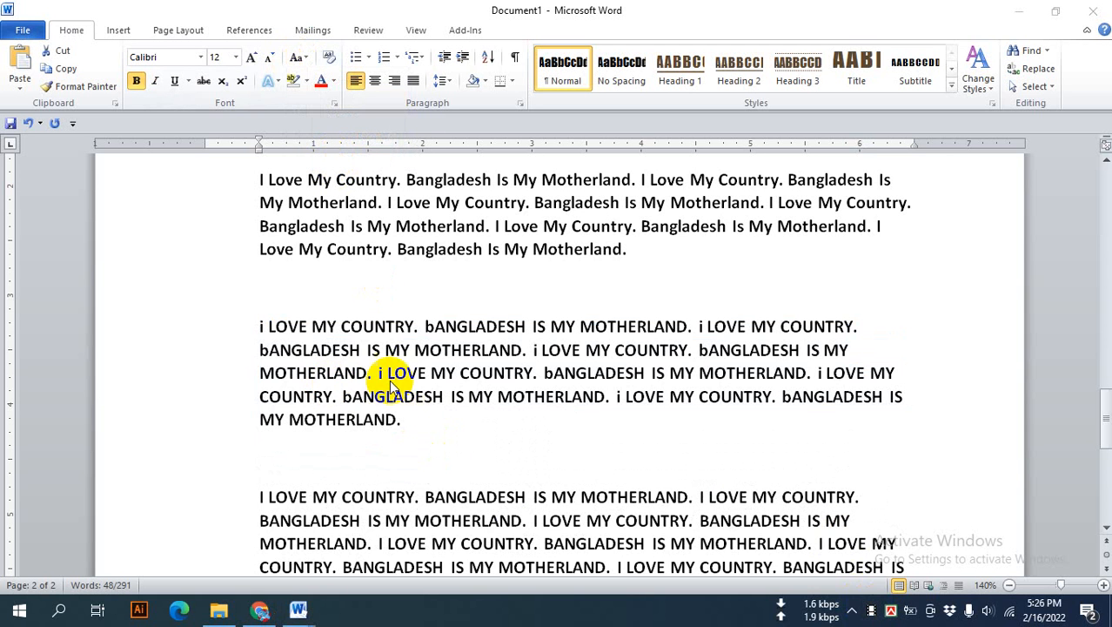
{"action": "triple_click", "coordinate": [355, 357]}
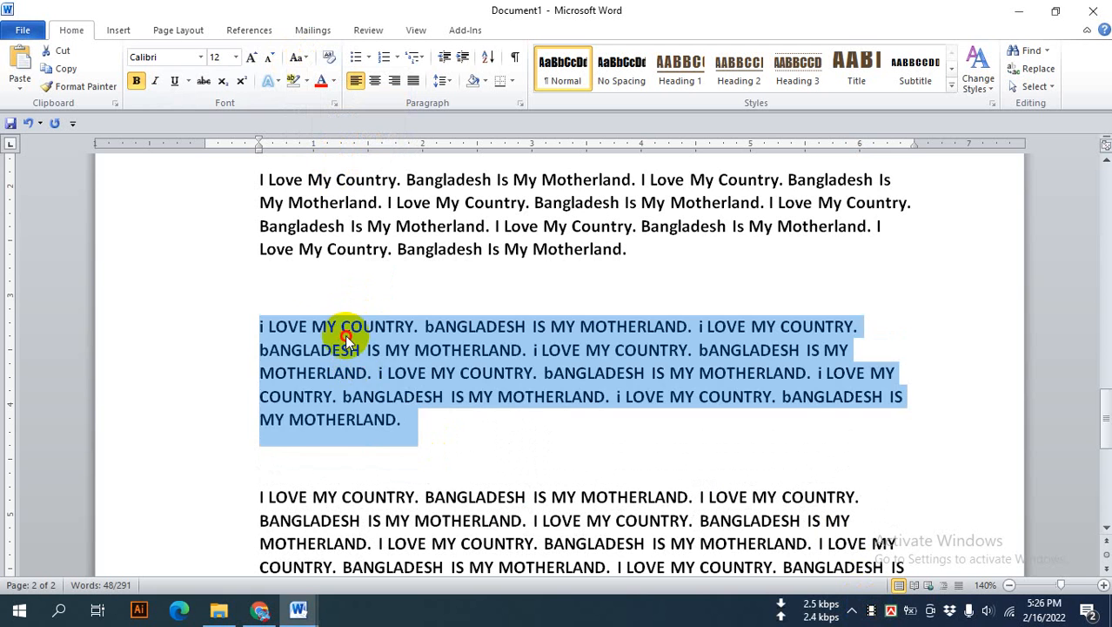
{"action": "left_click", "coordinate": [347, 338]}
{"action": "left_click_drag", "start_coordinate": [255, 330], "coordinate": [417, 435]}
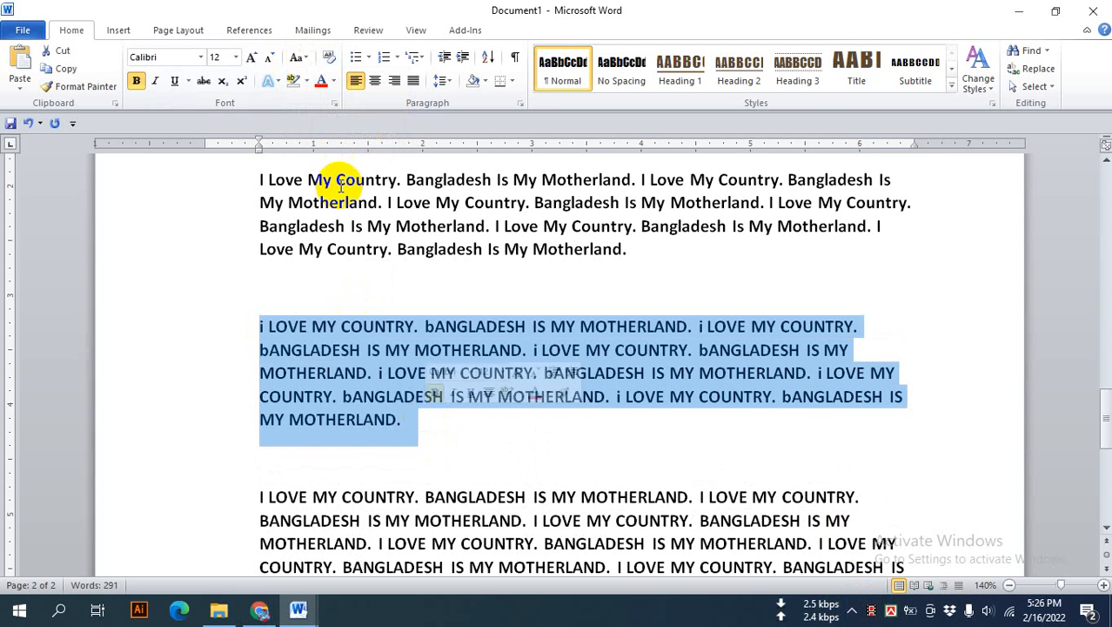
Step: Try Sentence case followed by tOGGLE cASE on the selected toggled paragraph
{"action": "left_click", "coordinate": [306, 57]}
{"action": "left_click", "coordinate": [304, 80]}
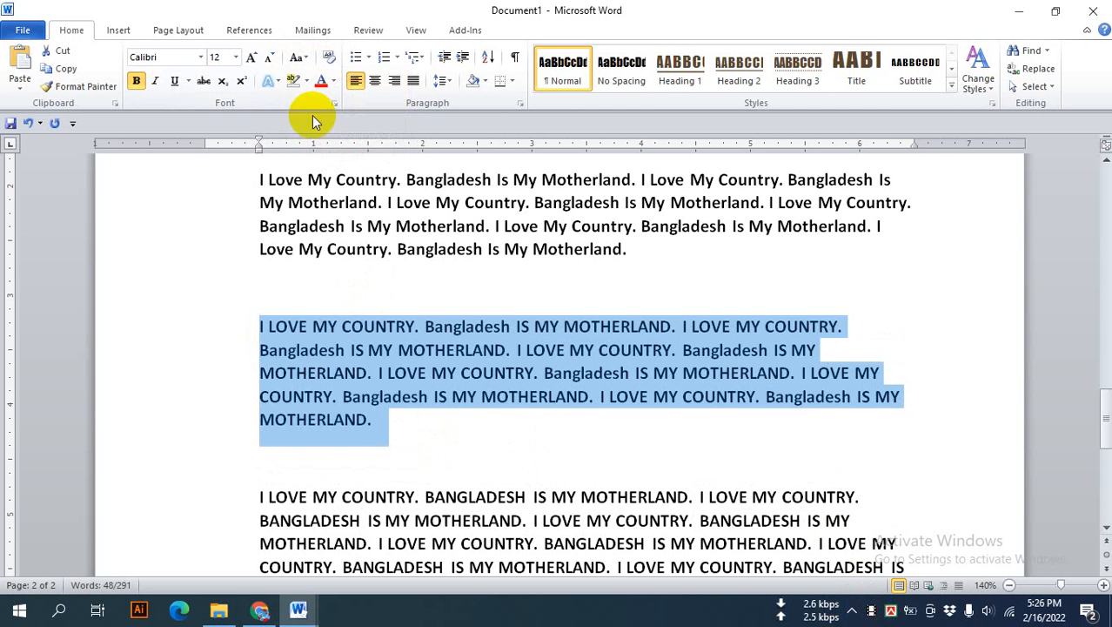
{"action": "left_click", "coordinate": [299, 57]}
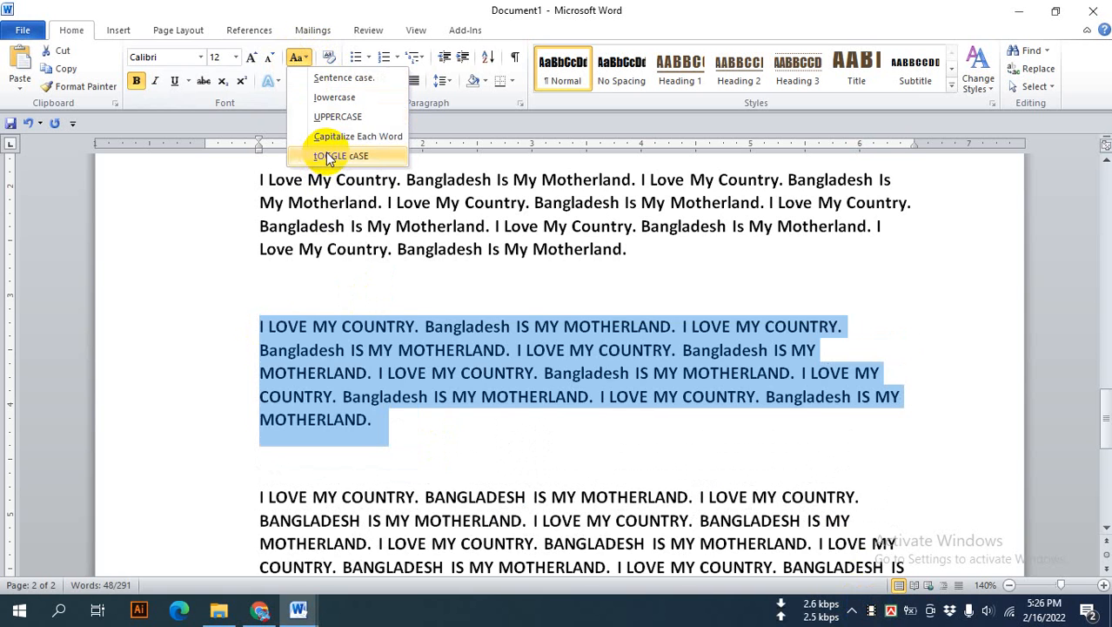
{"action": "left_click", "coordinate": [329, 156]}
{"action": "left_click", "coordinate": [334, 348]}
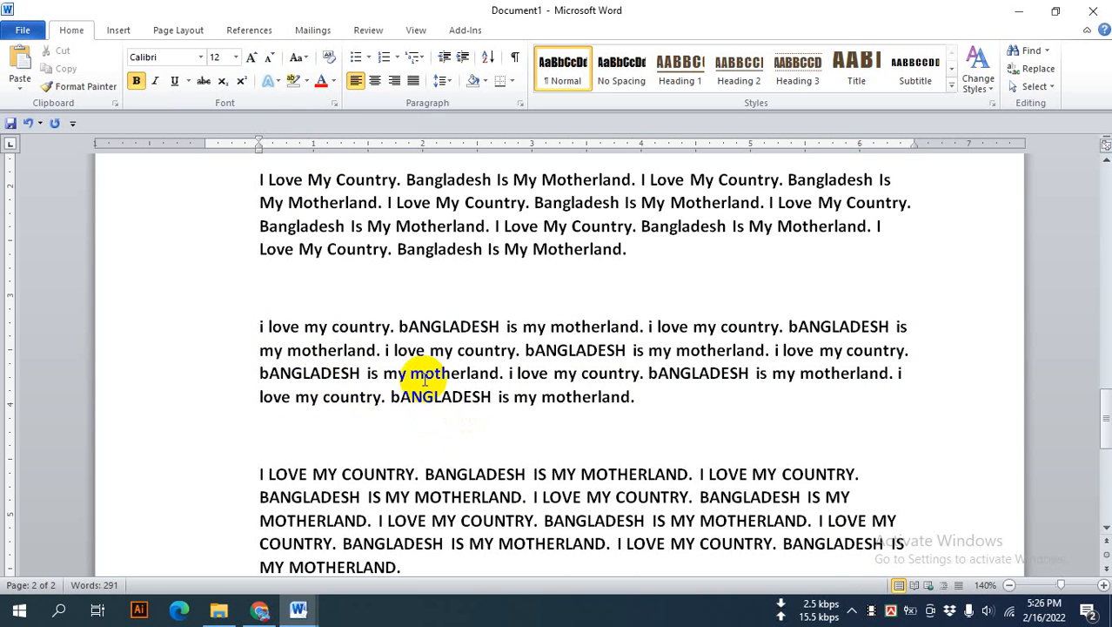
Step: Reset the same paragraph to Sentence case and apply tOGGLE cASE to it, leaving only each sentence's first letter lowercase
{"action": "left_click_drag", "start_coordinate": [260, 327], "coordinate": [666, 385]}
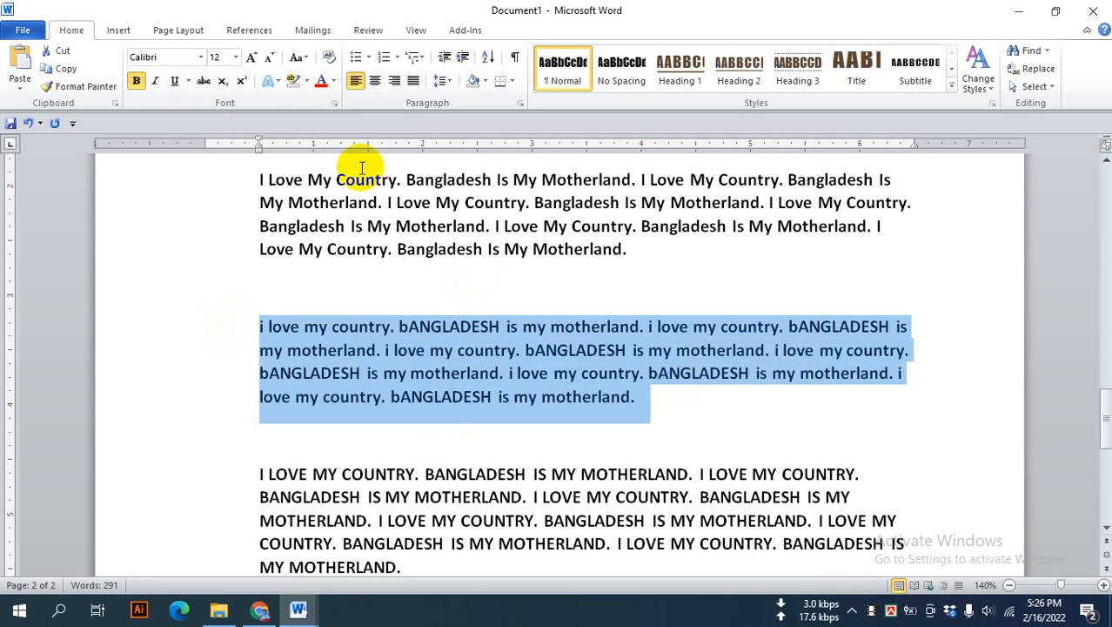
{"action": "left_click", "coordinate": [299, 56]}
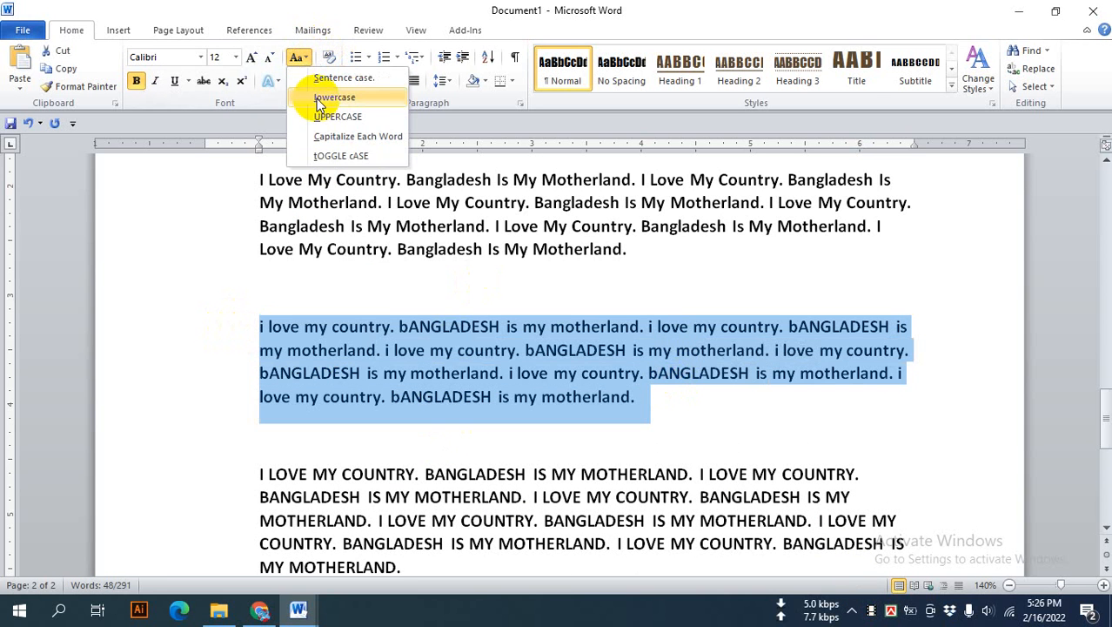
{"action": "left_click", "coordinate": [341, 78]}
{"action": "left_click", "coordinate": [581, 397]}
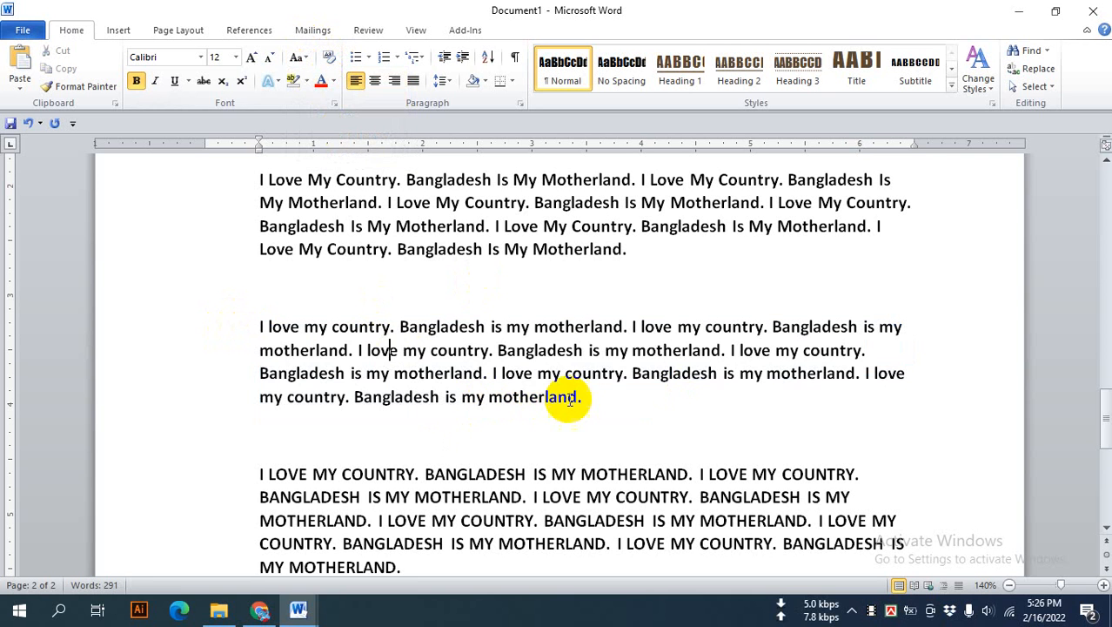
{"action": "double_click", "coordinate": [242, 325]}
{"action": "left_click", "coordinate": [296, 56]}
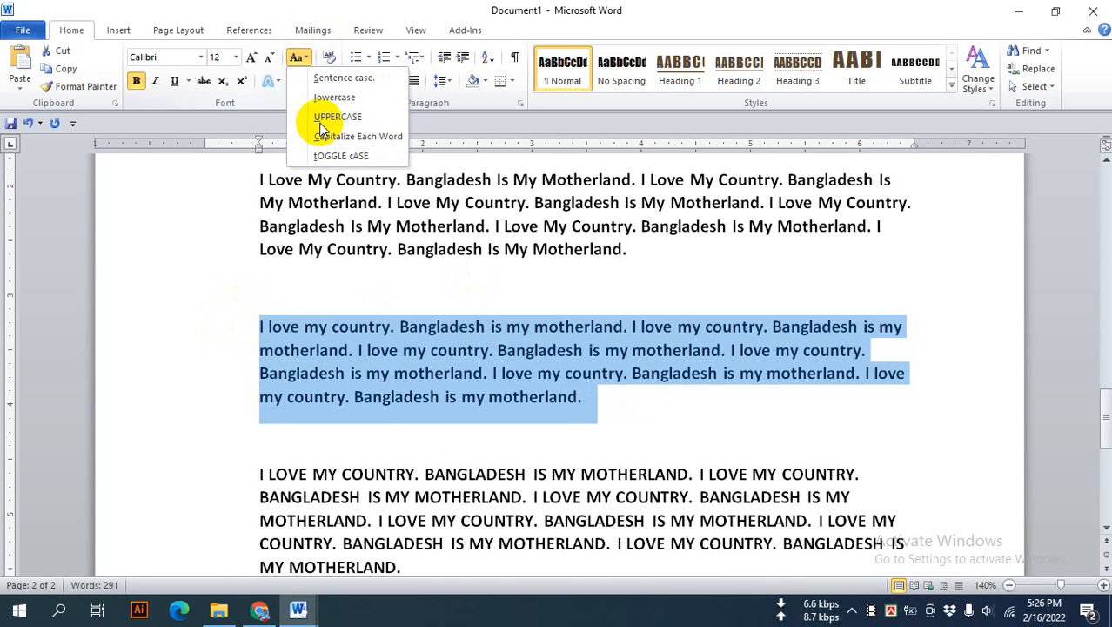
{"action": "left_click", "coordinate": [329, 153]}
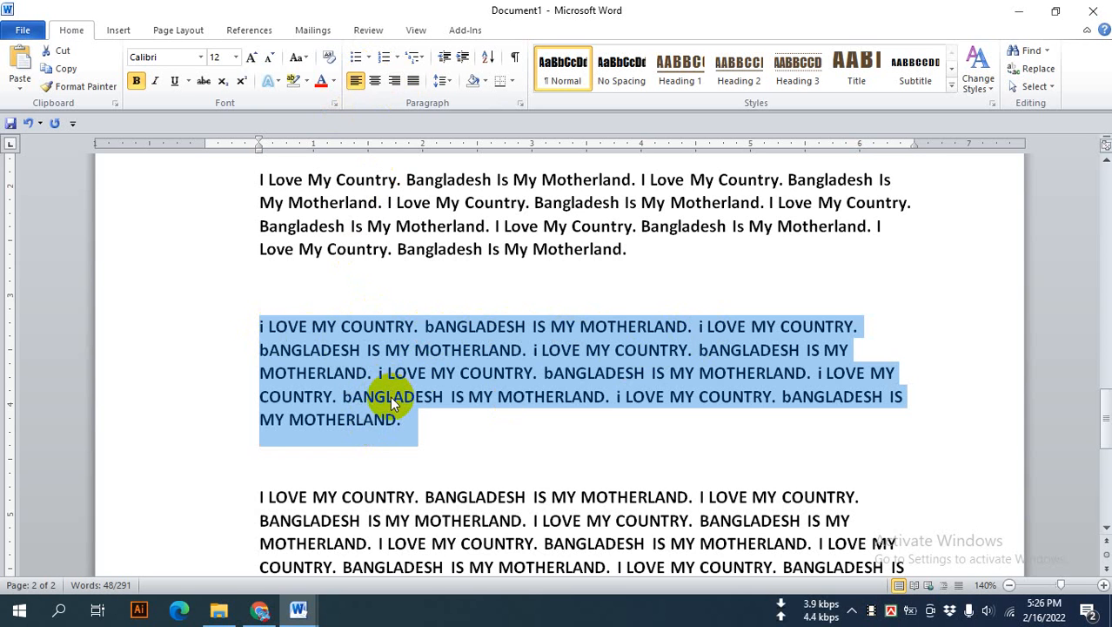
Step: Apply Sentence case to the uppercase paragraph at the end of the second page
{"action": "scroll", "coordinate": [413, 379], "scroll_direction": "down", "scroll_amount": 1}
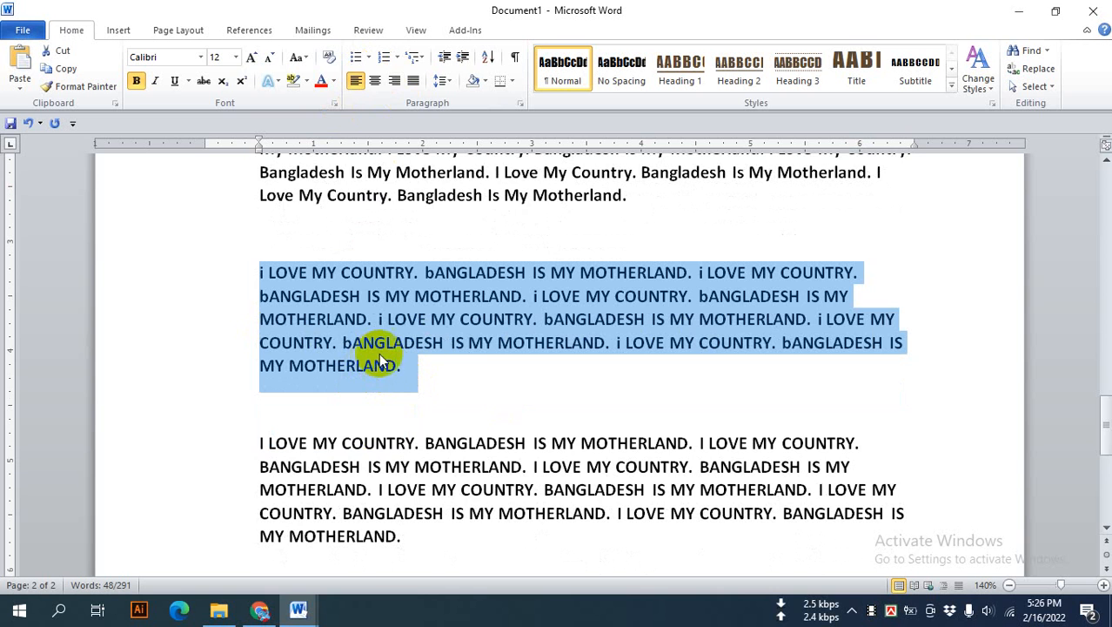
{"action": "scroll", "coordinate": [383, 364], "scroll_direction": "down", "scroll_amount": 3}
{"action": "scroll", "coordinate": [366, 352], "scroll_direction": "up", "scroll_amount": 1}
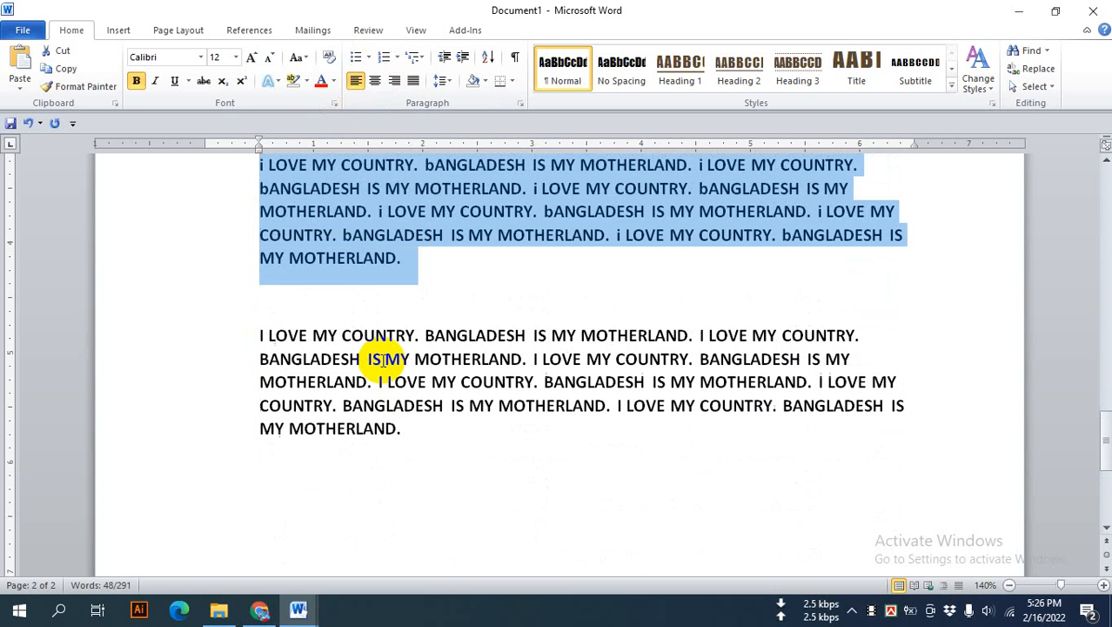
{"action": "left_click", "coordinate": [339, 259]}
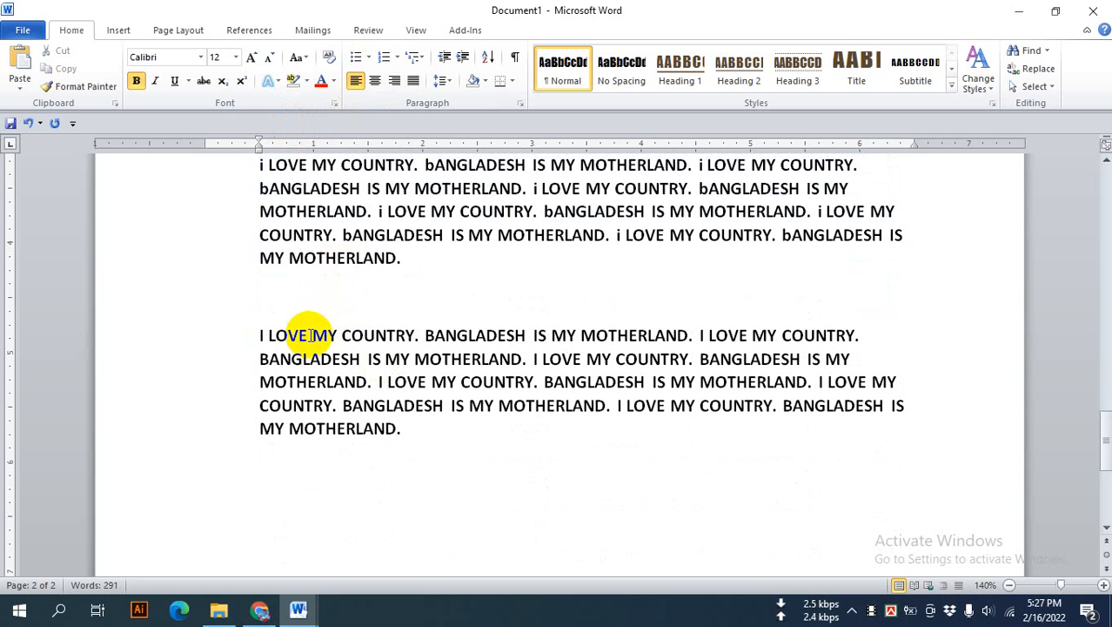
{"action": "left_click_drag", "start_coordinate": [252, 335], "coordinate": [417, 435]}
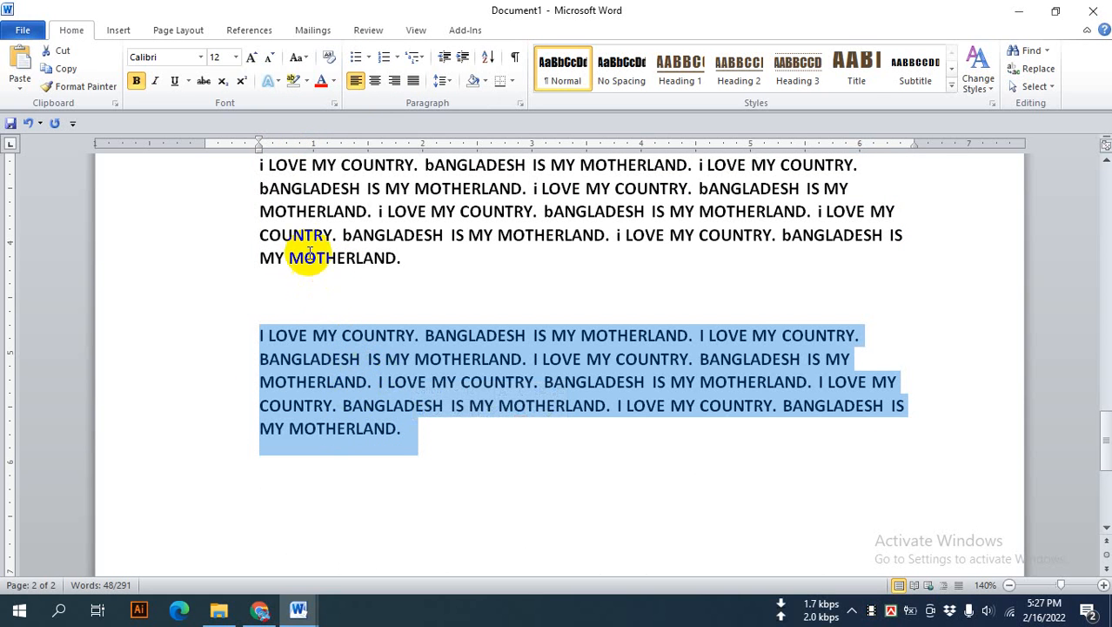
{"action": "left_click", "coordinate": [298, 59]}
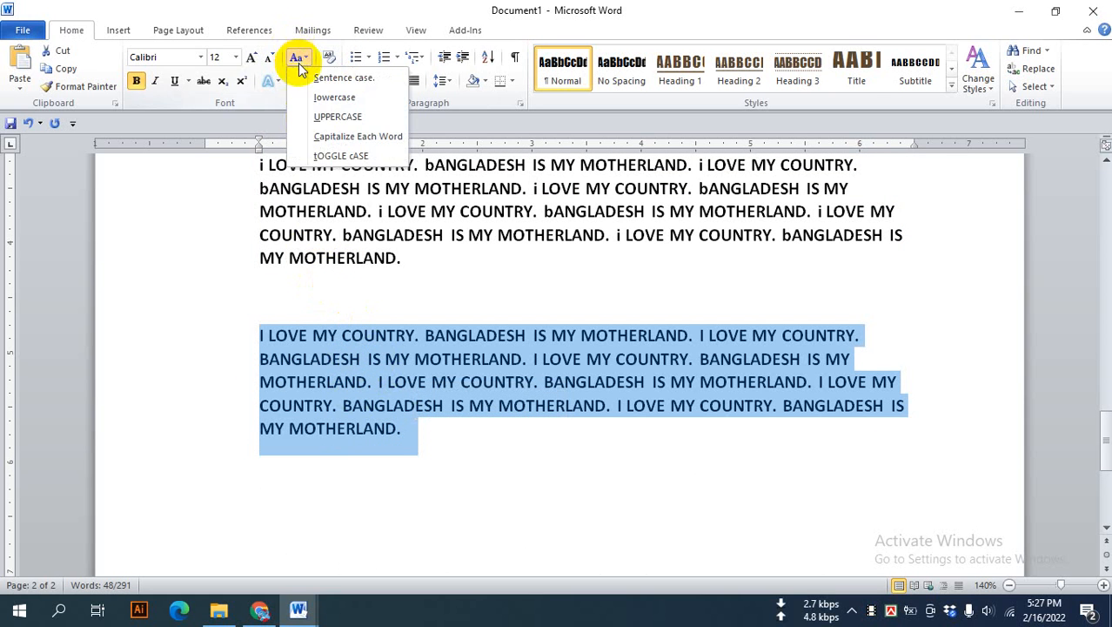
{"action": "left_click", "coordinate": [341, 78]}
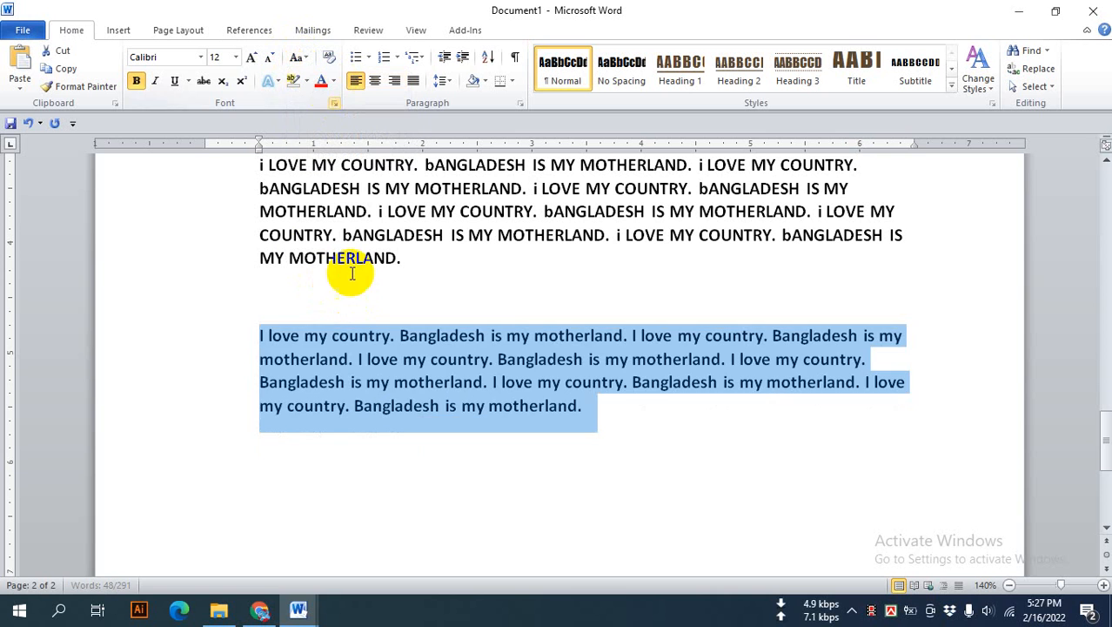
{"action": "left_click", "coordinate": [359, 336]}
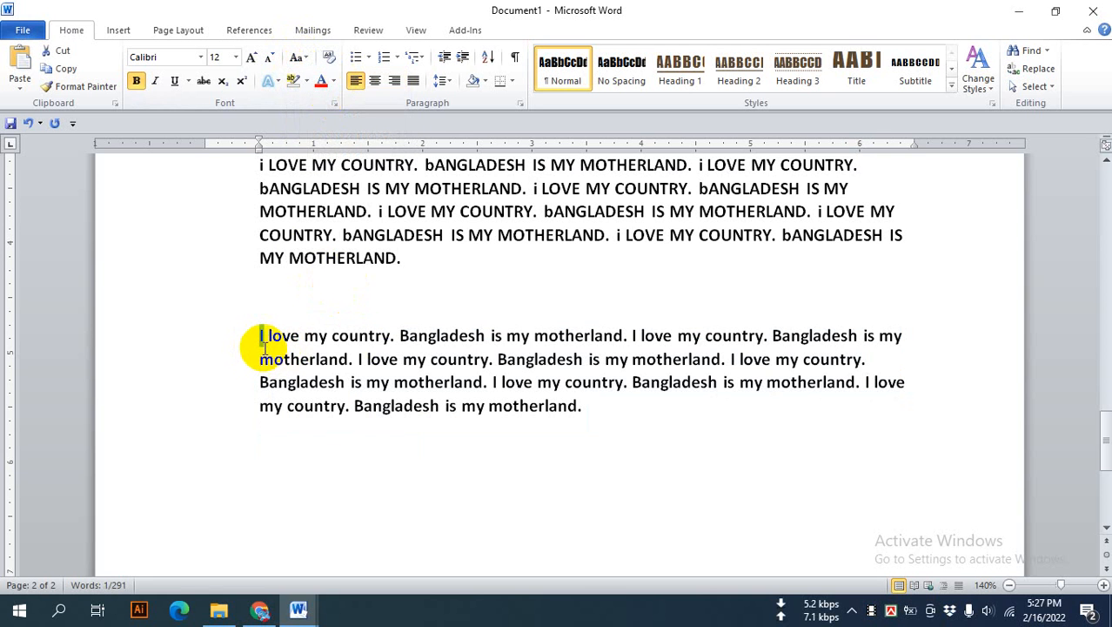
{"action": "left_click", "coordinate": [263, 346]}
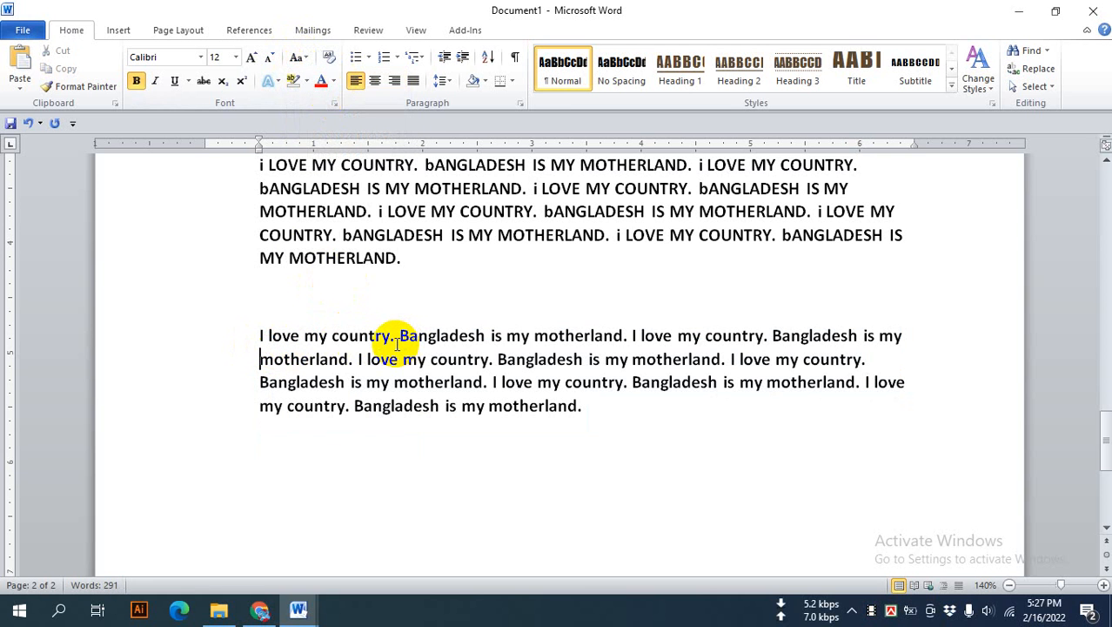
{"action": "left_click_drag", "start_coordinate": [405, 340], "coordinate": [410, 340]}
{"action": "left_click", "coordinate": [407, 383]}
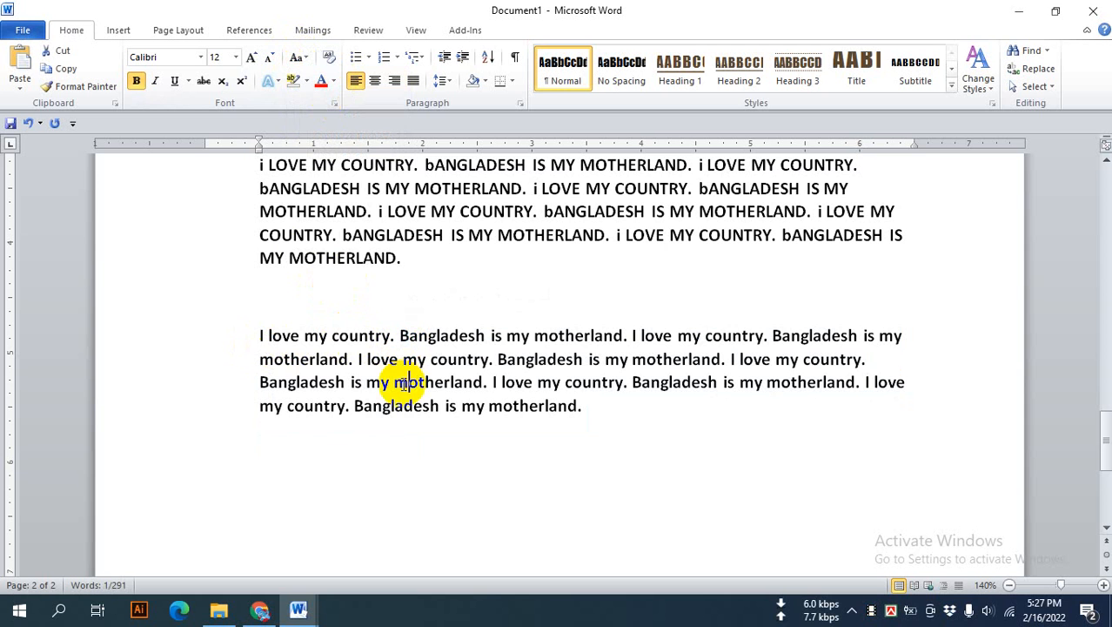
{"action": "scroll", "coordinate": [372, 389], "scroll_direction": "up", "scroll_amount": 3}
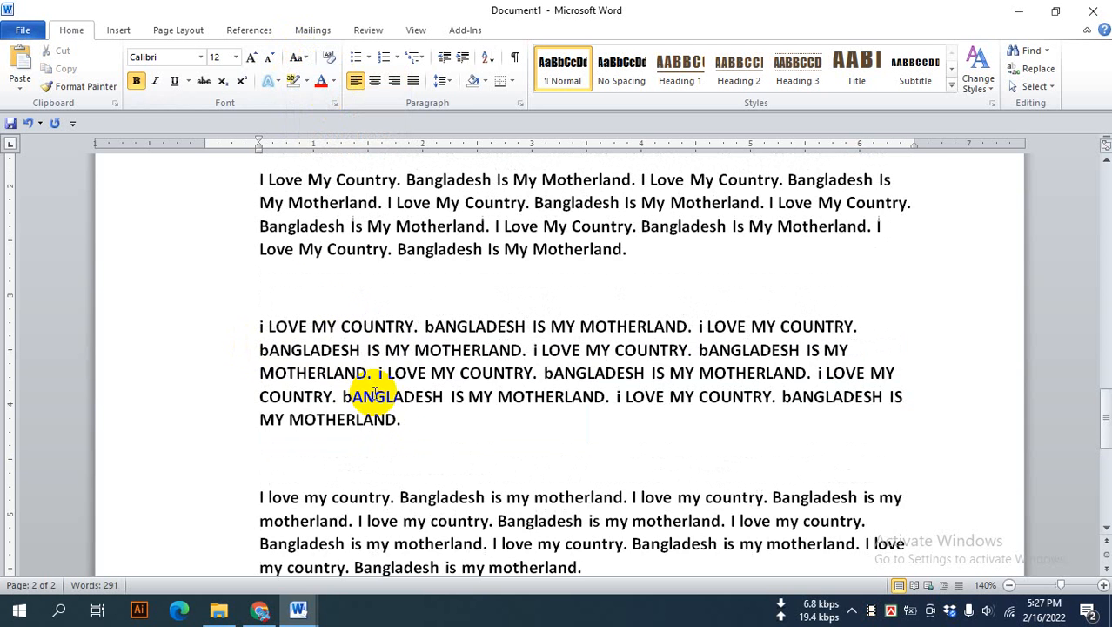
{"action": "scroll", "coordinate": [370, 383], "scroll_direction": "down", "scroll_amount": 3}
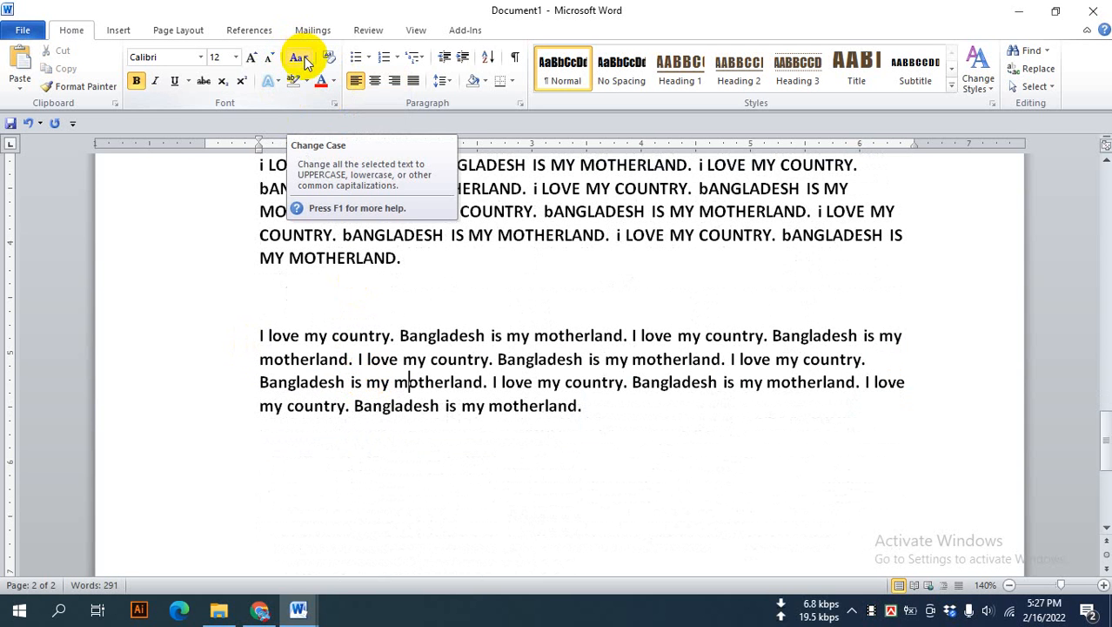
Step: Apply the green gradient text effect with reflection to the word "country" in the last paragraph's first sentence
{"action": "left_click", "coordinate": [625, 414]}
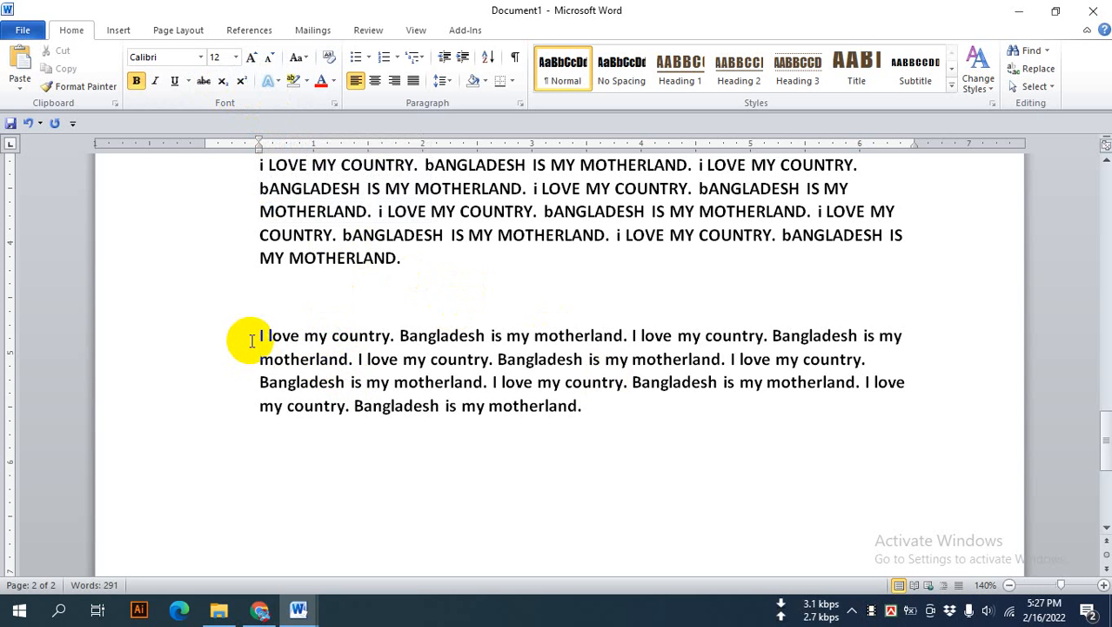
{"action": "left_click", "coordinate": [267, 83]}
{"action": "left_click", "coordinate": [323, 472]}
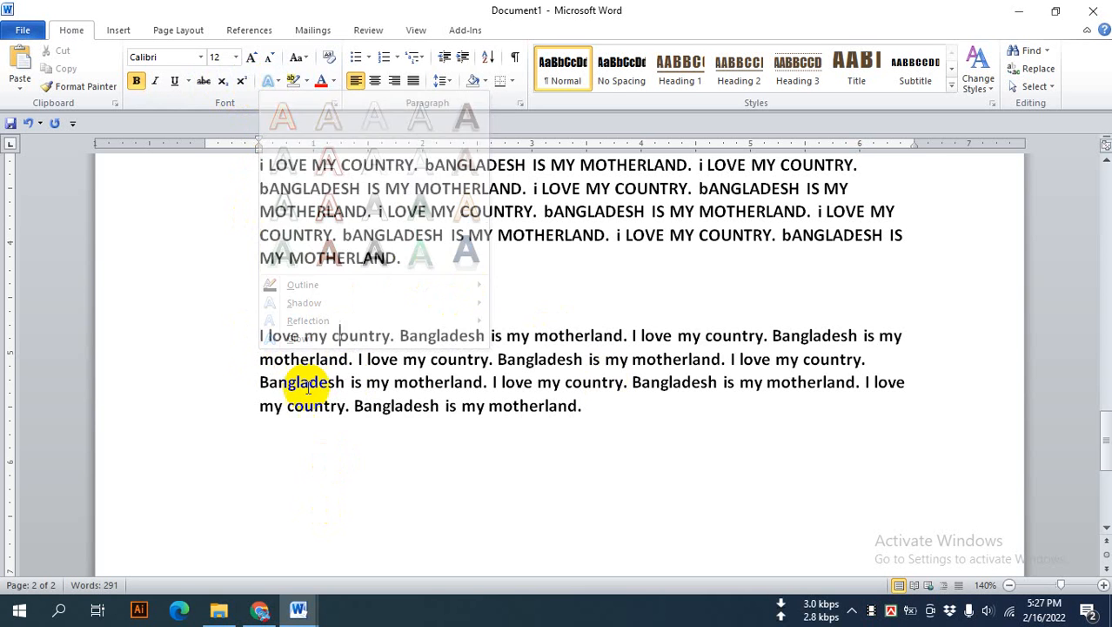
{"action": "left_click", "coordinate": [268, 83]}
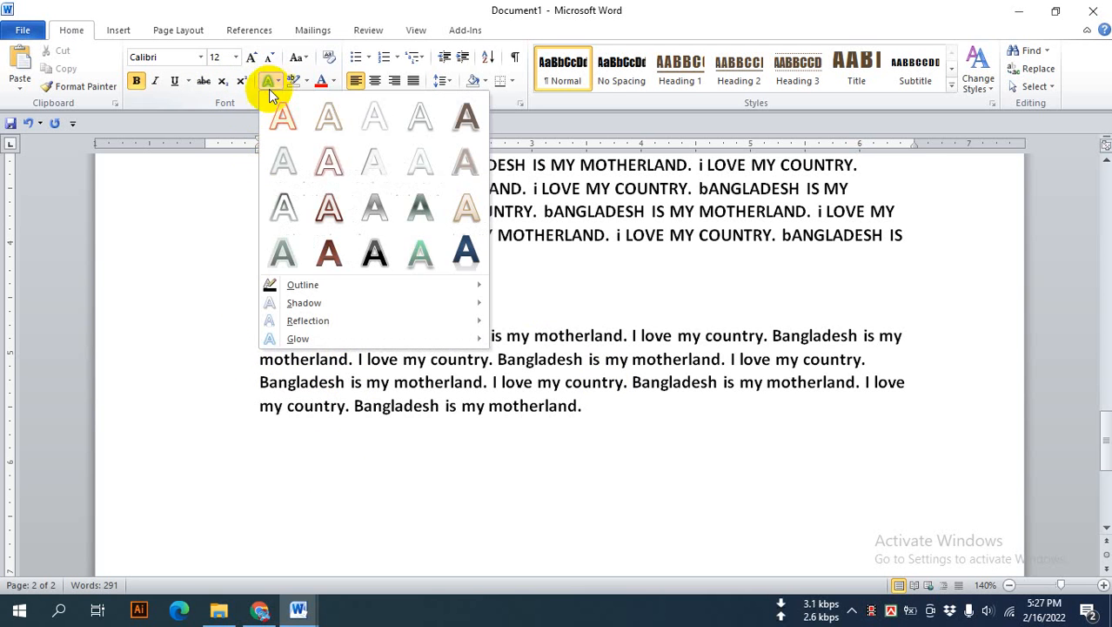
{"action": "left_click", "coordinate": [417, 250]}
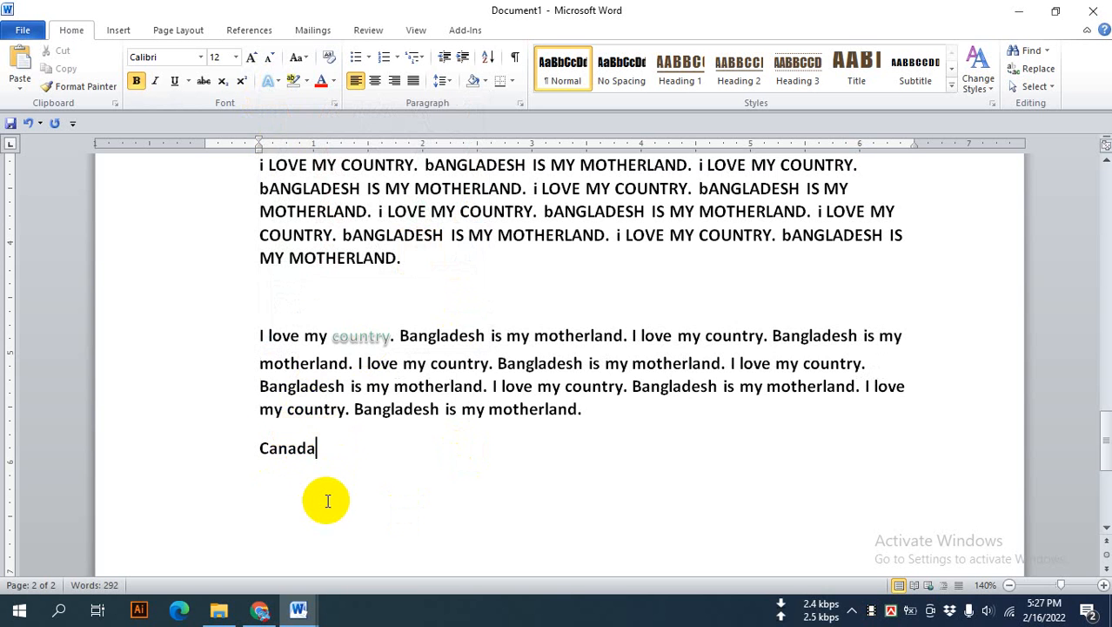
Step: Apply the orange outlined text effect to the word "Canada" below the last paragraph
{"action": "left_click", "coordinate": [218, 449]}
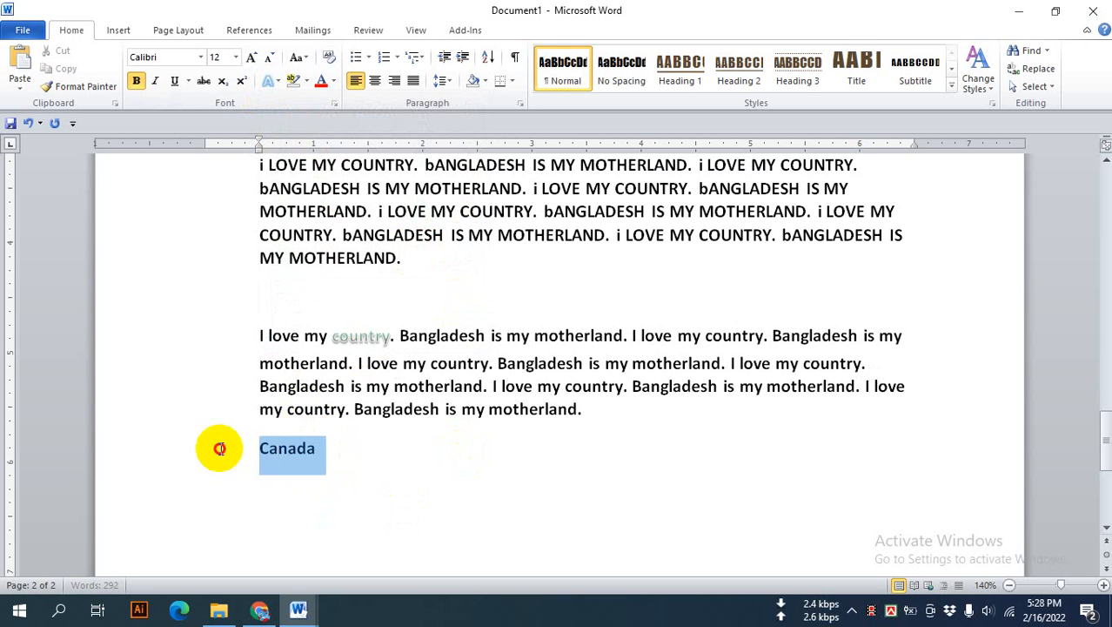
{"action": "left_click", "coordinate": [267, 87]}
{"action": "left_click", "coordinate": [281, 125]}
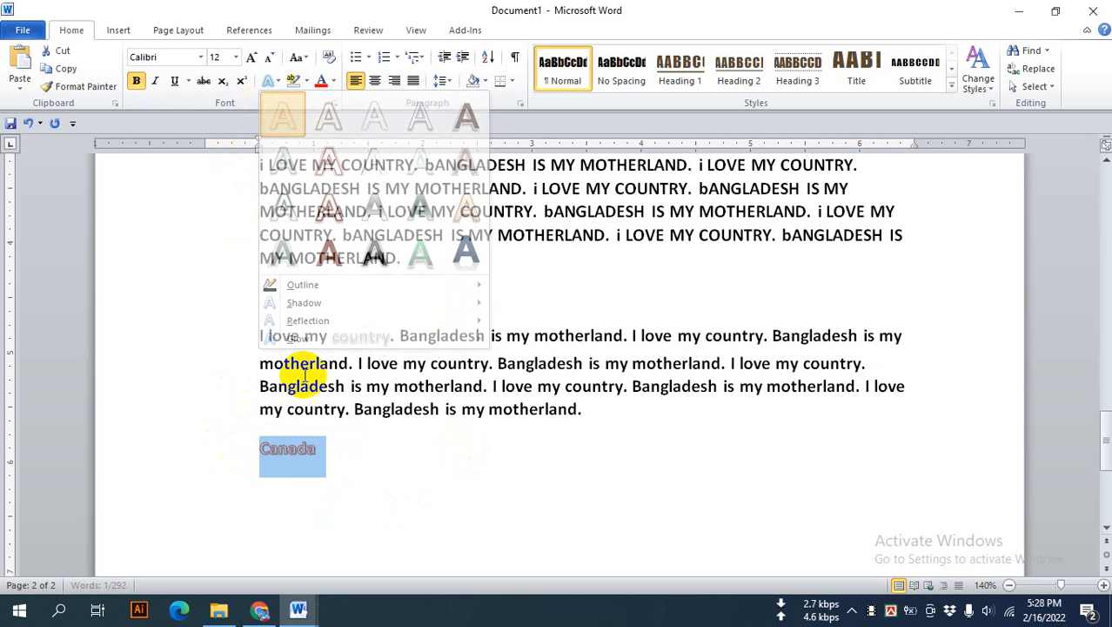
{"action": "left_click", "coordinate": [339, 452]}
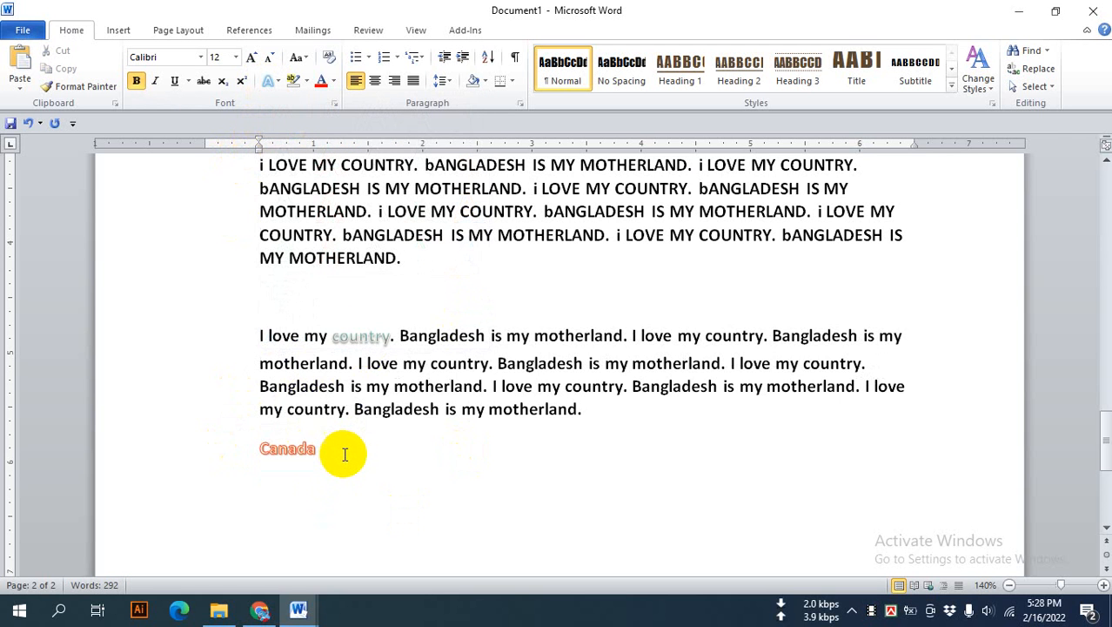
Step: Apply the dark green gradient text effect to the paragraph's last line, "my country. Bangladesh is my motherland."
{"action": "scroll", "coordinate": [345, 455], "scroll_direction": "up", "scroll_amount": 1}
{"action": "scroll", "coordinate": [346, 455], "scroll_direction": "up", "scroll_amount": 2}
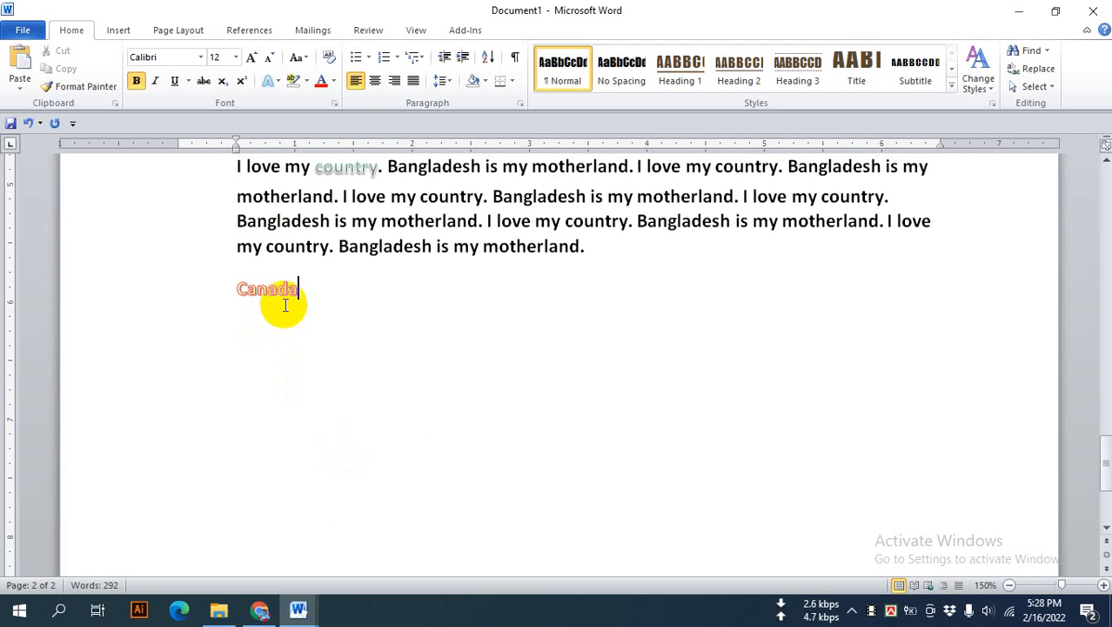
{"action": "scroll", "coordinate": [293, 293], "scroll_direction": "up", "scroll_amount": 1}
{"action": "scroll", "coordinate": [296, 293], "scroll_direction": "up", "scroll_amount": 2}
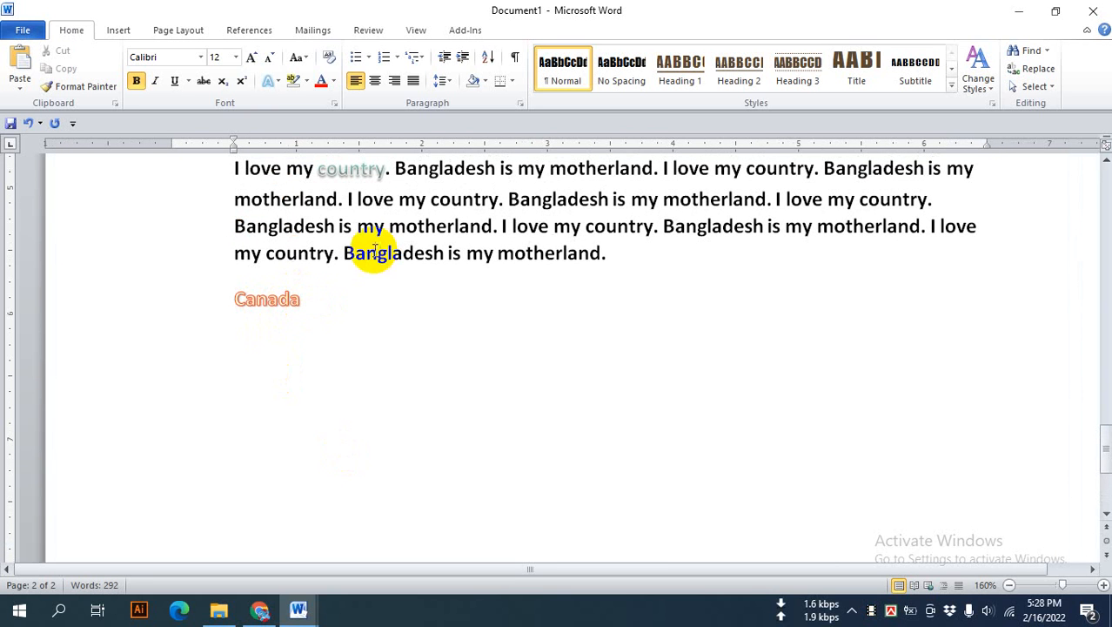
{"action": "left_click_drag", "start_coordinate": [230, 252], "coordinate": [611, 252]}
{"action": "left_click", "coordinate": [276, 83]}
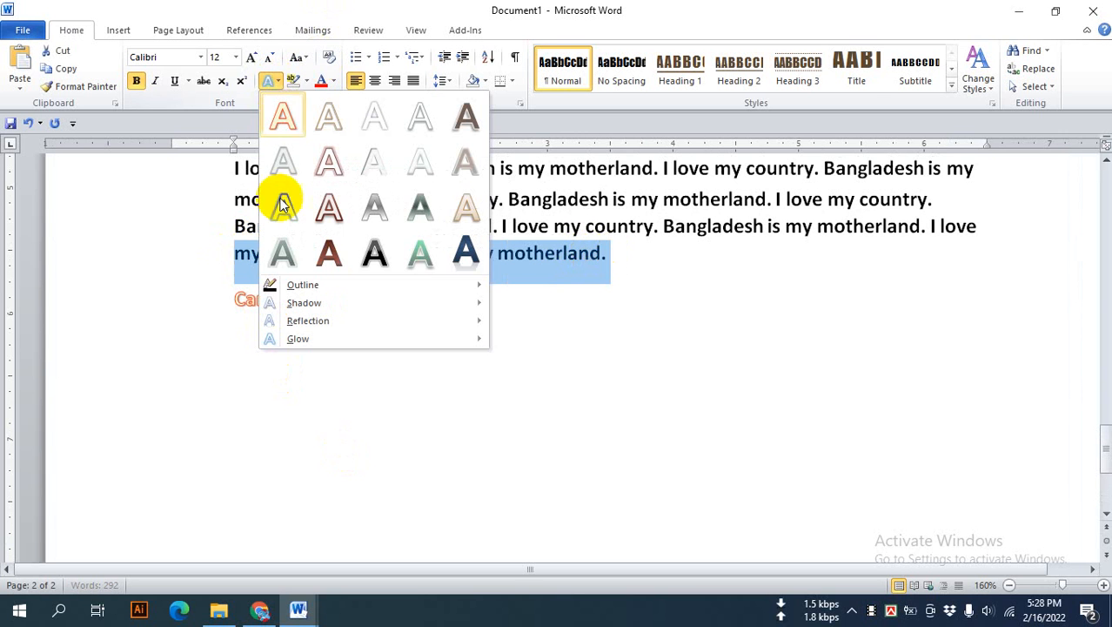
{"action": "left_click", "coordinate": [418, 216]}
{"action": "left_click", "coordinate": [439, 258]}
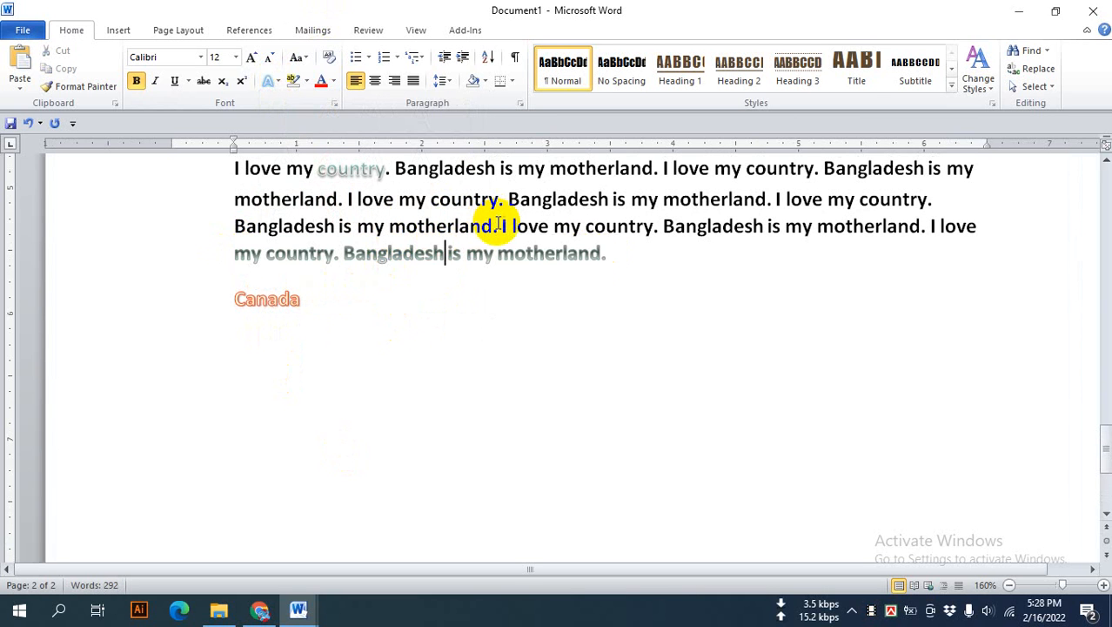
Step: Apply the dark blue all-caps text effect with reflection to "I love my country" in the paragraph's third line
{"action": "left_click_drag", "start_coordinate": [494, 228], "coordinate": [653, 227]}
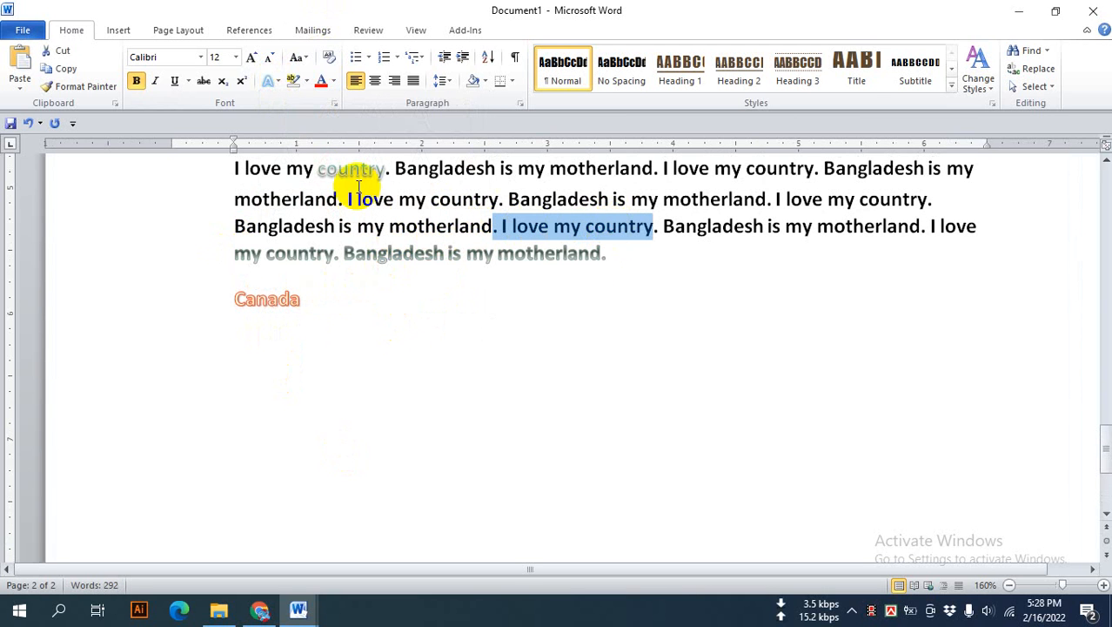
{"action": "left_click", "coordinate": [279, 82]}
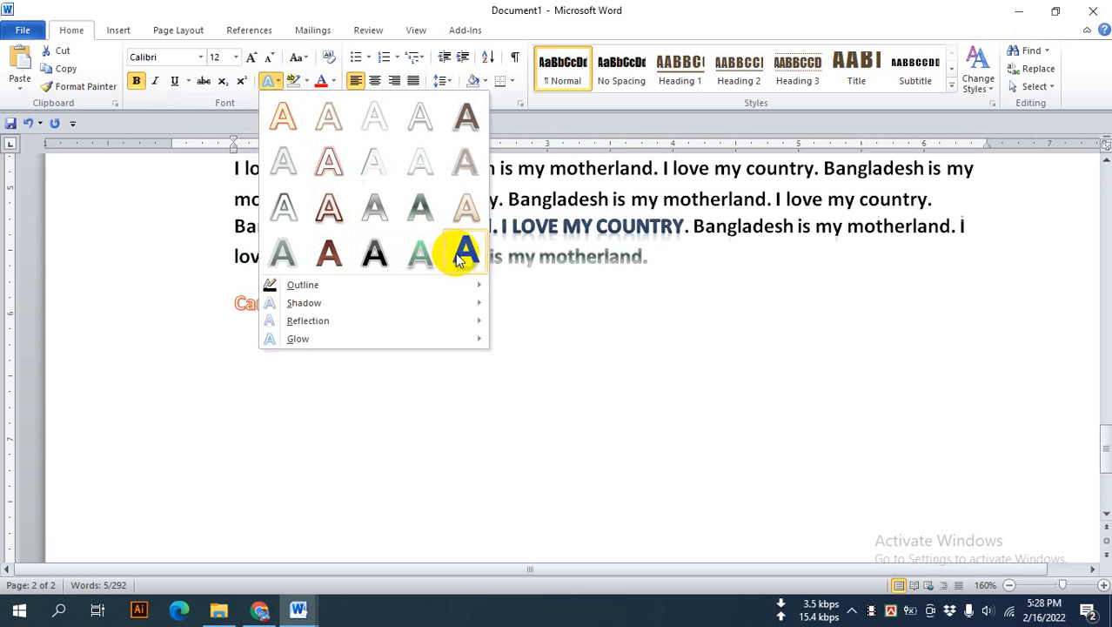
{"action": "left_click", "coordinate": [463, 254]}
{"action": "left_click", "coordinate": [581, 272]}
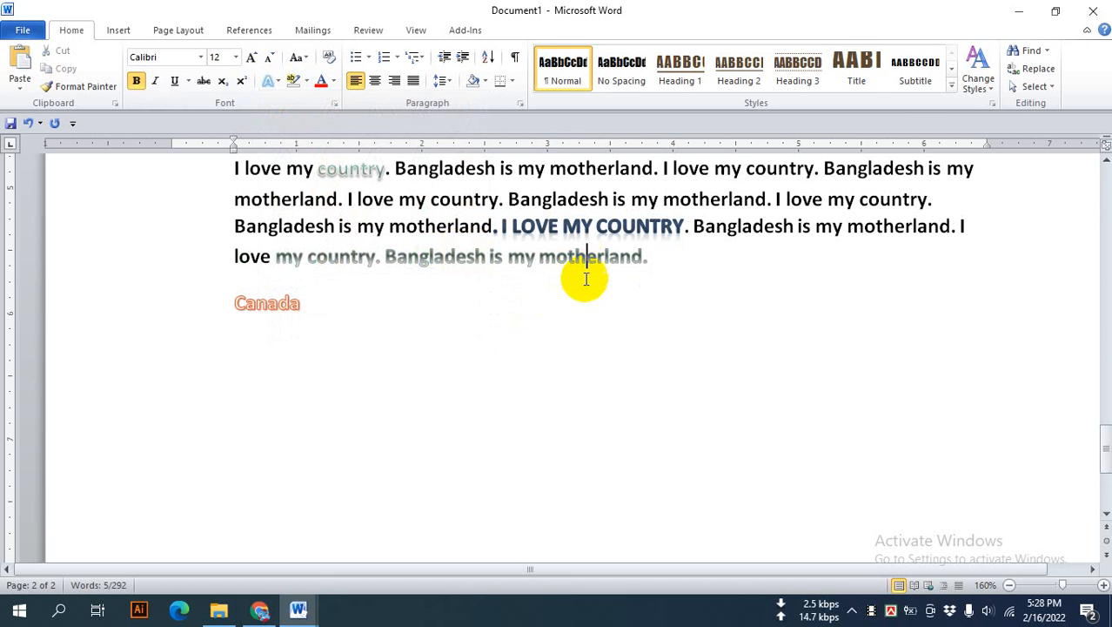
Step: Apply a golden-yellow standard-color text outline to "Bangladesh is my motherland" at the start of the paragraph's third line
{"action": "left_click_drag", "start_coordinate": [486, 236], "coordinate": [240, 228]}
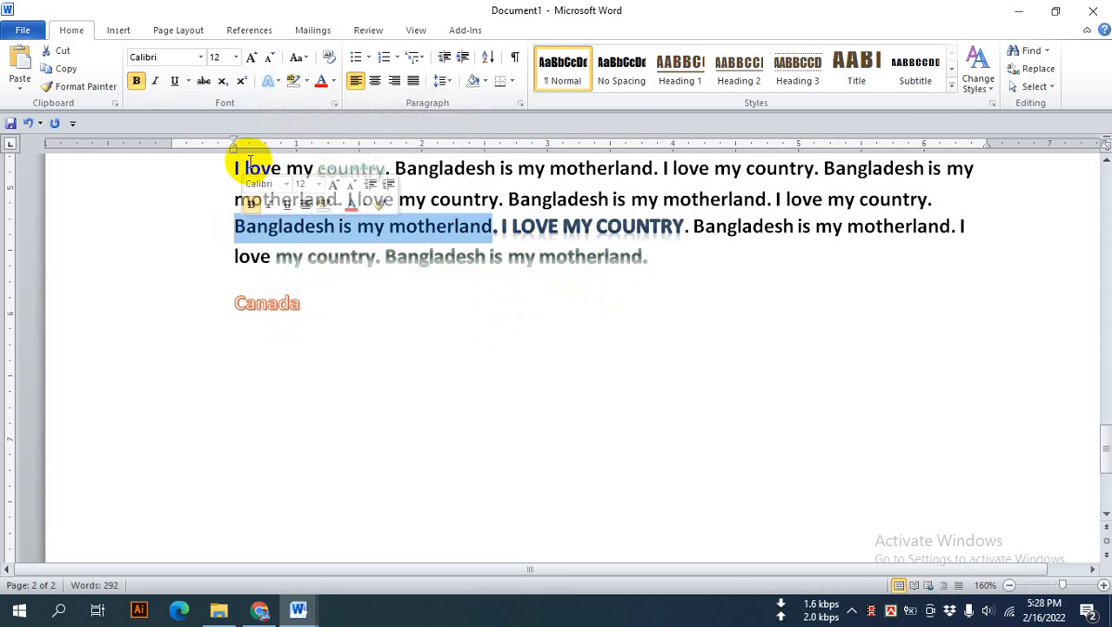
{"action": "left_click", "coordinate": [272, 81]}
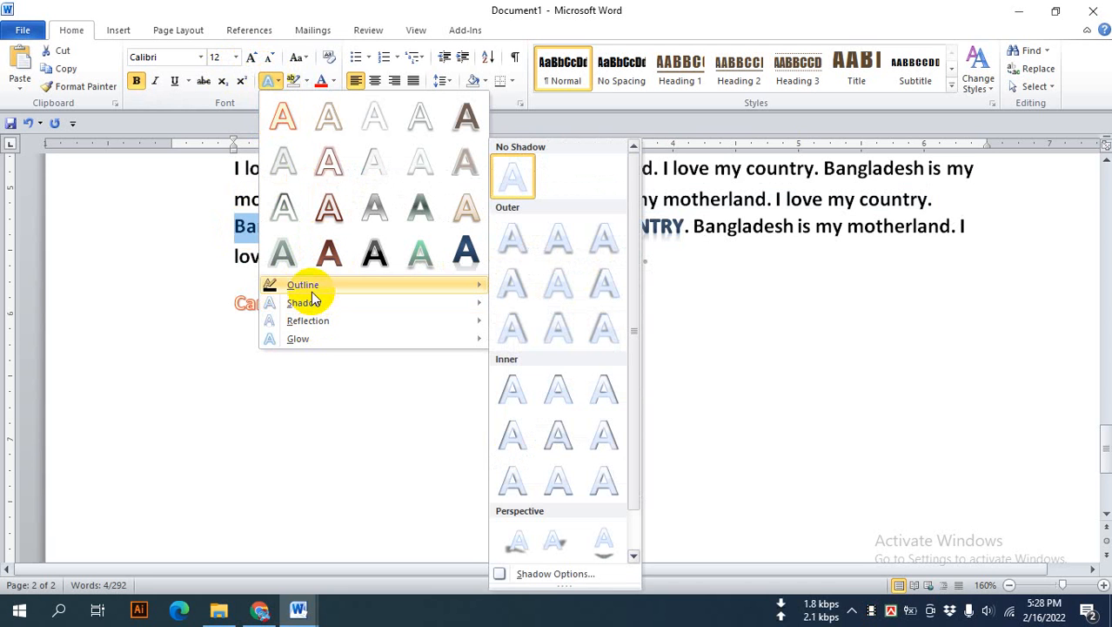
{"action": "mouse_move", "coordinate": [310, 293]}
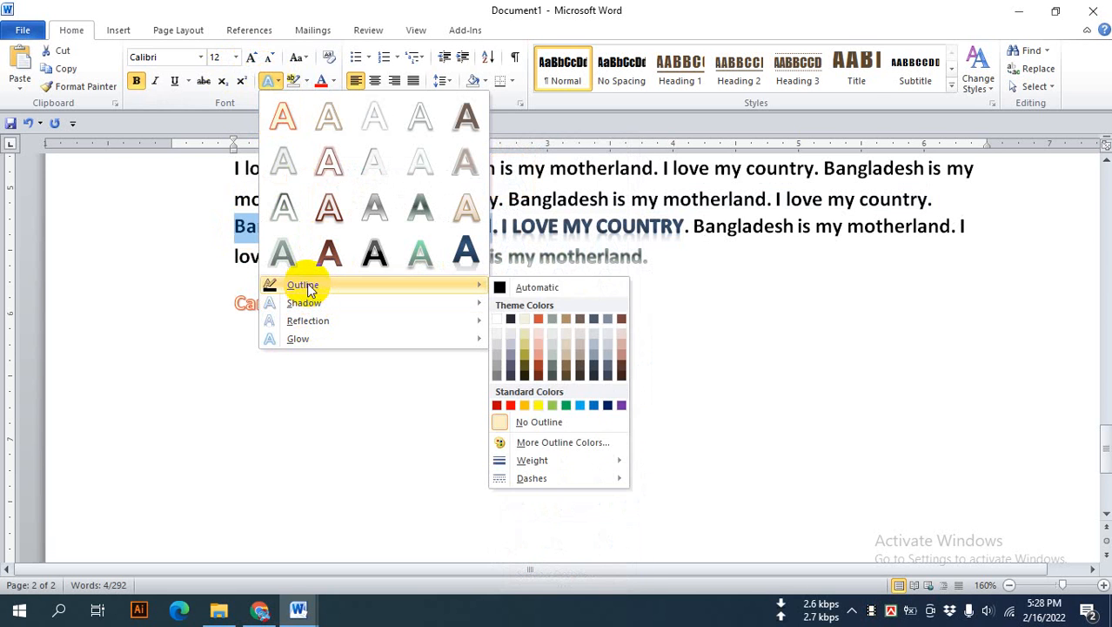
{"action": "left_click", "coordinate": [533, 407]}
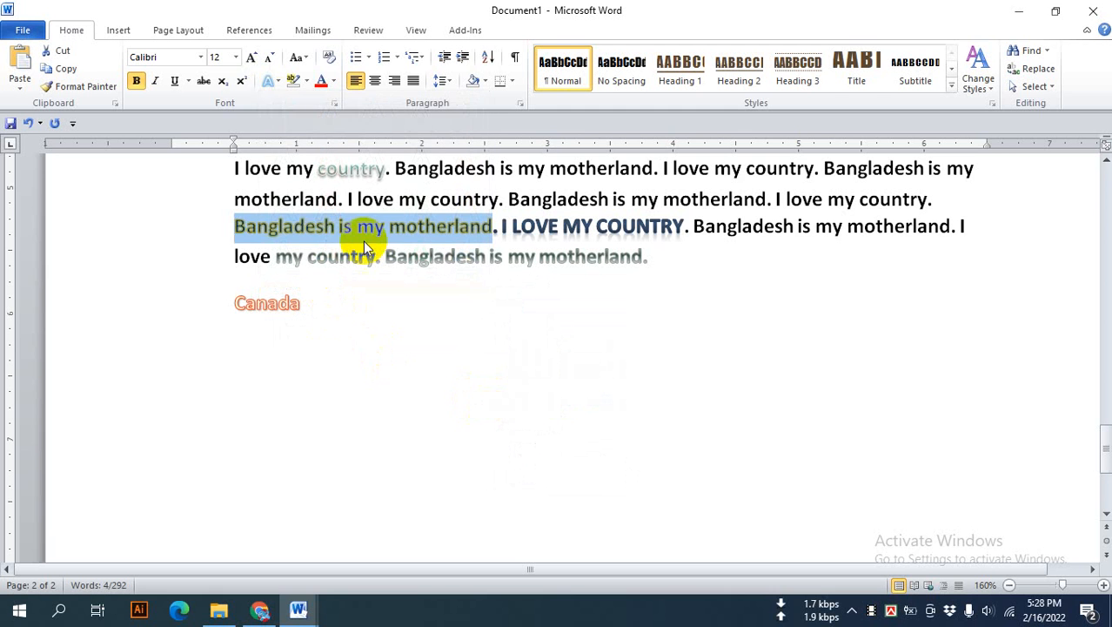
Step: Add the perspective shadow that falls below the letters to the outlined "Bangladesh is my motherland" in the third line
{"action": "left_click", "coordinate": [276, 83]}
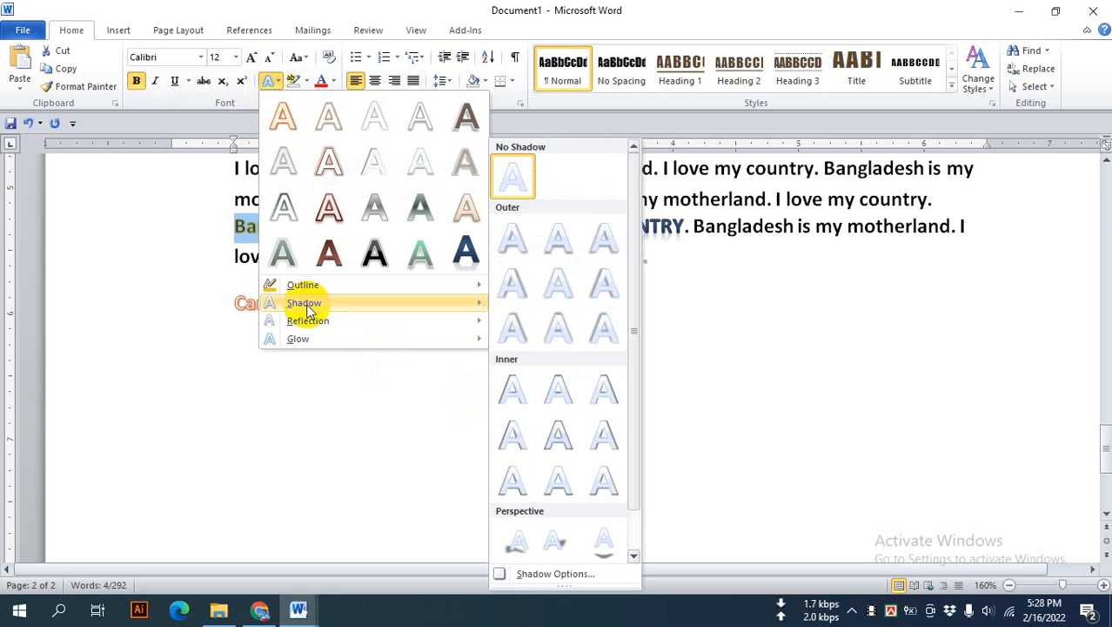
{"action": "left_click", "coordinate": [603, 547]}
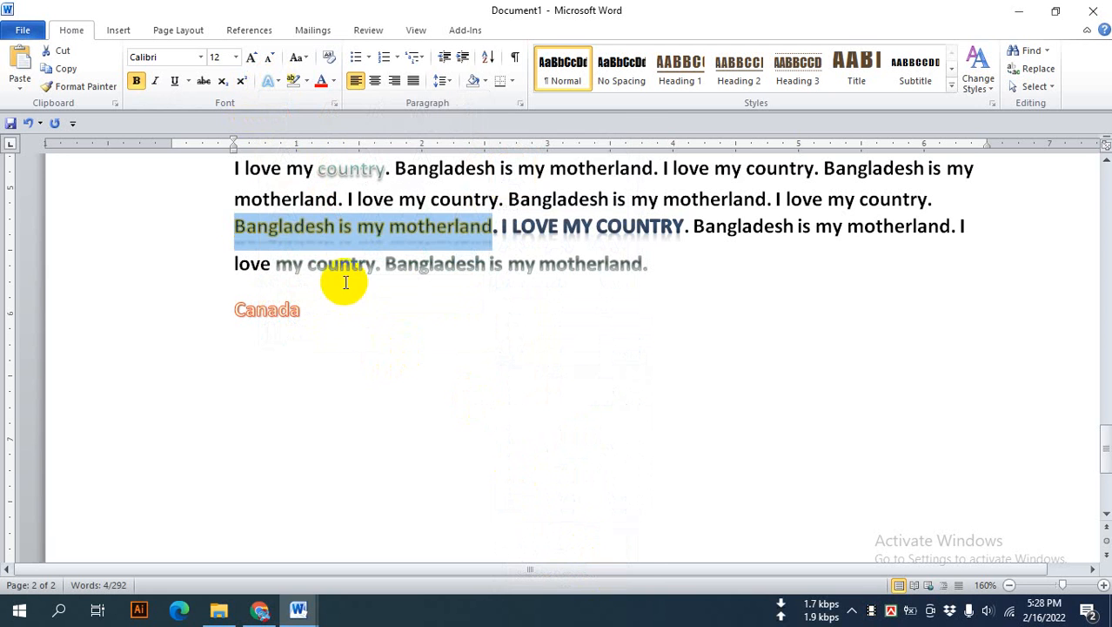
{"action": "left_click", "coordinate": [350, 268]}
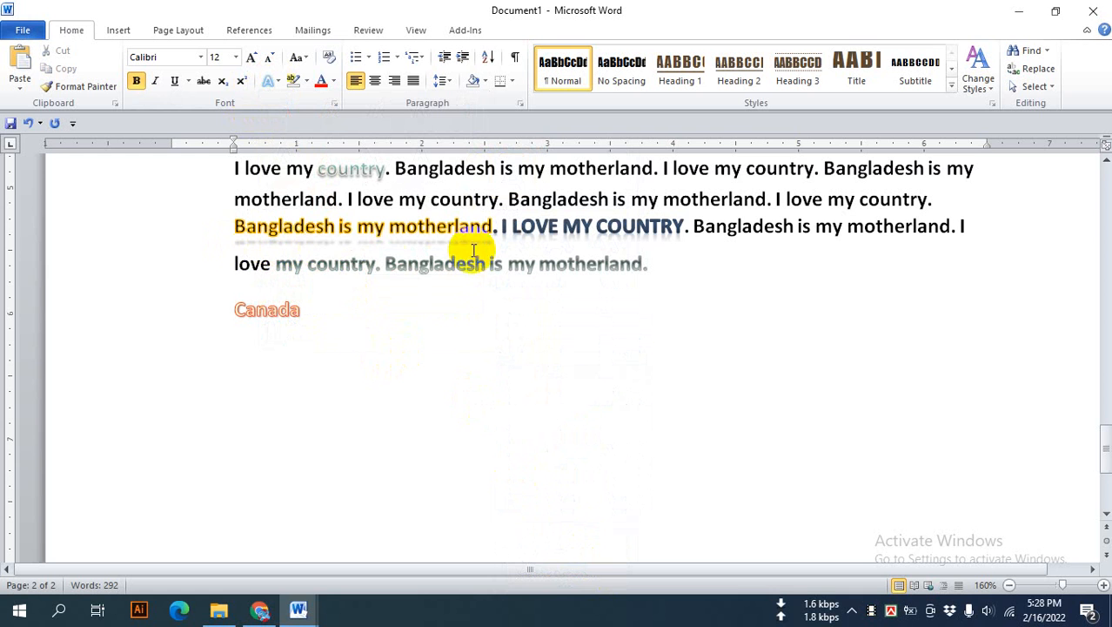
Step: Add a full, slightly offset mirror reflection to the outlined "Bangladesh is my motherland" in the third line
{"action": "left_click_drag", "start_coordinate": [493, 228], "coordinate": [235, 226]}
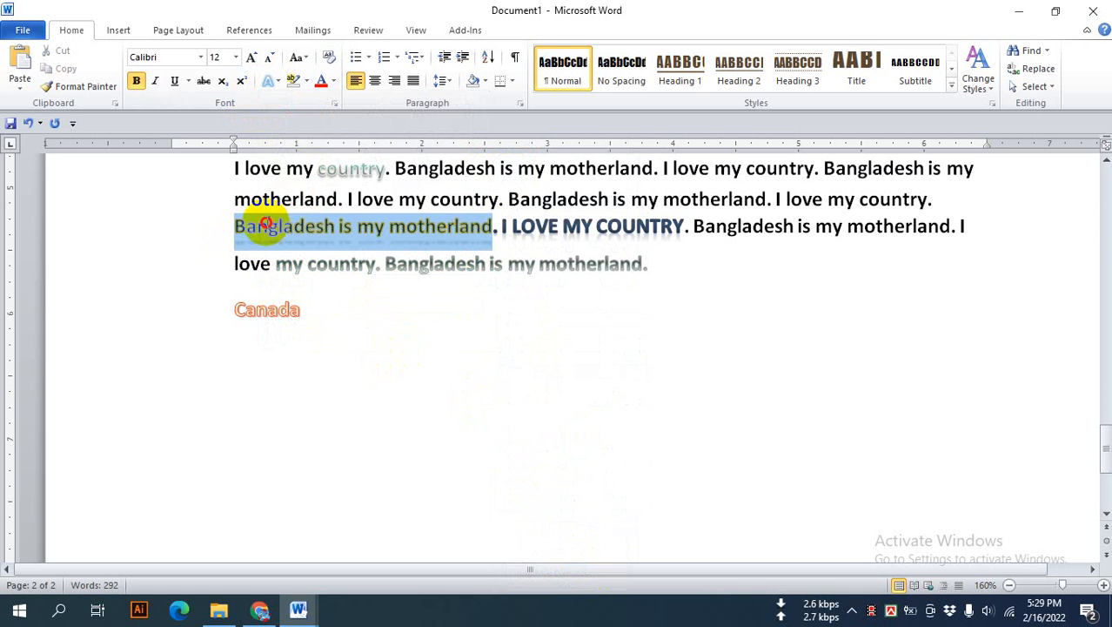
{"action": "left_click", "coordinate": [269, 81]}
{"action": "mouse_move", "coordinate": [297, 329]}
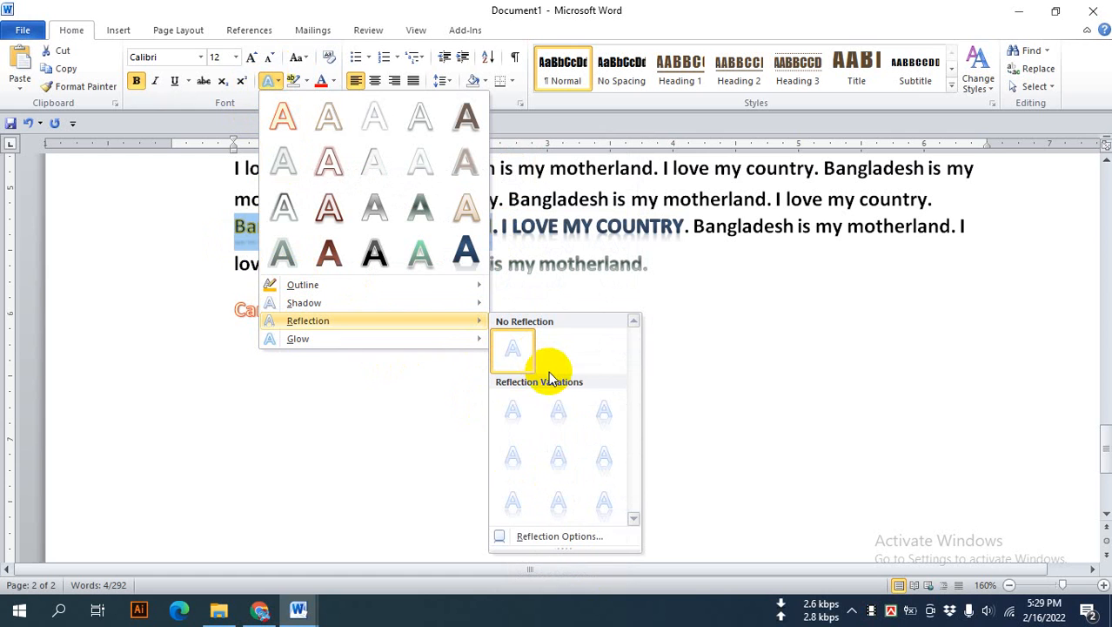
{"action": "left_click", "coordinate": [604, 466]}
{"action": "left_click", "coordinate": [269, 248]}
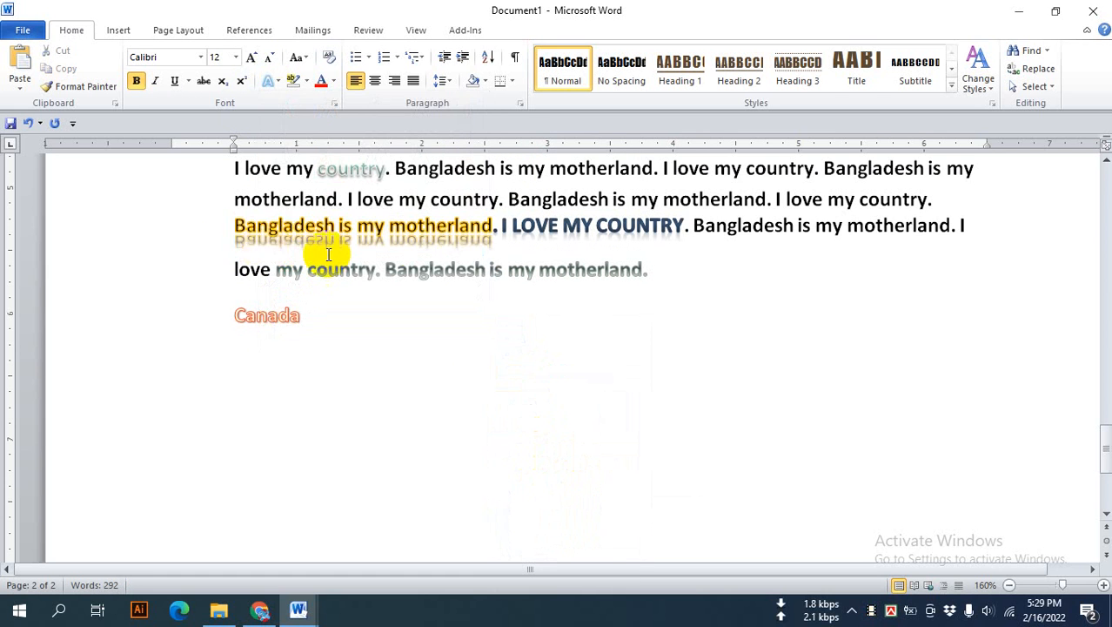
Step: Set the outlined "Bangladesh is my motherland" in the third line to No Reflection
{"action": "left_click", "coordinate": [497, 242]}
{"action": "left_click_drag", "start_coordinate": [233, 231], "coordinate": [470, 233]}
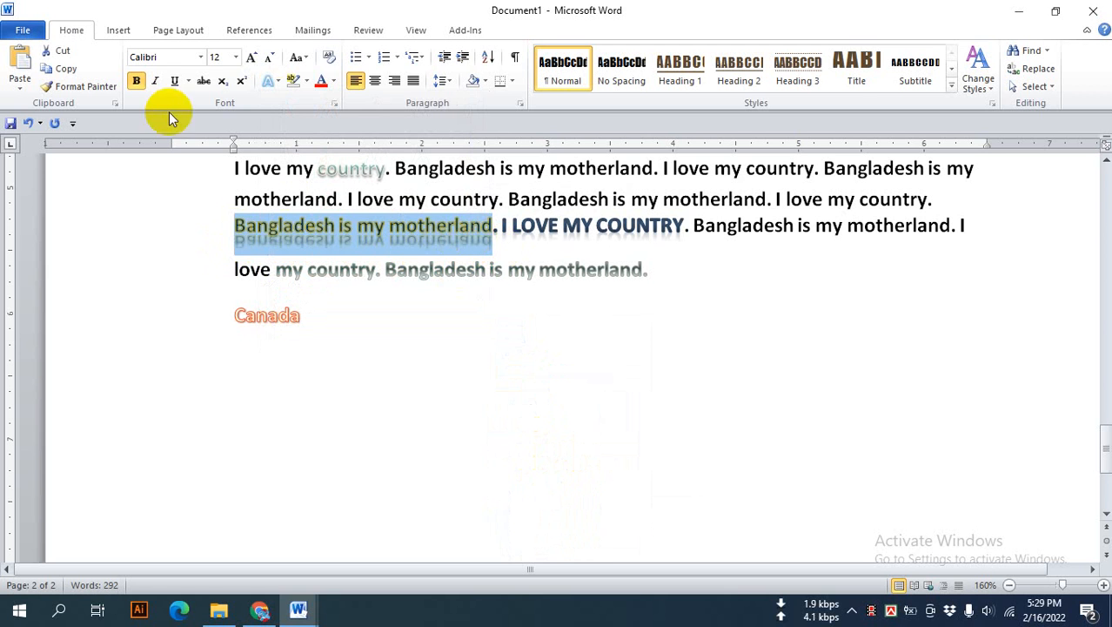
{"action": "left_click", "coordinate": [271, 87]}
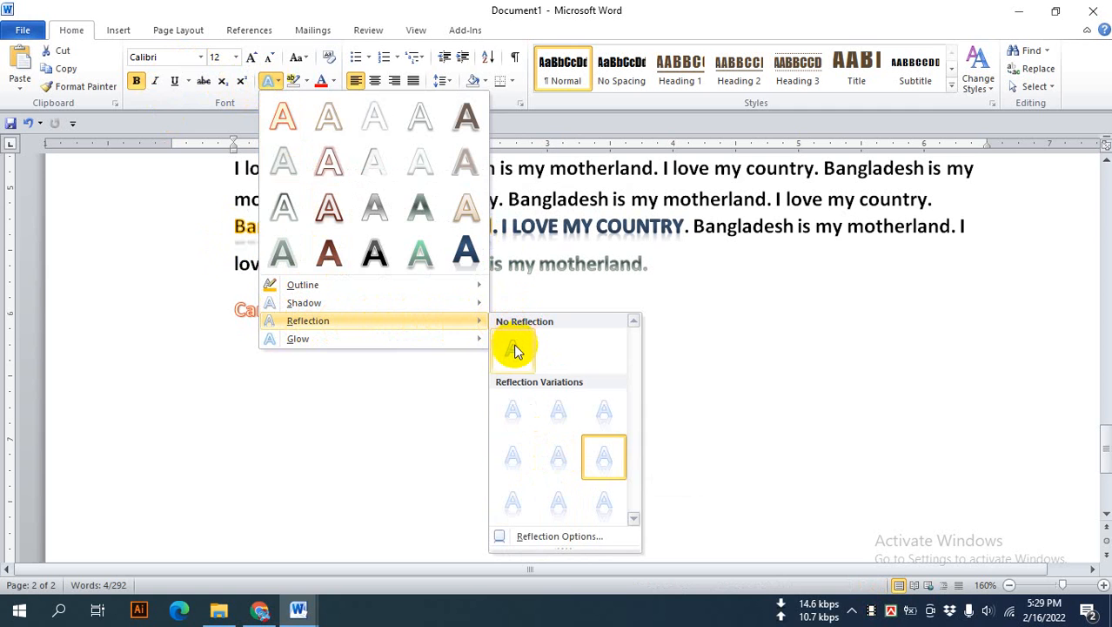
{"action": "left_click", "coordinate": [514, 347]}
{"action": "left_click", "coordinate": [396, 266]}
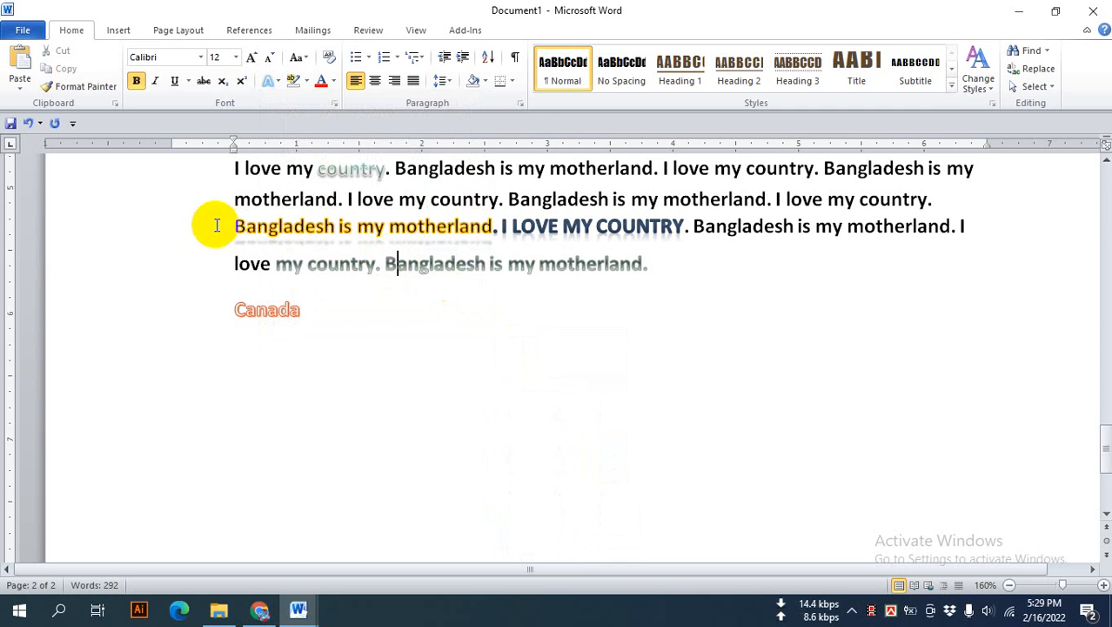
Step: Set the outlined "Bangladesh is my motherland" in the third line to No Shadow
{"action": "left_click_drag", "start_coordinate": [236, 225], "coordinate": [372, 251]}
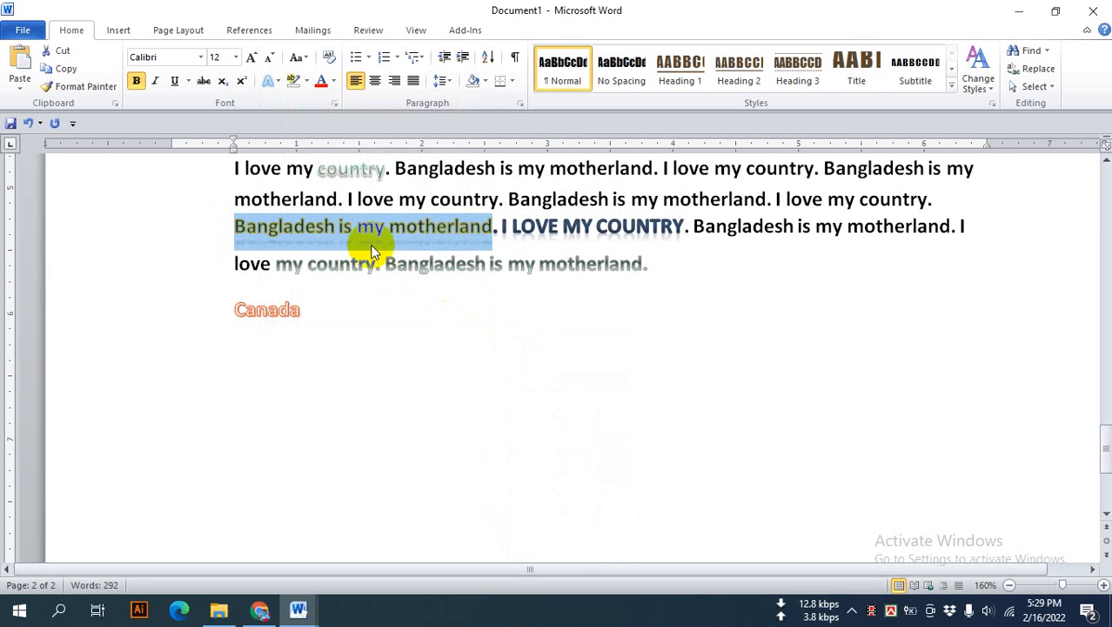
{"action": "left_click", "coordinate": [269, 81]}
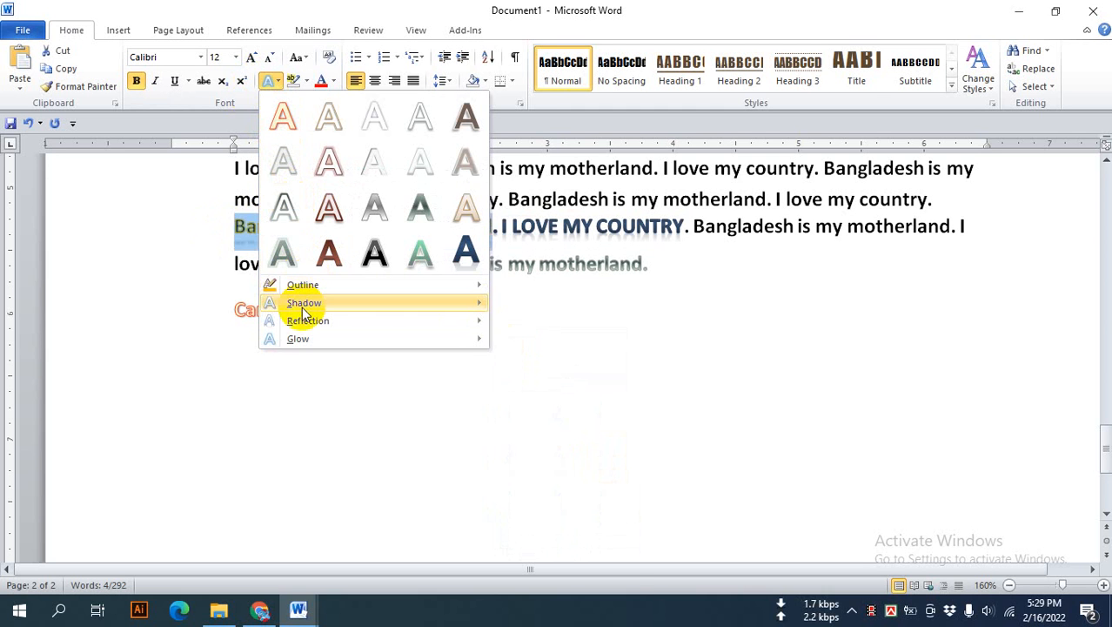
{"action": "mouse_move", "coordinate": [303, 306]}
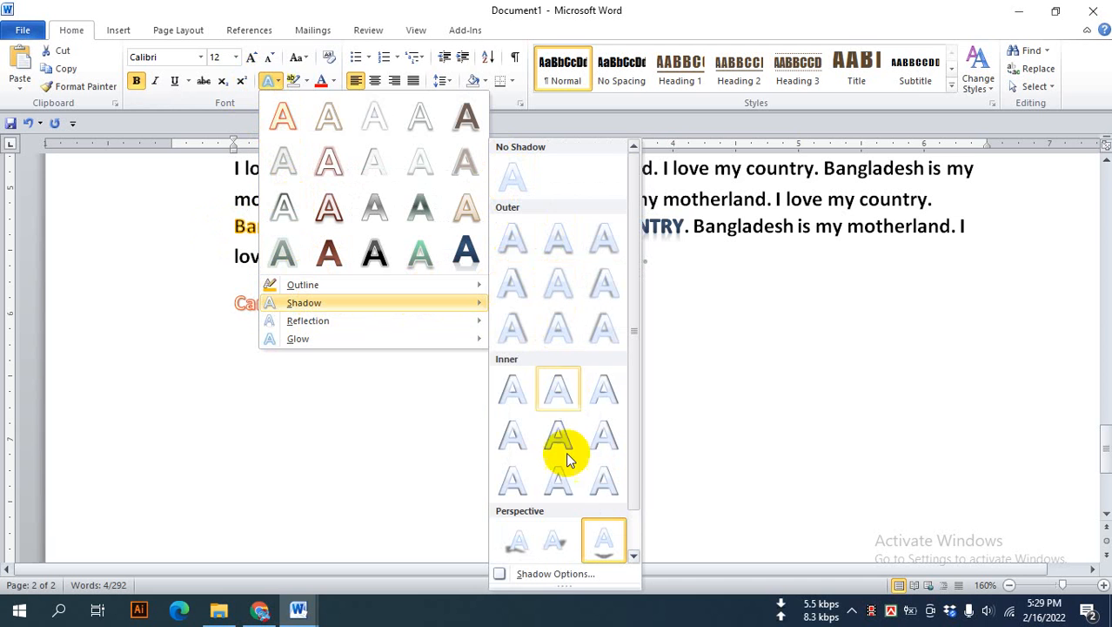
{"action": "left_click", "coordinate": [509, 179]}
{"action": "left_click", "coordinate": [296, 256]}
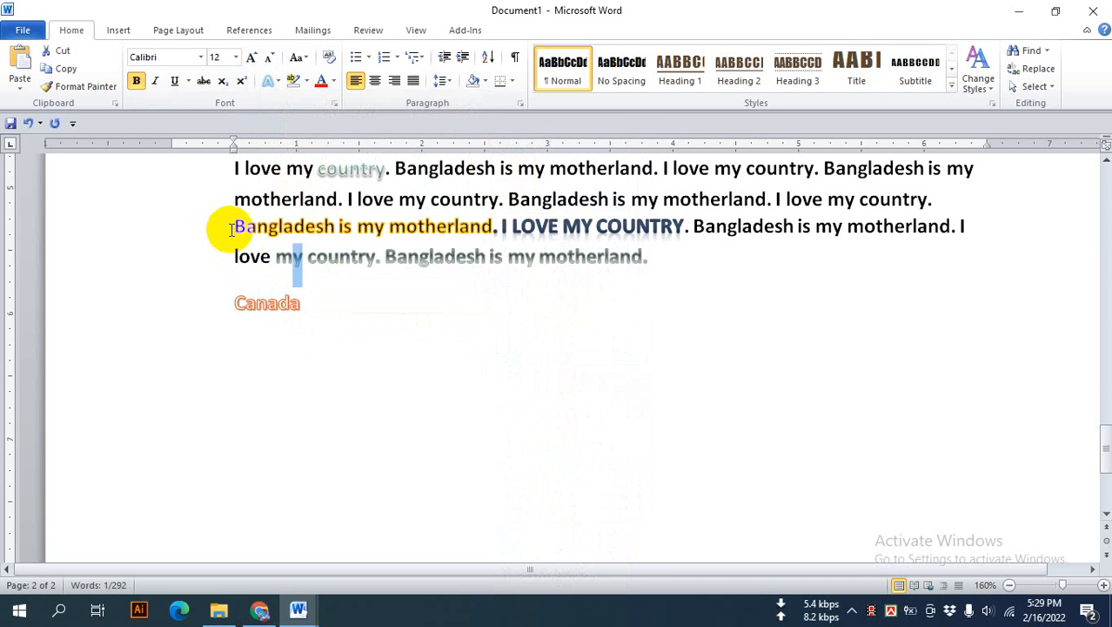
Step: Undo the removal of the shadow and the reflection on the third line's "Bangladesh is my motherland"
{"action": "left_click_drag", "start_coordinate": [228, 228], "coordinate": [416, 235]}
{"action": "left_click", "coordinate": [416, 233]}
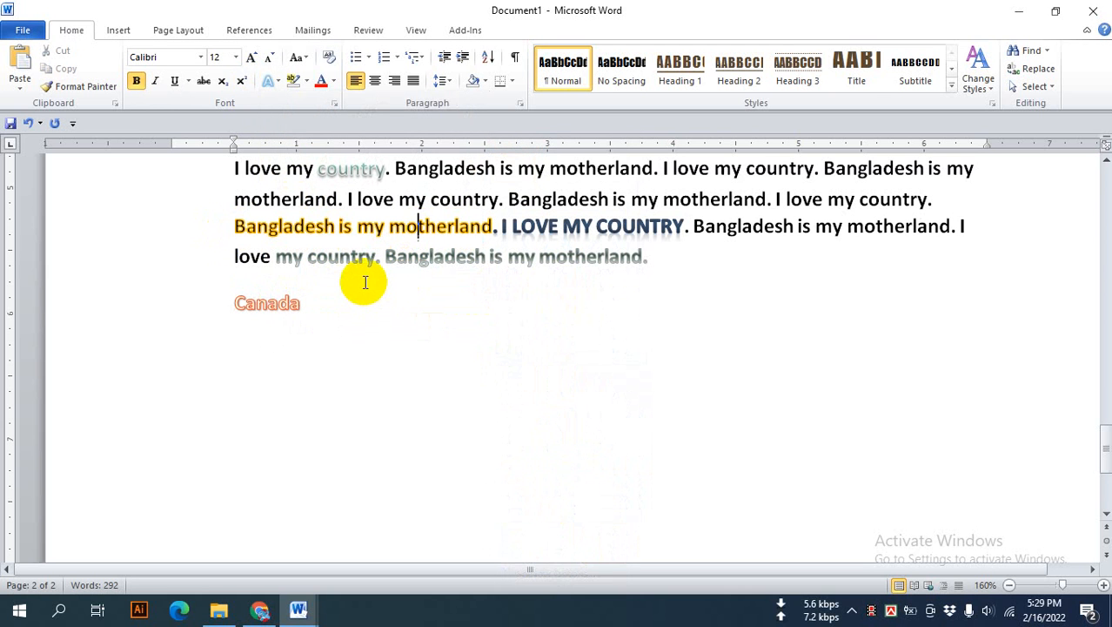
{"action": "left_click_drag", "start_coordinate": [233, 226], "coordinate": [374, 228]}
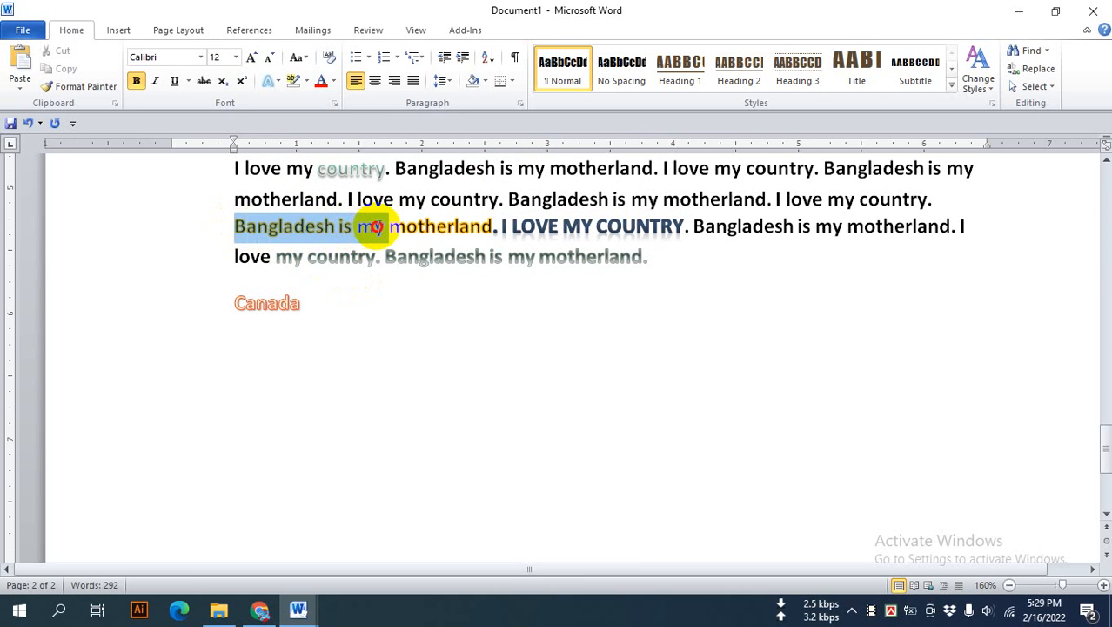
{"action": "left_click", "coordinate": [324, 228]}
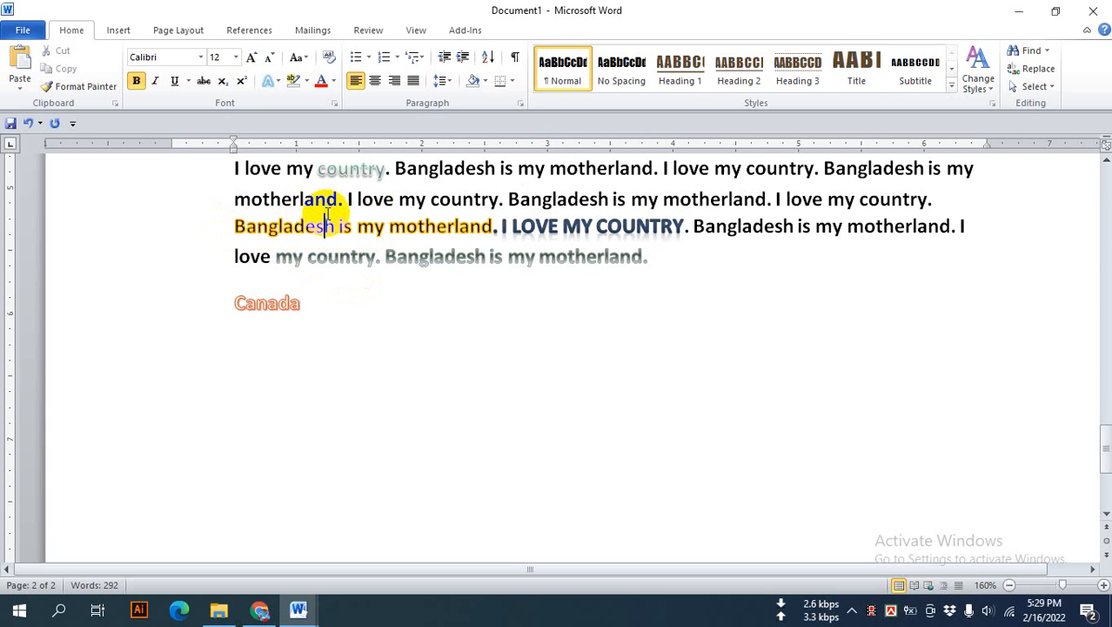
{"action": "key", "text": "ctrl+z"}
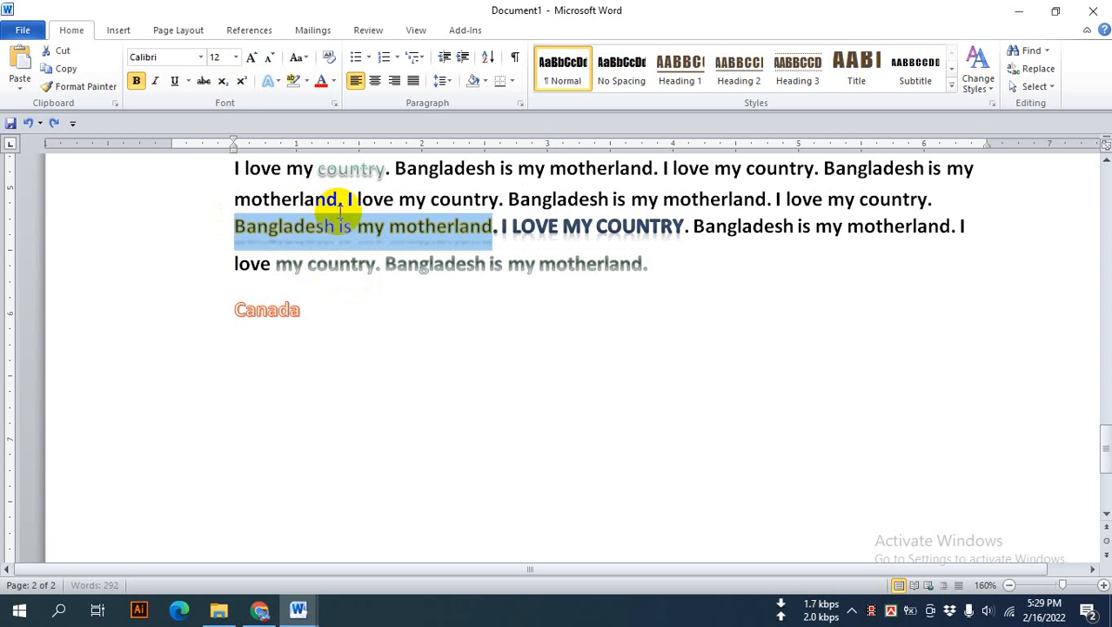
{"action": "key", "text": "ctrl+z"}
{"action": "key", "text": "ctrl+y"}
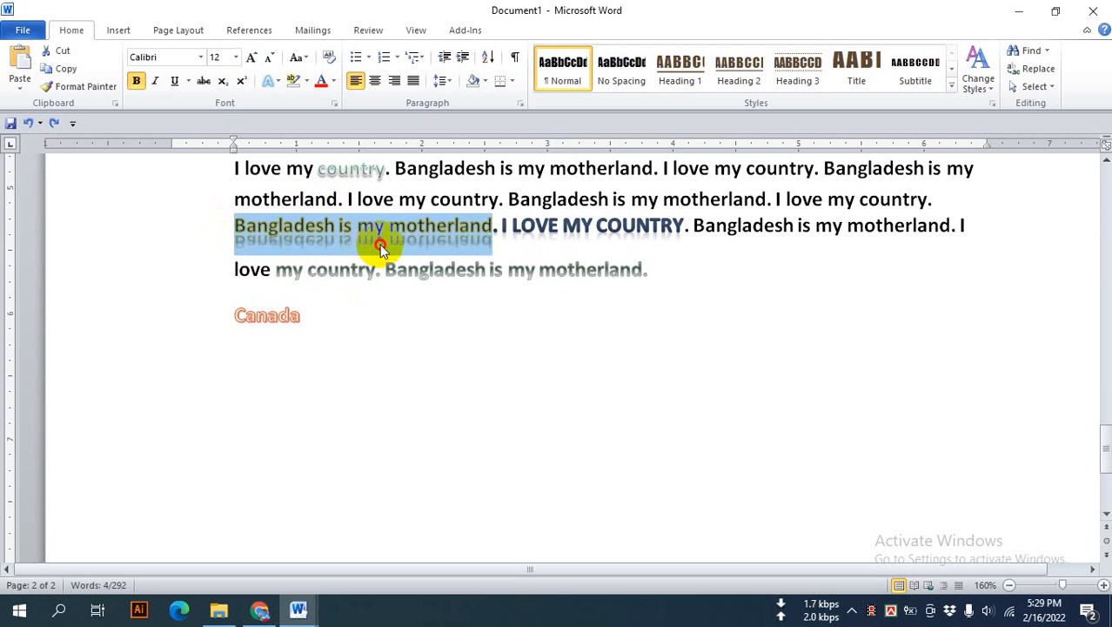
{"action": "left_click", "coordinate": [375, 248]}
Step: Highlight the phrase ". I love my country" in the paragraph's first line in pink
{"action": "scroll", "coordinate": [427, 279], "scroll_direction": "up", "scroll_amount": 1}
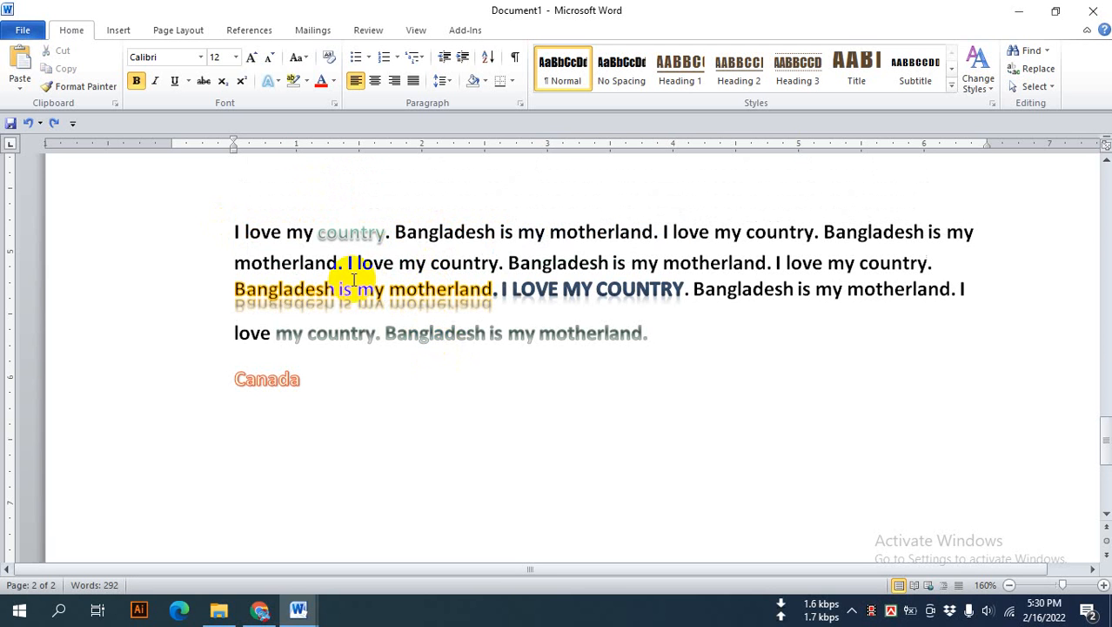
{"action": "left_click", "coordinate": [384, 291]}
{"action": "left_click_drag", "start_coordinate": [508, 263], "coordinate": [529, 264]}
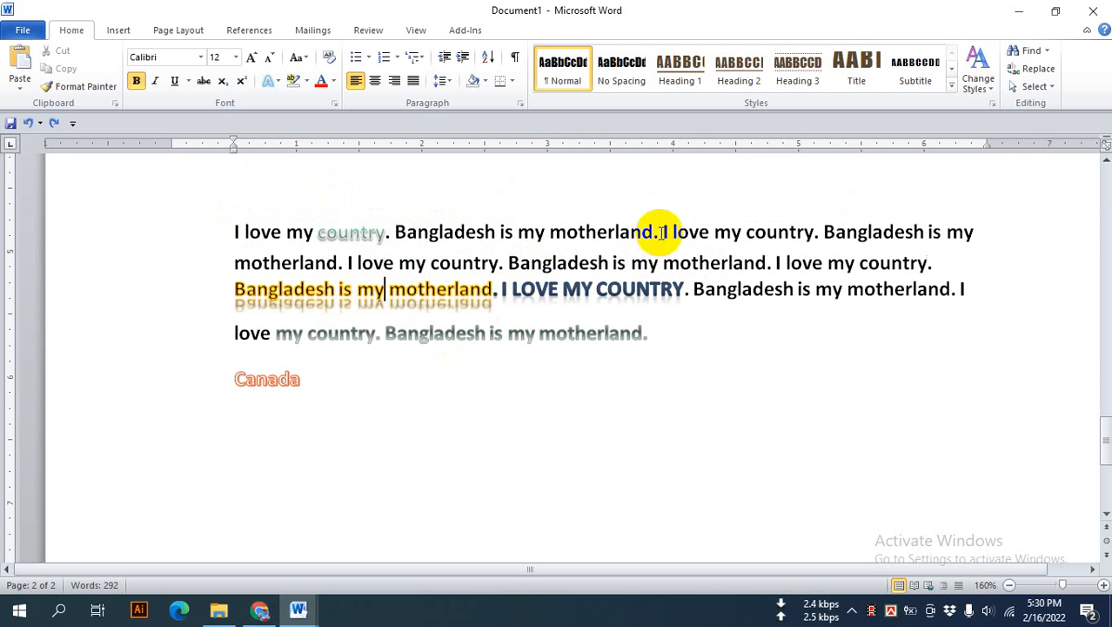
{"action": "left_click_drag", "start_coordinate": [661, 233], "coordinate": [798, 233]}
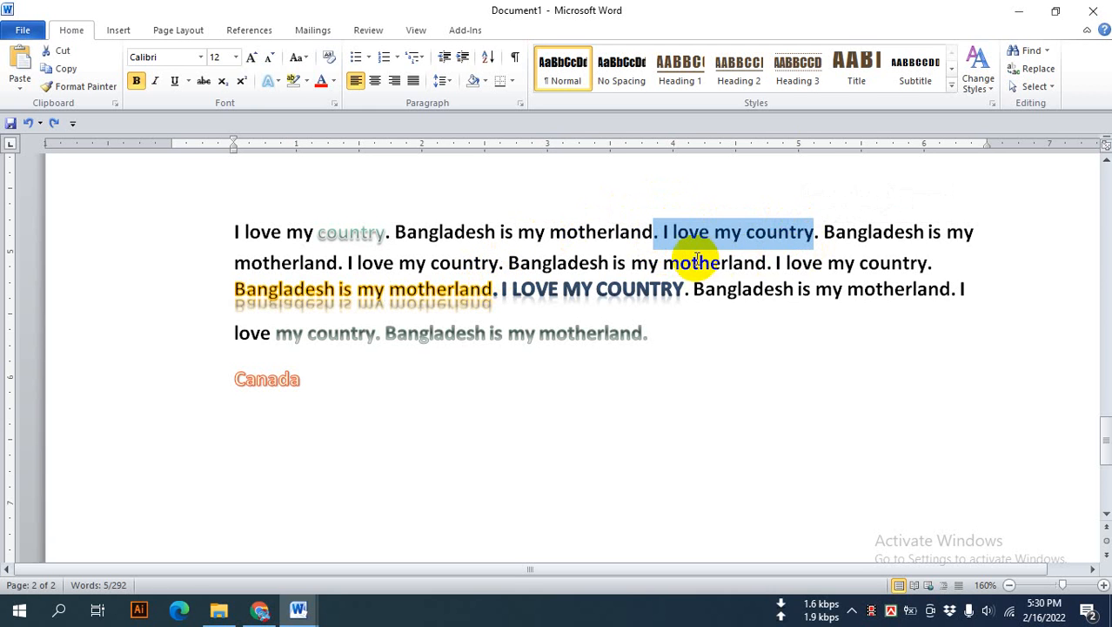
{"action": "left_click", "coordinate": [306, 83]}
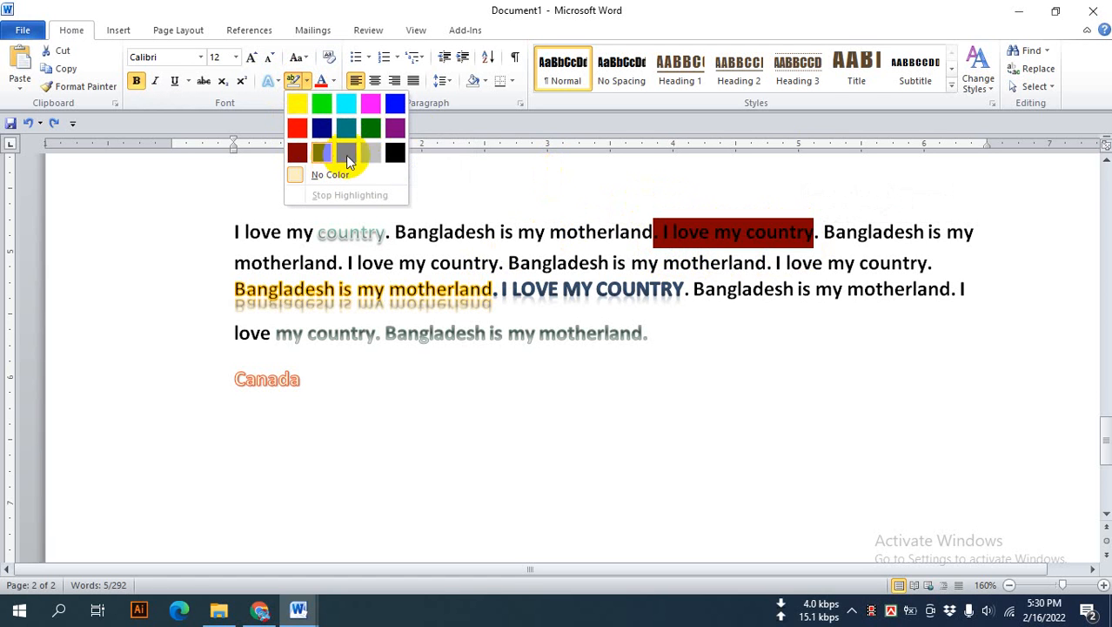
{"action": "left_click", "coordinate": [371, 111]}
{"action": "left_click", "coordinate": [720, 262]}
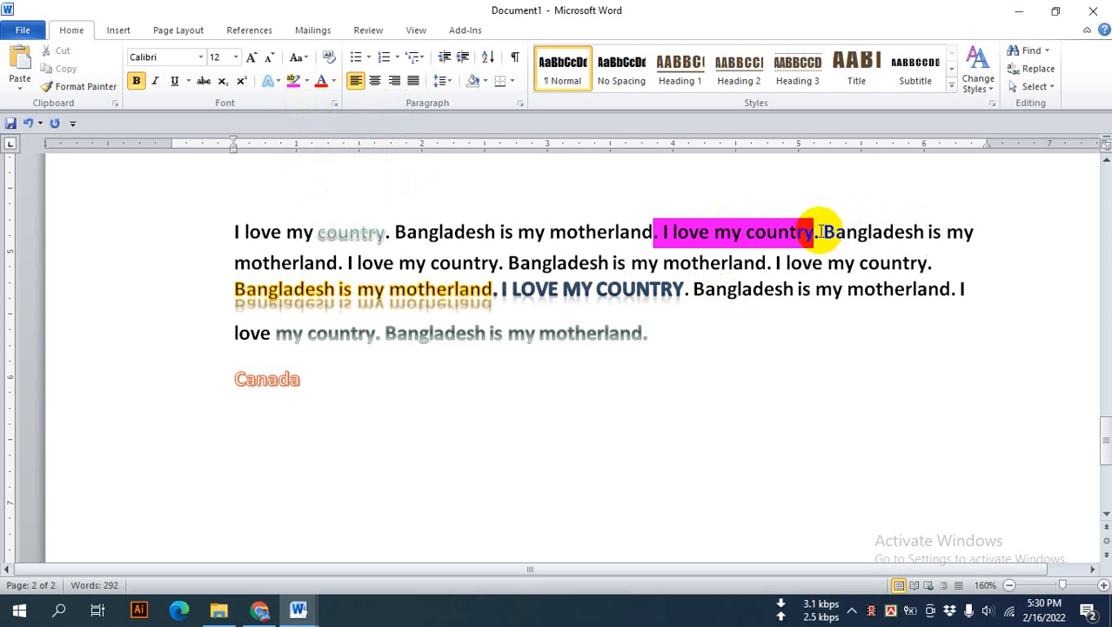
Step: Highlight the second "Bangladesh" in the paragraph's first line in dark red
{"action": "left_click_drag", "start_coordinate": [823, 233], "coordinate": [919, 235]}
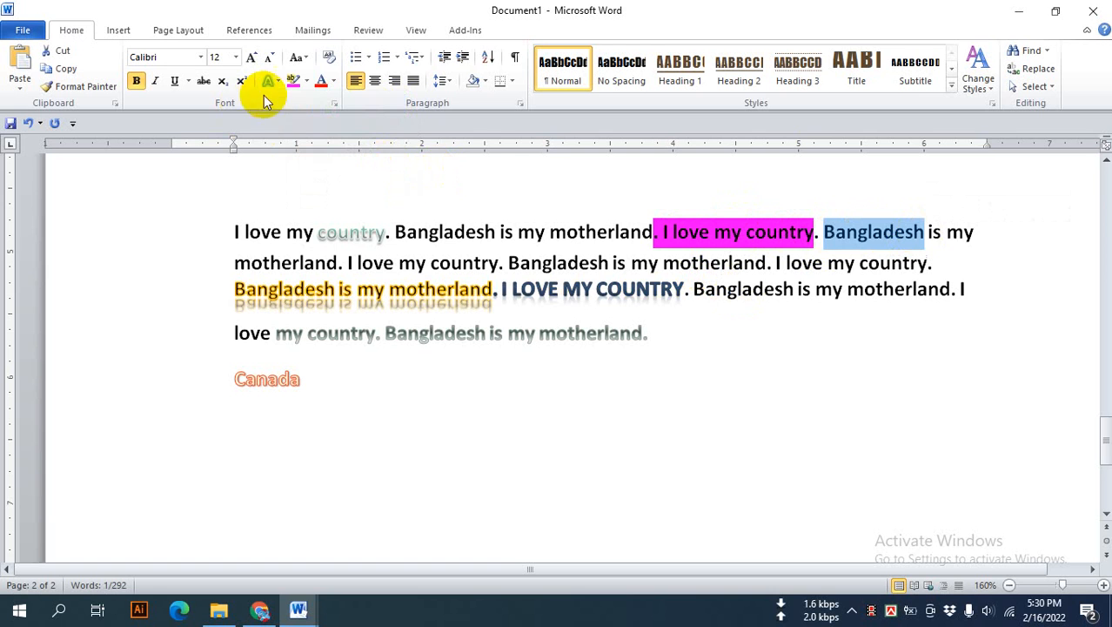
{"action": "left_click", "coordinate": [306, 81]}
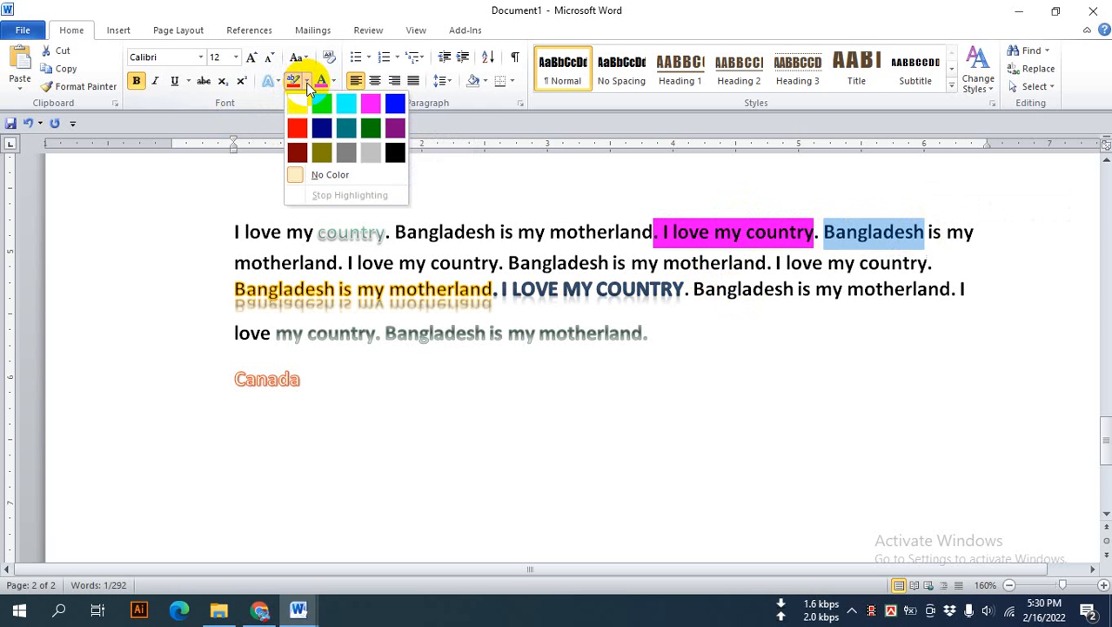
{"action": "left_click", "coordinate": [298, 154]}
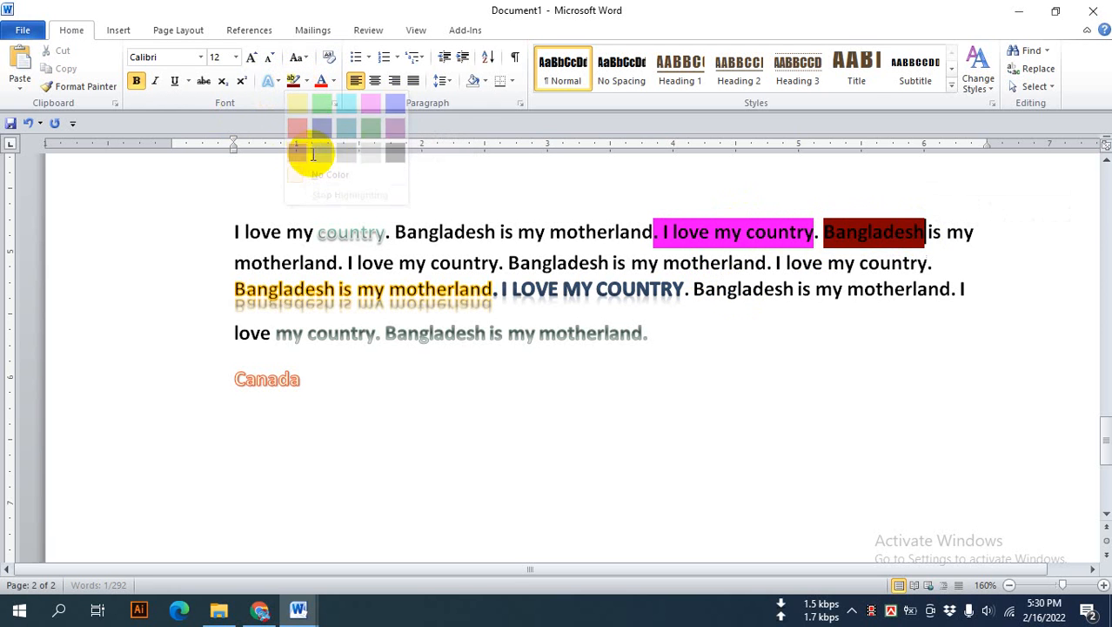
{"action": "left_click", "coordinate": [910, 231]}
{"action": "left_click", "coordinate": [868, 262]}
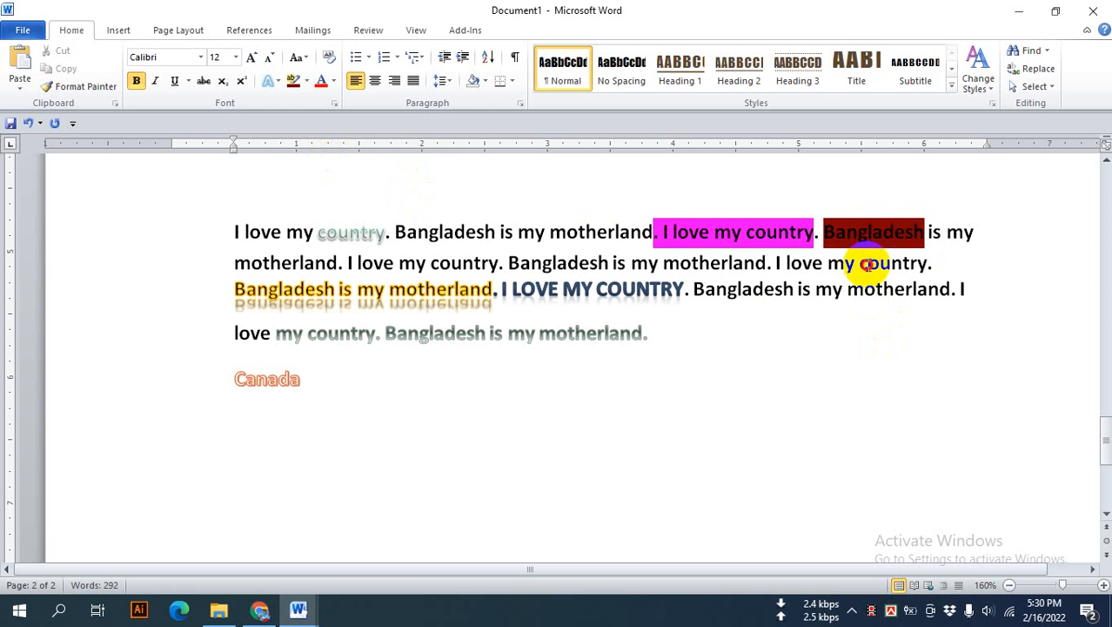
Step: Highlight "is my motherland" in the paragraph's first line in bright green
{"action": "left_click_drag", "start_coordinate": [508, 233], "coordinate": [571, 235]}
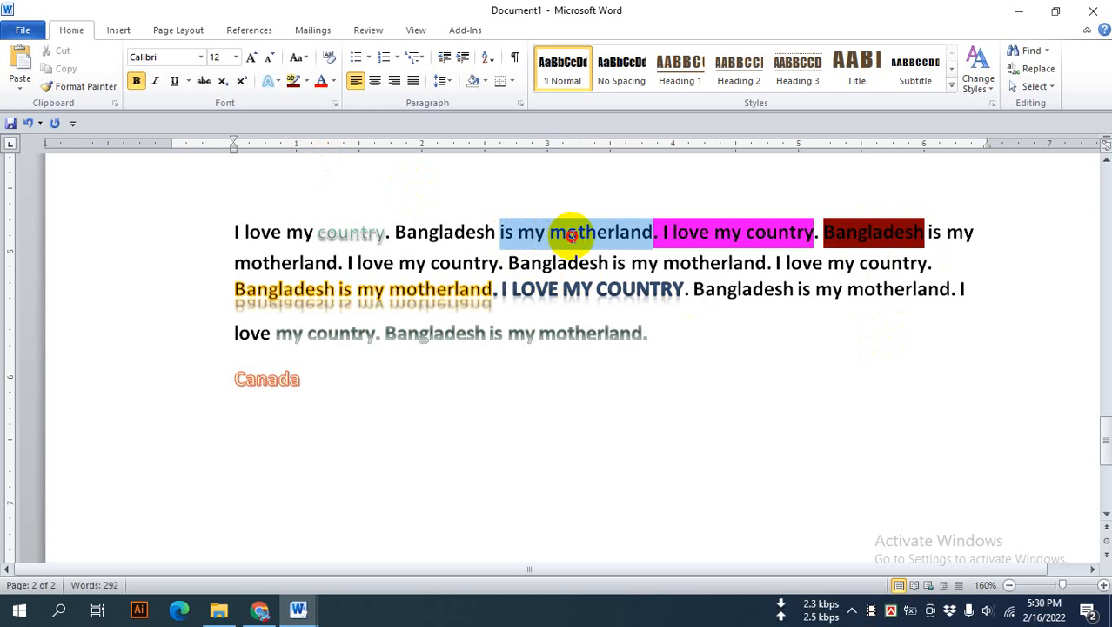
{"action": "left_click", "coordinate": [308, 81]}
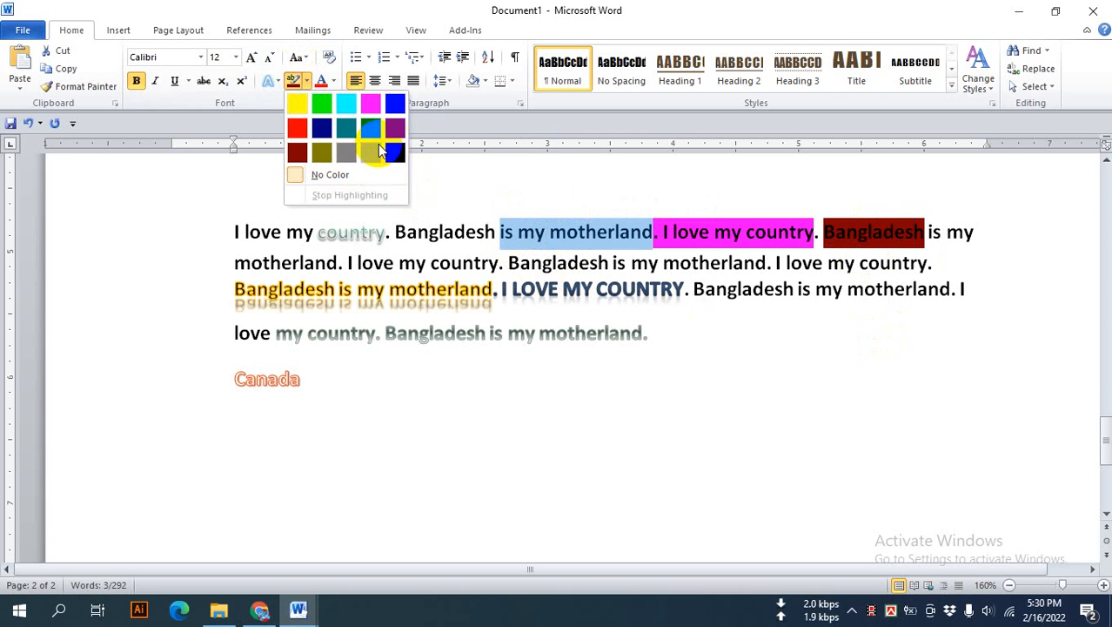
{"action": "left_click", "coordinate": [326, 112]}
{"action": "left_click", "coordinate": [555, 270]}
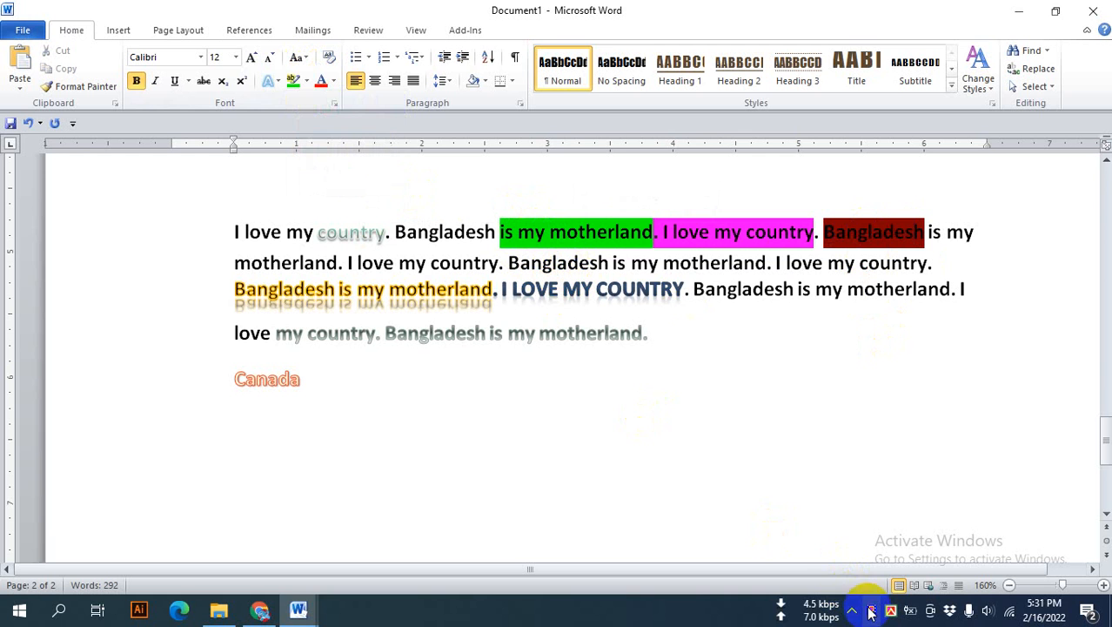
Step: Remove the bright green highlight from "is my motherland" in the first line of the lower paragraph
{"action": "left_click", "coordinate": [307, 81]}
{"action": "left_click", "coordinate": [346, 104]}
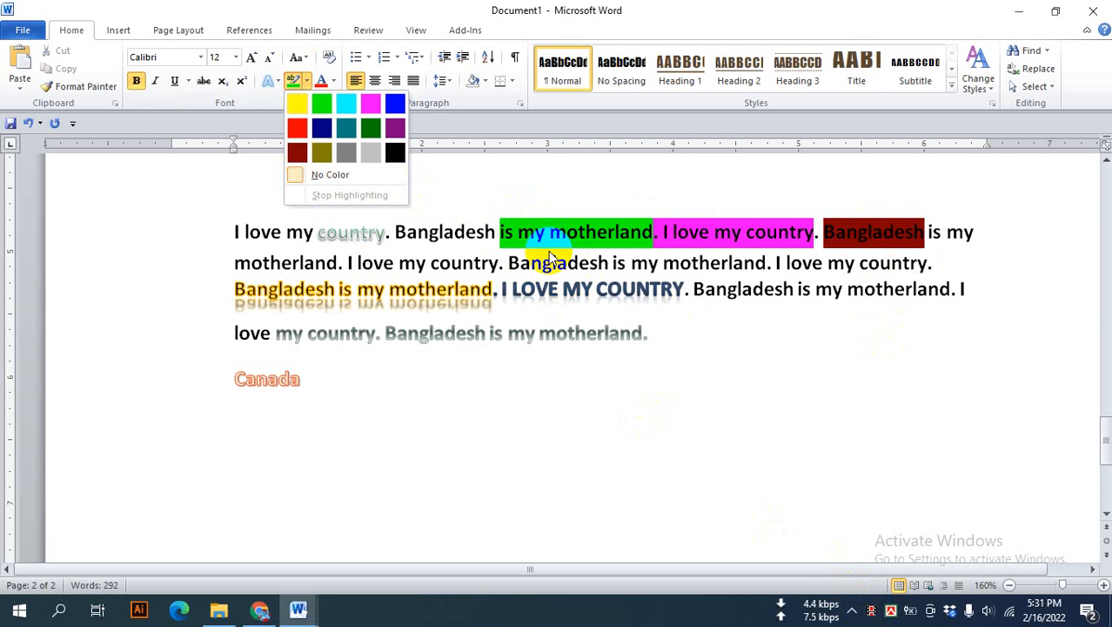
{"action": "left_click_drag", "start_coordinate": [544, 233], "coordinate": [616, 233]}
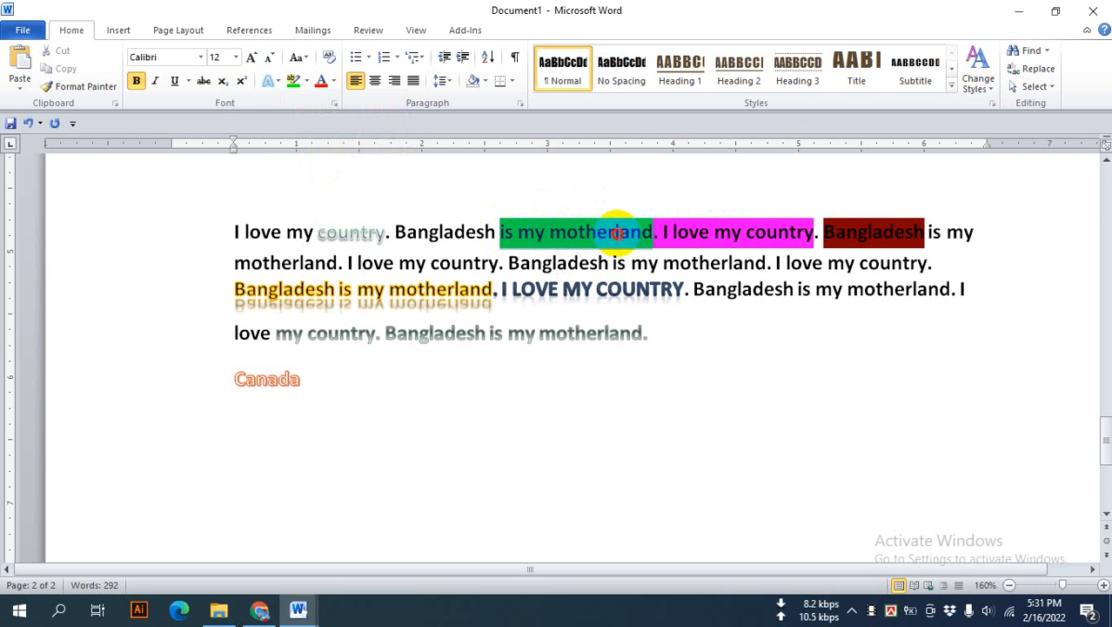
{"action": "left_click", "coordinate": [305, 81]}
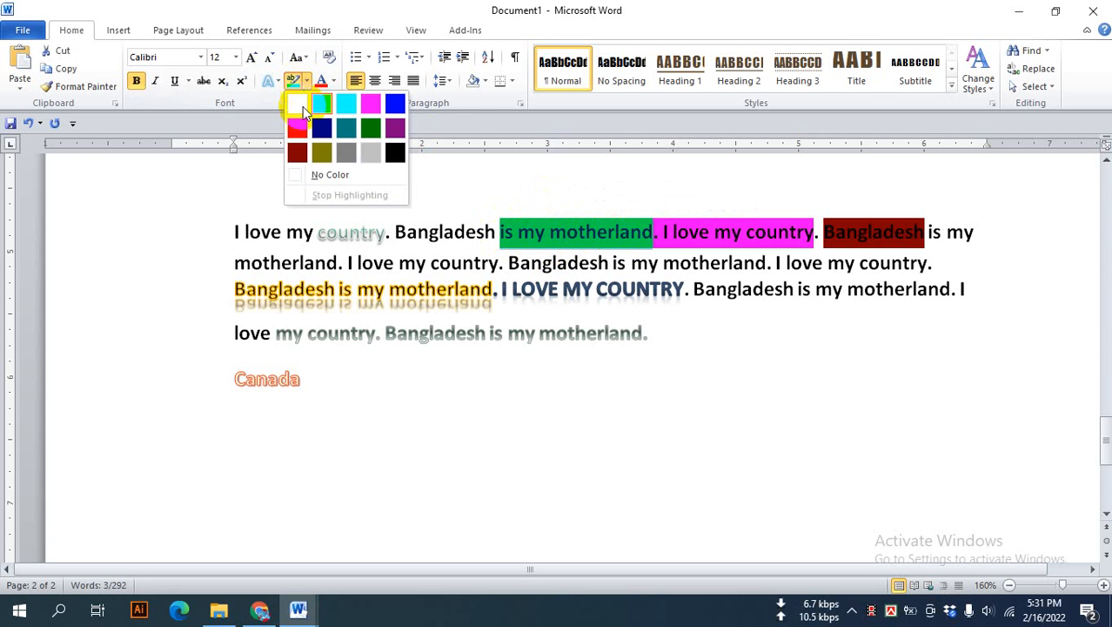
{"action": "left_click", "coordinate": [311, 175]}
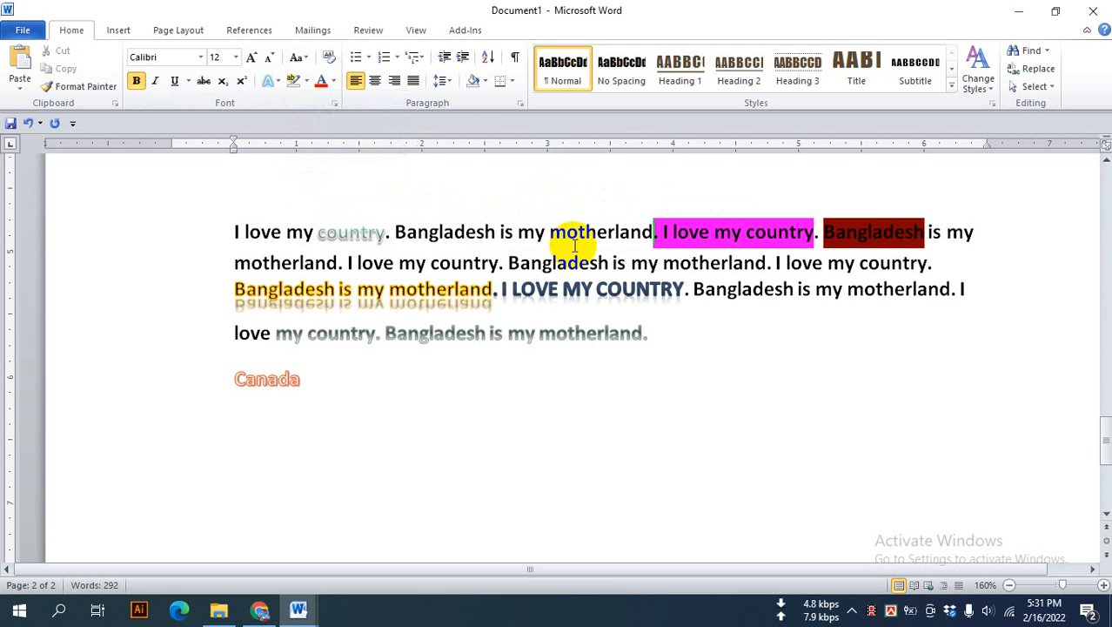
Step: Remove the dark red highlight from the second "Bangladesh" in the lower paragraph's first line
{"action": "left_click_drag", "start_coordinate": [823, 233], "coordinate": [924, 232]}
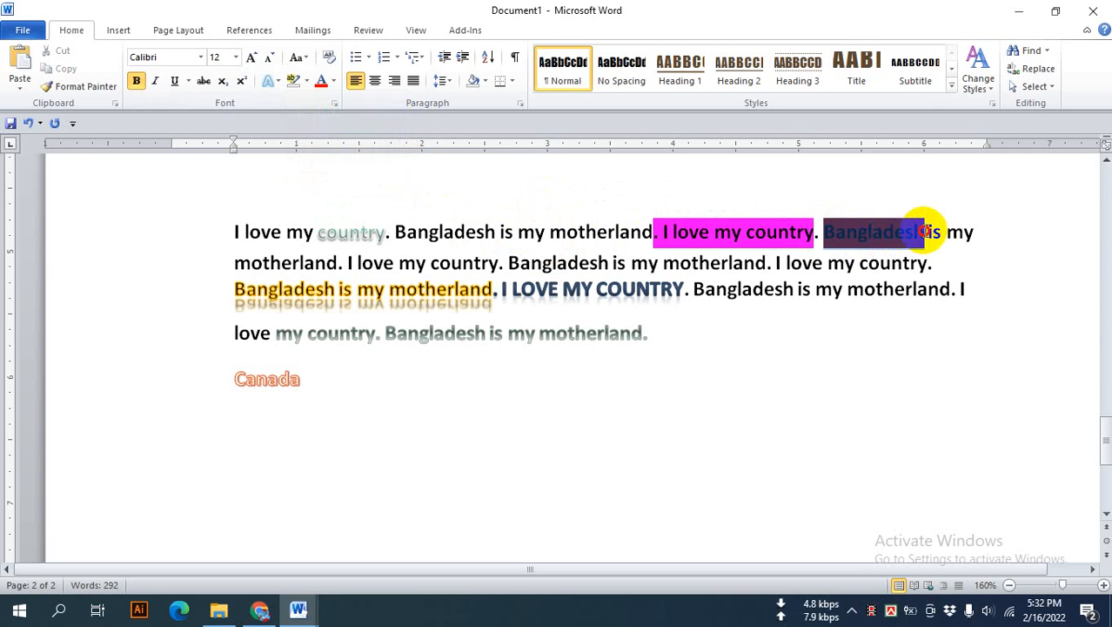
{"action": "left_click", "coordinate": [309, 82]}
{"action": "left_click", "coordinate": [315, 173]}
{"action": "left_click", "coordinate": [915, 233]}
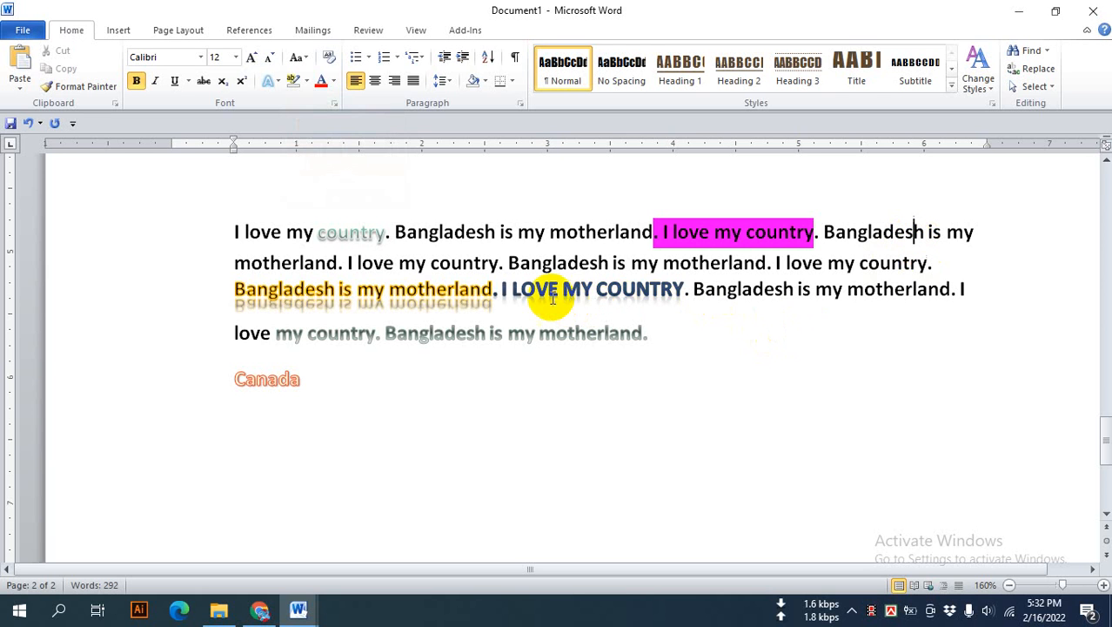
Step: Apply the green gradient text effect with reflection to "I love my" in the pink-highlighted phrase
{"action": "left_click", "coordinate": [688, 234]}
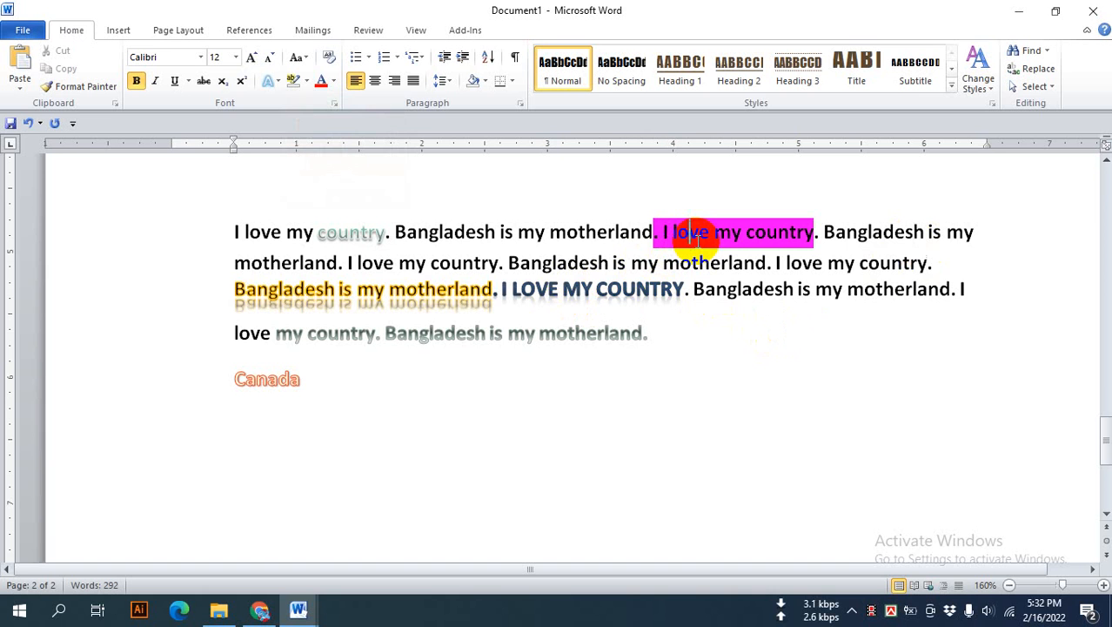
{"action": "left_click_drag", "start_coordinate": [699, 240], "coordinate": [658, 228]}
{"action": "left_click", "coordinate": [271, 82]}
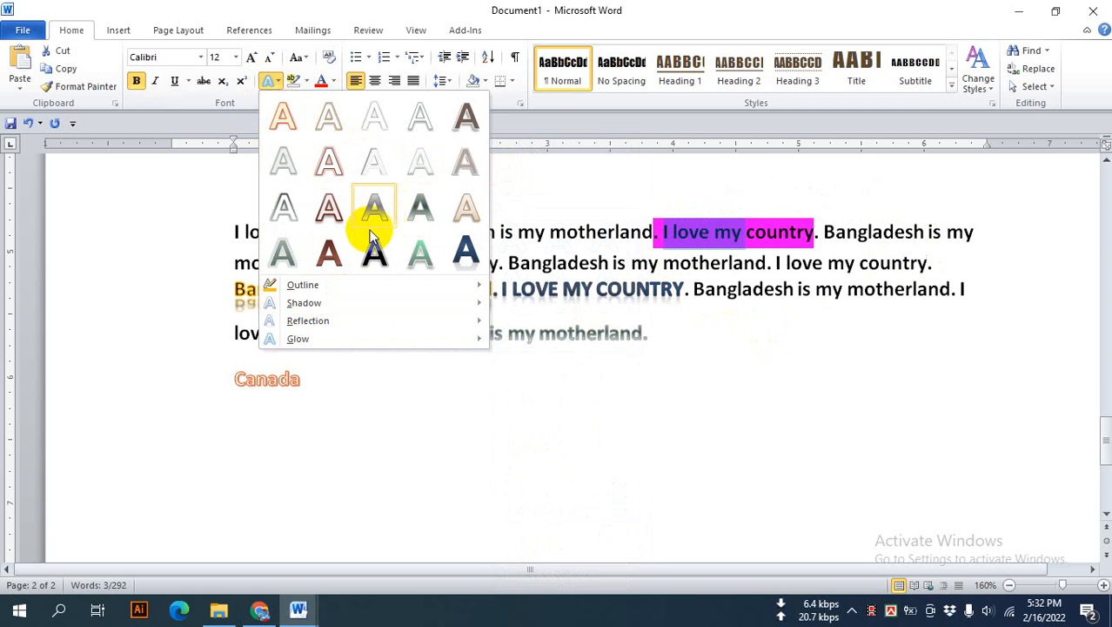
{"action": "left_click", "coordinate": [431, 255]}
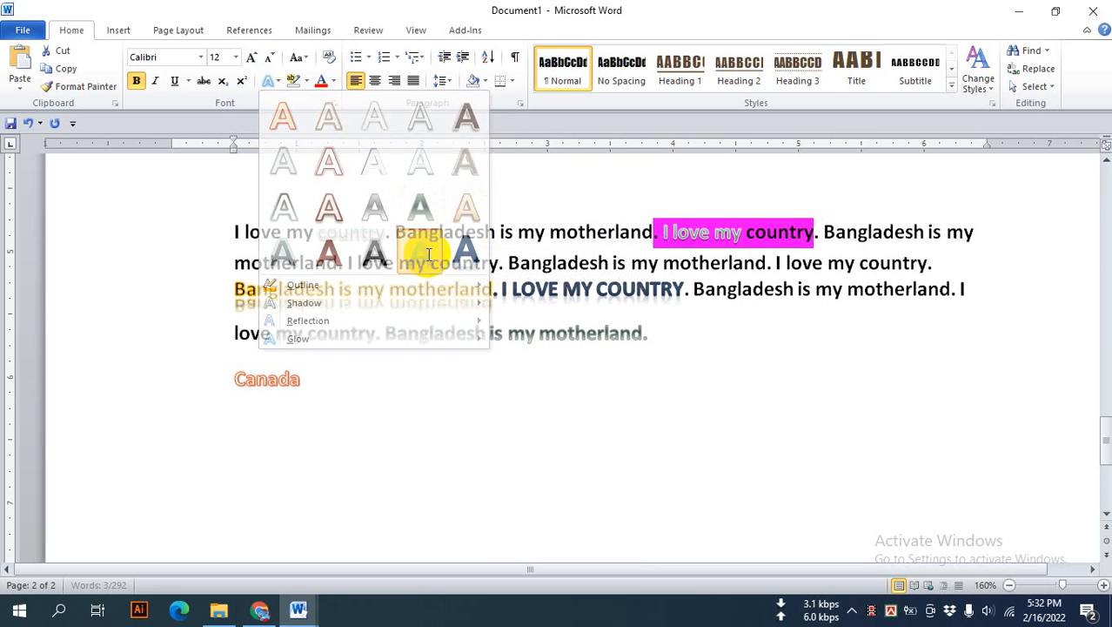
{"action": "left_click", "coordinate": [715, 235]}
{"action": "left_click_drag", "start_coordinate": [658, 234], "coordinate": [723, 233]}
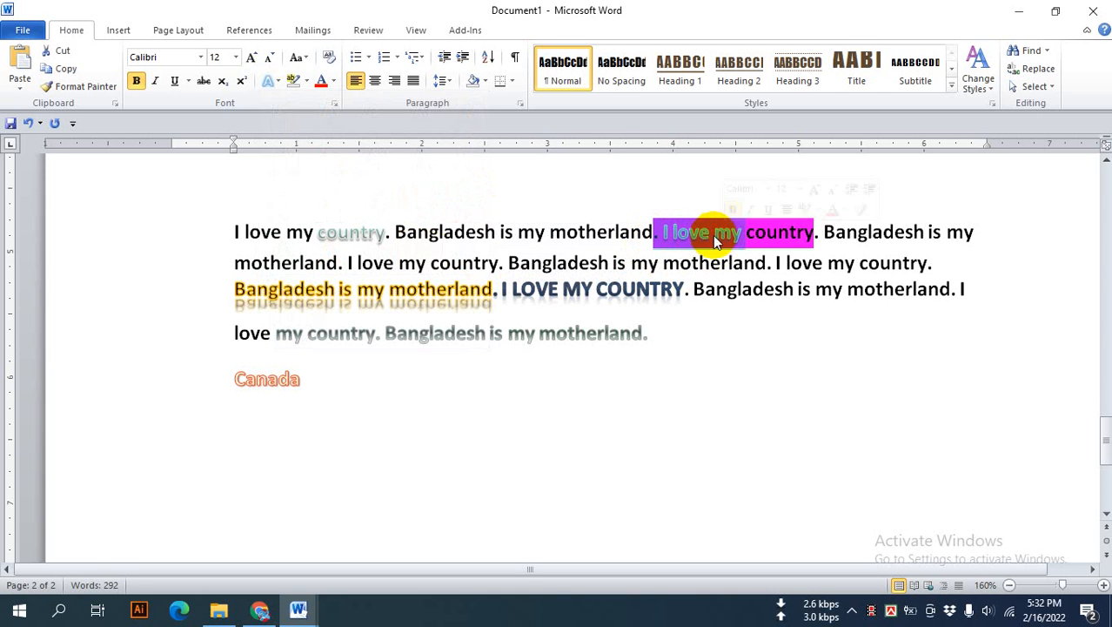
{"action": "left_click", "coordinate": [708, 236]}
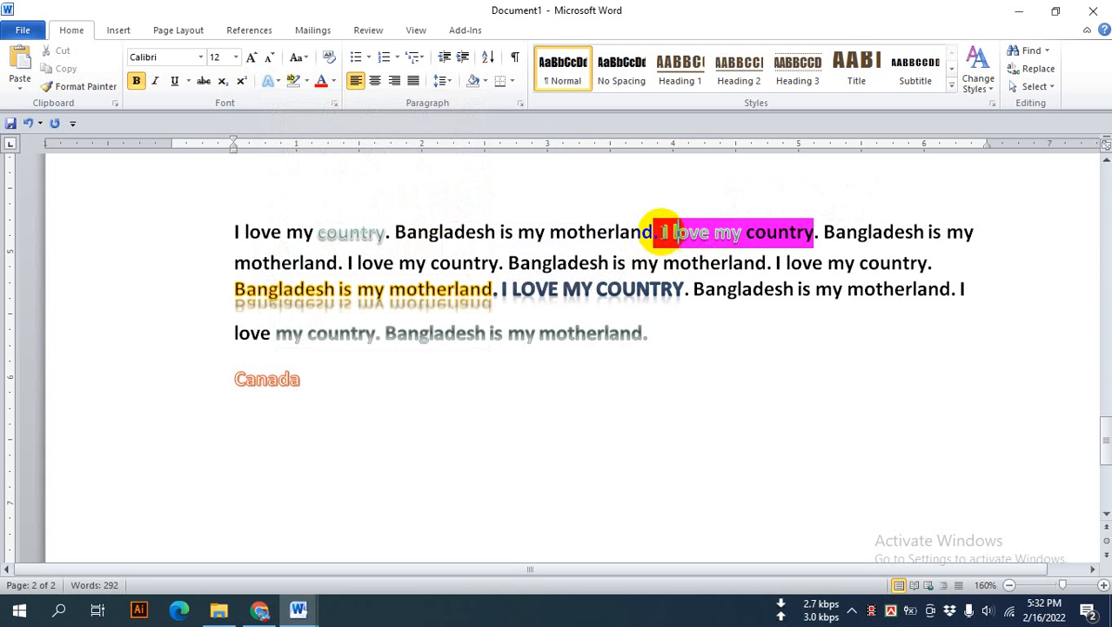
{"action": "left_click", "coordinate": [659, 232]}
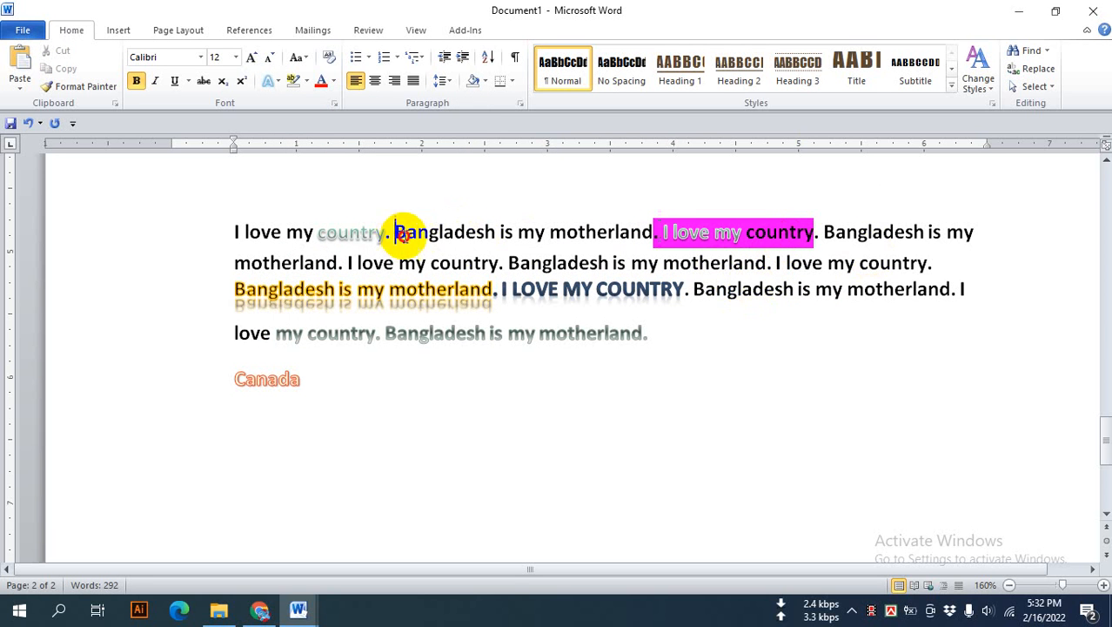
Step: Color the text from "MY MOTHERLAND" in the toggle-case paragraph's second line through "bANGLADESH" in its third line red
{"action": "left_click_drag", "start_coordinate": [397, 231], "coordinate": [552, 248]}
{"action": "scroll", "coordinate": [551, 248], "scroll_direction": "up", "scroll_amount": 2}
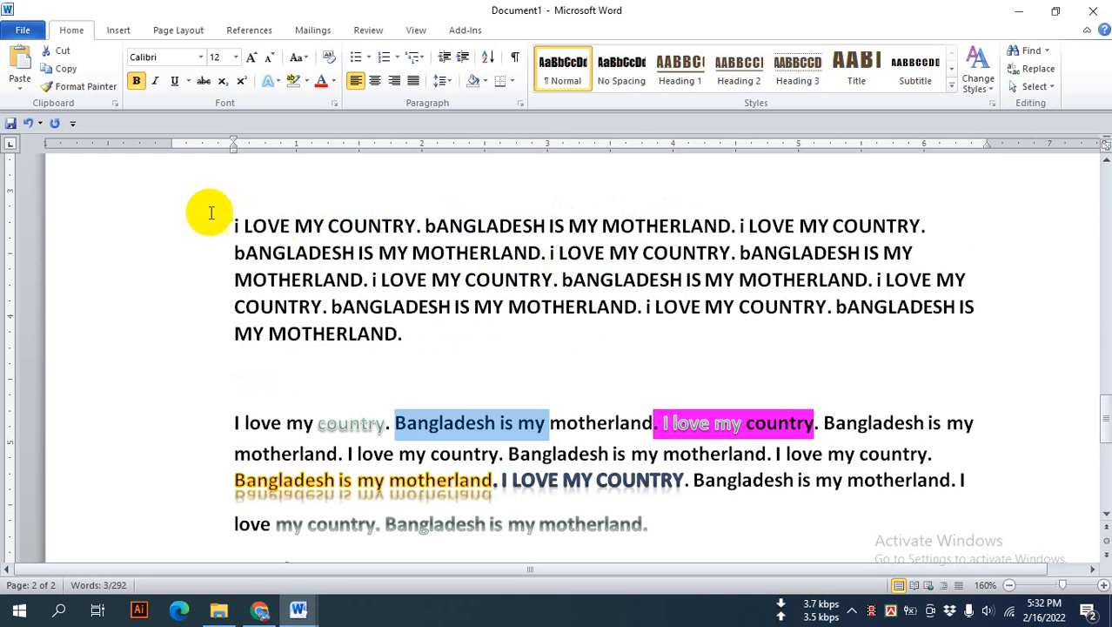
{"action": "left_click_drag", "start_coordinate": [231, 225], "coordinate": [406, 335]}
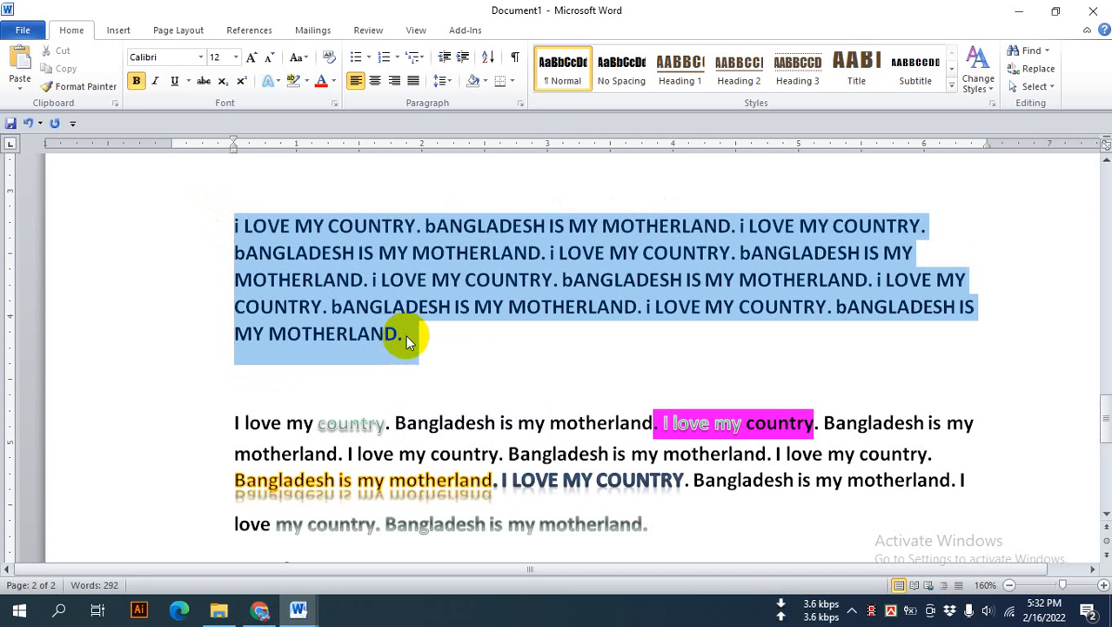
{"action": "left_click", "coordinate": [385, 279]}
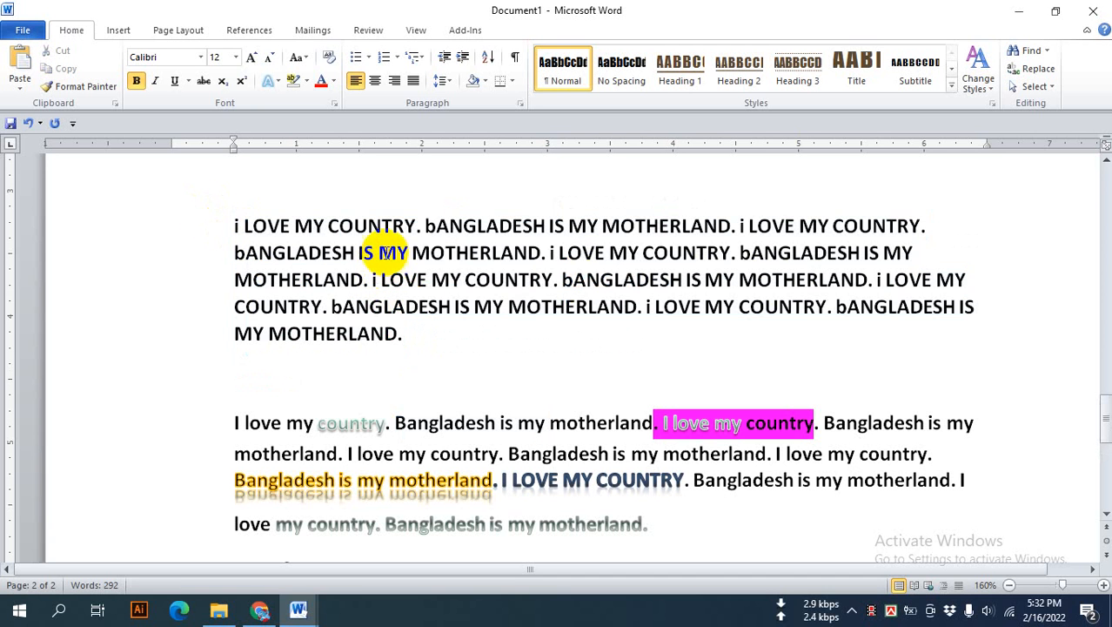
{"action": "left_click_drag", "start_coordinate": [376, 252], "coordinate": [683, 280]}
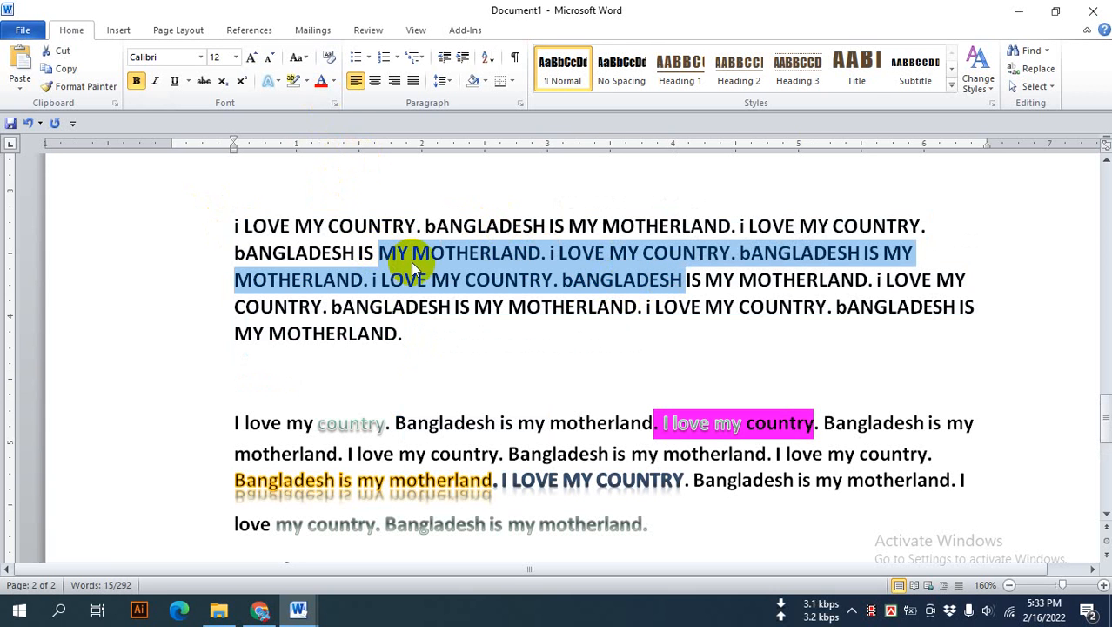
{"action": "left_click", "coordinate": [322, 81]}
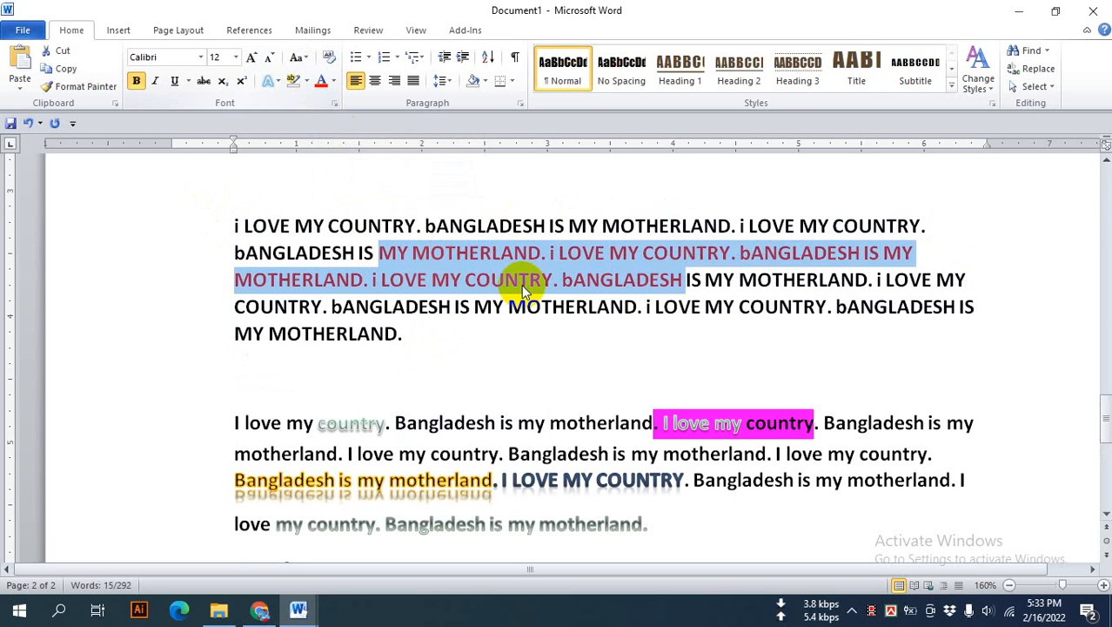
{"action": "left_click", "coordinate": [530, 279]}
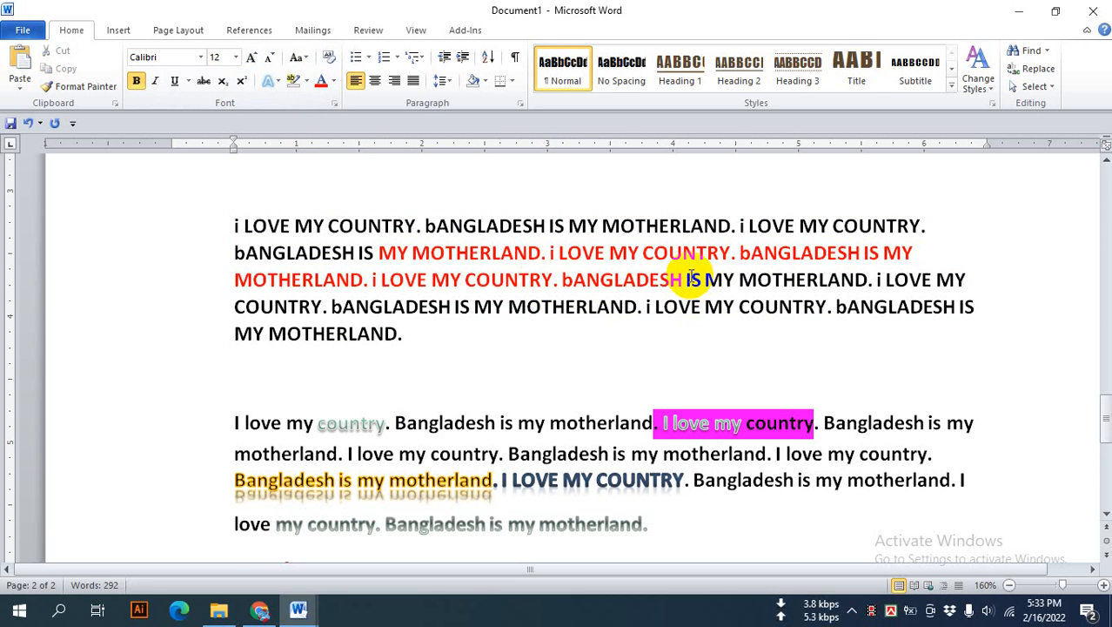
Step: Give "IS MY MOTHERLAND." in the toggle-case paragraph's third line a pink font color from the extended standard colors
{"action": "left_click_drag", "start_coordinate": [690, 279], "coordinate": [878, 279]}
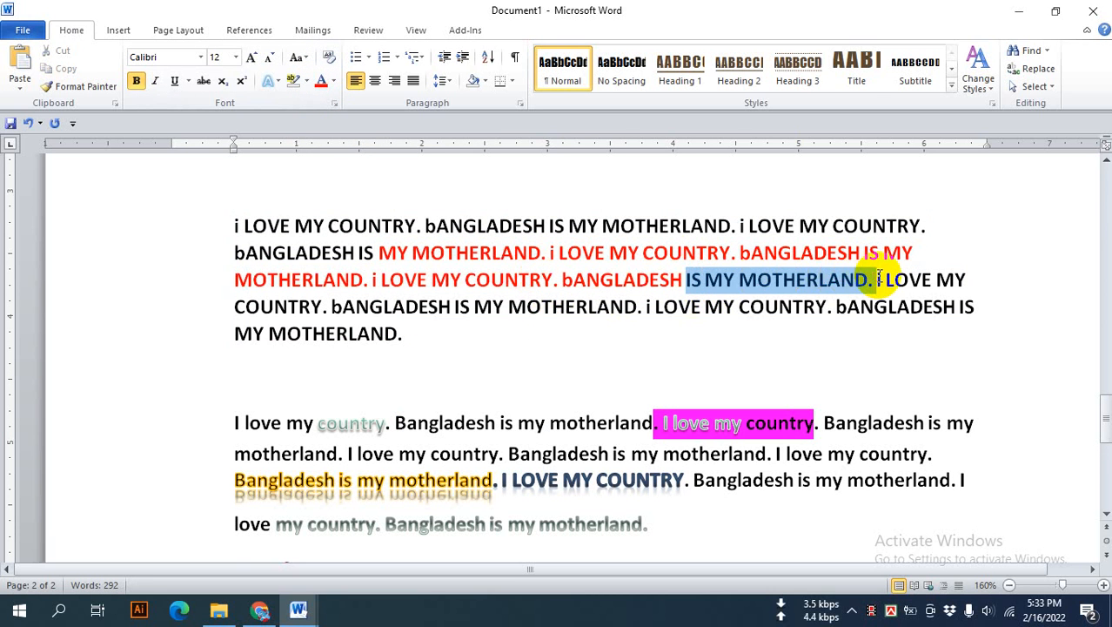
{"action": "left_click", "coordinate": [335, 83]}
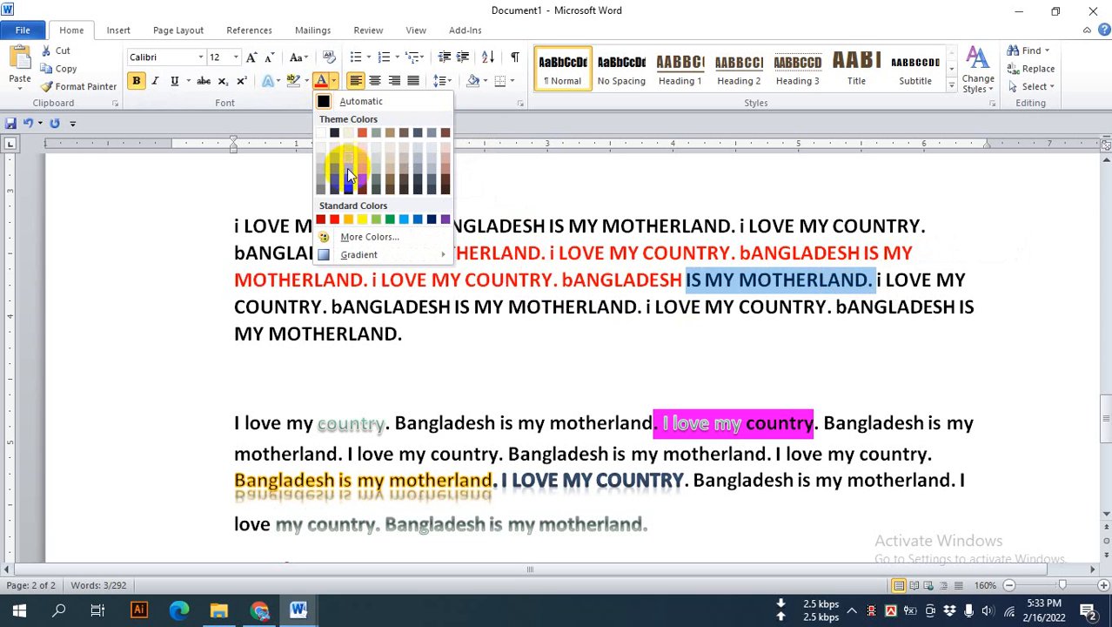
{"action": "left_click", "coordinate": [380, 237]}
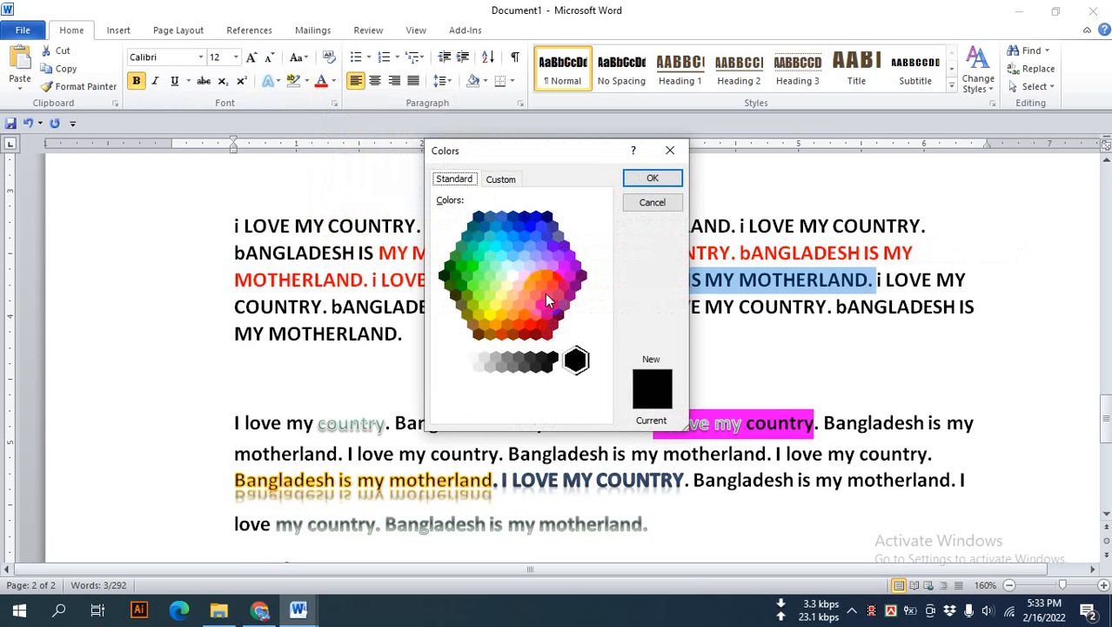
{"action": "left_click", "coordinate": [545, 292]}
{"action": "left_click", "coordinate": [648, 177]}
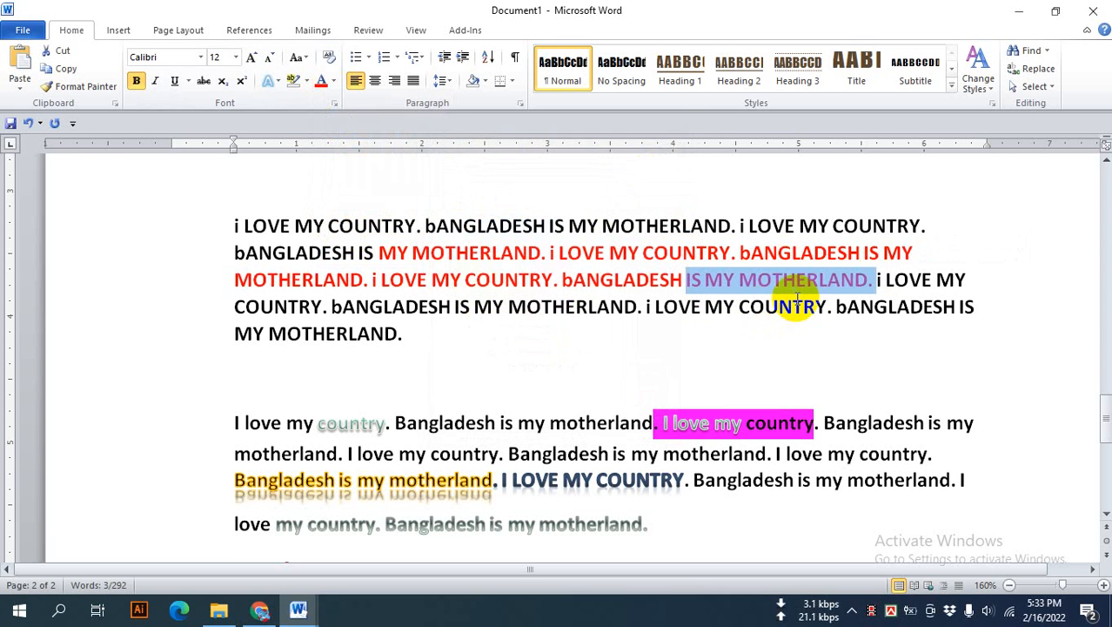
{"action": "left_click", "coordinate": [796, 279]}
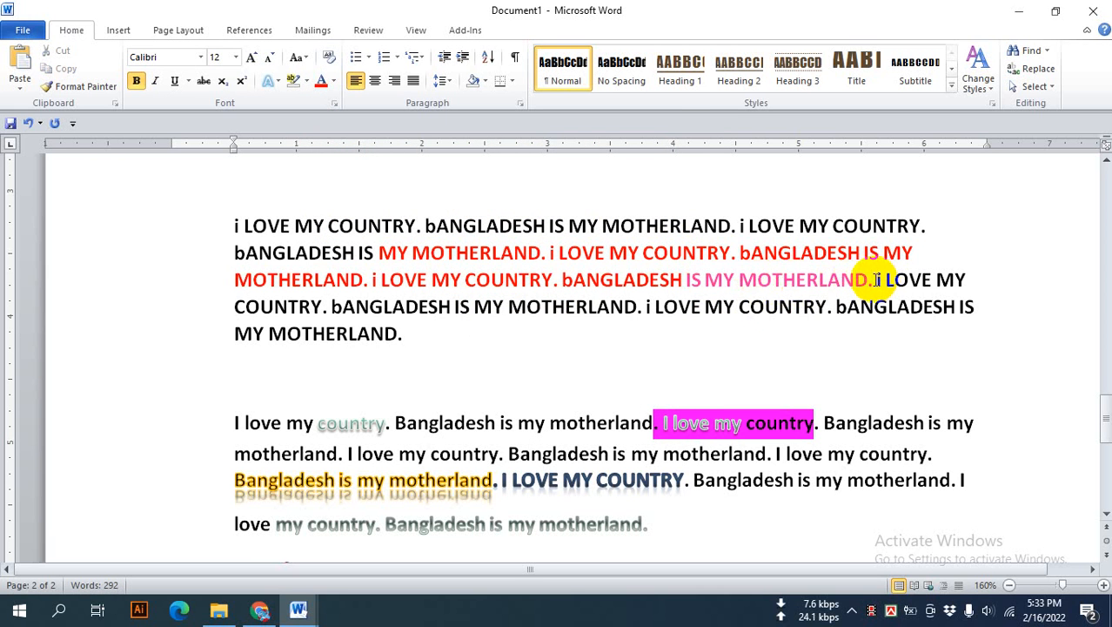
Step: Color ". i LOVE MY COUNTRY. bANGLADESH IS MY MOTHERLAND." across the toggle-case paragraph's third and fourth lines yellow
{"action": "left_click_drag", "start_coordinate": [868, 279], "coordinate": [645, 309]}
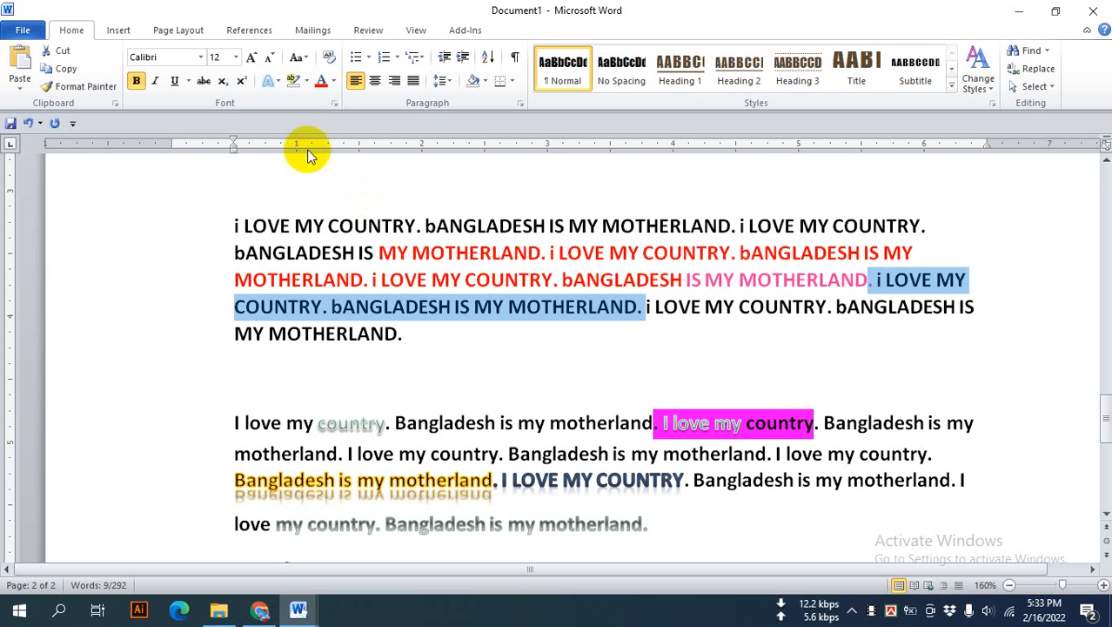
{"action": "left_click", "coordinate": [335, 85]}
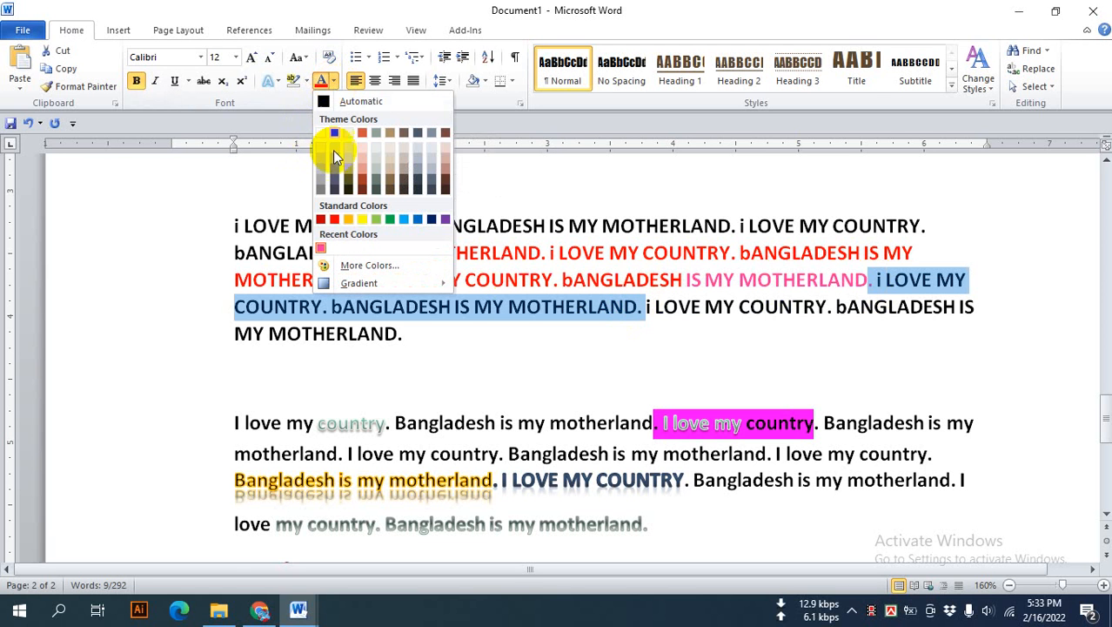
{"action": "left_click", "coordinate": [375, 219]}
{"action": "left_click", "coordinate": [597, 309]}
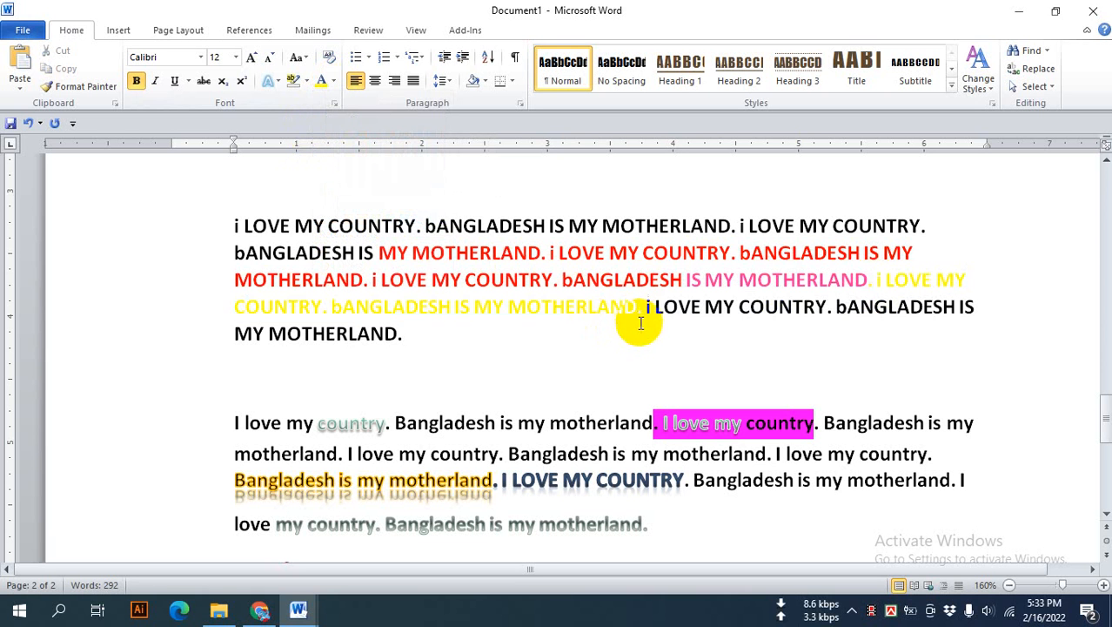
Step: Color "i LOVE MY COUNTRY." in the toggle-case paragraph's fourth line purple
{"action": "left_click_drag", "start_coordinate": [646, 307], "coordinate": [836, 310]}
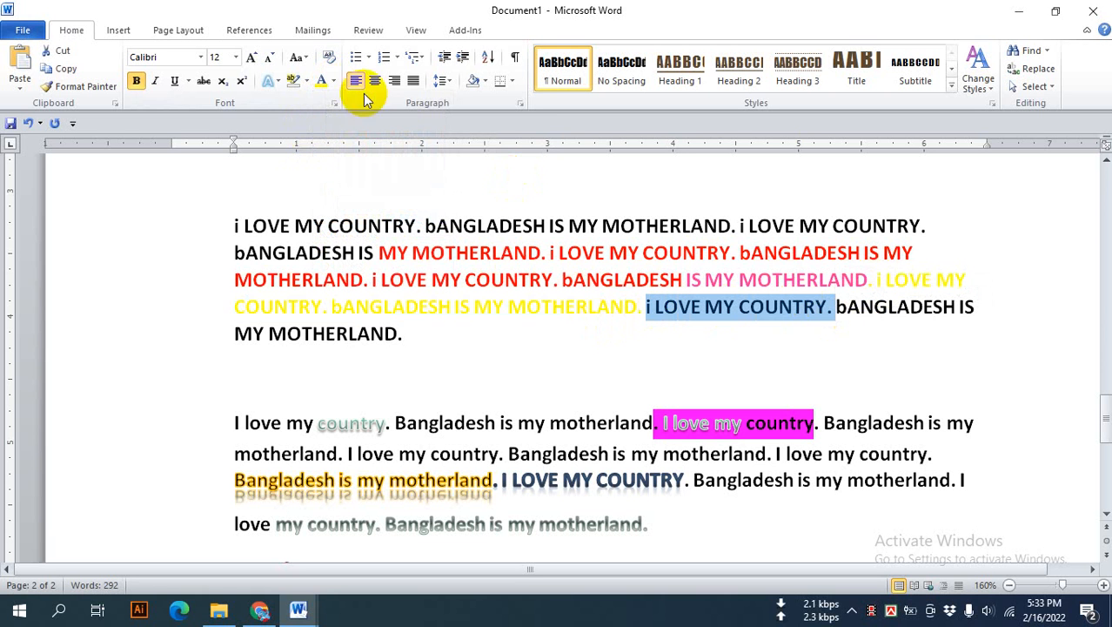
{"action": "left_click", "coordinate": [334, 80]}
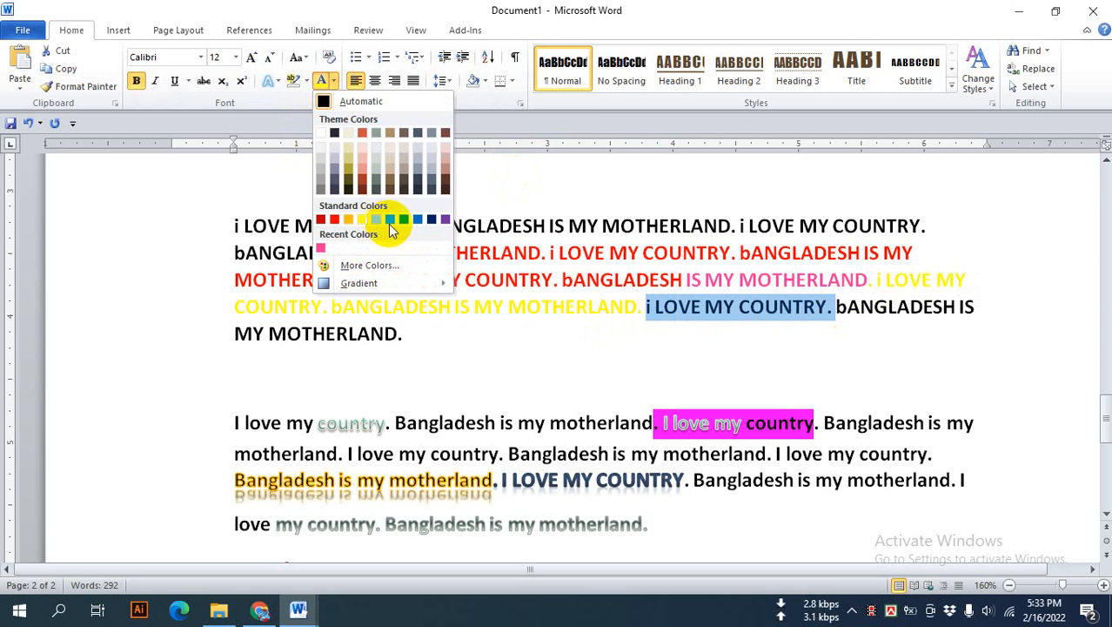
{"action": "left_click", "coordinate": [444, 221]}
{"action": "left_click", "coordinate": [799, 308]}
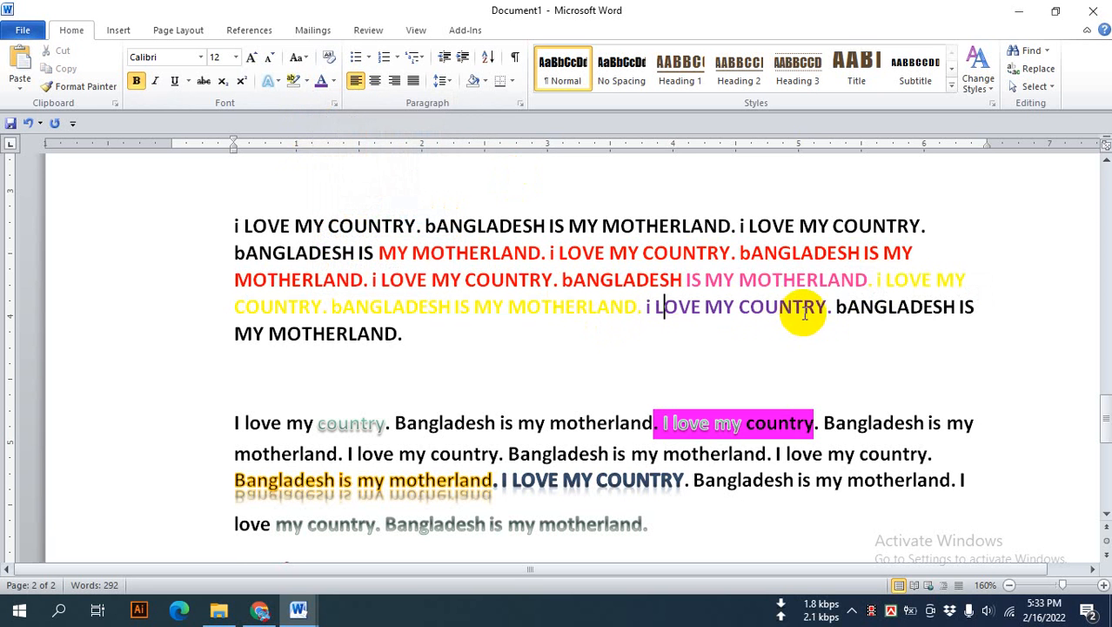
Step: Reset all the colored text in the toggle-case paragraph to the Automatic font color
{"action": "scroll", "coordinate": [581, 368], "scroll_direction": "up", "scroll_amount": 3}
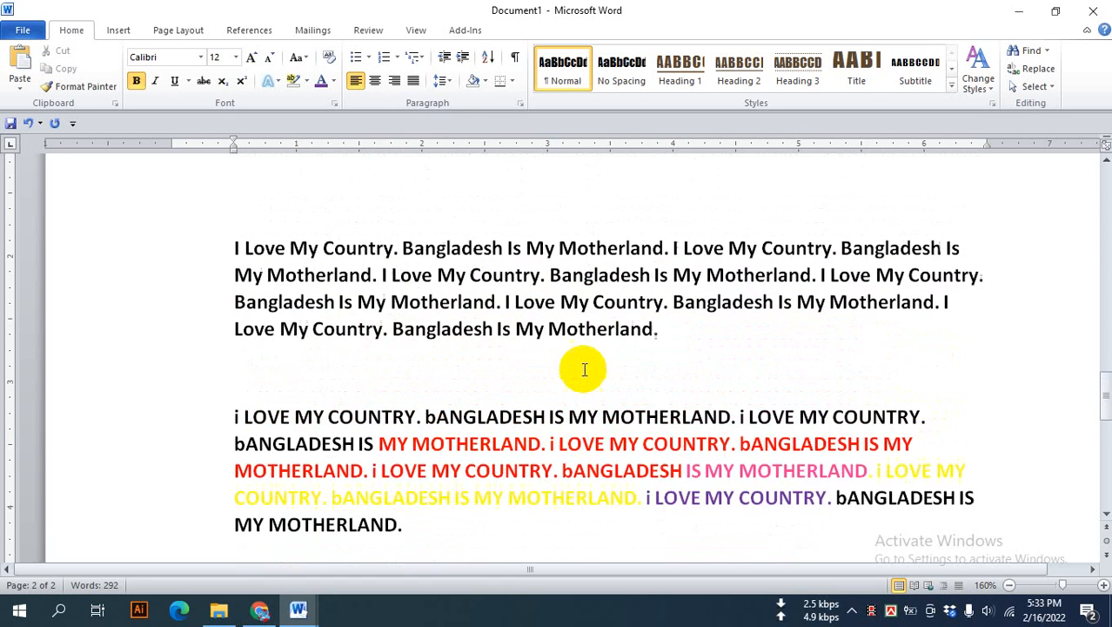
{"action": "scroll", "coordinate": [583, 365], "scroll_direction": "down", "scroll_amount": 2}
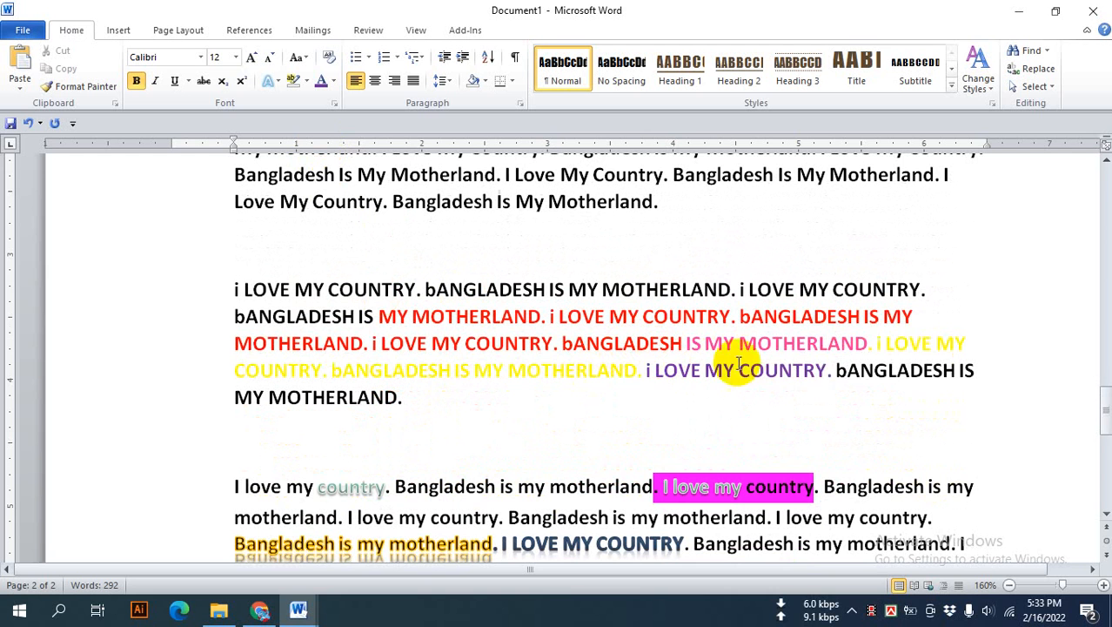
{"action": "left_click_drag", "start_coordinate": [833, 371], "coordinate": [379, 317]}
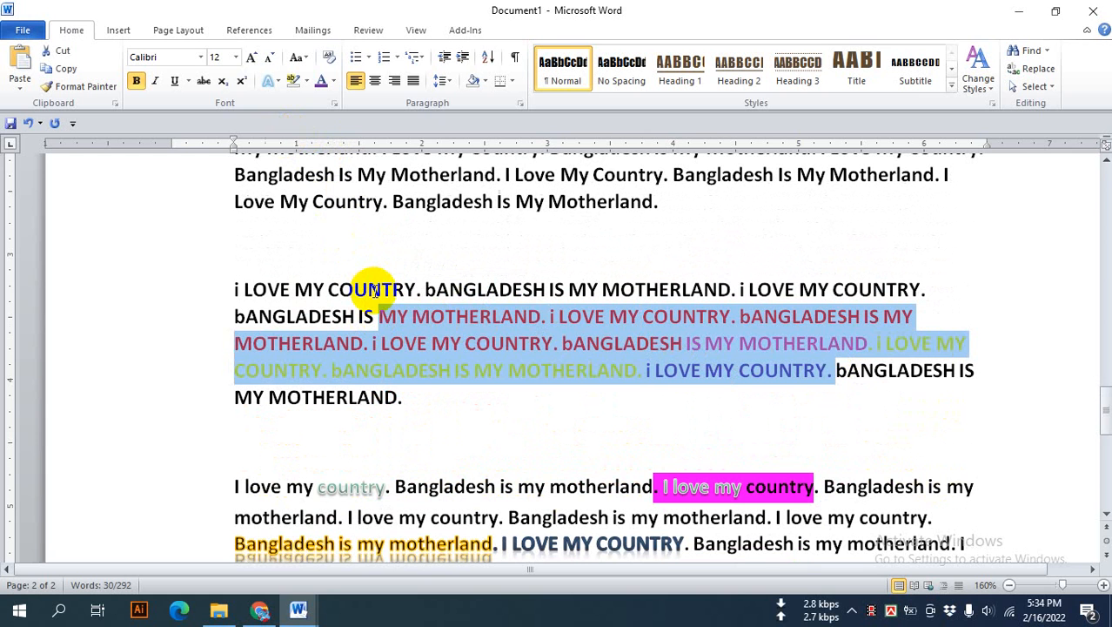
{"action": "left_click", "coordinate": [333, 81]}
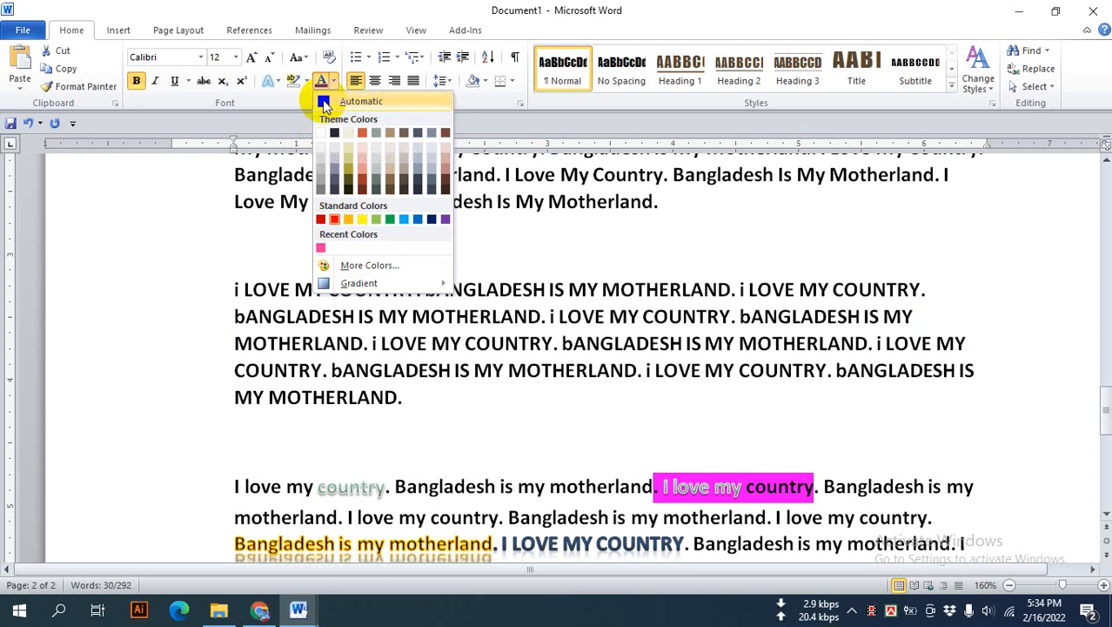
{"action": "left_click", "coordinate": [323, 103]}
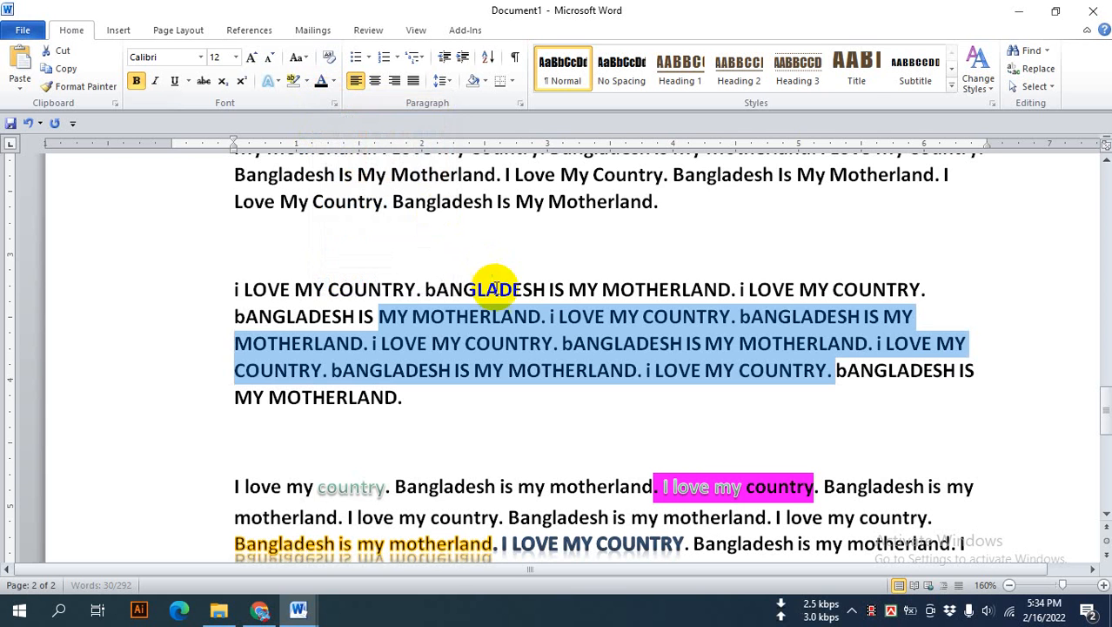
{"action": "left_click", "coordinate": [529, 345]}
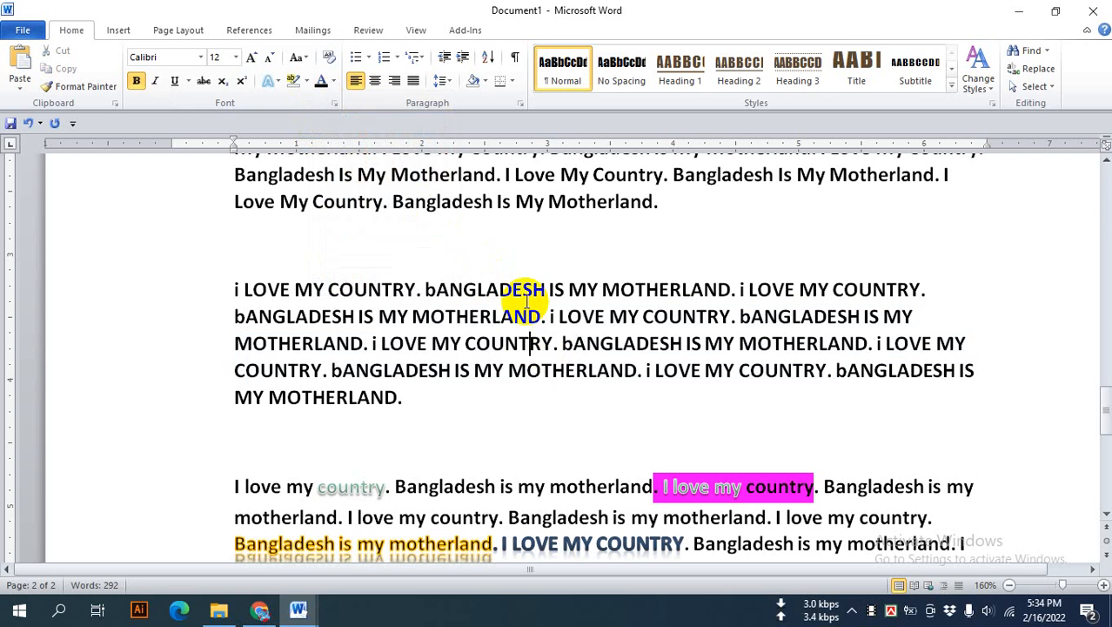
Step: Undo the Automatic color reset and the preceding purple and yellow font color changes in the toggle-case paragraph
{"action": "left_click", "coordinate": [517, 346]}
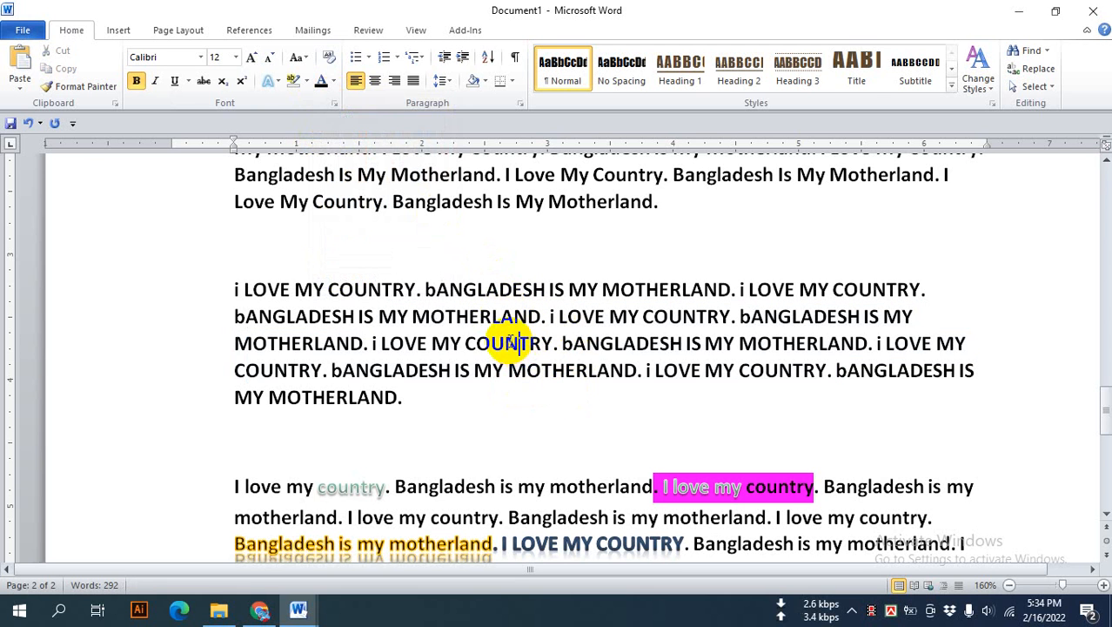
{"action": "key", "text": "ctrl+z"}
{"action": "left_click", "coordinate": [526, 337]}
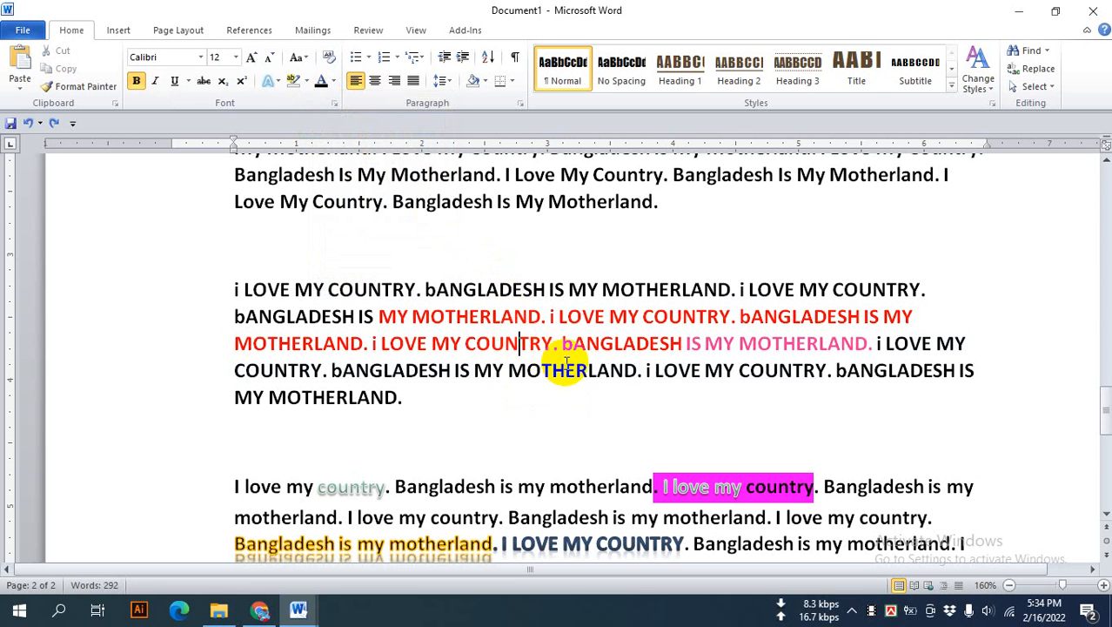
{"action": "left_click", "coordinate": [635, 370]}
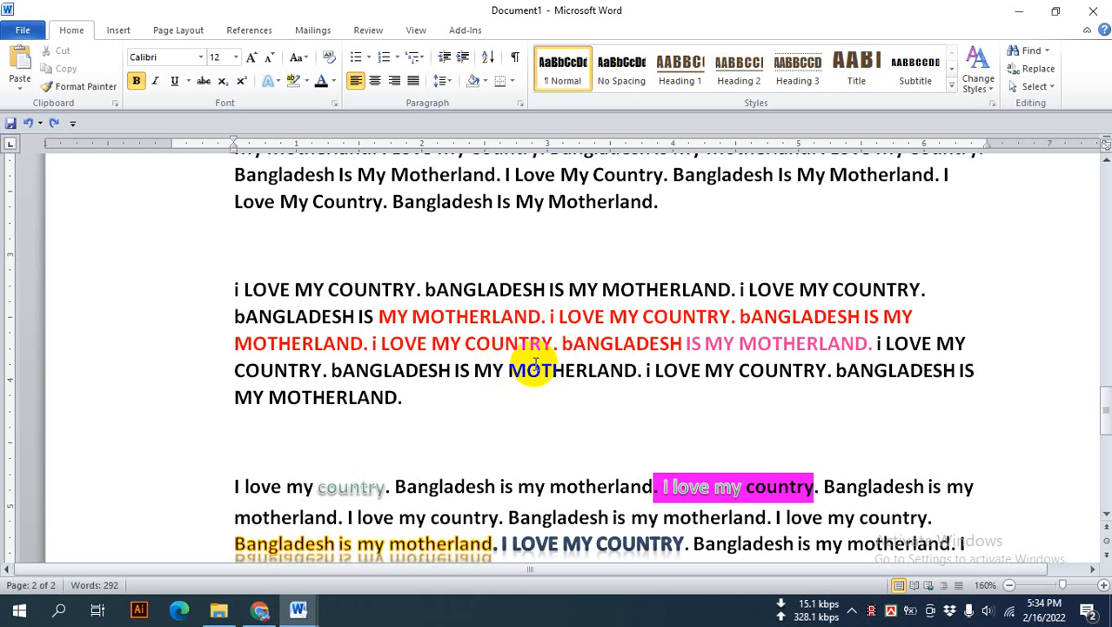
Step: Set the font size of the green-effect word "country" in the text-effects paragraph's first line to 24
{"action": "scroll", "coordinate": [504, 370], "scroll_direction": "down", "scroll_amount": 1}
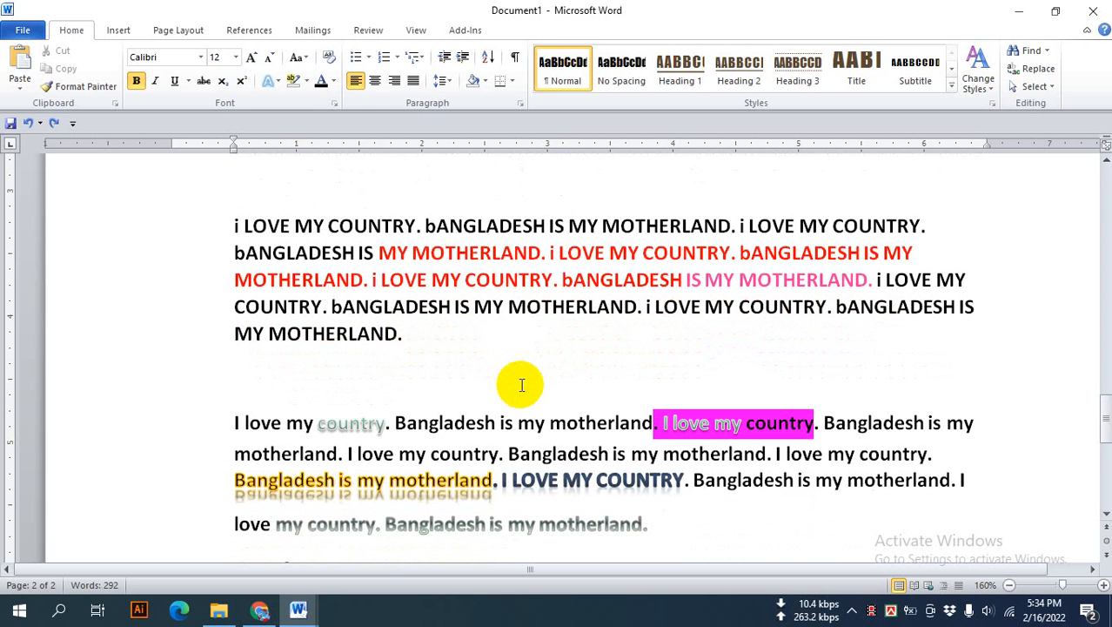
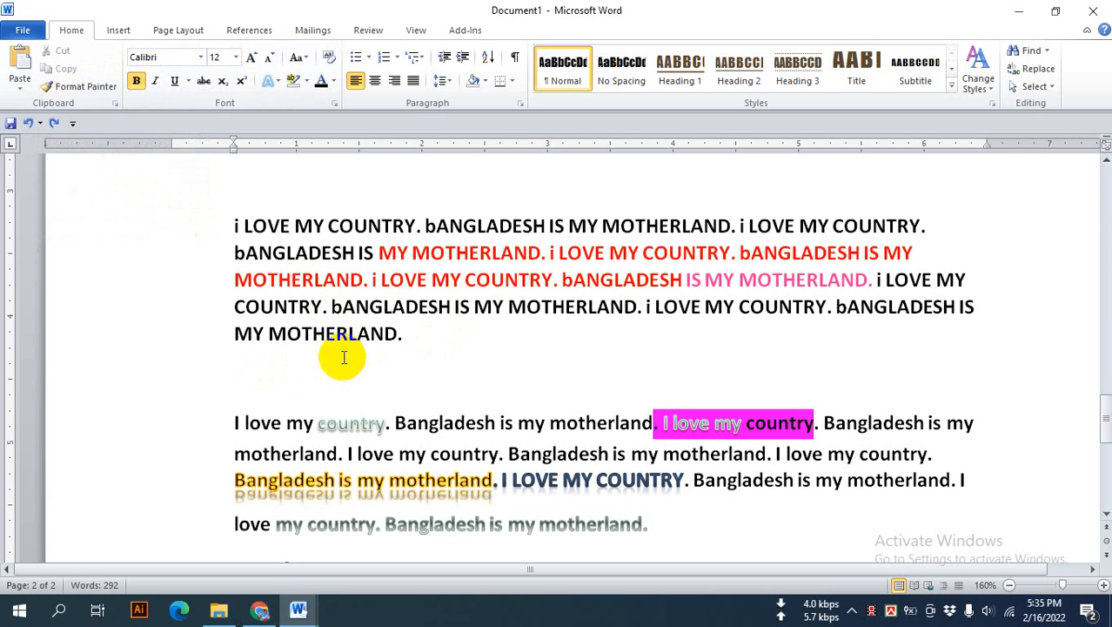
{"action": "scroll", "coordinate": [340, 355], "scroll_direction": "down", "scroll_amount": 1}
{"action": "left_click_drag", "start_coordinate": [316, 361], "coordinate": [385, 366]}
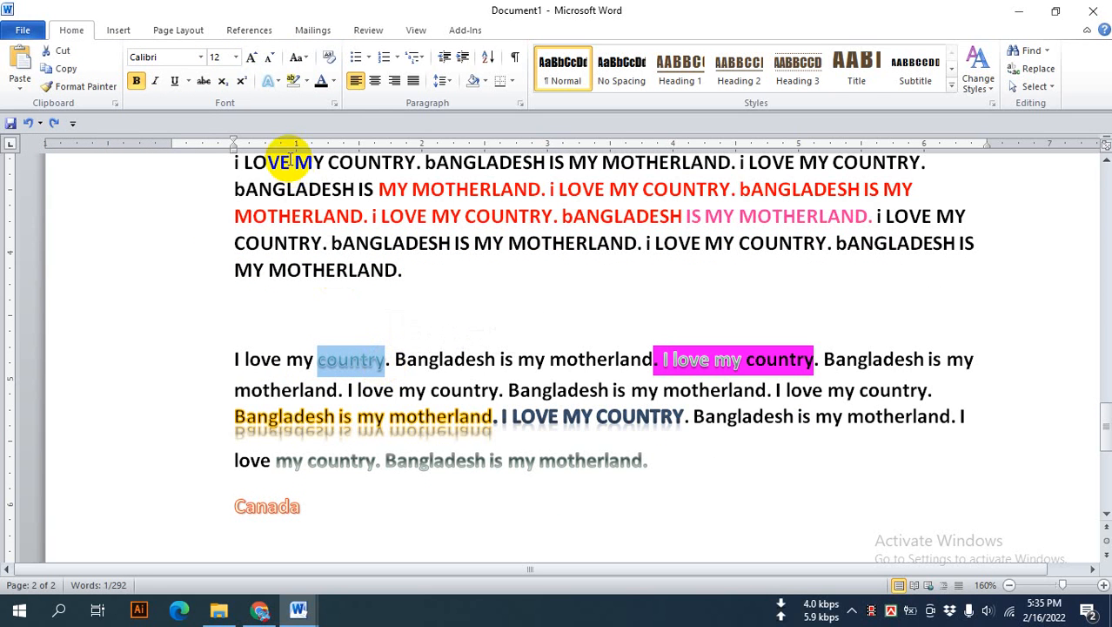
{"action": "left_click", "coordinate": [235, 56]}
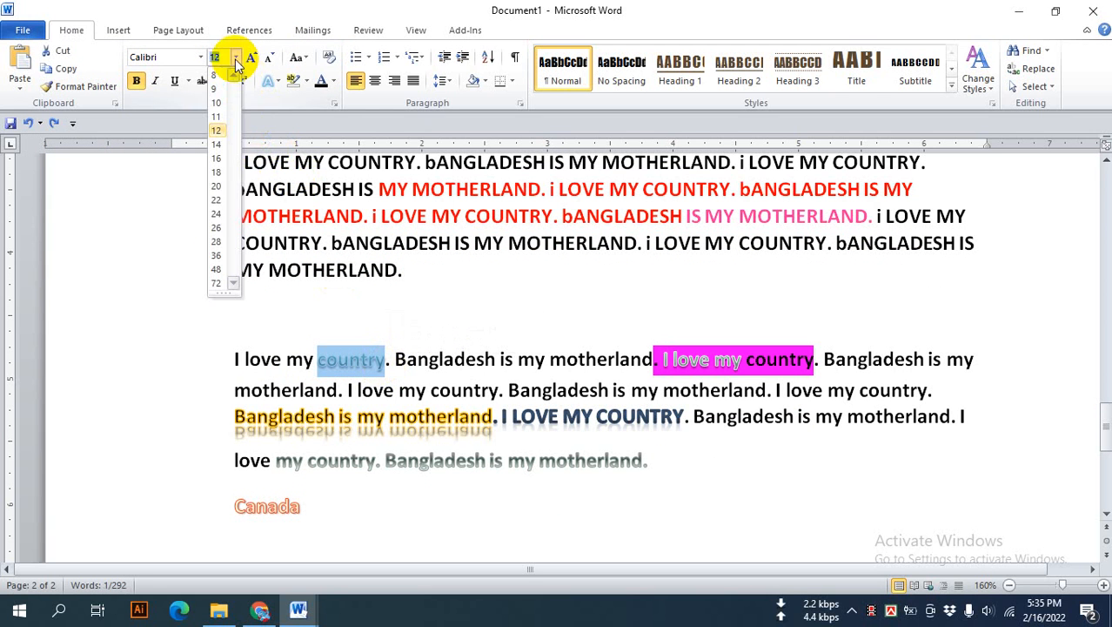
{"action": "left_click", "coordinate": [215, 214]}
{"action": "left_click", "coordinate": [403, 392]}
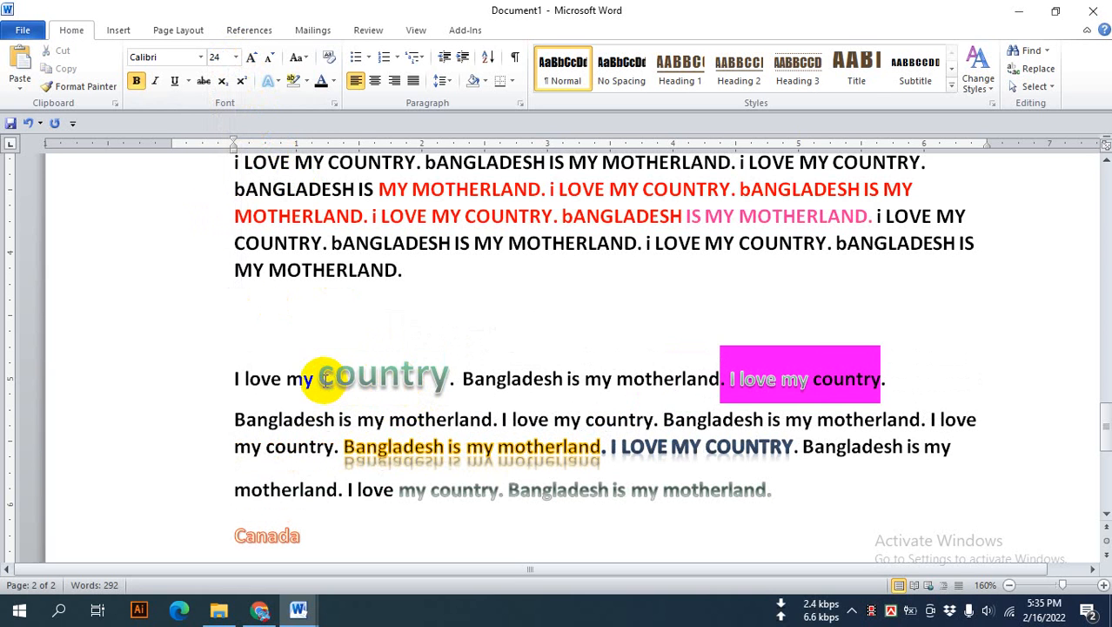
Step: Copy the formatting of the enlarged green "country" onto "my motherland" in the same line with Format Painter
{"action": "left_click_drag", "start_coordinate": [324, 376], "coordinate": [442, 378]}
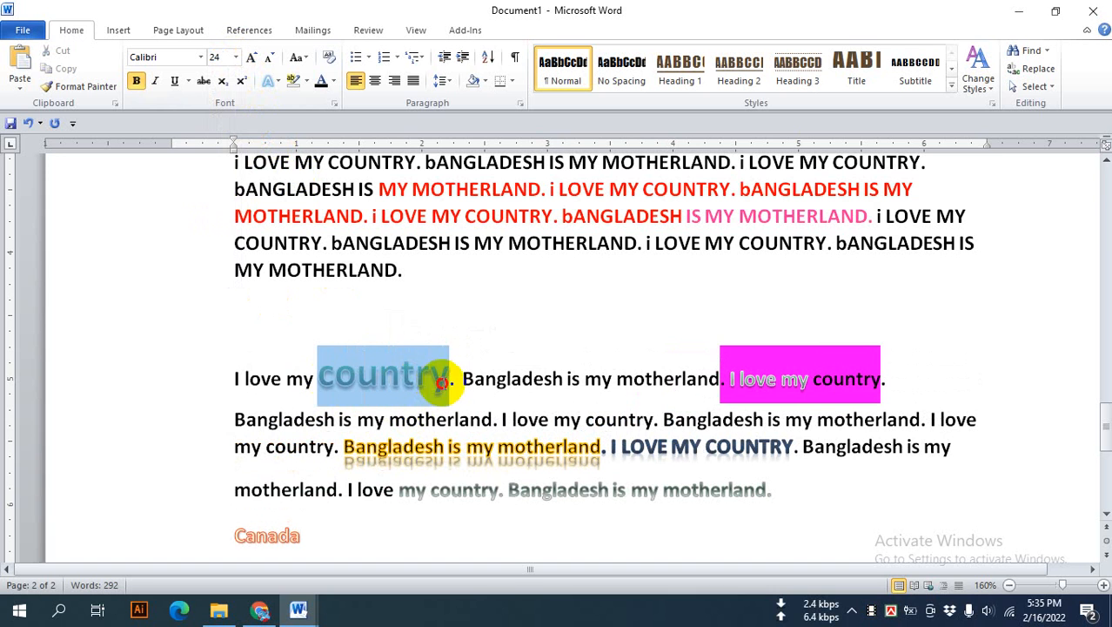
{"action": "left_click", "coordinate": [385, 379]}
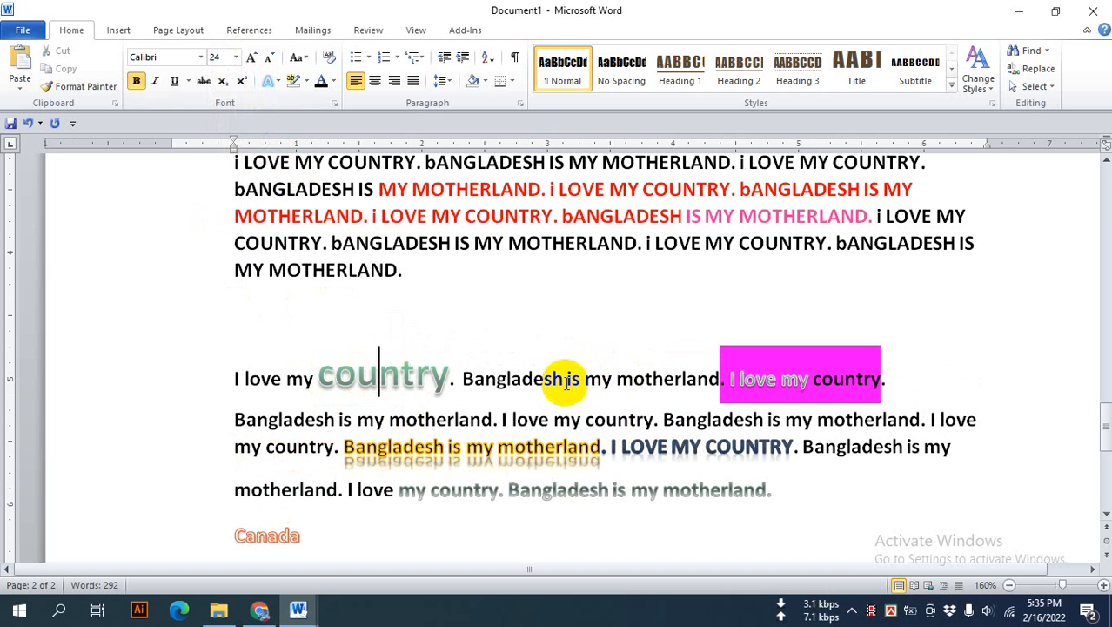
{"action": "left_click_drag", "start_coordinate": [587, 381], "coordinate": [642, 380]}
{"action": "left_click", "coordinate": [653, 378]}
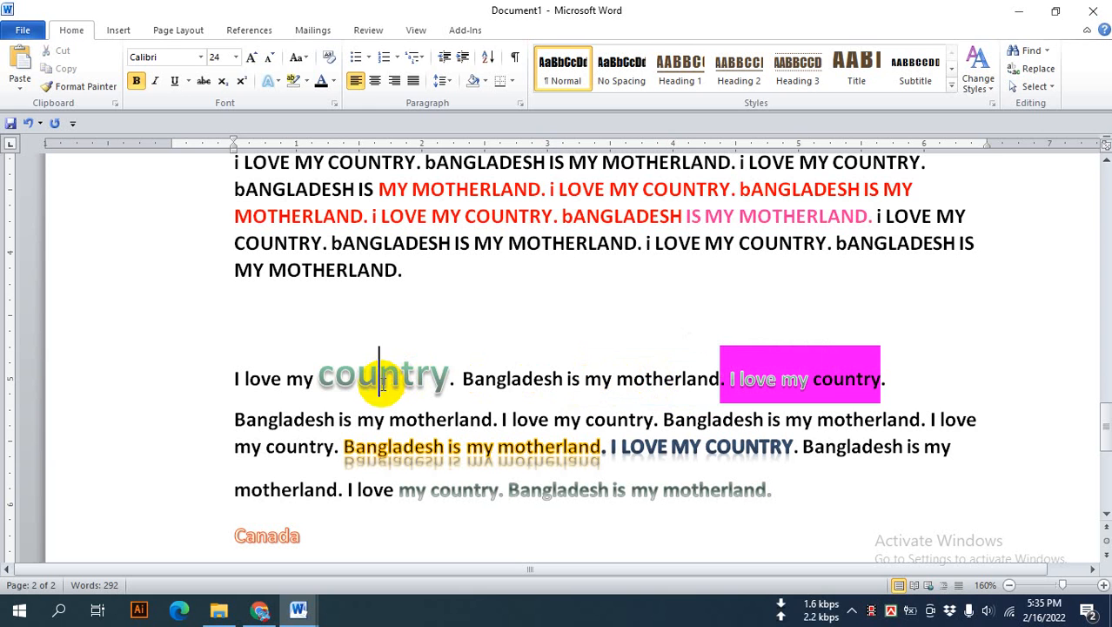
{"action": "left_click", "coordinate": [105, 88]}
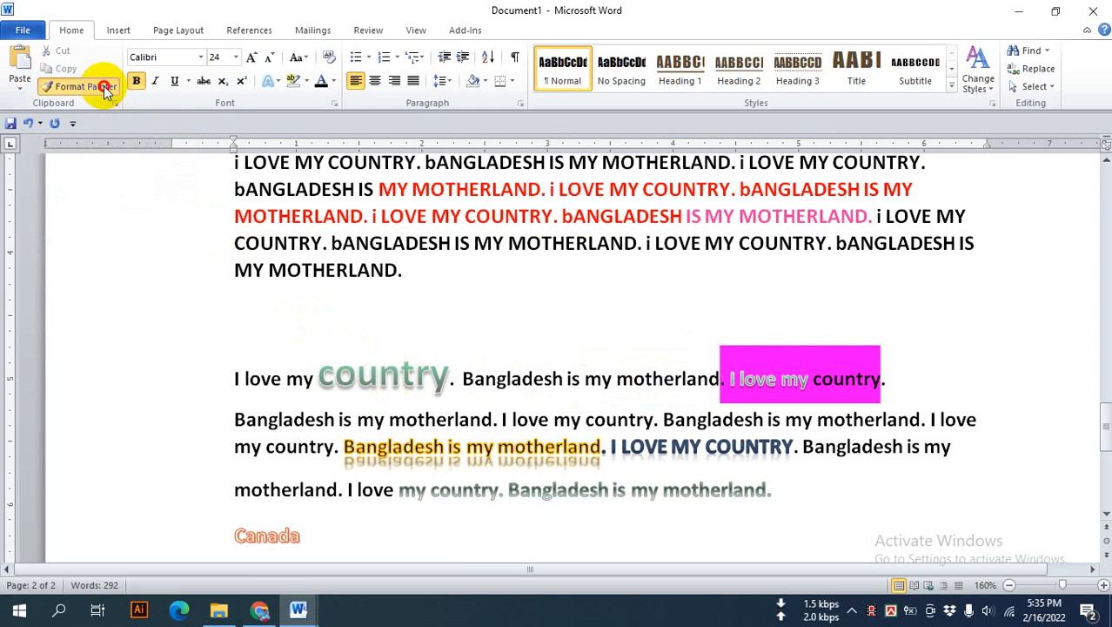
{"action": "left_click", "coordinate": [105, 88]}
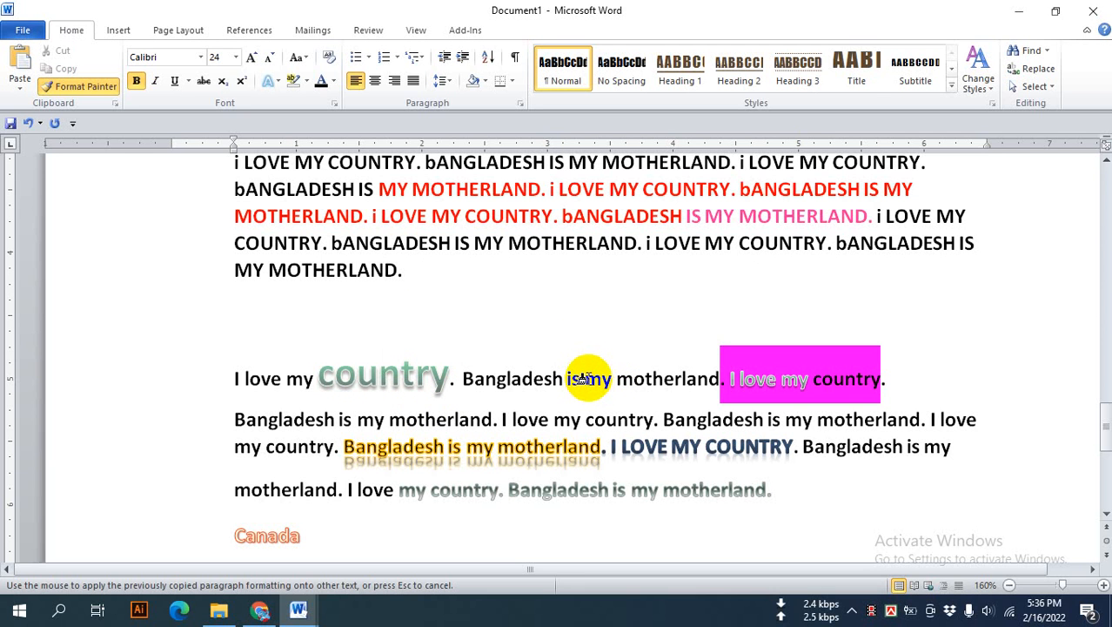
{"action": "left_click_drag", "start_coordinate": [589, 378], "coordinate": [712, 382]}
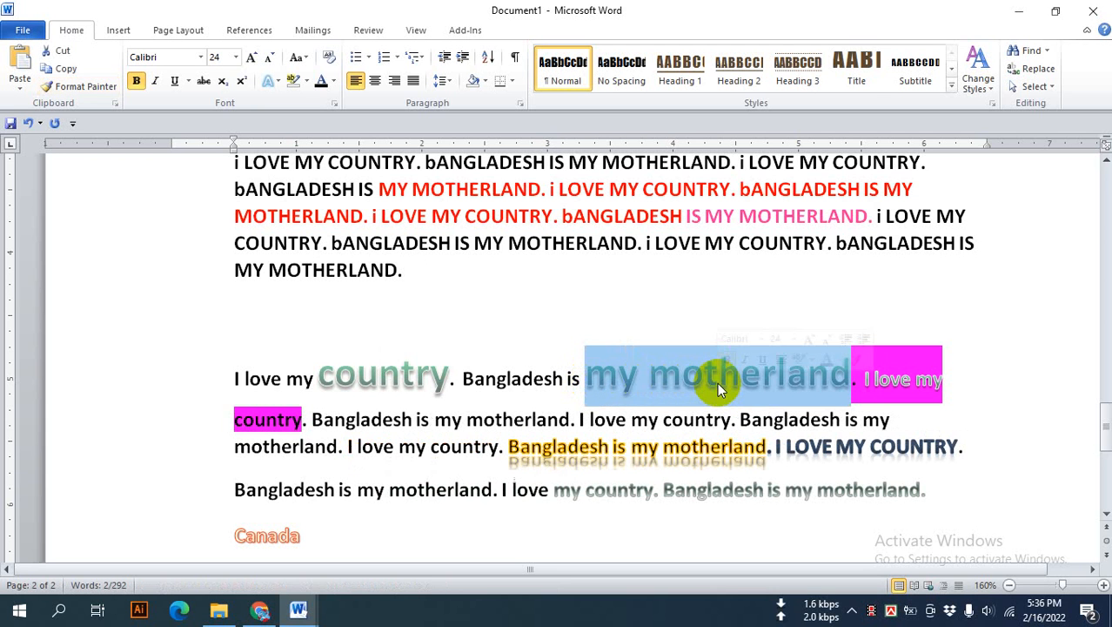
{"action": "left_click", "coordinate": [653, 378]}
{"action": "left_click", "coordinate": [728, 310]}
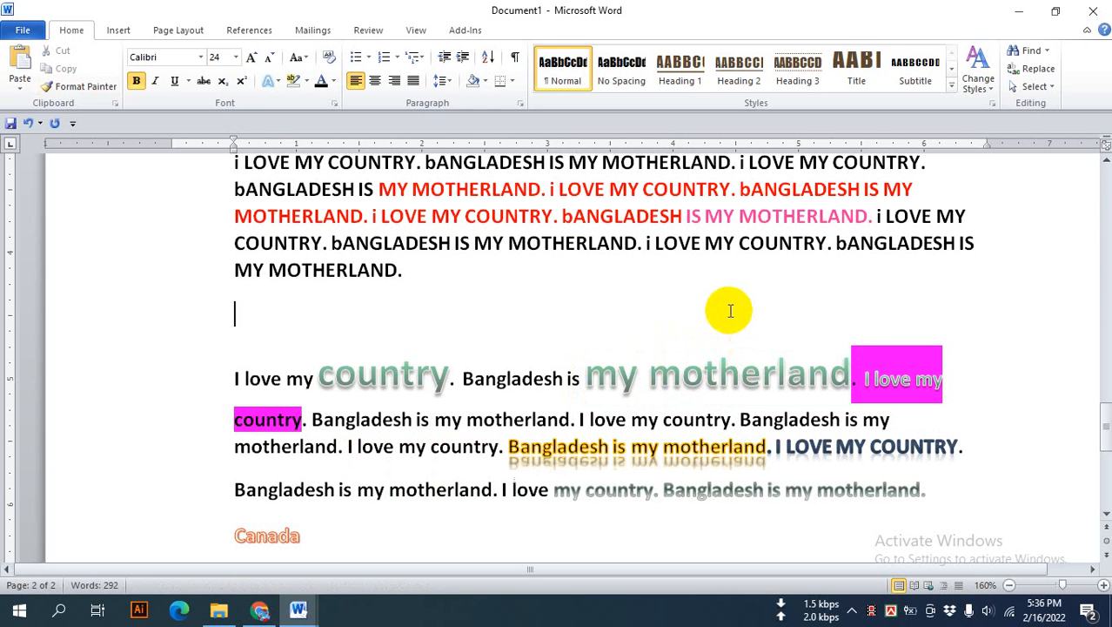
{"action": "left_click", "coordinate": [633, 373]}
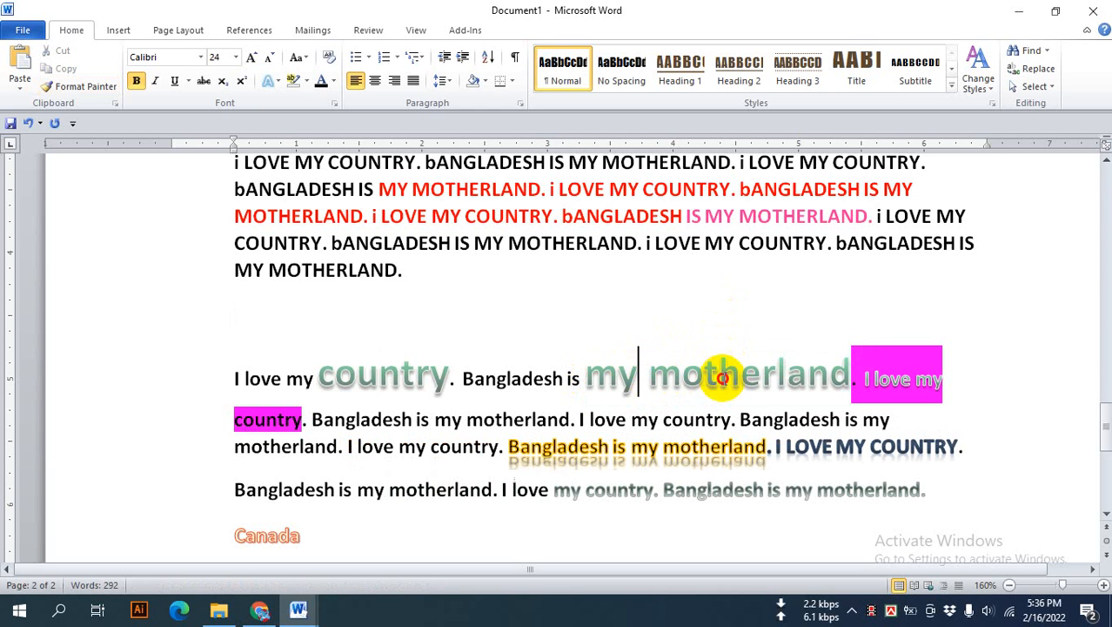
{"action": "left_click", "coordinate": [719, 373]}
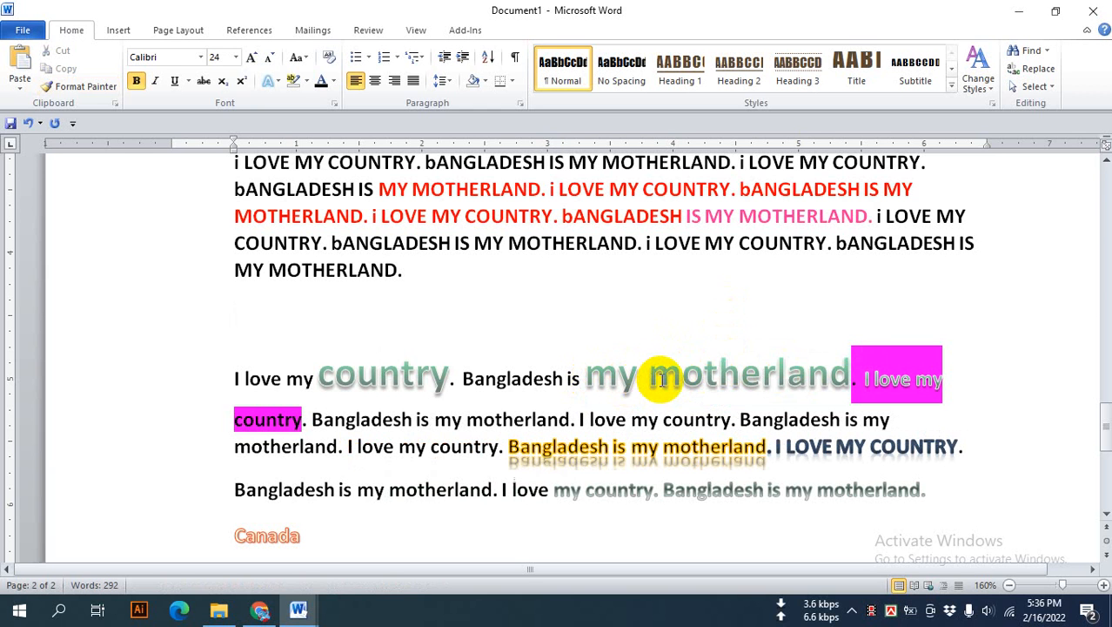
Step: Copy the yellow glow and reflection formatting of "Bangladesh" onto "bANGLADESH IS MY MOTHERLAND" in the toggle-case paragraph's fourth line with Format Painter
{"action": "left_click", "coordinate": [512, 445]}
{"action": "left_click_drag", "start_coordinate": [511, 445], "coordinate": [574, 457]}
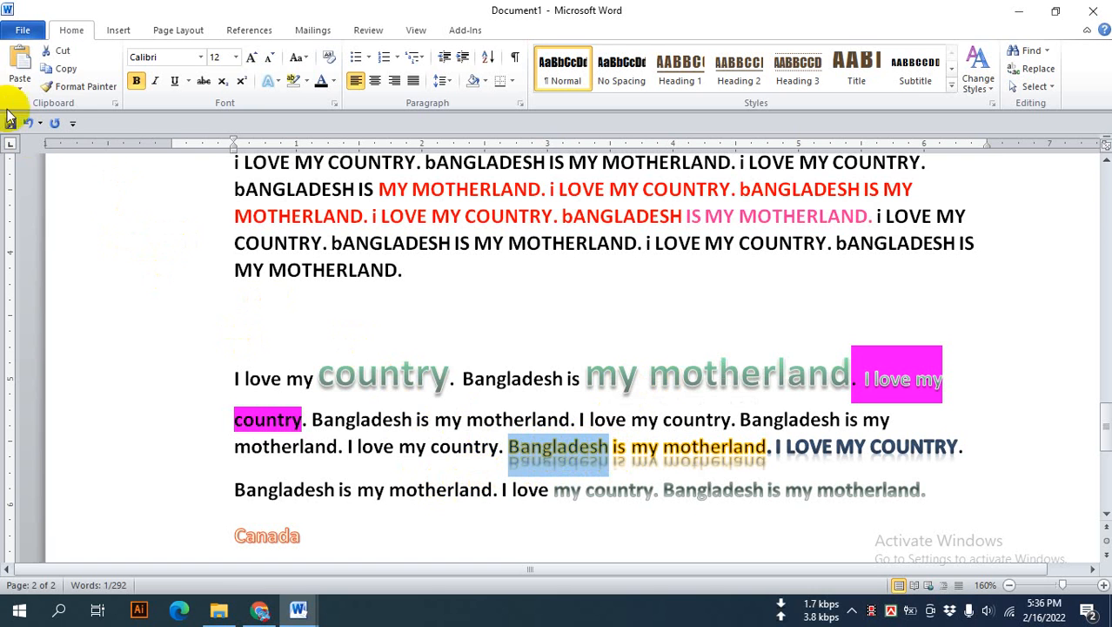
{"action": "left_click", "coordinate": [70, 92]}
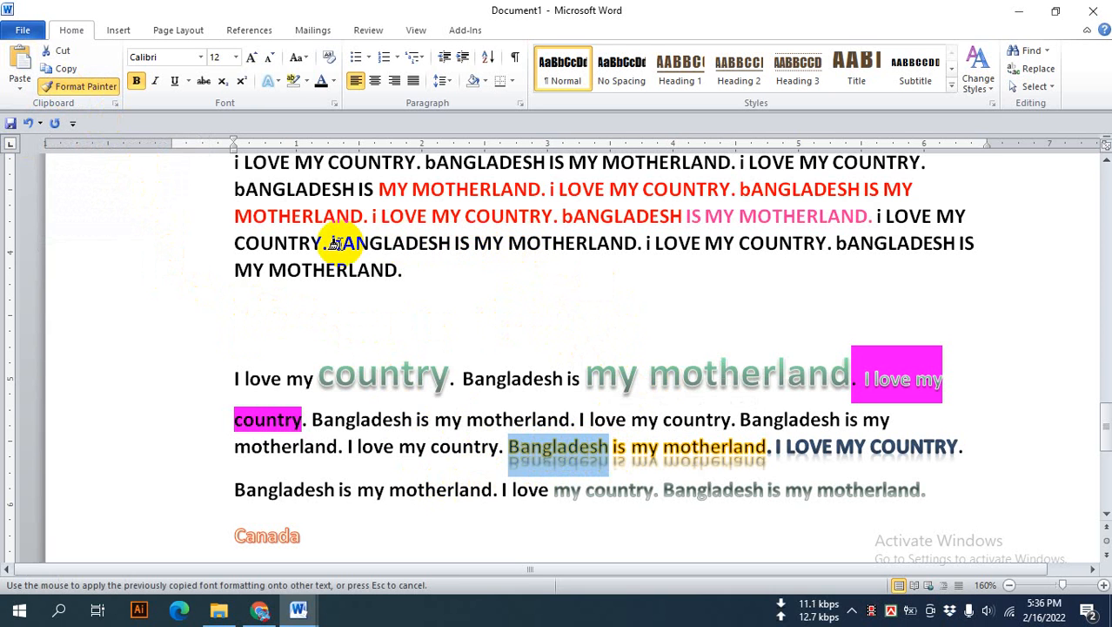
{"action": "left_click_drag", "start_coordinate": [335, 244], "coordinate": [566, 247]}
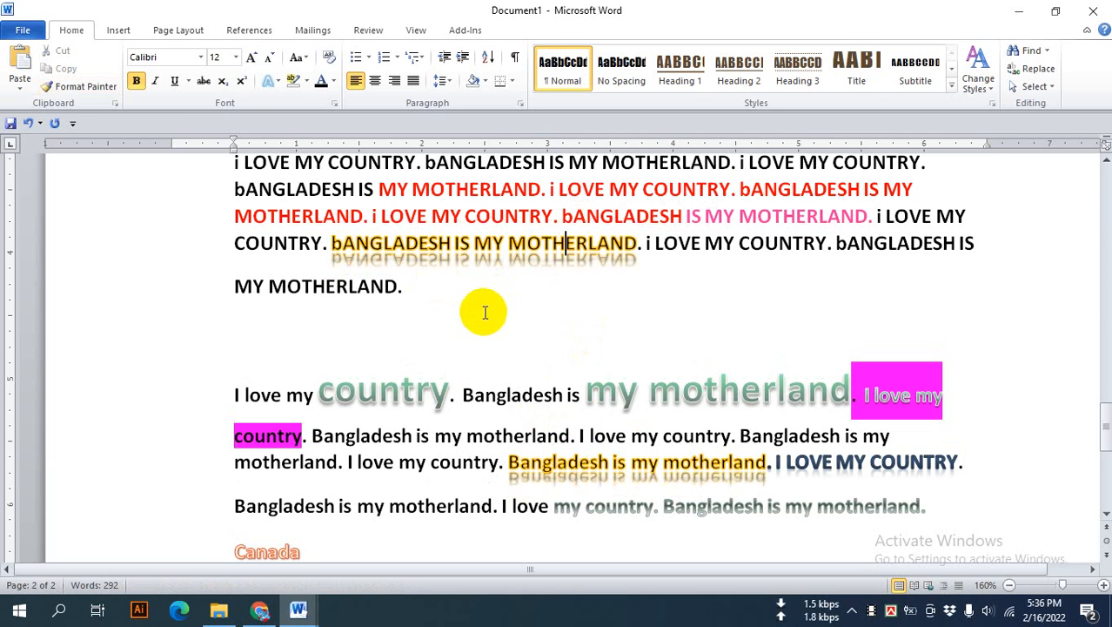
{"action": "left_click", "coordinate": [379, 392]}
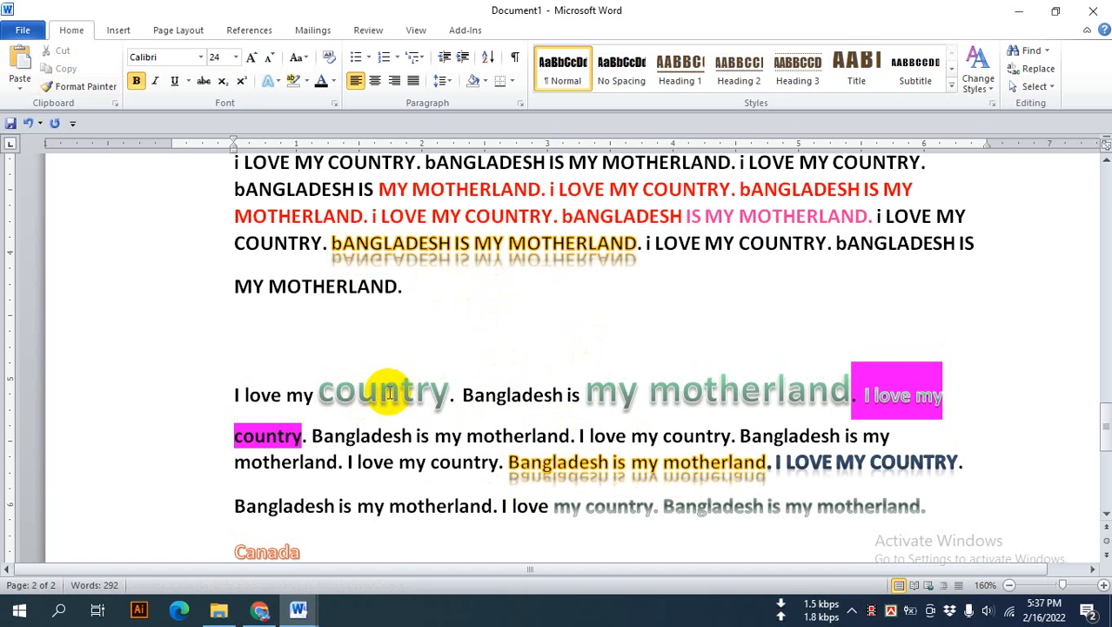
{"action": "left_click", "coordinate": [551, 463]}
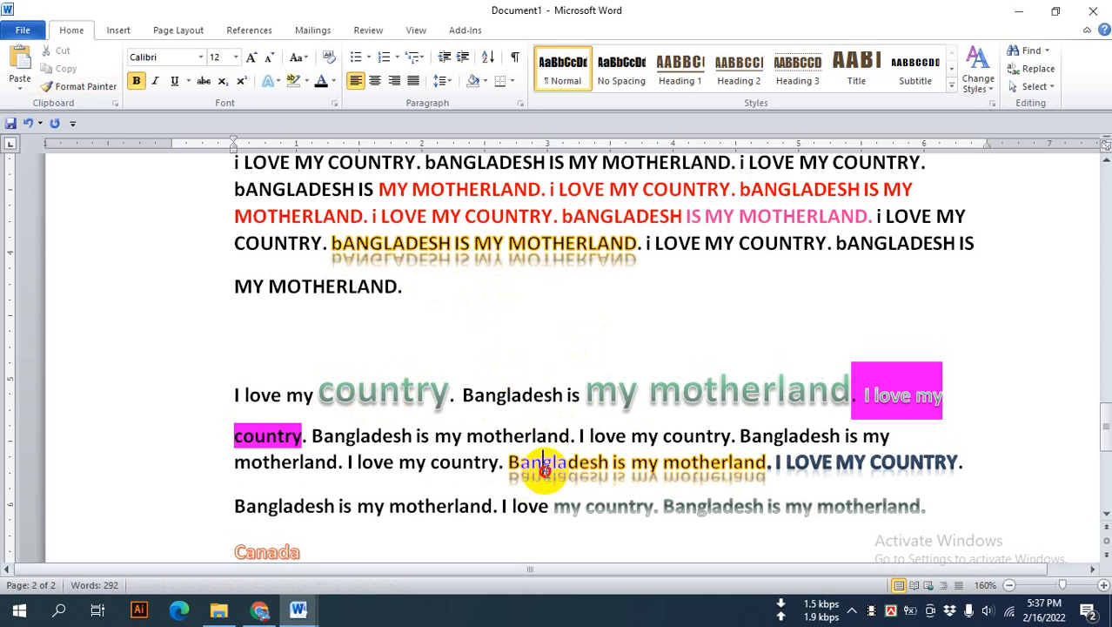
{"action": "left_click_drag", "start_coordinate": [544, 467], "coordinate": [621, 477]}
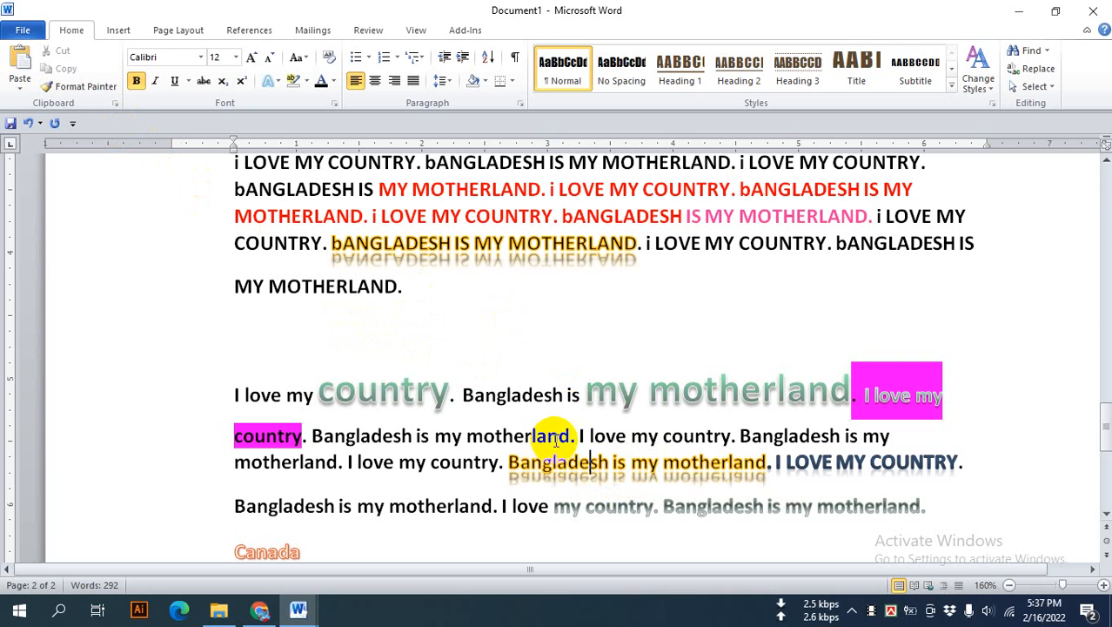
{"action": "mouse_move", "coordinate": [592, 468]}
{"action": "left_mouse_down"}
{"action": "mouse_move", "coordinate": [641, 462]}
{"action": "mouse_move", "coordinate": [603, 457]}
{"action": "mouse_move", "coordinate": [586, 474]}
{"action": "left_mouse_up"}
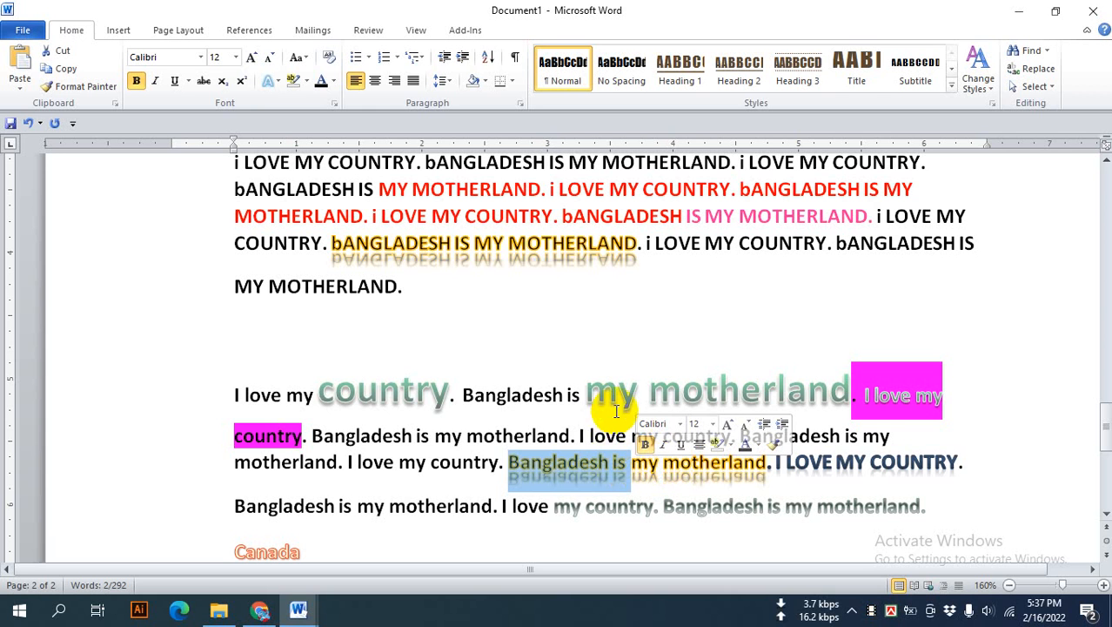
{"action": "left_click", "coordinate": [709, 462]}
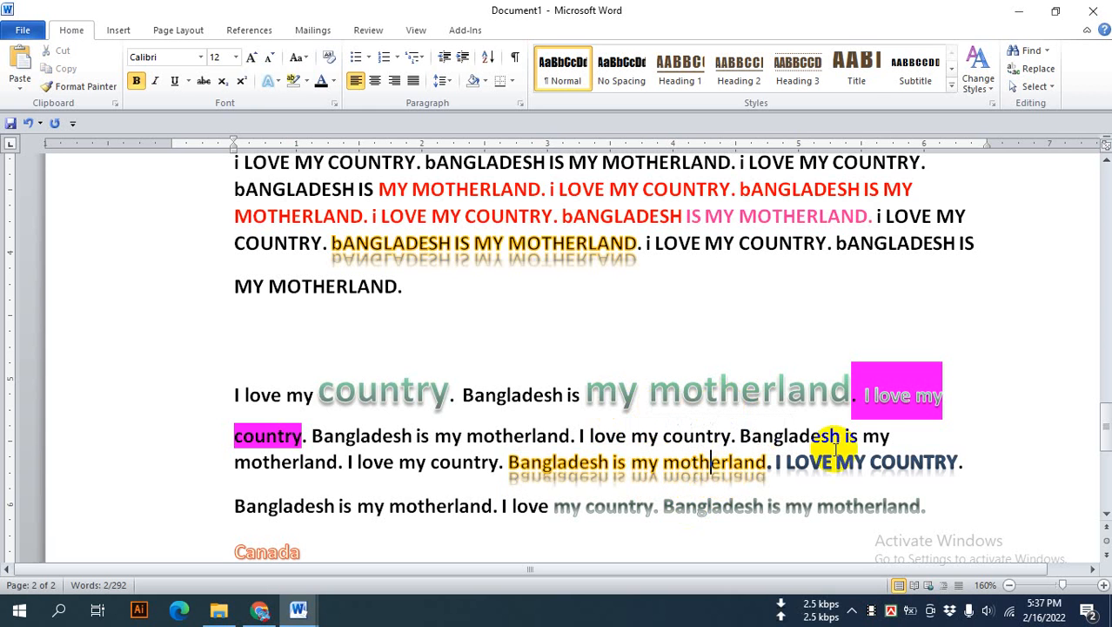
Step: Copy the magenta-highlighted formatting of "I love my" onto "Bangladesh is my motherland" in the text-effects paragraph's last line with Format Painter
{"action": "left_click", "coordinate": [900, 398]}
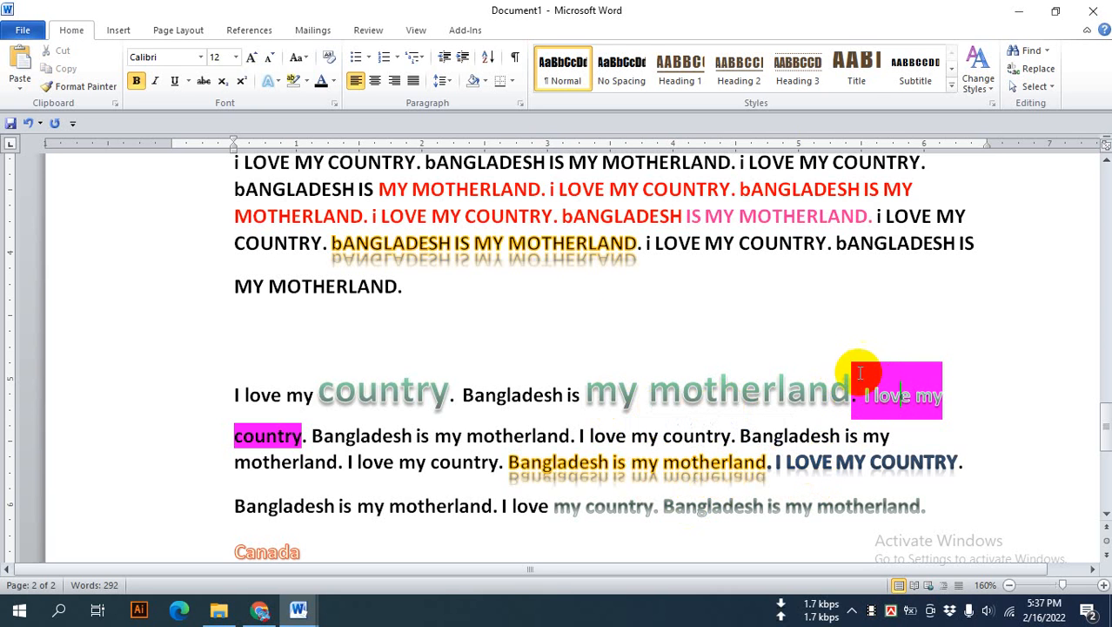
{"action": "left_click", "coordinate": [85, 87]}
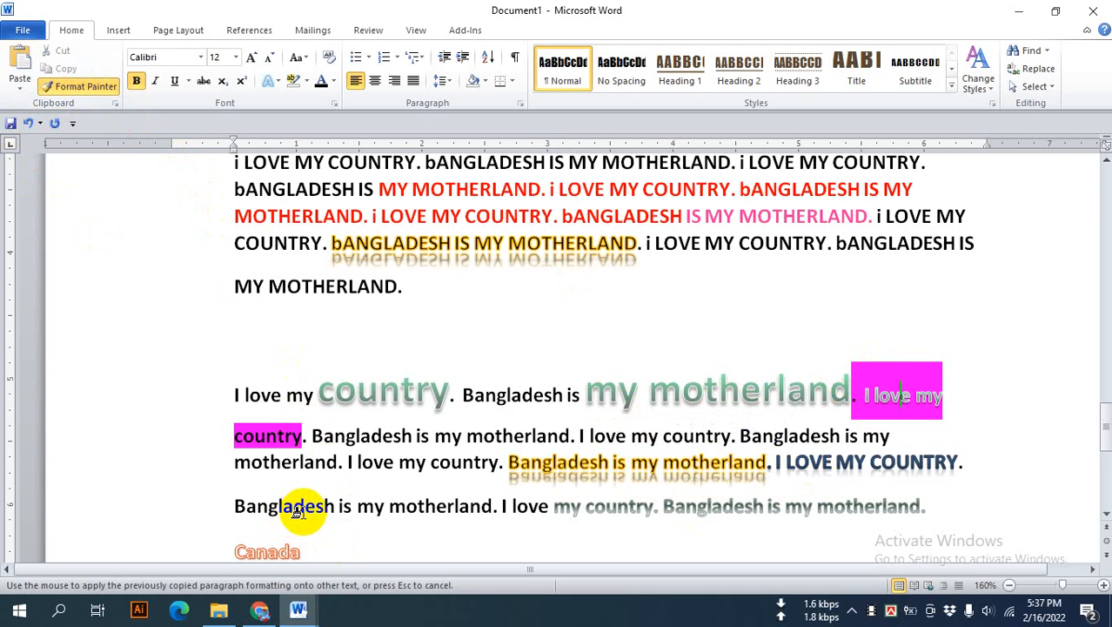
{"action": "left_click_drag", "start_coordinate": [236, 505], "coordinate": [461, 506]}
Step: Review the copied formatting in the sample paragraphs and go back up to the Case section listing the case types
{"action": "scroll", "coordinate": [429, 493], "scroll_direction": "down", "scroll_amount": 1}
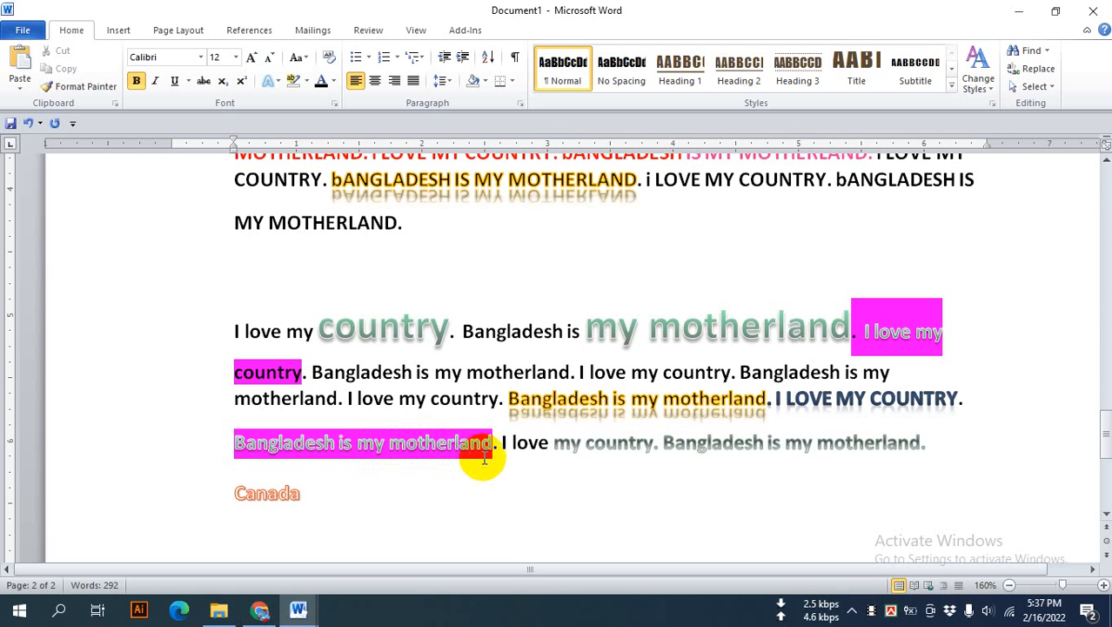
{"action": "scroll", "coordinate": [485, 458], "scroll_direction": "up", "scroll_amount": 1}
{"action": "scroll", "coordinate": [486, 447], "scroll_direction": "up", "scroll_amount": 1}
{"action": "scroll", "coordinate": [487, 442], "scroll_direction": "down", "scroll_amount": 1}
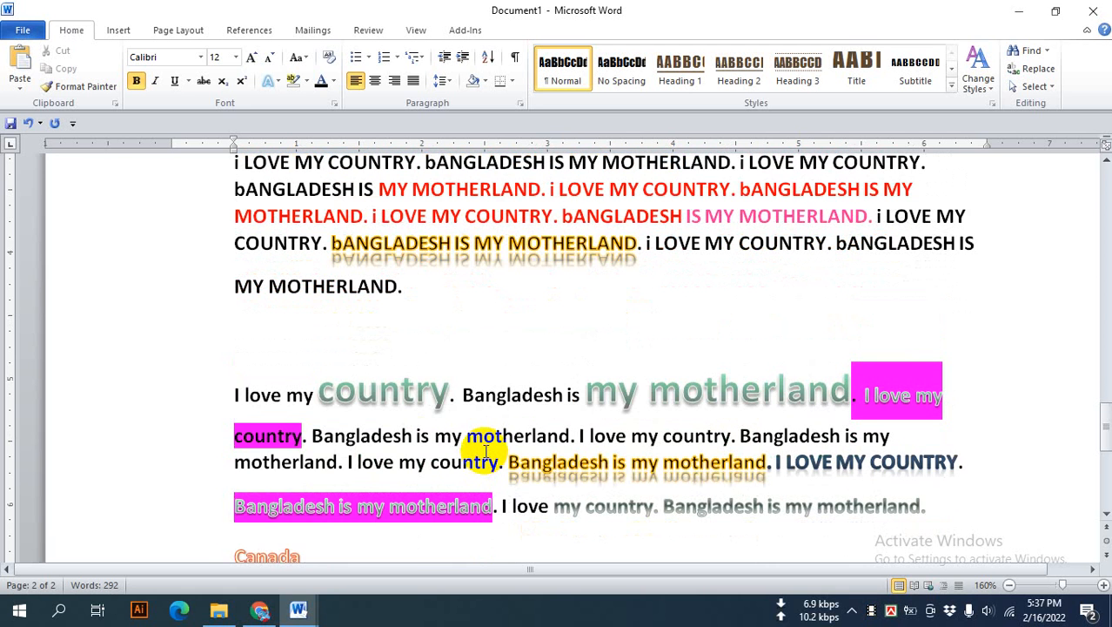
{"action": "scroll", "coordinate": [497, 430], "scroll_direction": "down", "scroll_amount": 2}
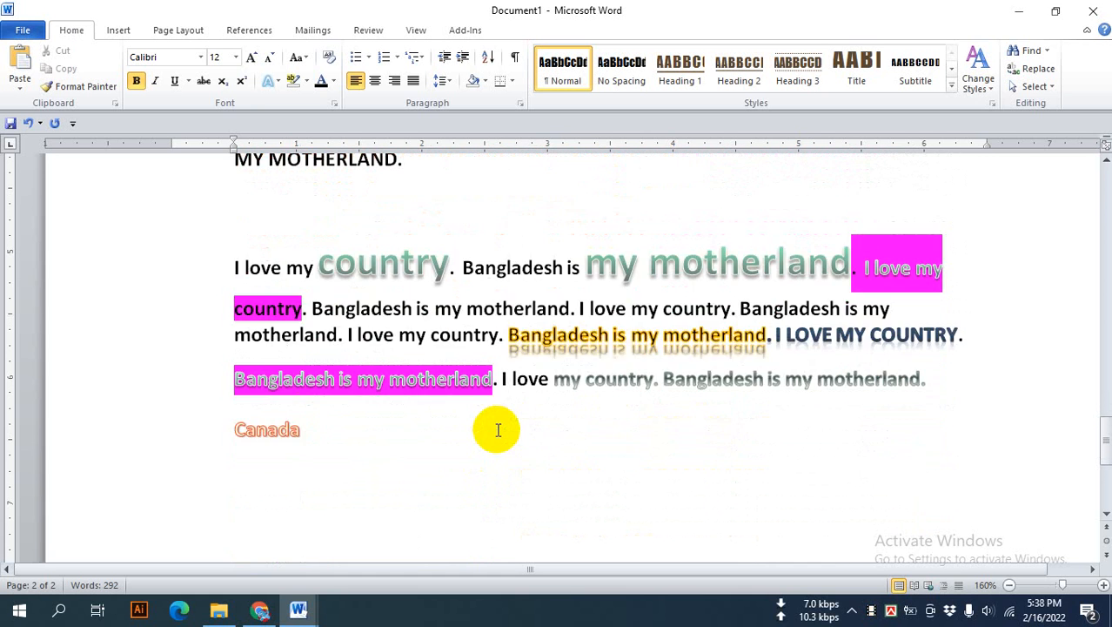
{"action": "scroll", "coordinate": [492, 430], "scroll_direction": "up", "scroll_amount": 3}
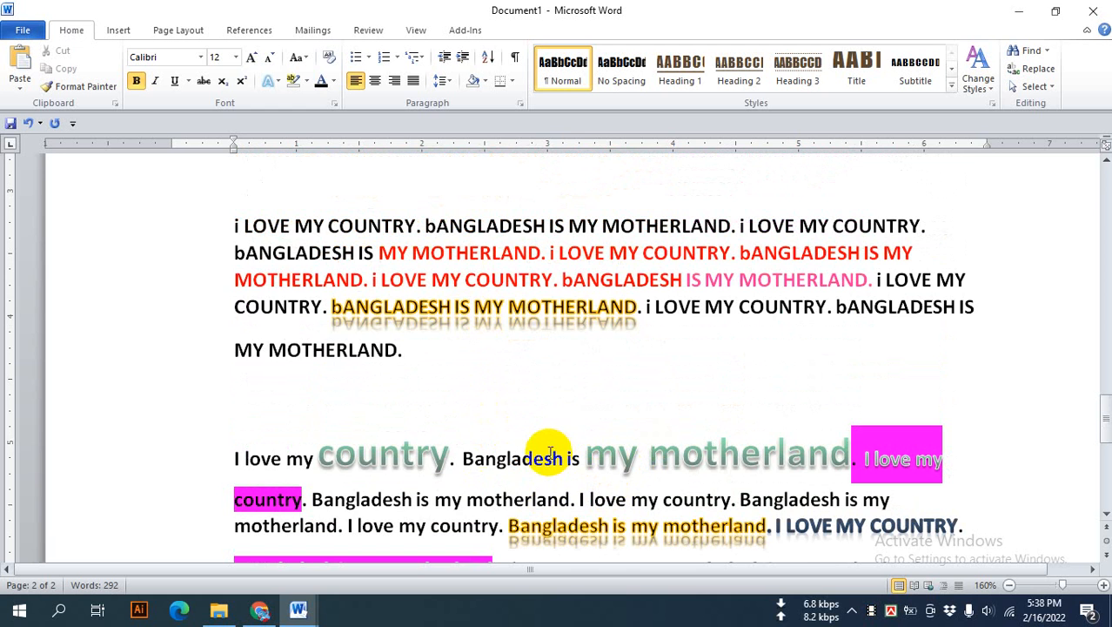
{"action": "scroll", "coordinate": [687, 452], "scroll_direction": "up", "scroll_amount": 1}
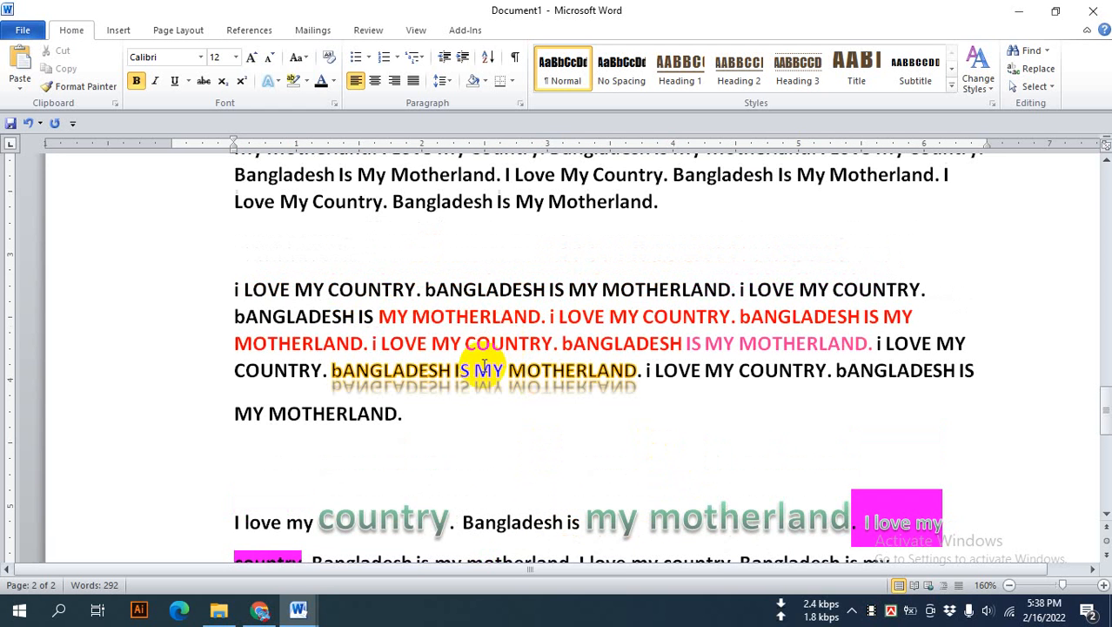
{"action": "scroll", "coordinate": [434, 368], "scroll_direction": "down", "scroll_amount": 1}
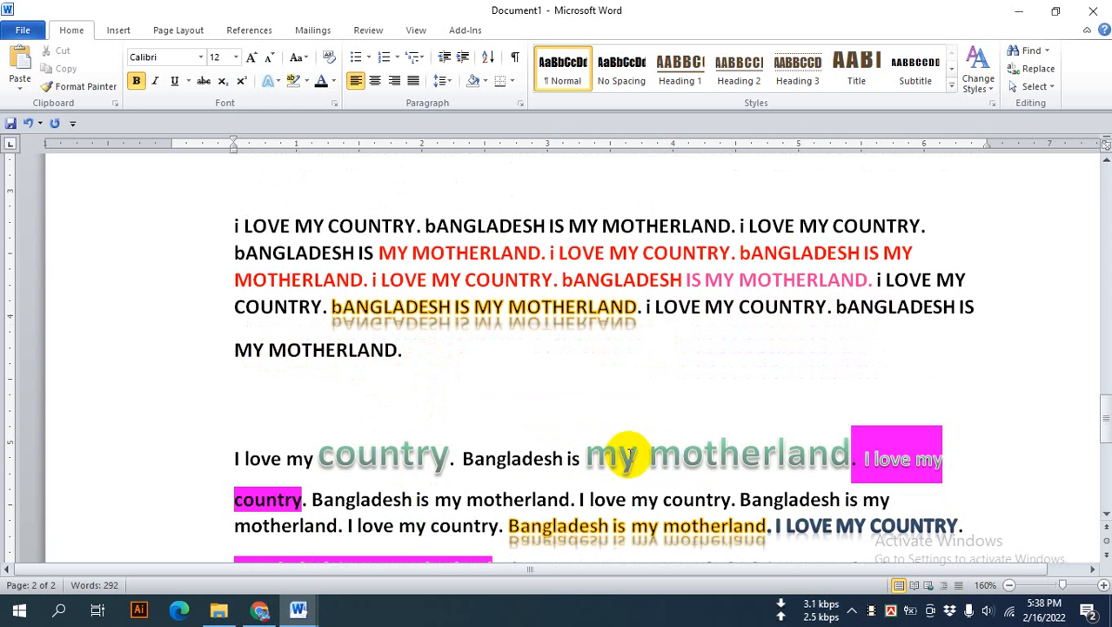
{"action": "scroll", "coordinate": [624, 454], "scroll_direction": "up", "scroll_amount": 10}
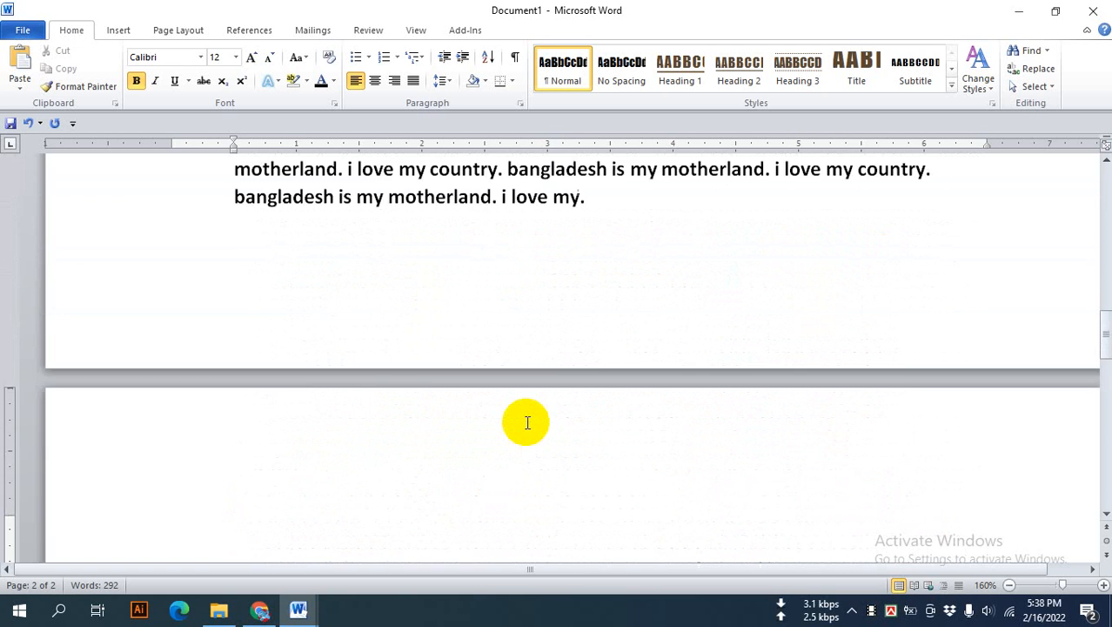
{"action": "scroll", "coordinate": [526, 422], "scroll_direction": "up", "scroll_amount": 10}
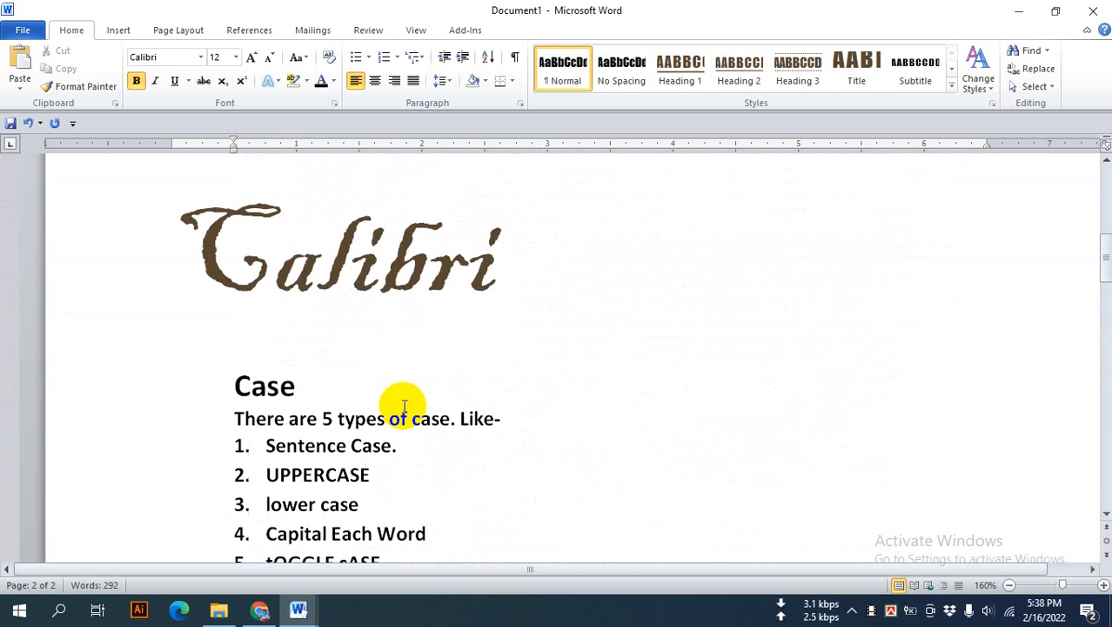
Step: Examine the formatting throughout the document, from the Calibri font samples and case paragraphs down to the text-effects paragraph and "Canada"
{"action": "scroll", "coordinate": [404, 406], "scroll_direction": "up", "scroll_amount": 10}
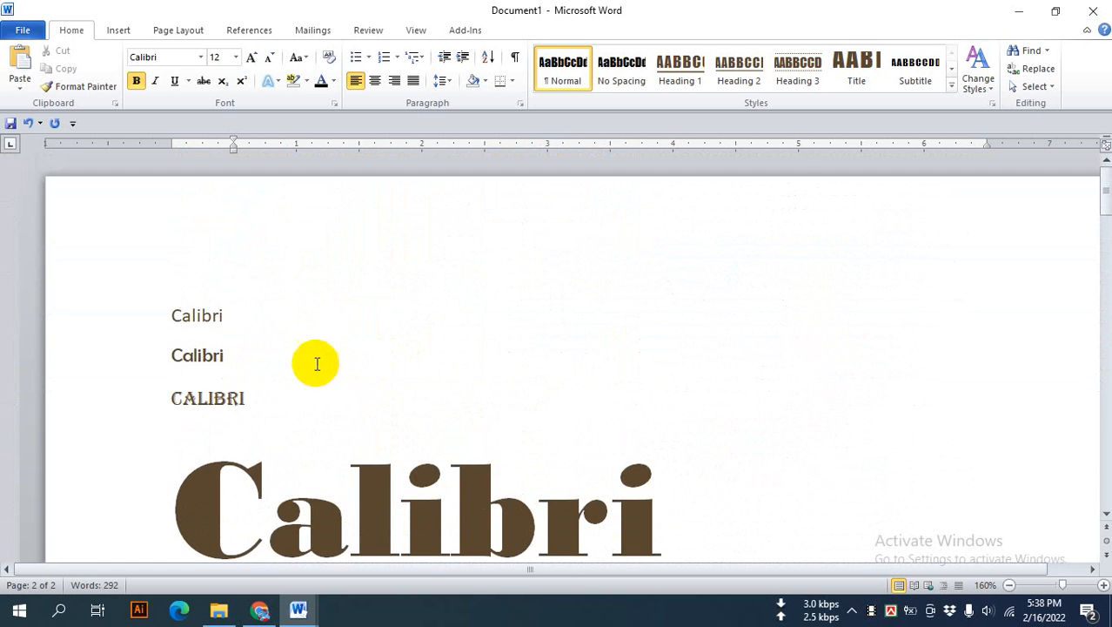
{"action": "scroll", "coordinate": [315, 363], "scroll_direction": "down", "scroll_amount": 3}
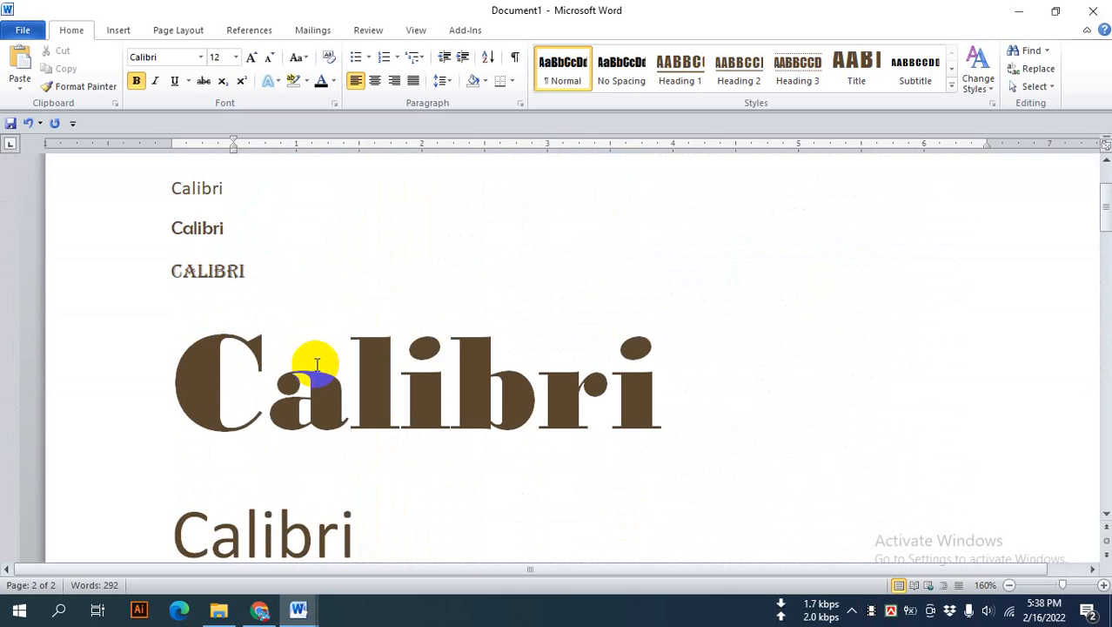
{"action": "scroll", "coordinate": [317, 364], "scroll_direction": "down", "scroll_amount": 6, "text": "ctrl"}
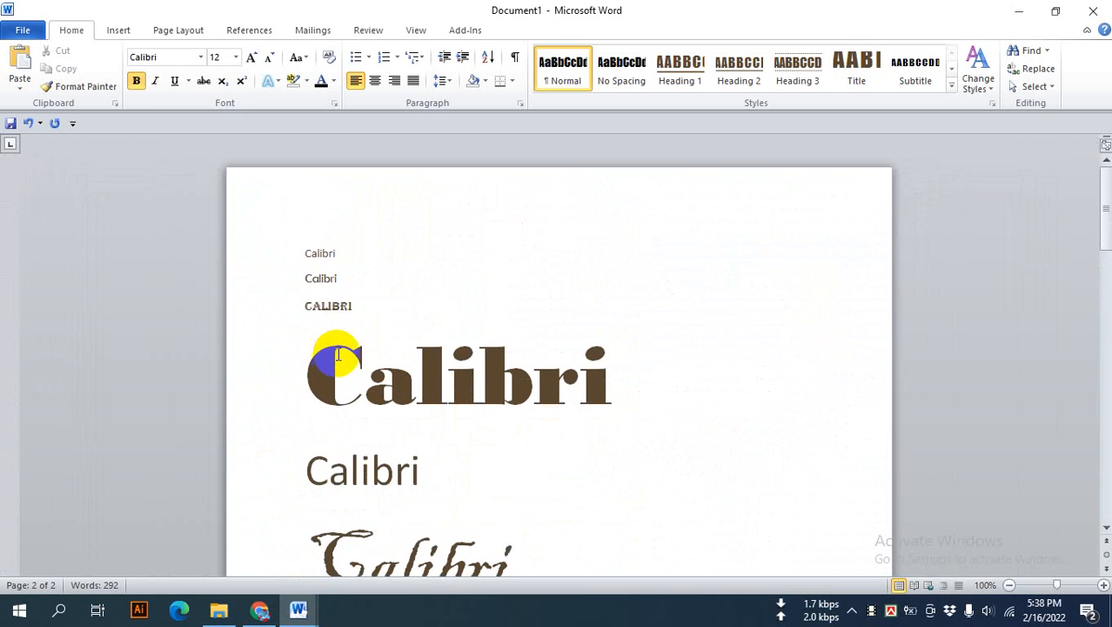
{"action": "scroll", "coordinate": [337, 355], "scroll_direction": "down", "scroll_amount": 3}
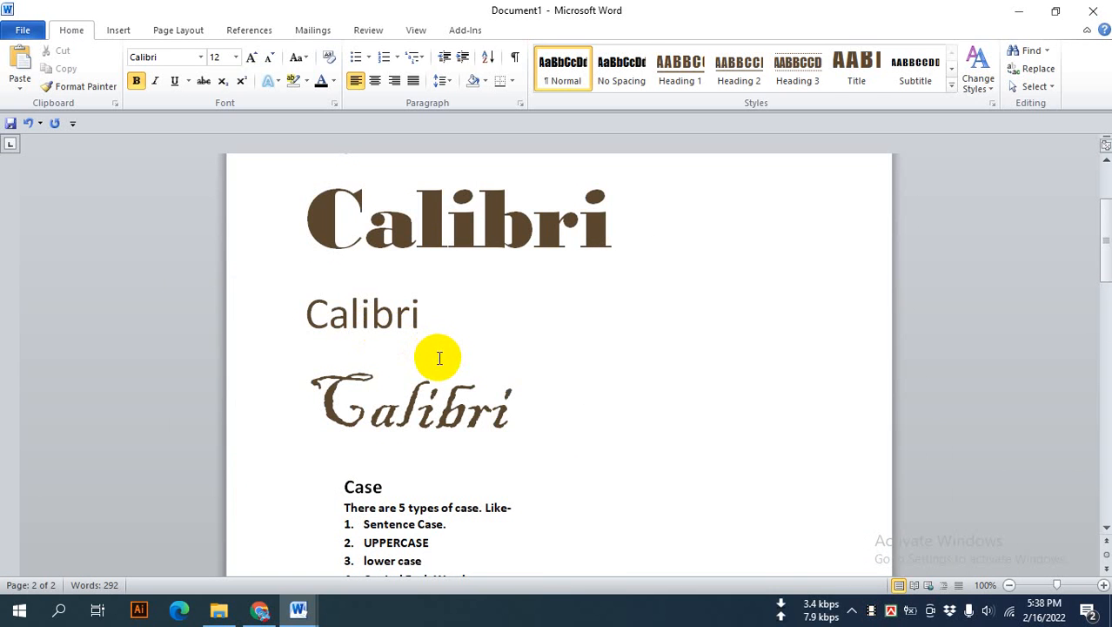
{"action": "scroll", "coordinate": [417, 330], "scroll_direction": "down", "scroll_amount": 10}
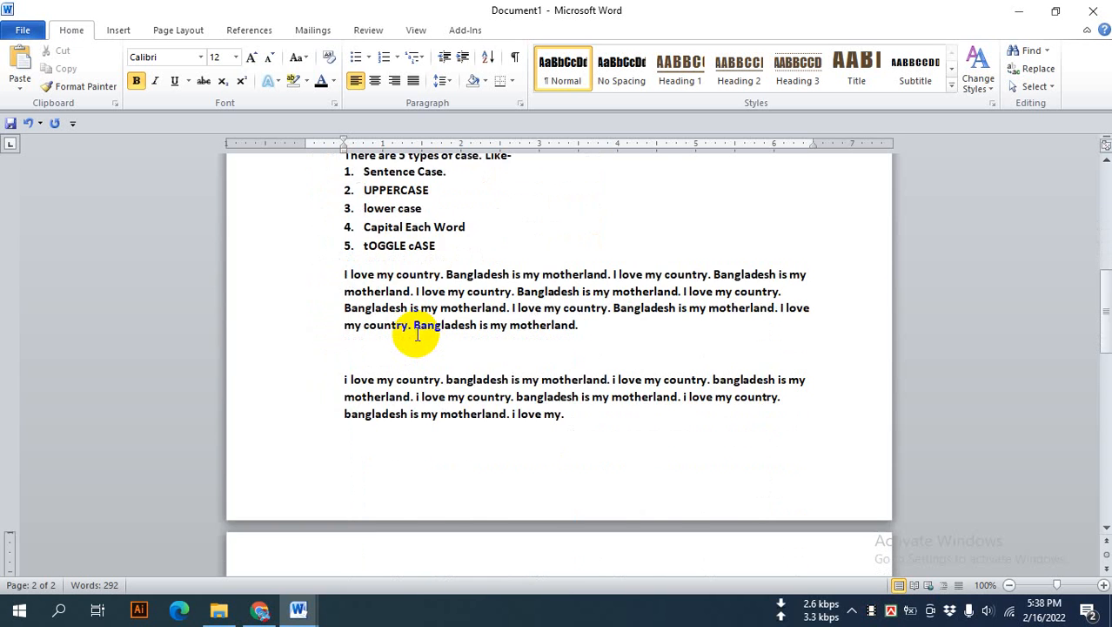
{"action": "scroll", "coordinate": [415, 337], "scroll_direction": "down", "scroll_amount": 8}
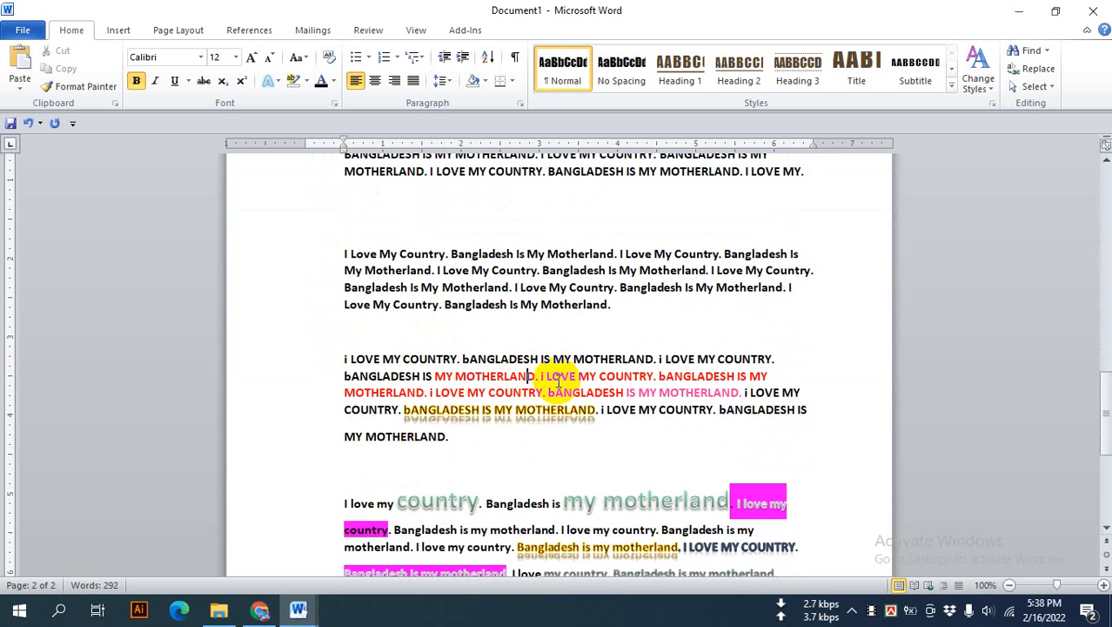
{"action": "left_click", "coordinate": [609, 423]}
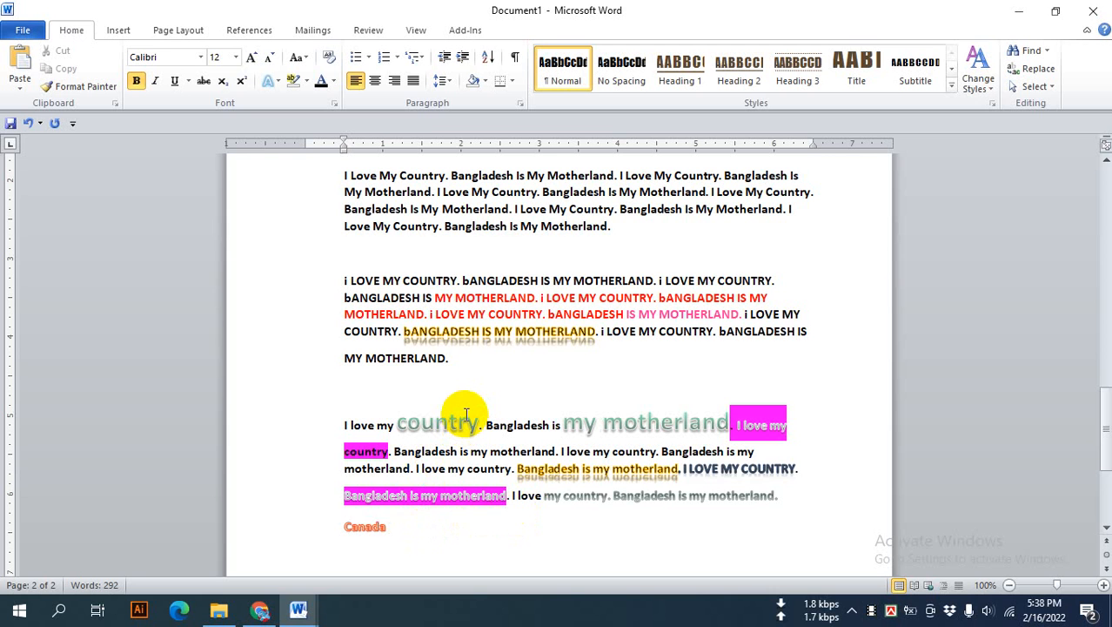
{"action": "left_click", "coordinate": [402, 523]}
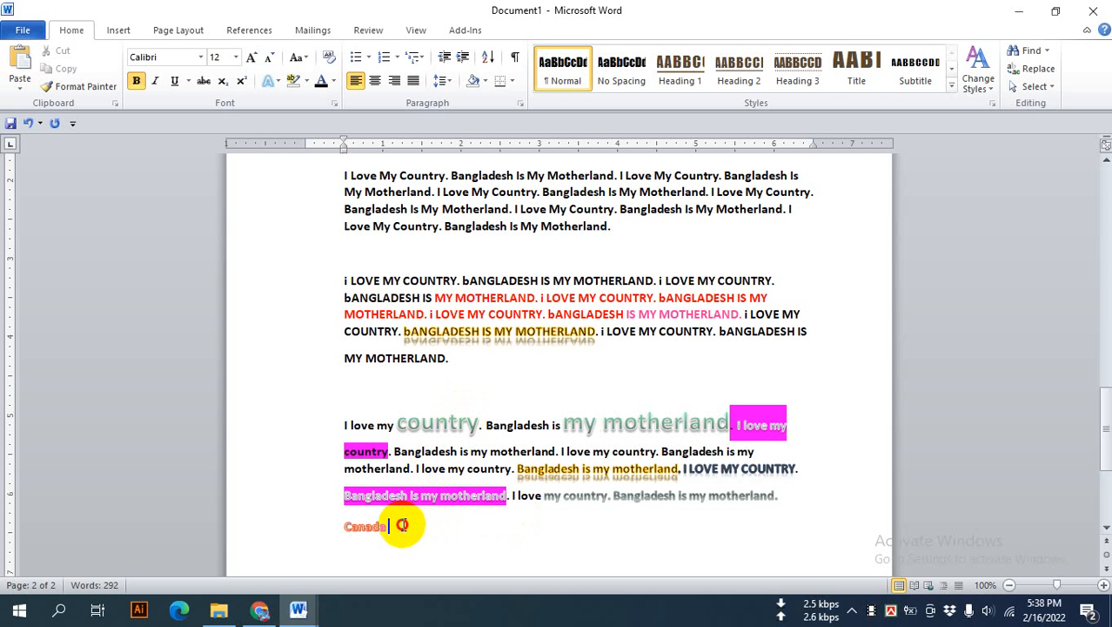
{"action": "left_click_drag", "start_coordinate": [402, 523], "coordinate": [338, 430]}
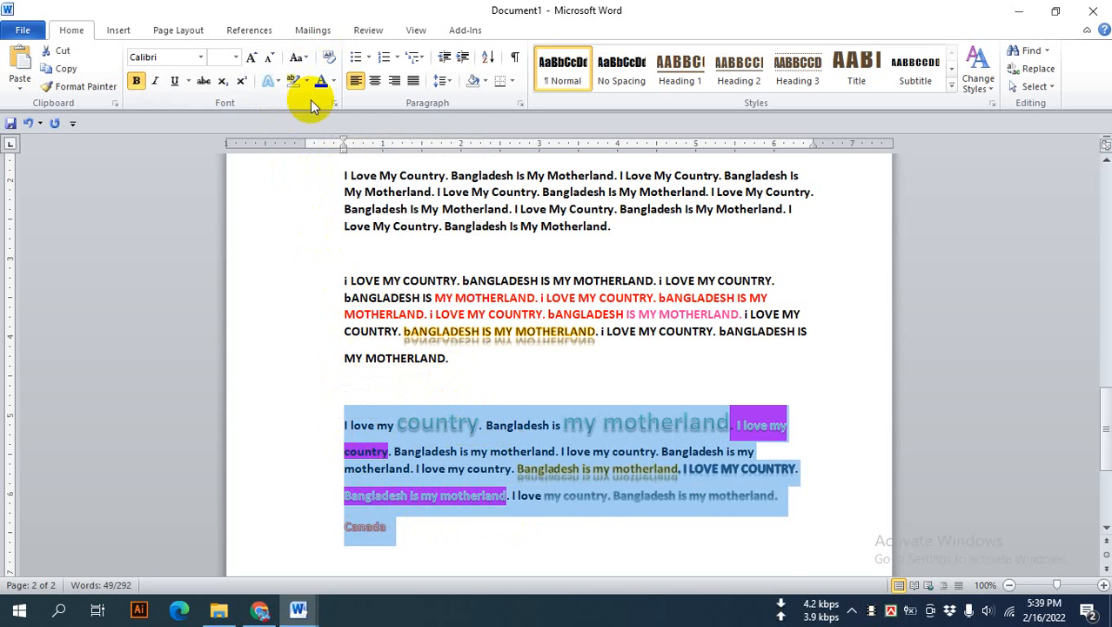
{"action": "scroll", "coordinate": [484, 435], "scroll_direction": "up", "scroll_amount": 4}
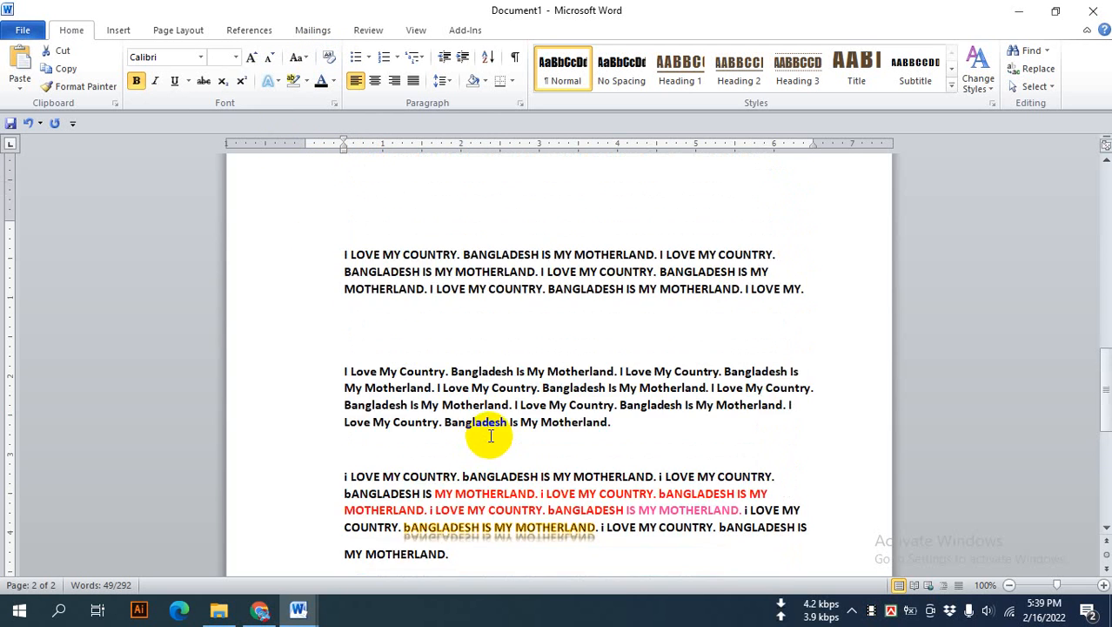
{"action": "scroll", "coordinate": [487, 437], "scroll_direction": "down", "scroll_amount": 4}
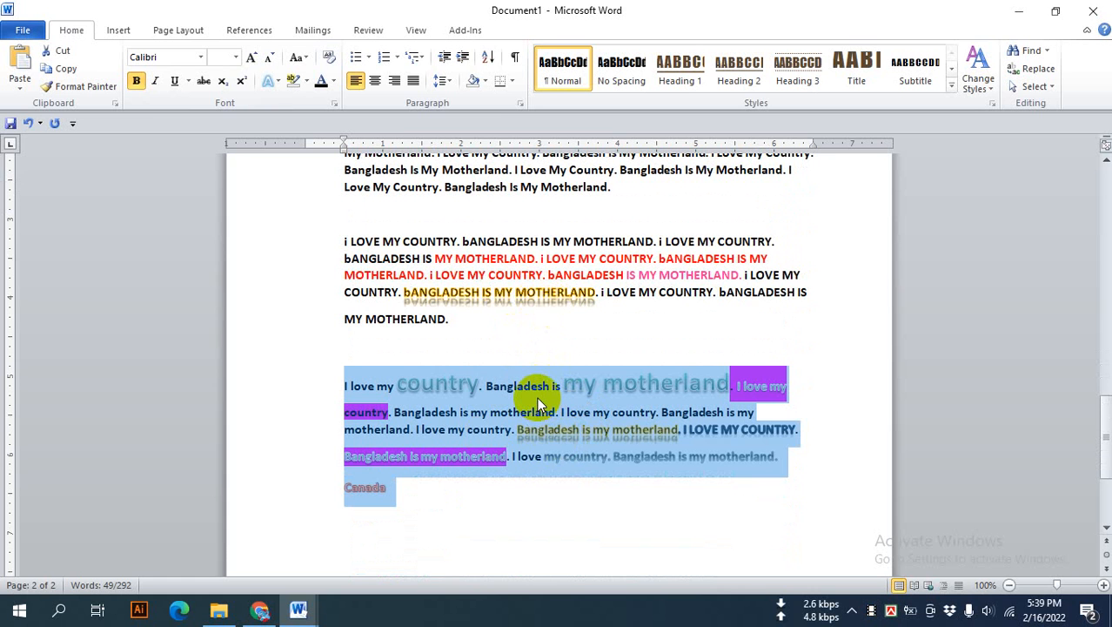
Step: Remove the magenta highlight from "I love my" at the end of the text-effects paragraph's first line
{"action": "left_click", "coordinate": [674, 387]}
{"action": "left_click_drag", "start_coordinate": [737, 386], "coordinate": [787, 387]}
{"action": "left_click", "coordinate": [746, 392]}
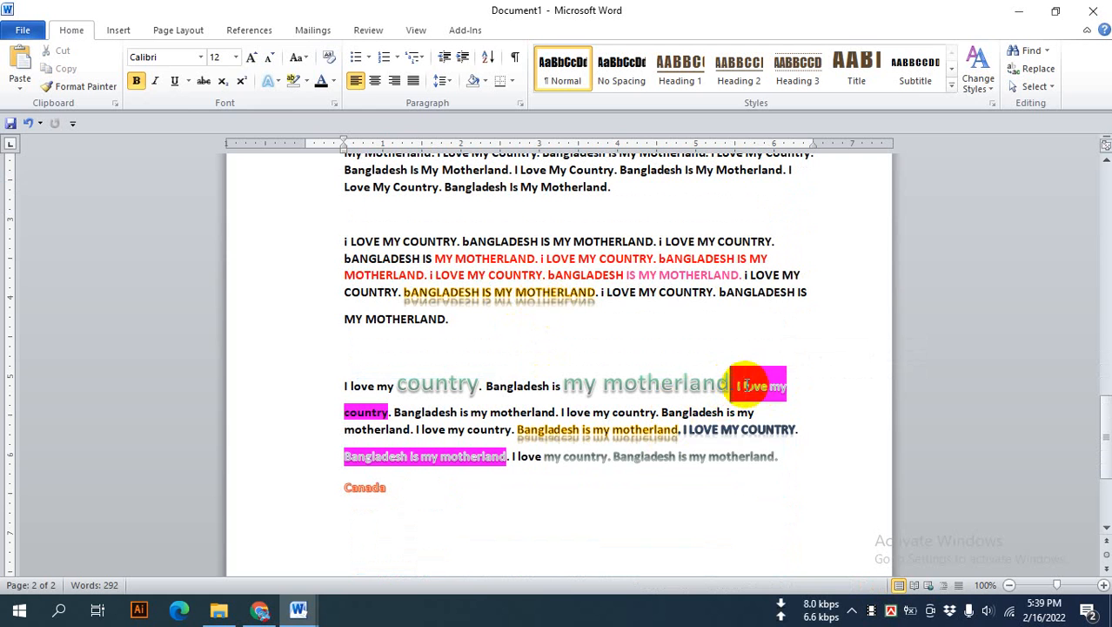
{"action": "left_click_drag", "start_coordinate": [738, 385], "coordinate": [787, 386]}
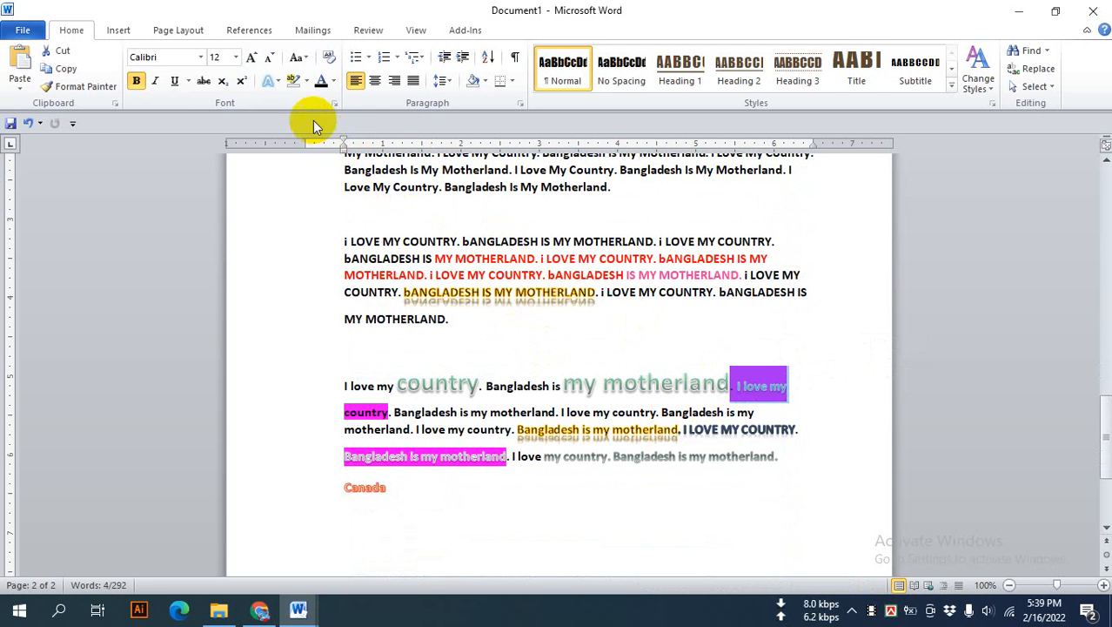
{"action": "left_click", "coordinate": [305, 81]}
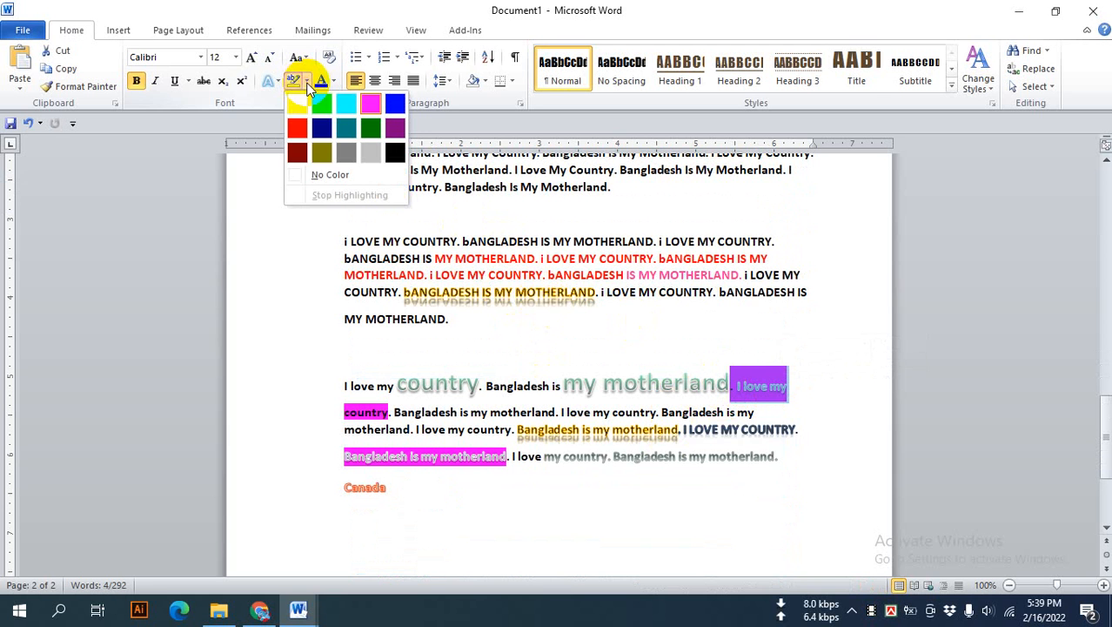
{"action": "left_click", "coordinate": [315, 176]}
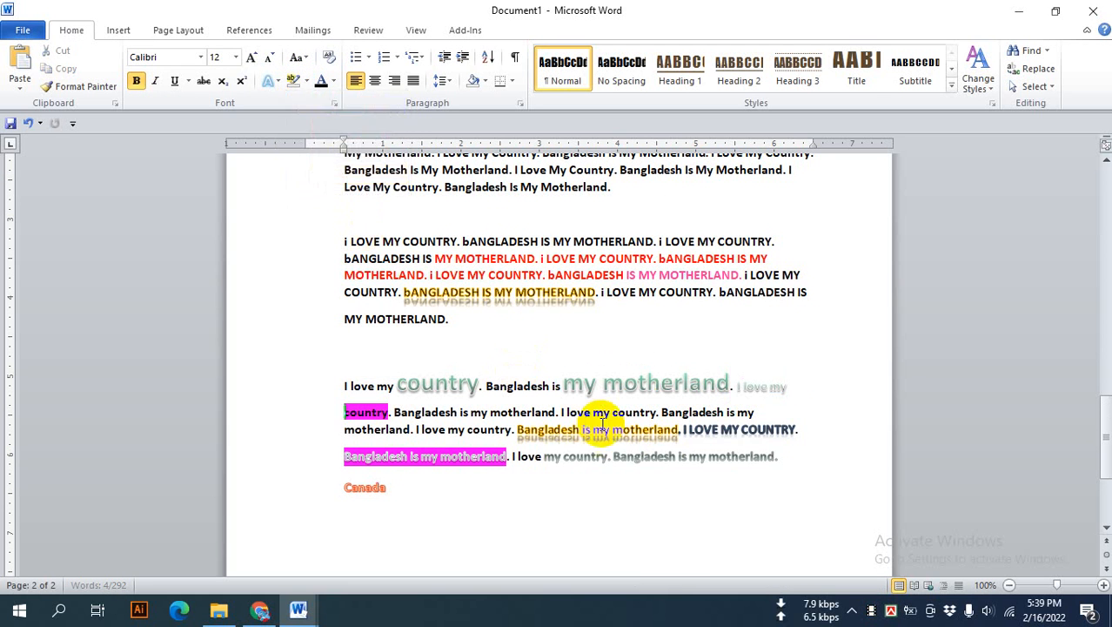
{"action": "left_click", "coordinate": [644, 409]}
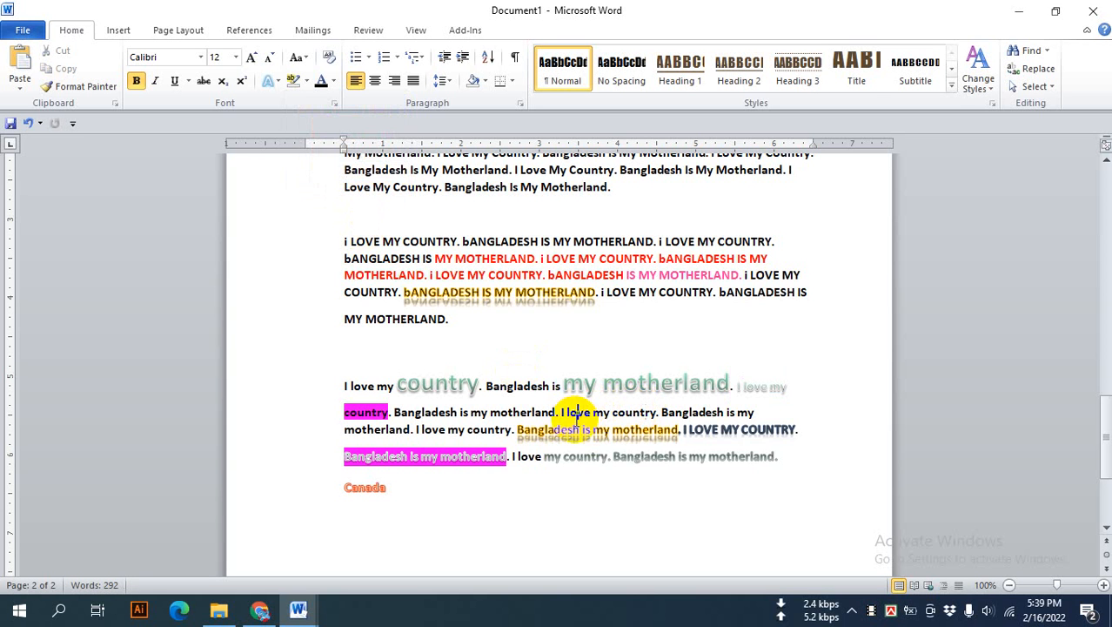
Step: Clear all formatting from the entire document's text and check the result through to the last paragraph
{"action": "key", "text": "ctrl+a"}
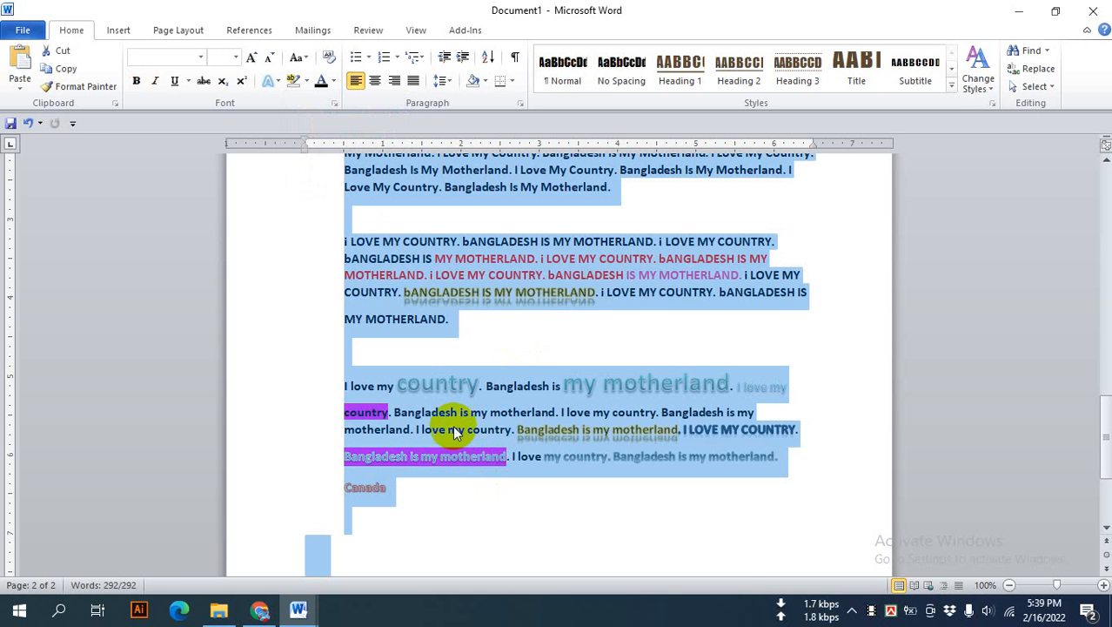
{"action": "scroll", "coordinate": [448, 387], "scroll_direction": "up", "scroll_amount": 6}
{"action": "scroll", "coordinate": [455, 396], "scroll_direction": "up", "scroll_amount": 10}
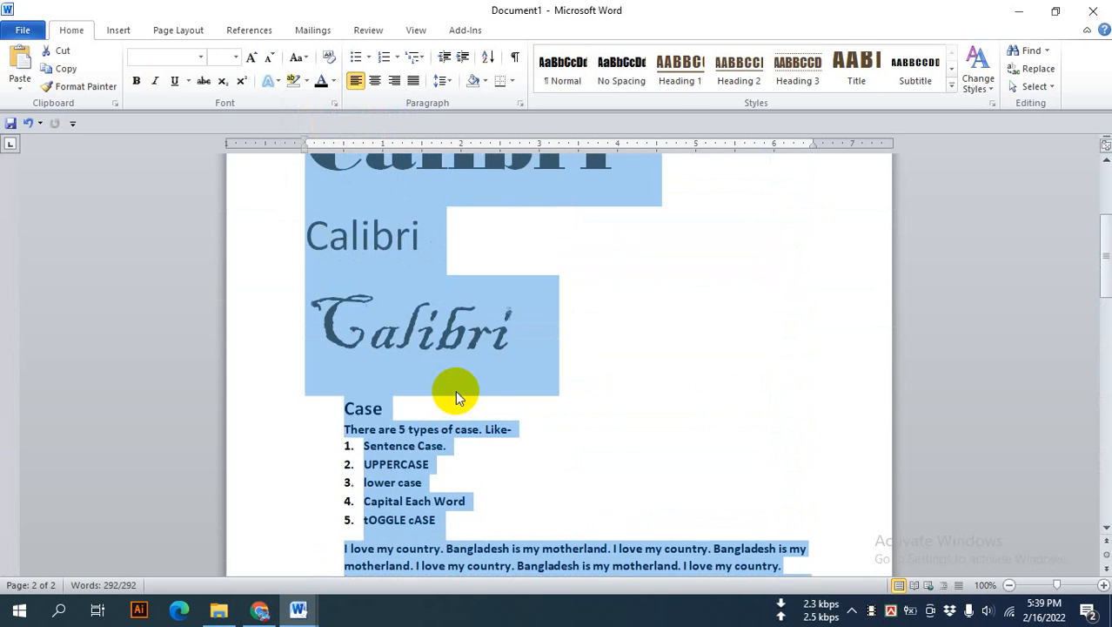
{"action": "left_click", "coordinate": [327, 59]}
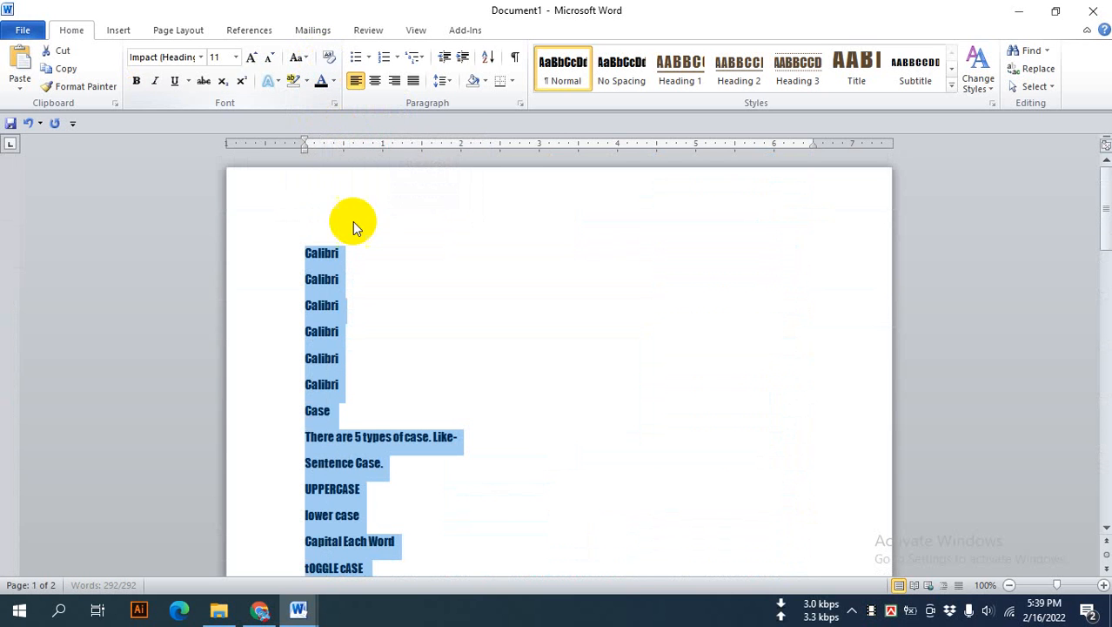
{"action": "scroll", "coordinate": [336, 283], "scroll_direction": "down", "scroll_amount": 2}
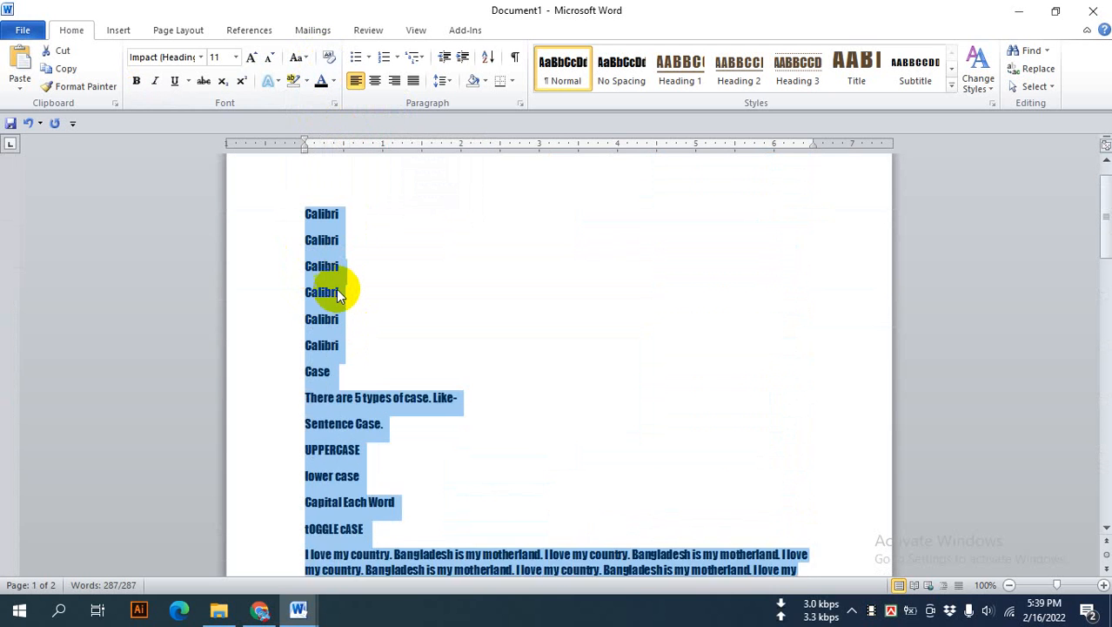
{"action": "scroll", "coordinate": [336, 288], "scroll_direction": "up", "scroll_amount": 2}
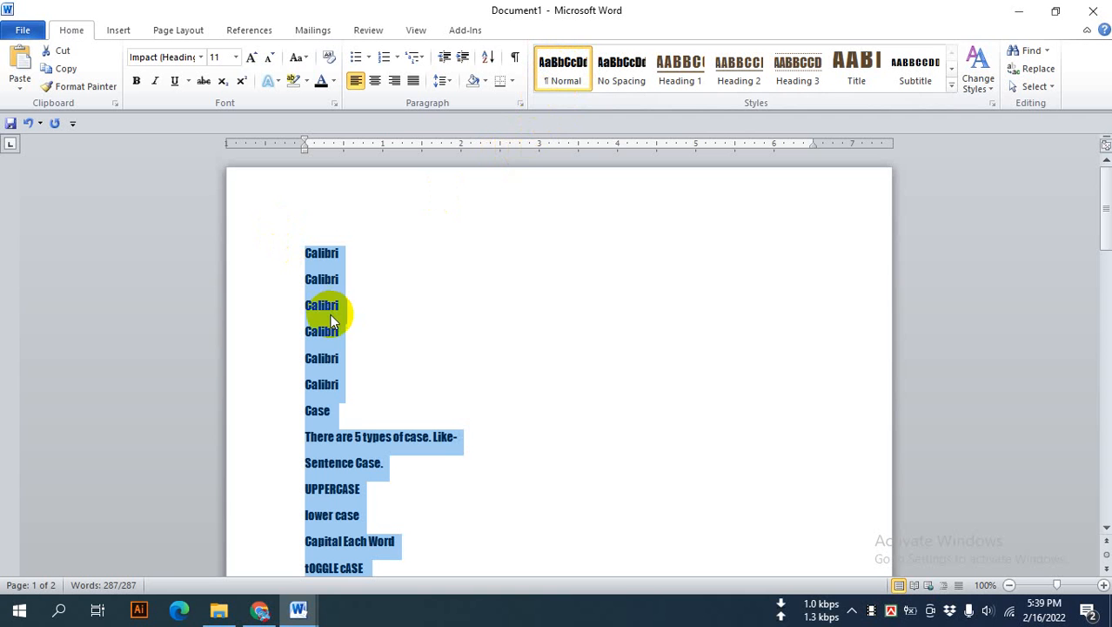
{"action": "scroll", "coordinate": [353, 327], "scroll_direction": "down", "scroll_amount": 9}
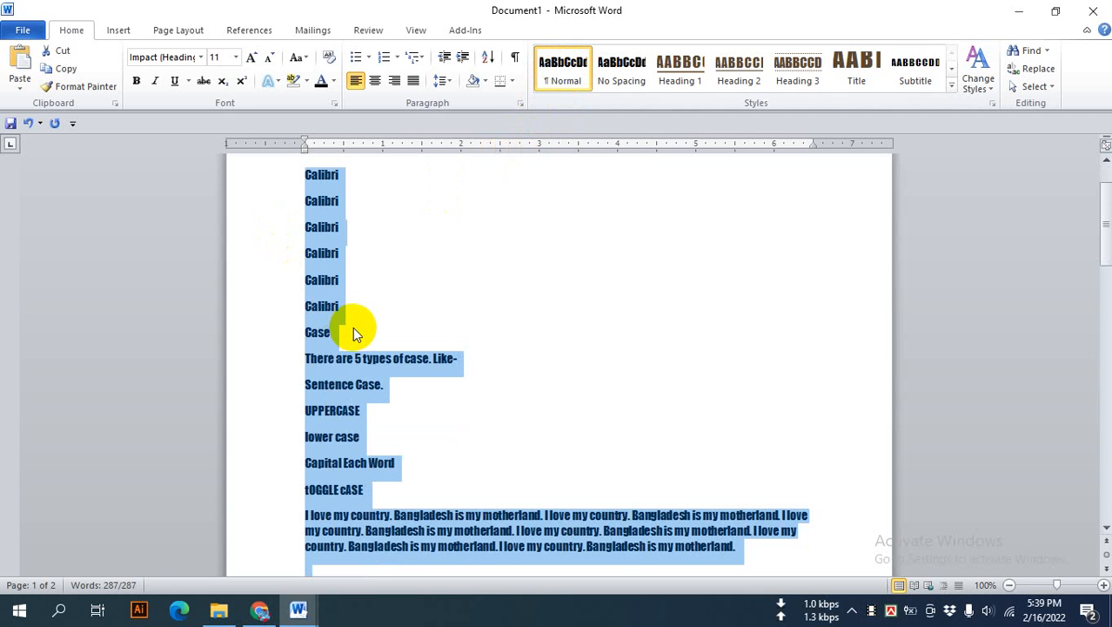
{"action": "scroll", "coordinate": [353, 331], "scroll_direction": "down", "scroll_amount": 8}
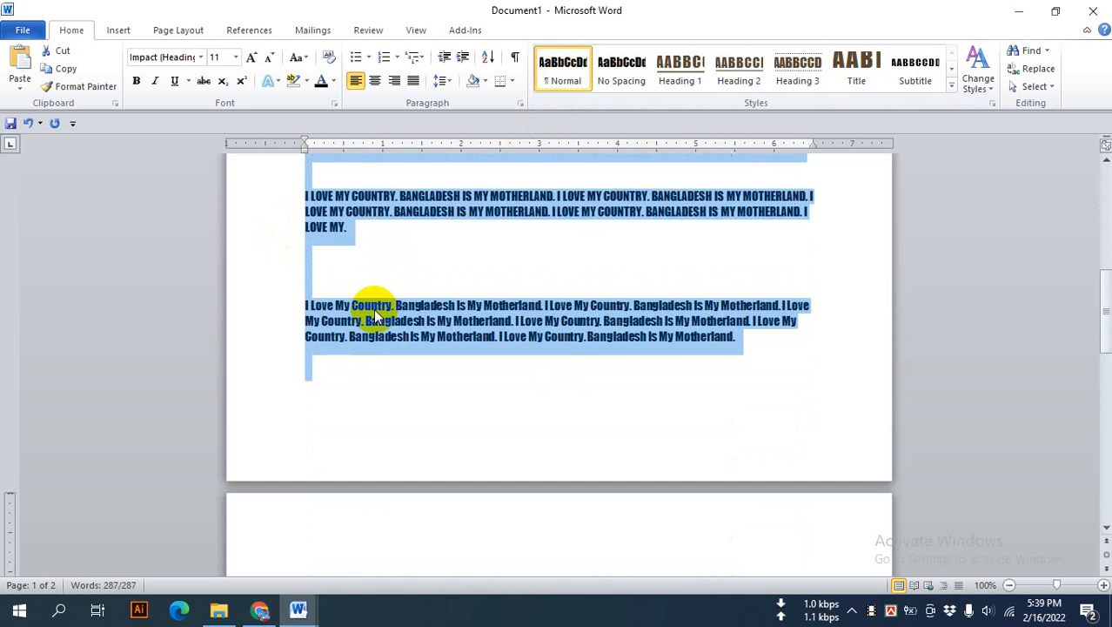
{"action": "scroll", "coordinate": [375, 307], "scroll_direction": "down", "scroll_amount": 6}
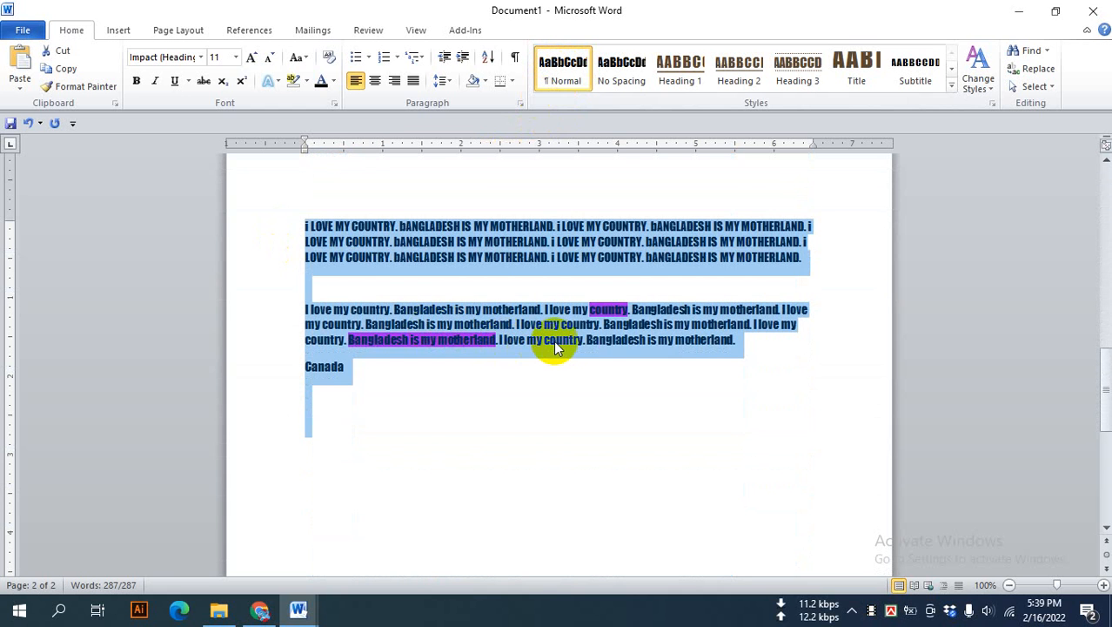
Step: Remove the remaining magenta highlight from "country" in the last paragraph's first line
{"action": "scroll", "coordinate": [555, 340], "scroll_direction": "up", "scroll_amount": 3, "text": "ctrl"}
{"action": "scroll", "coordinate": [555, 340], "scroll_direction": "up", "scroll_amount": 1, "text": "ctrl"}
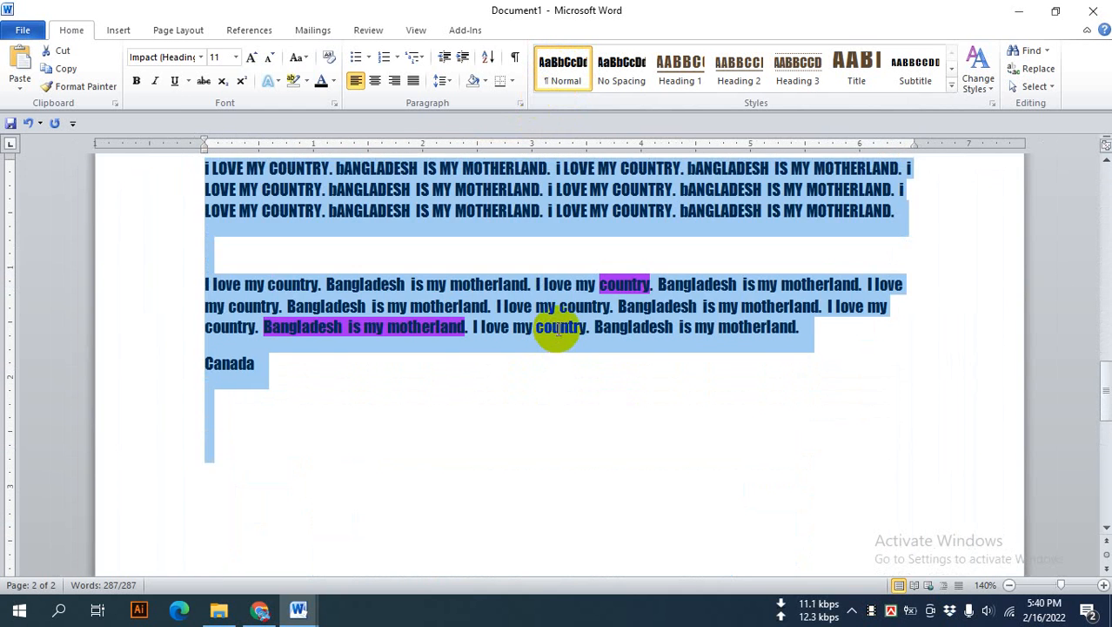
{"action": "left_click", "coordinate": [560, 329]}
{"action": "left_click_drag", "start_coordinate": [601, 284], "coordinate": [649, 282]}
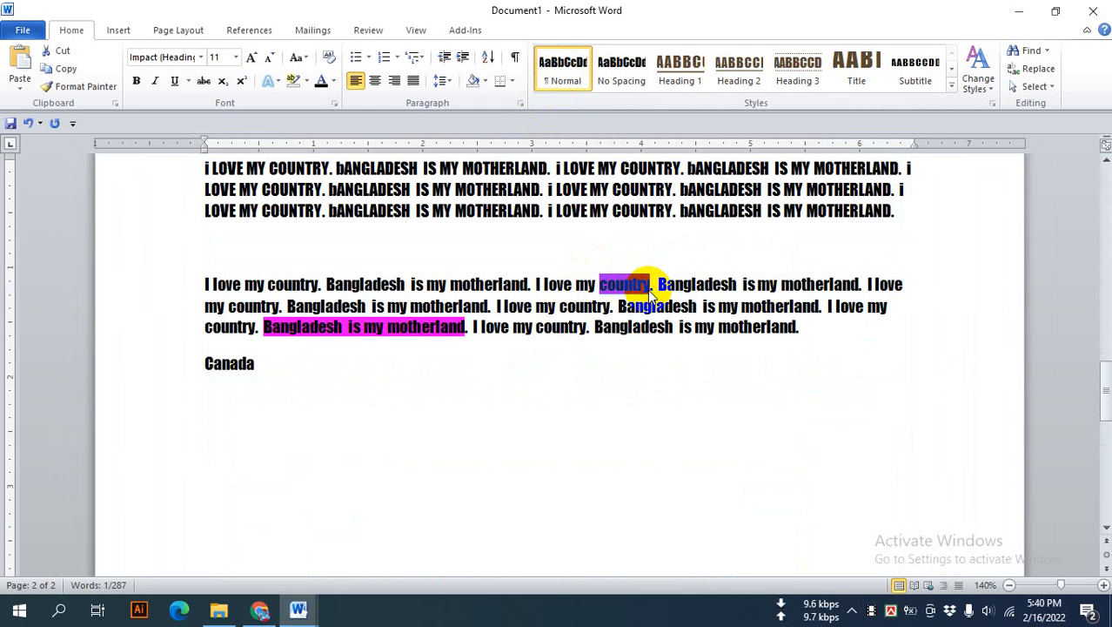
{"action": "left_click", "coordinate": [609, 282]}
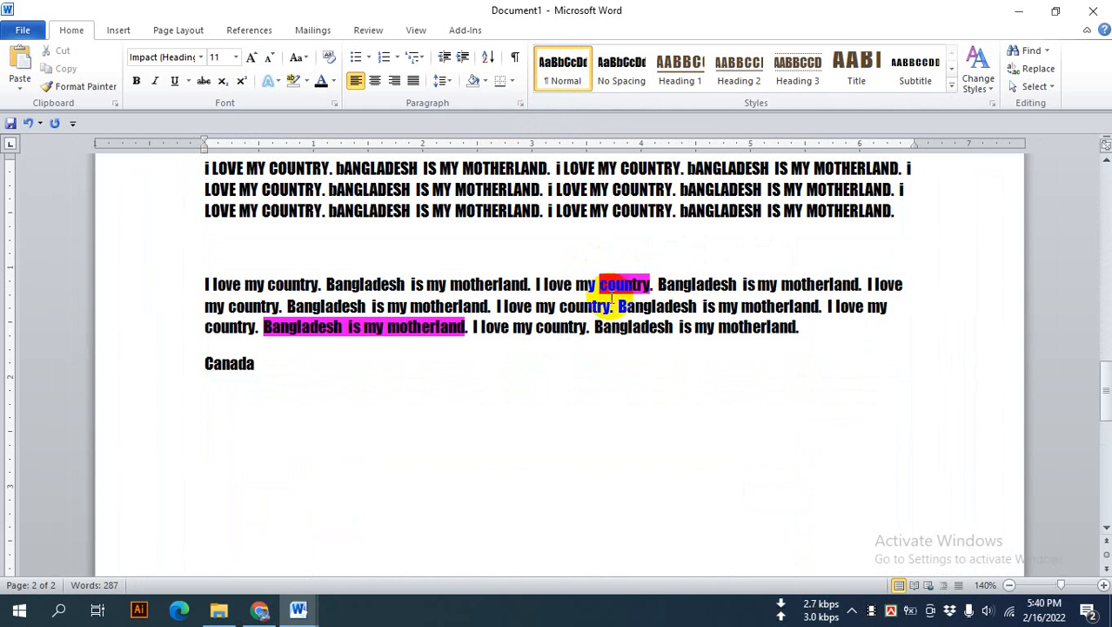
{"action": "left_click_drag", "start_coordinate": [600, 283], "coordinate": [651, 281]}
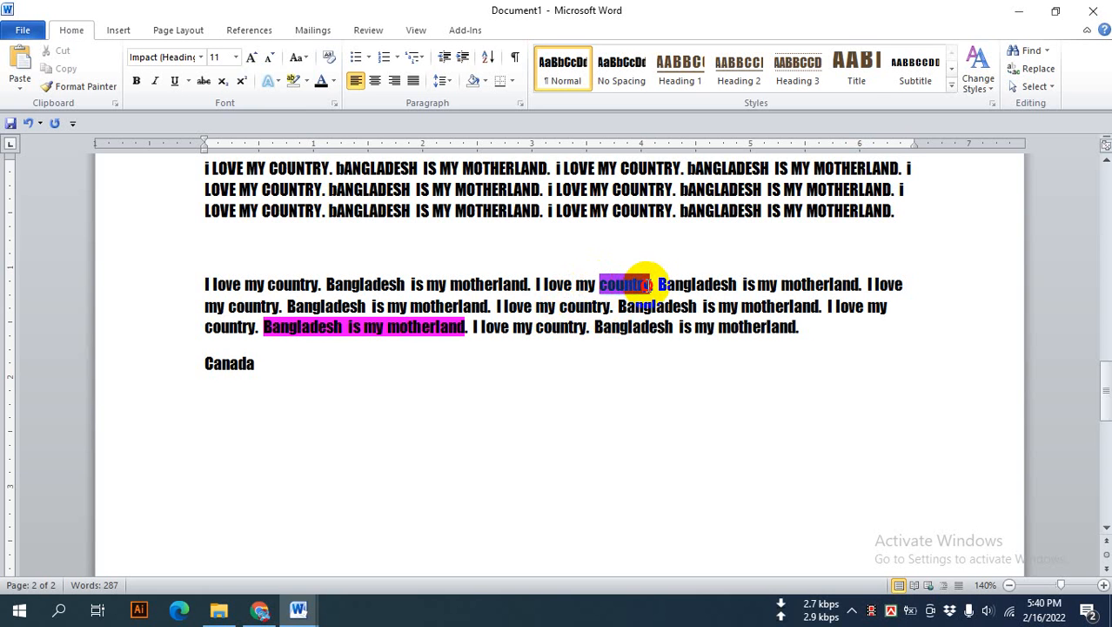
{"action": "left_click", "coordinate": [306, 80]}
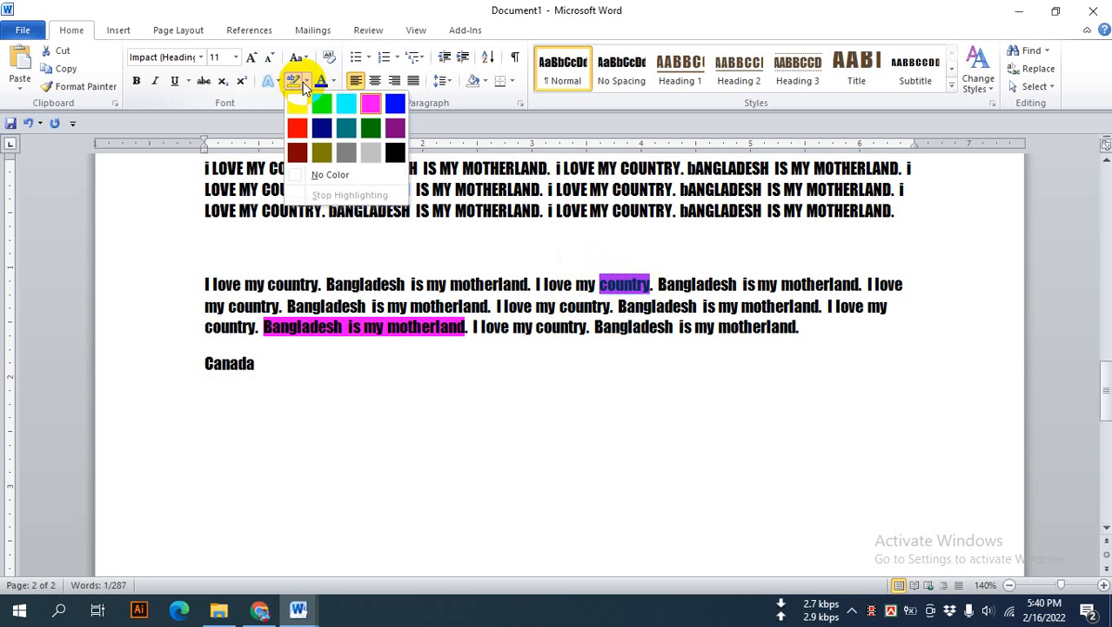
{"action": "left_click", "coordinate": [318, 174]}
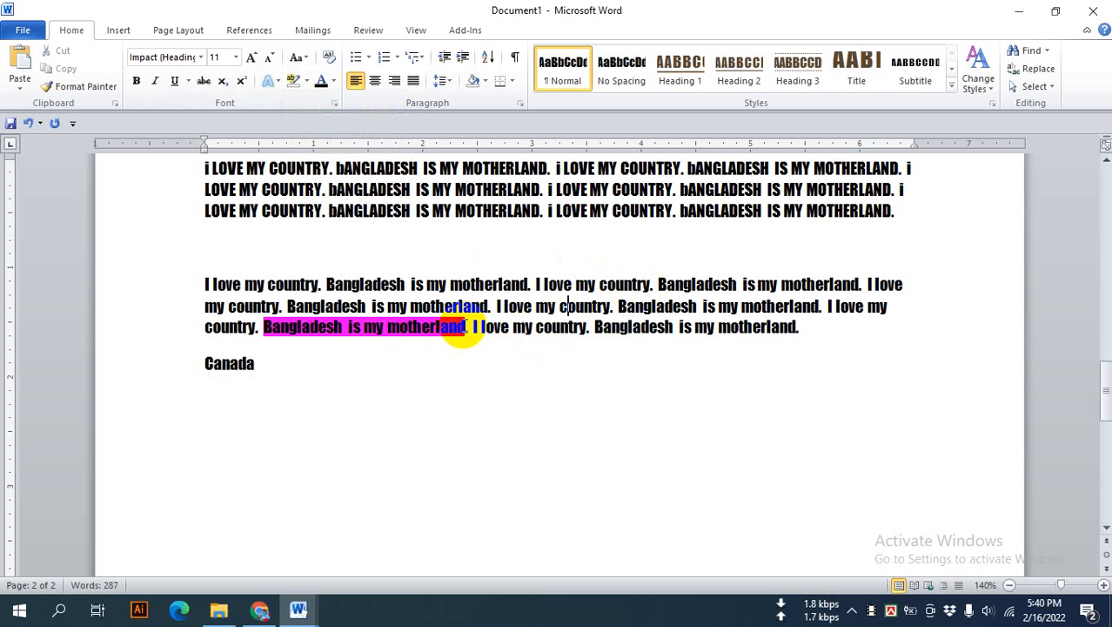
Step: Remove the magenta highlight from "Bangladesh is my motherland" in the last paragraph's third line
{"action": "left_click_drag", "start_coordinate": [466, 328], "coordinate": [265, 331]}
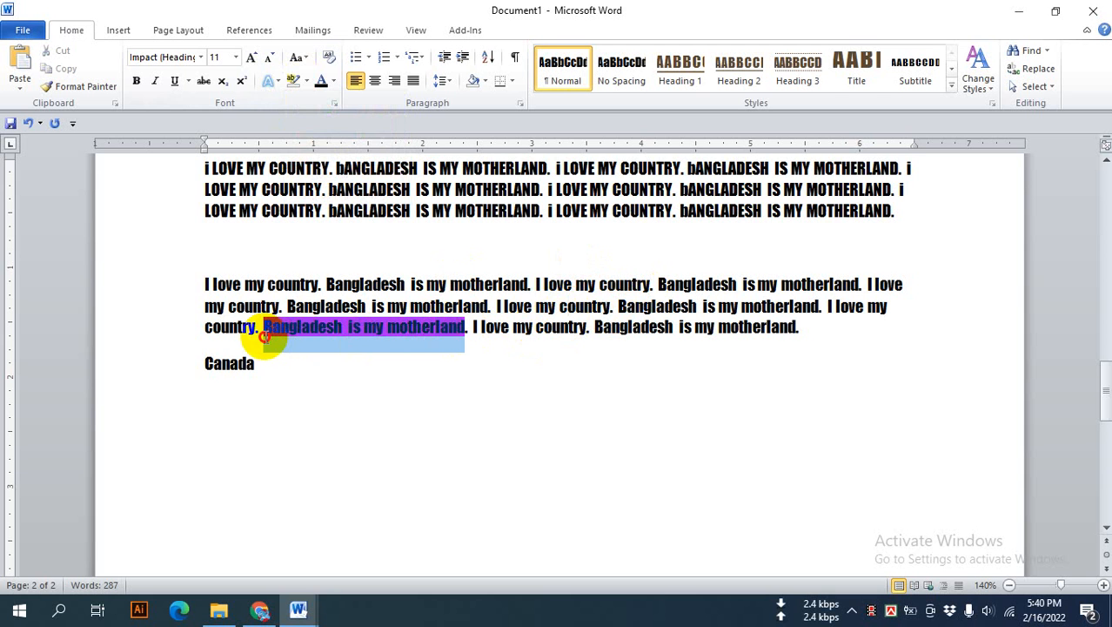
{"action": "left_click", "coordinate": [306, 81]}
{"action": "left_click", "coordinate": [312, 178]}
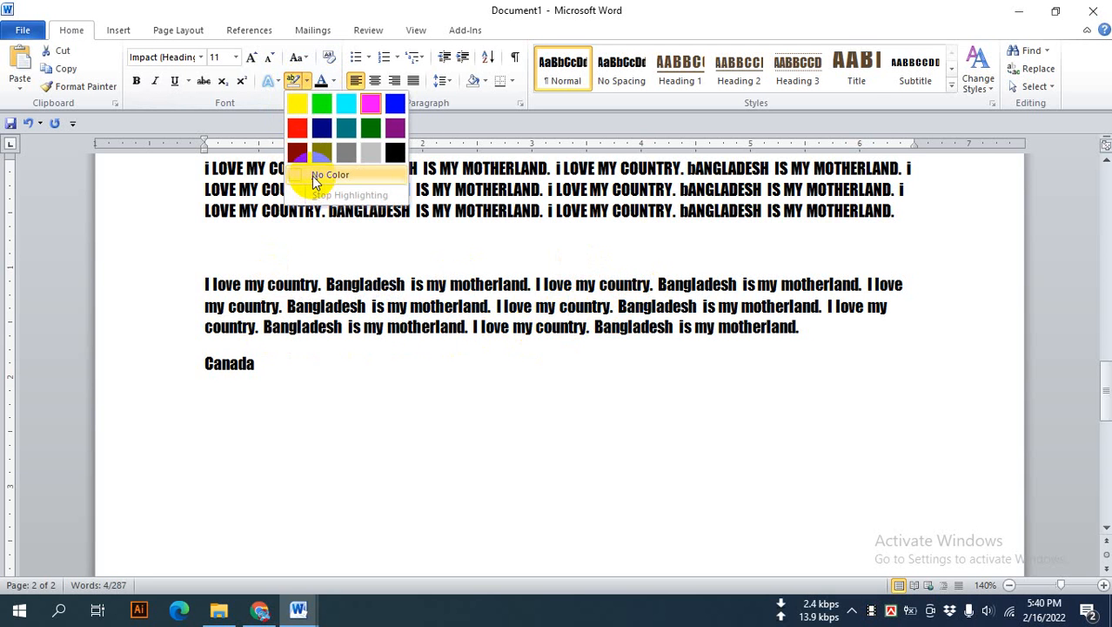
{"action": "left_click", "coordinate": [355, 335]}
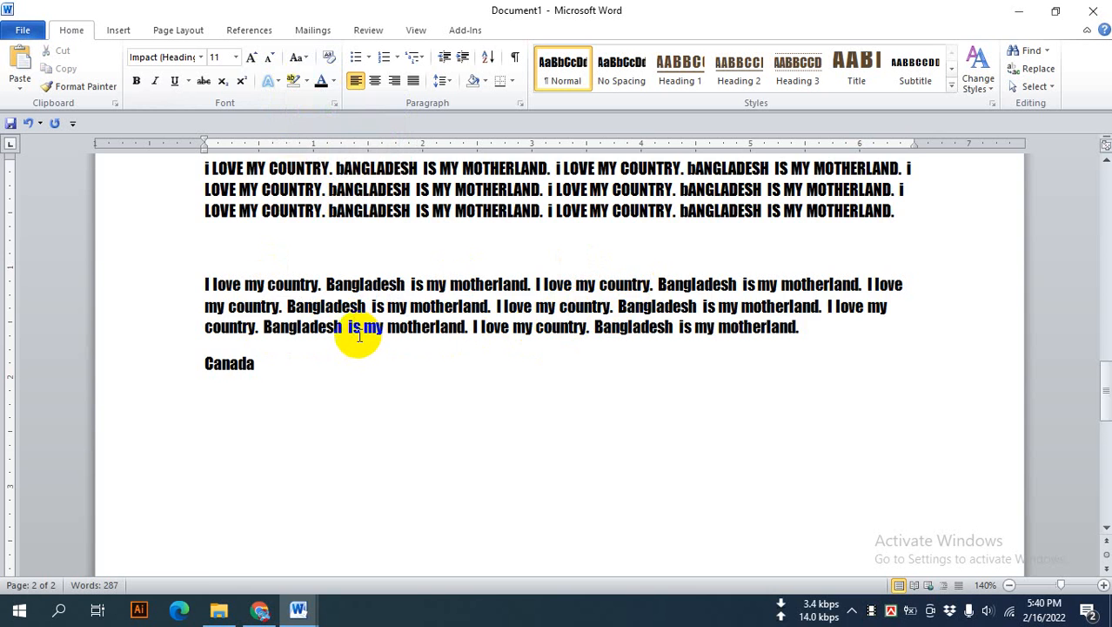
{"action": "scroll", "coordinate": [357, 336], "scroll_direction": "up", "scroll_amount": 3}
{"action": "scroll", "coordinate": [358, 336], "scroll_direction": "down", "scroll_amount": 2}
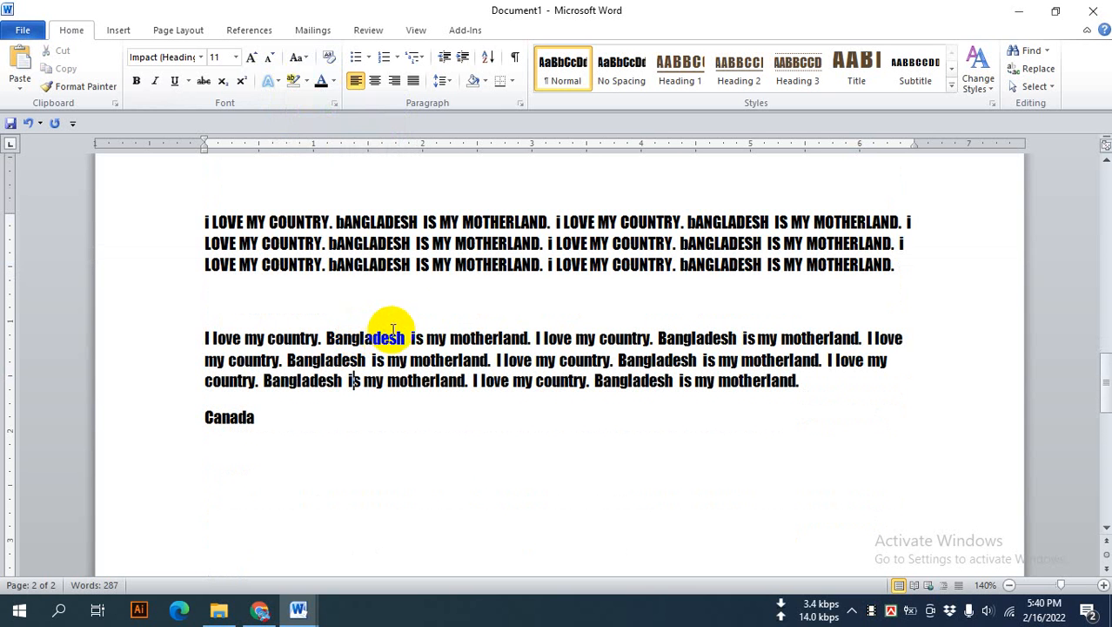
{"action": "left_click", "coordinate": [410, 377]}
{"action": "scroll", "coordinate": [408, 374], "scroll_direction": "up", "scroll_amount": 8}
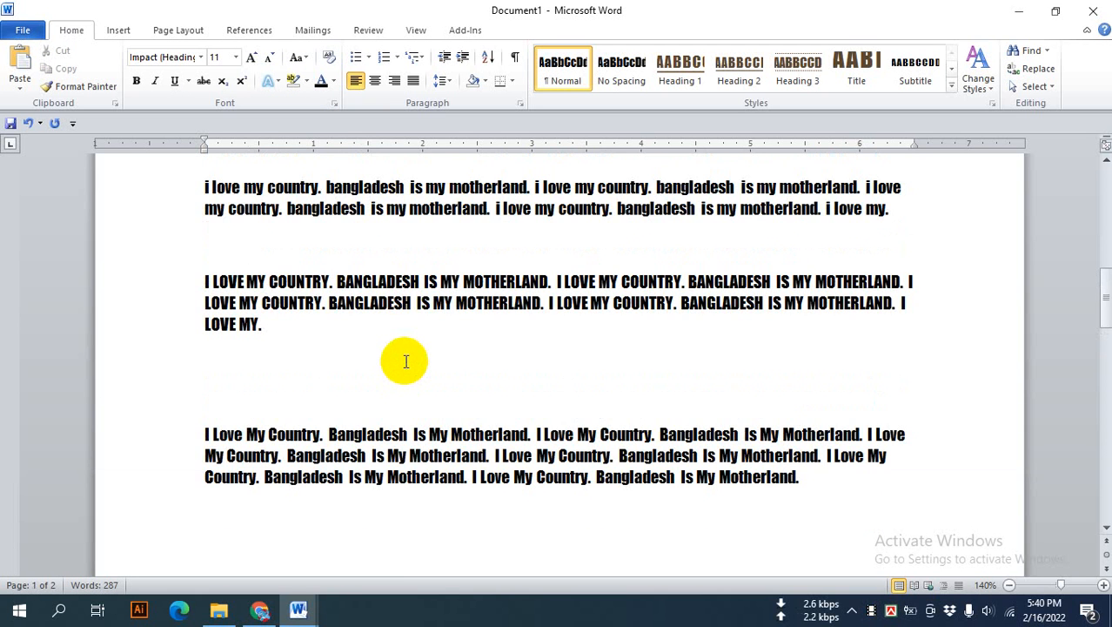
Step: Undo the recent highlight removals and the clearing of all formatting to restore the document's original text styling
{"action": "scroll", "coordinate": [392, 363], "scroll_direction": "down", "scroll_amount": 8}
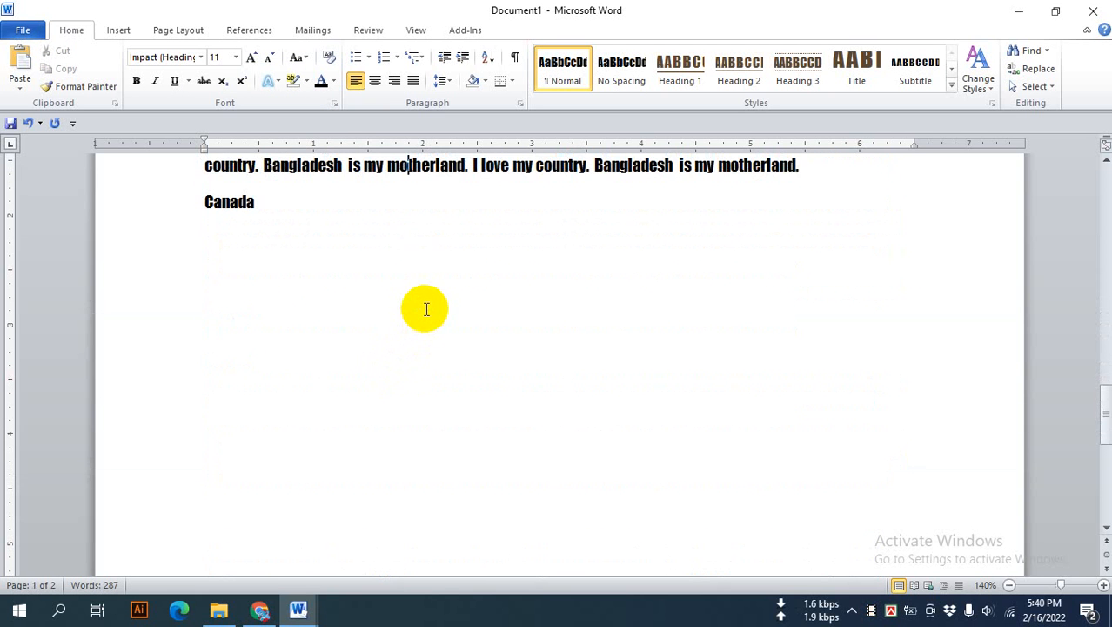
{"action": "left_click", "coordinate": [417, 273]}
{"action": "scroll", "coordinate": [419, 279], "scroll_direction": "up", "scroll_amount": 3}
{"action": "key", "text": "ctrl+z"}
{"action": "key", "text": "ctrl+z"}
{"action": "key", "text": "ctrl+z"}
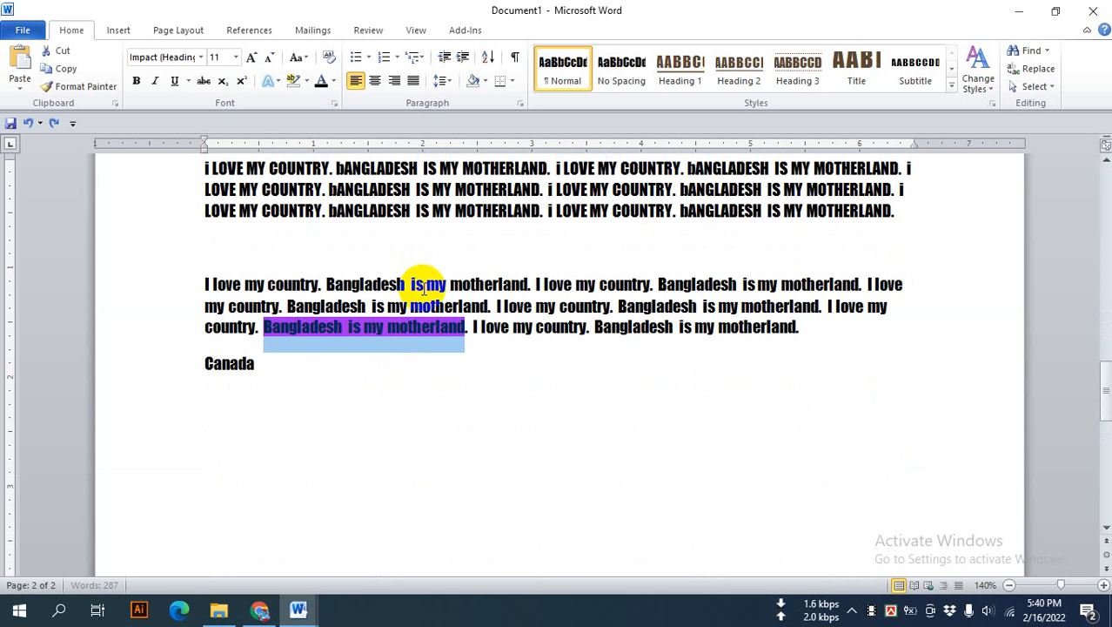
{"action": "scroll", "coordinate": [443, 321], "scroll_direction": "down", "scroll_amount": 2}
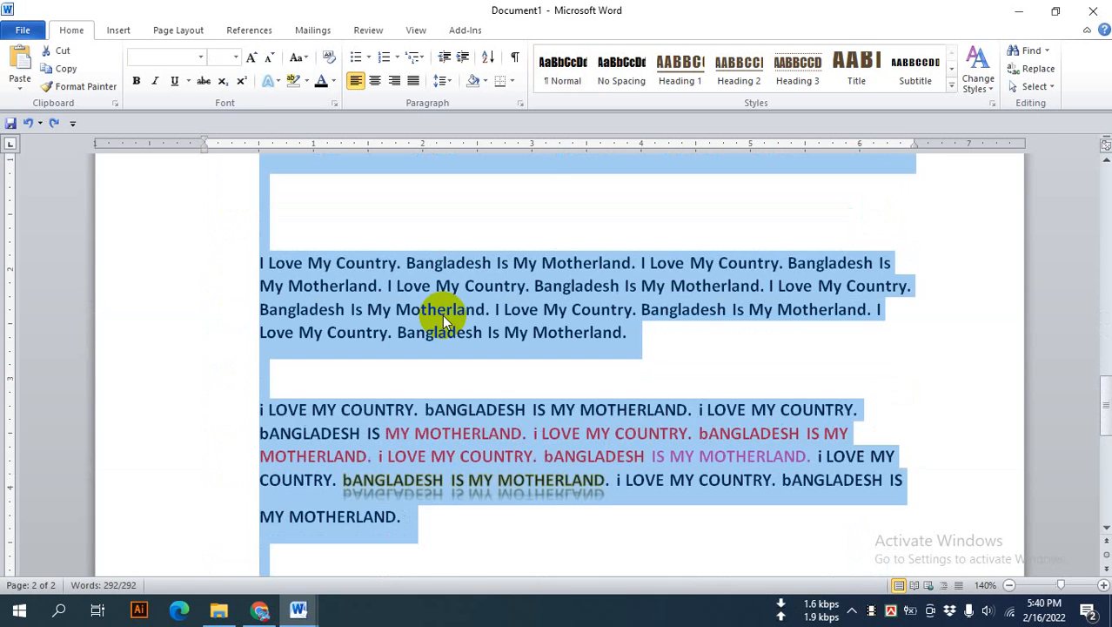
{"action": "left_click", "coordinate": [447, 315]}
{"action": "scroll", "coordinate": [458, 327], "scroll_direction": "down", "scroll_amount": 2}
{"action": "scroll", "coordinate": [458, 328], "scroll_direction": "down", "scroll_amount": 3}
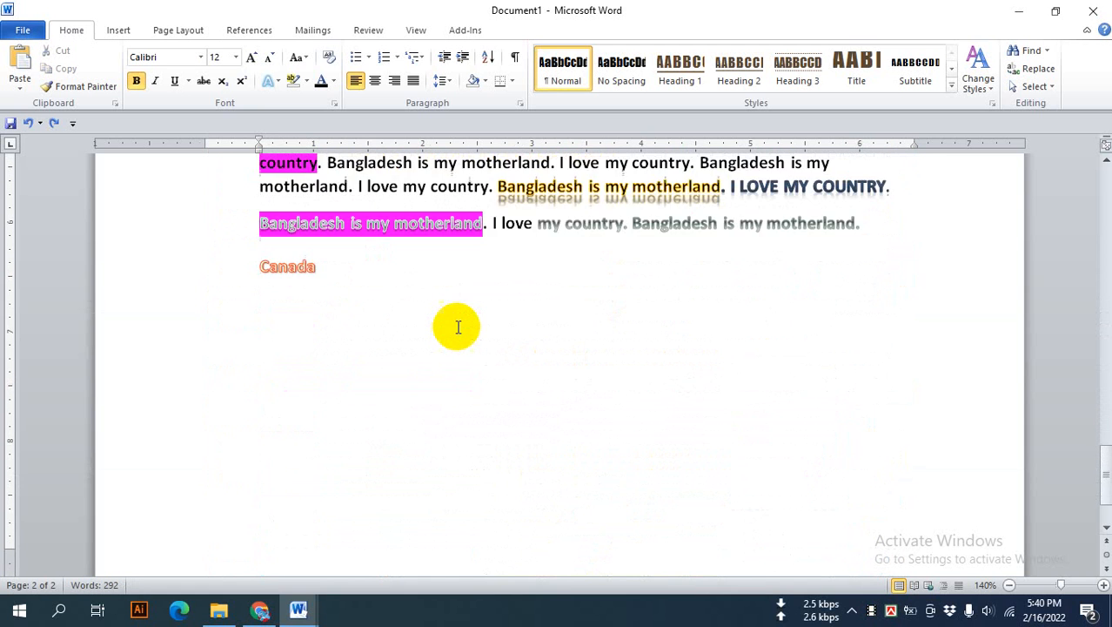
Step: Review the document's formatting from the Calibri font samples at its start through the case paragraphs to the final "Canada" line
{"action": "scroll", "coordinate": [460, 326], "scroll_direction": "up", "scroll_amount": 20}
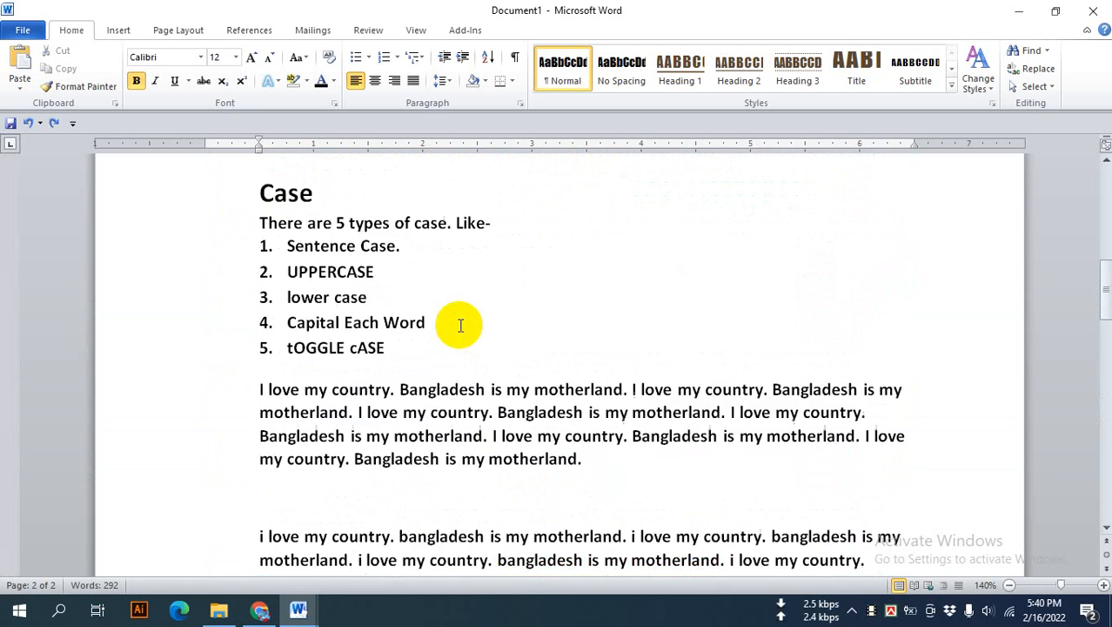
{"action": "left_click", "coordinate": [396, 409]}
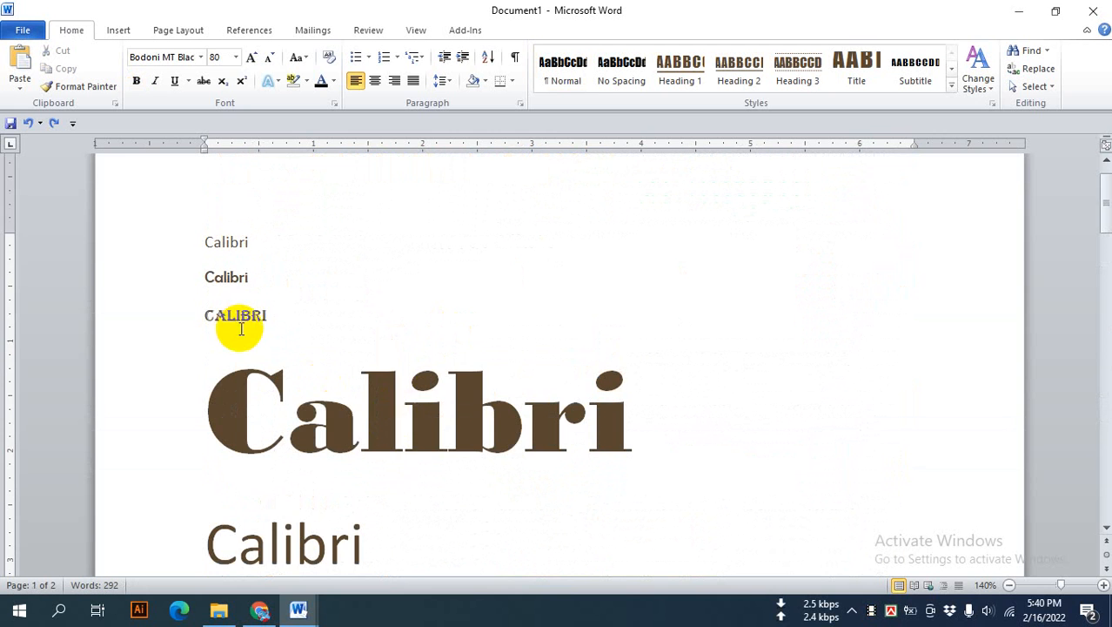
{"action": "scroll", "coordinate": [226, 322], "scroll_direction": "up", "scroll_amount": 1}
{"action": "scroll", "coordinate": [248, 329], "scroll_direction": "down", "scroll_amount": 1}
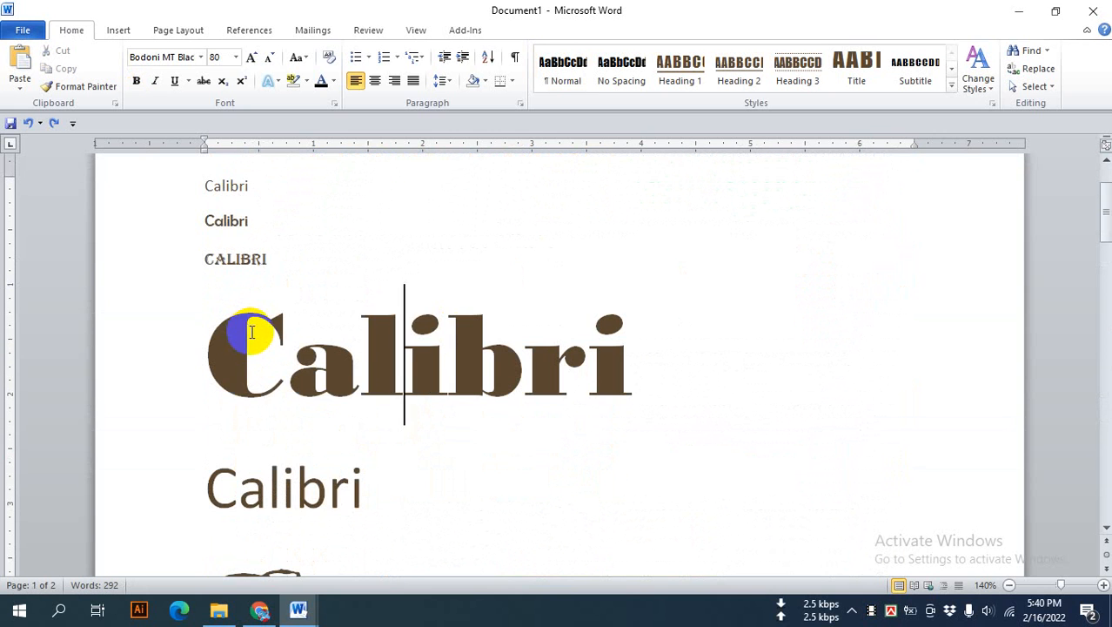
{"action": "scroll", "coordinate": [383, 400], "scroll_direction": "down", "scroll_amount": 1}
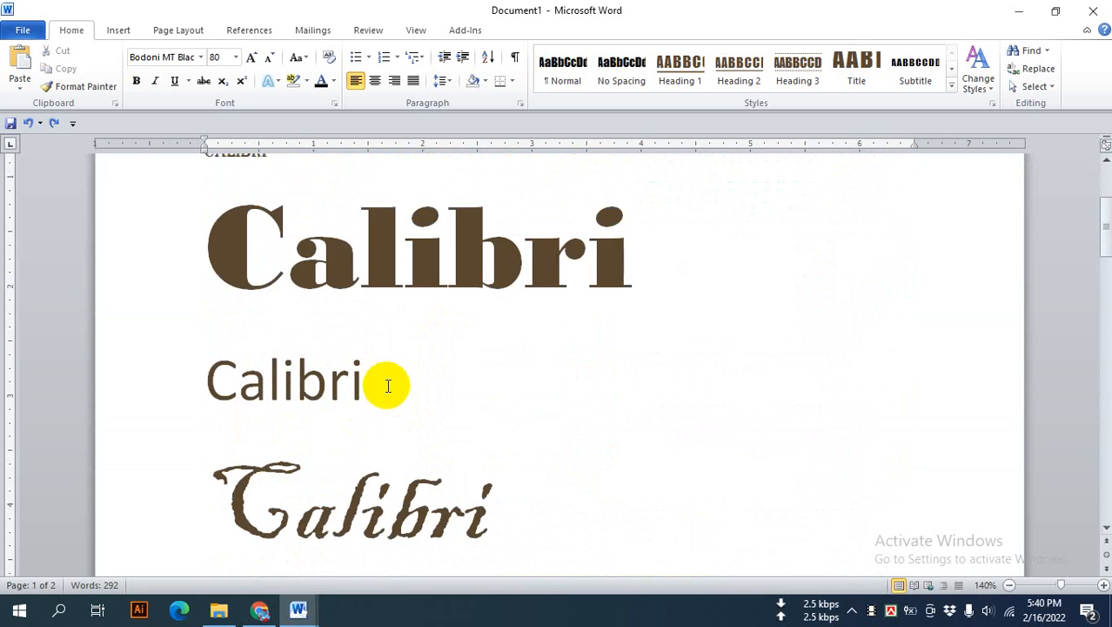
{"action": "scroll", "coordinate": [388, 385], "scroll_direction": "down", "scroll_amount": 2}
{"action": "scroll", "coordinate": [390, 383], "scroll_direction": "down", "scroll_amount": 7}
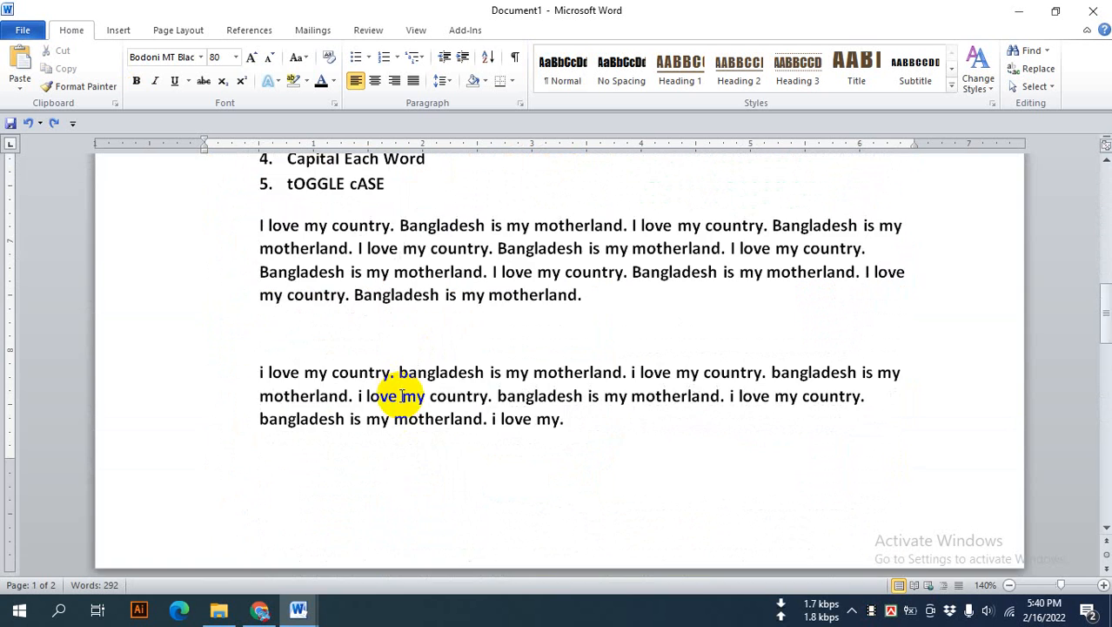
{"action": "scroll", "coordinate": [390, 390], "scroll_direction": "down", "scroll_amount": 7}
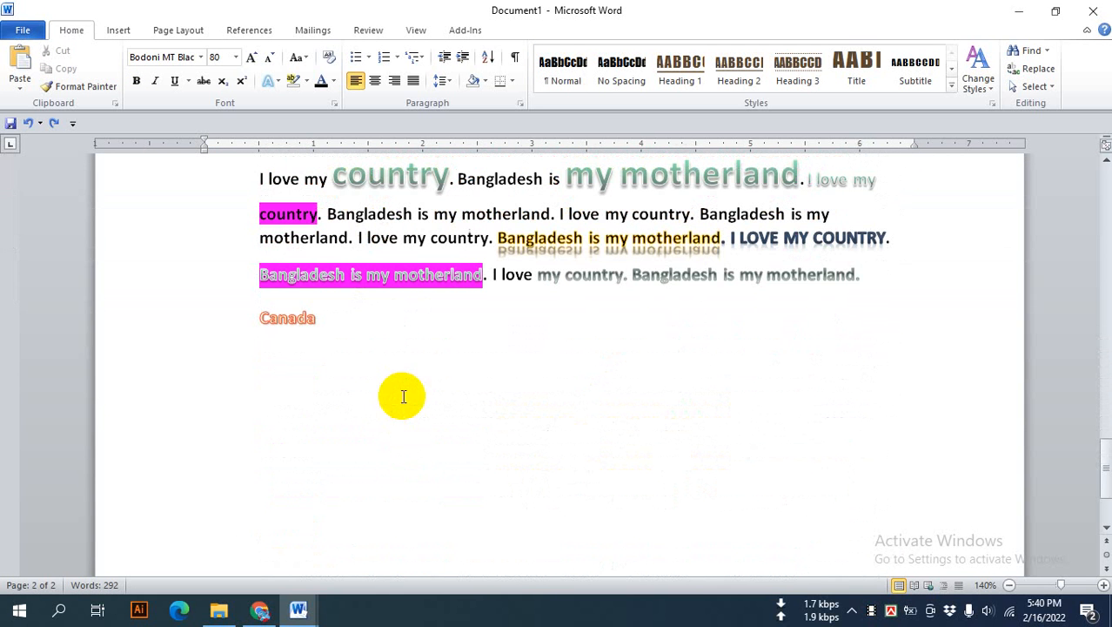
{"action": "left_click", "coordinate": [372, 383]}
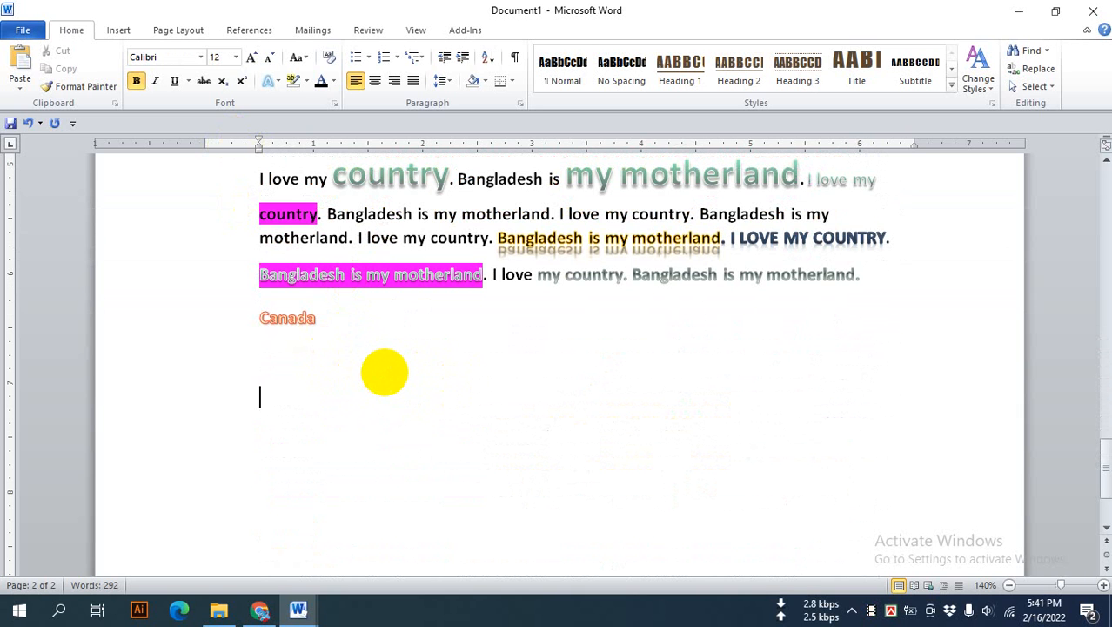
{"action": "left_click", "coordinate": [870, 610]}
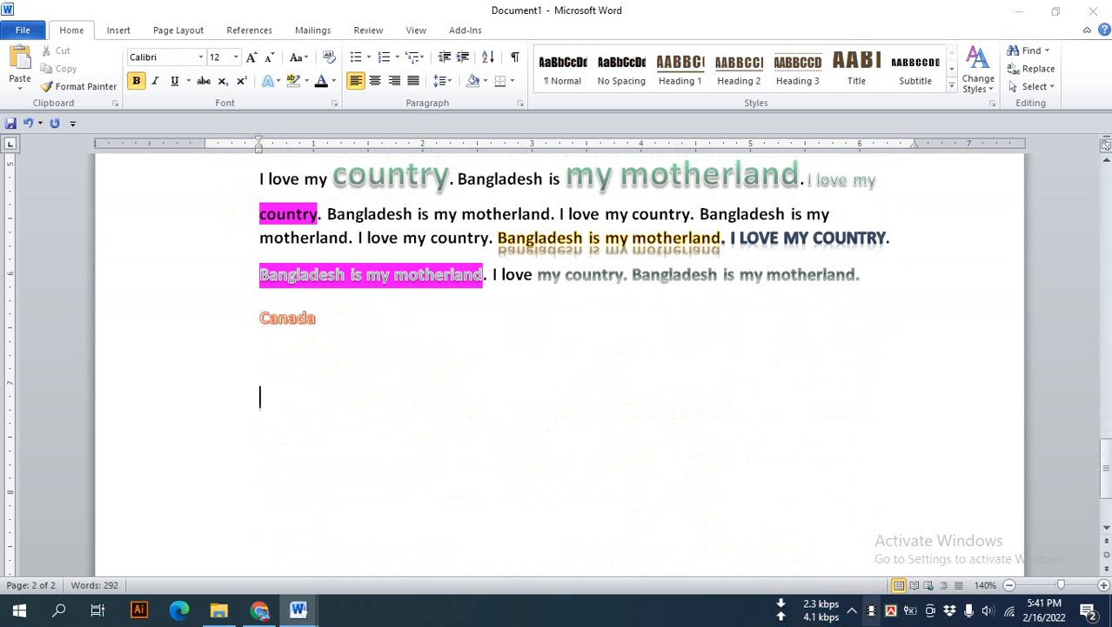